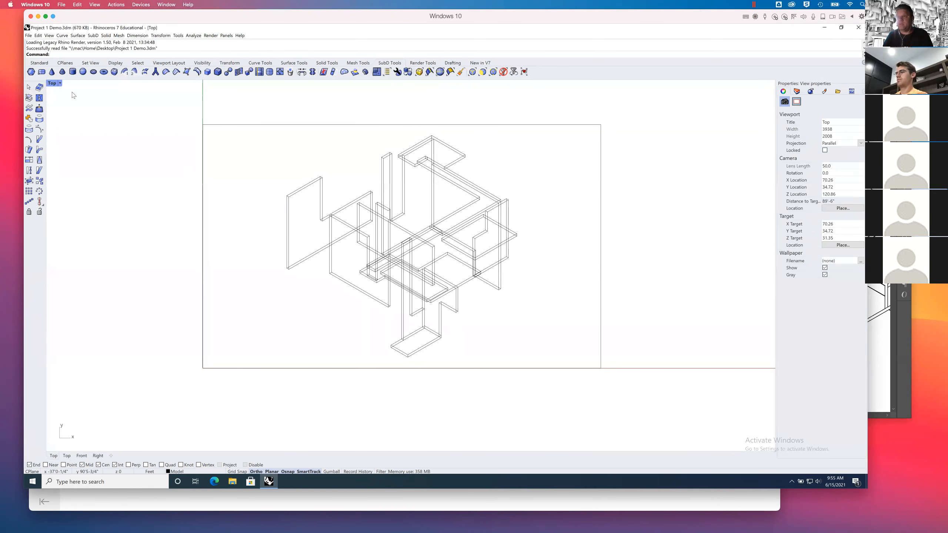
Zoom all four viewports to the model extents and turn on the hidden layers from Cube through Surface.
right_click(167, 71)
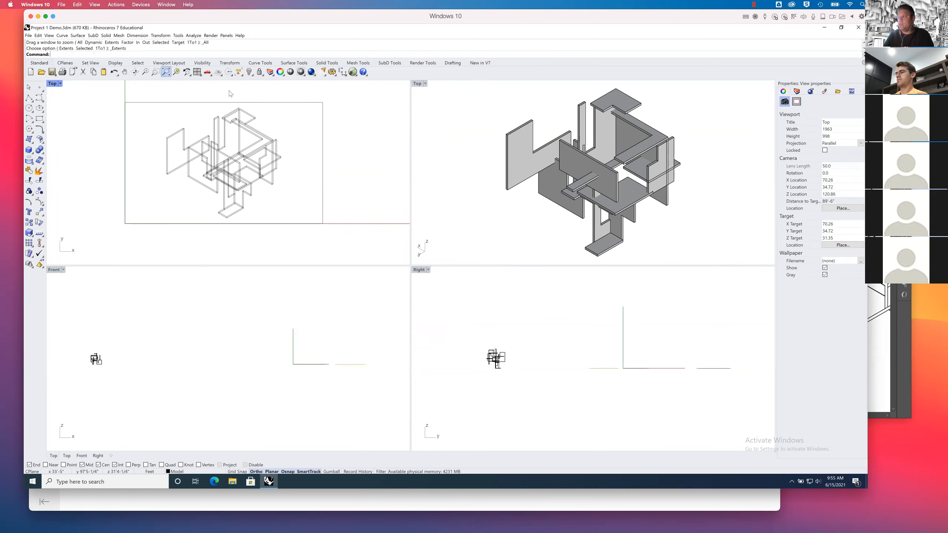
left_click(798, 92)
left_click(845, 125)
left_click(846, 132)
left_click(845, 139)
left_click(845, 145)
left_click(846, 152)
left_click(845, 166)
Delete the cube enclosing the model and all the 2D drawings, keeping only the 3D panel model.
left_click(745, 212)
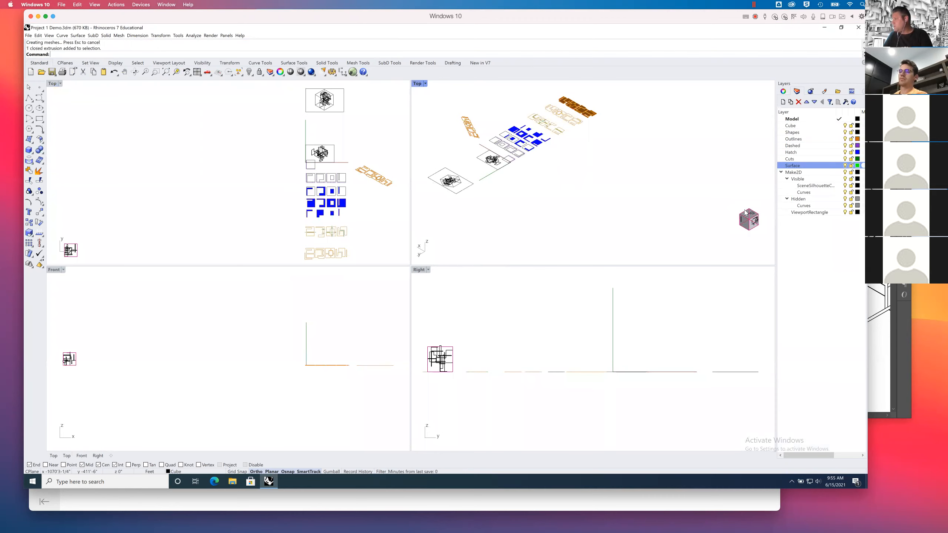
key("Delete")
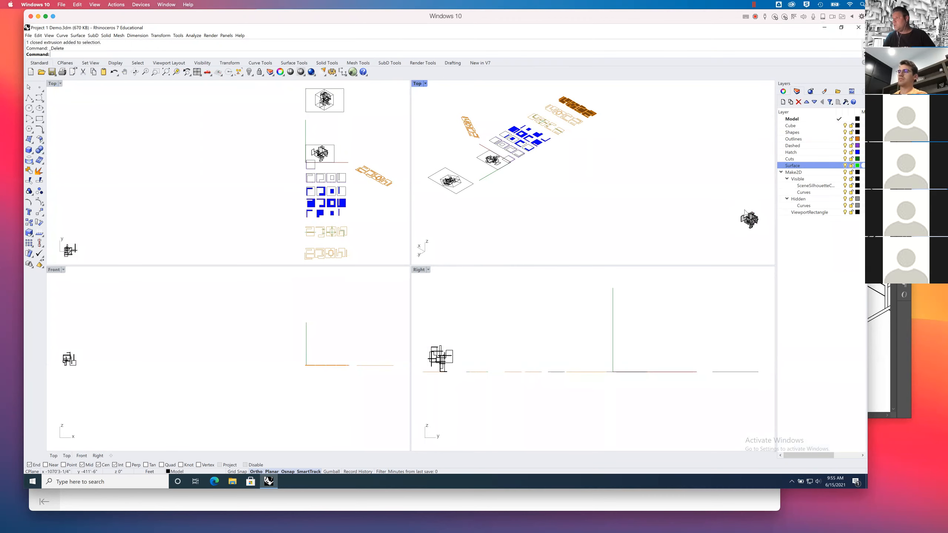
right_click_drag(590, 170, 651, 198)
mouse_move(464, 99)
left_mouse_down()
mouse_move(656, 257)
mouse_move(696, 260)
left_mouse_up()
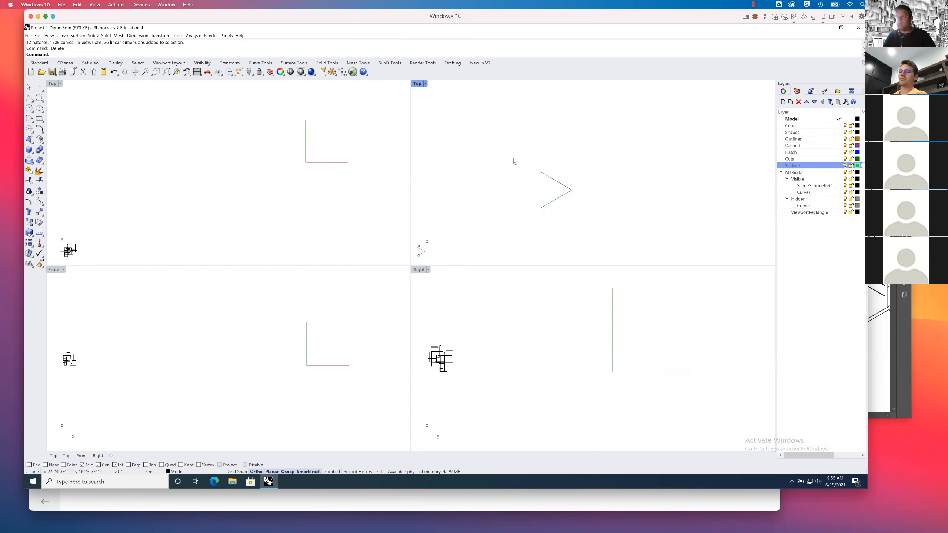
Delete the Make2D layer with its sublayers and the layers from Cube through Surface, leaving only Model.
left_click(790, 174)
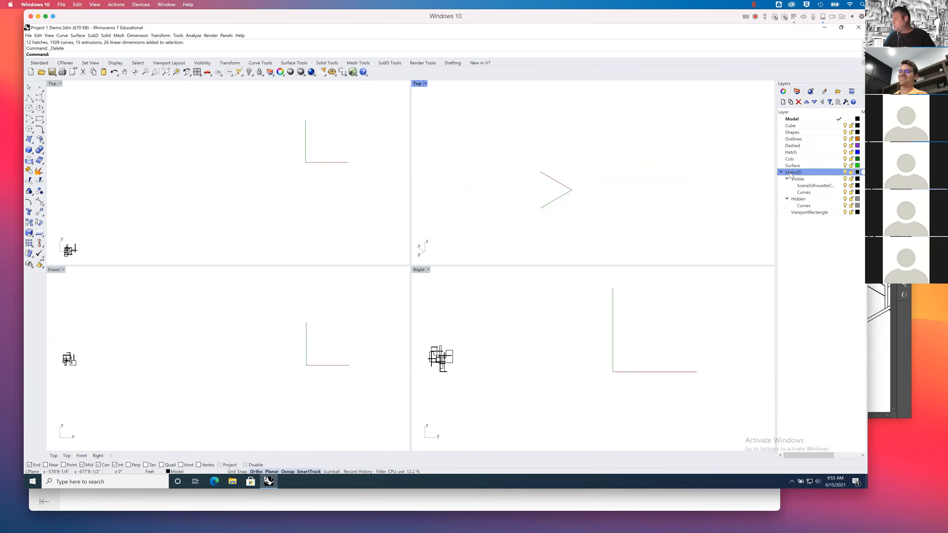
left_click(798, 102)
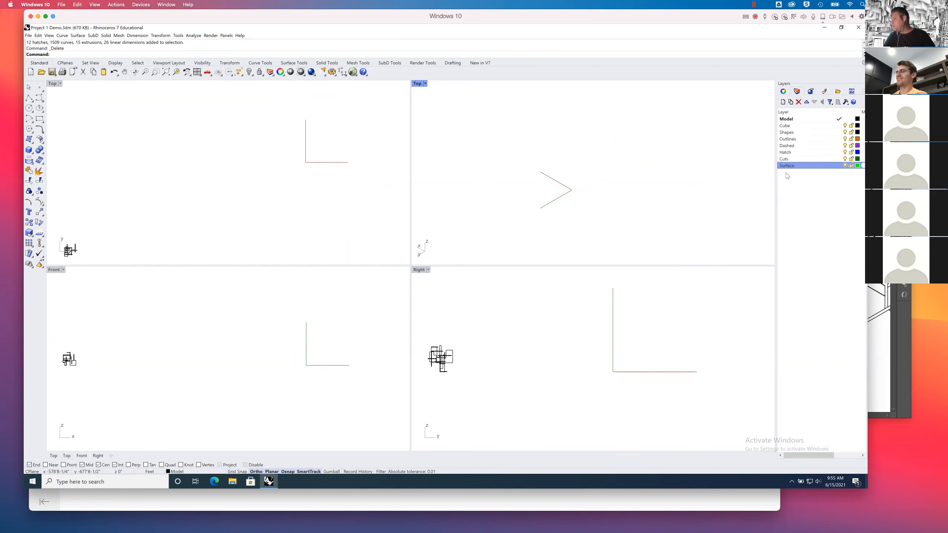
left_click(167, 72)
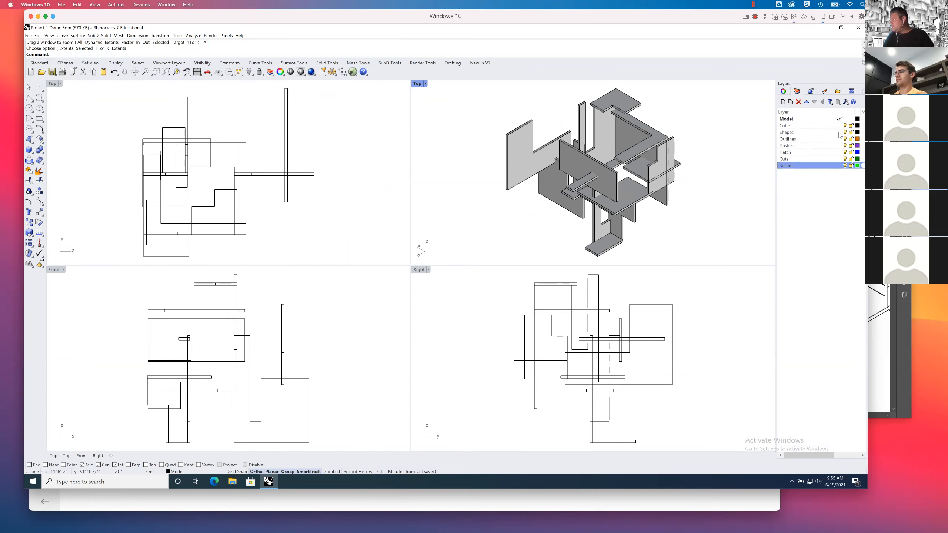
left_click(825, 128)
left_click(807, 165, "shift")
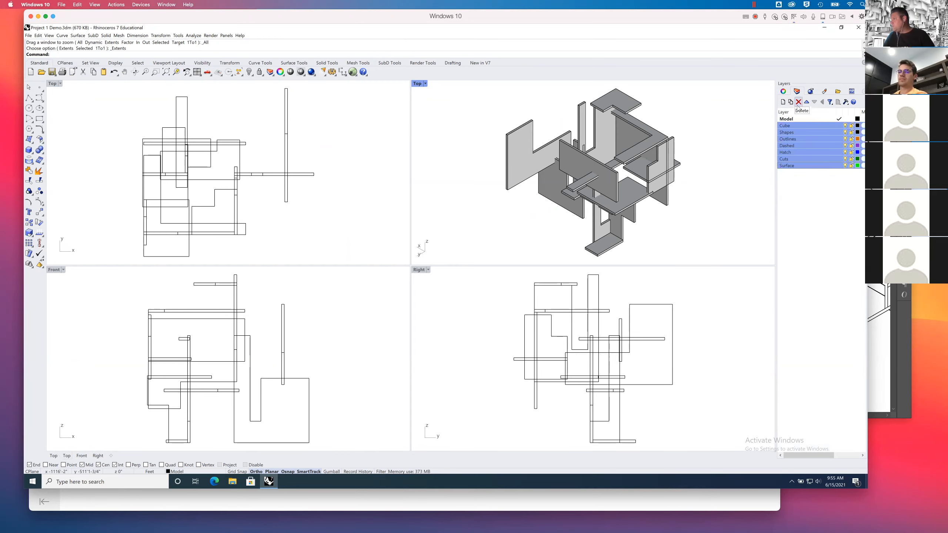
left_click(799, 102)
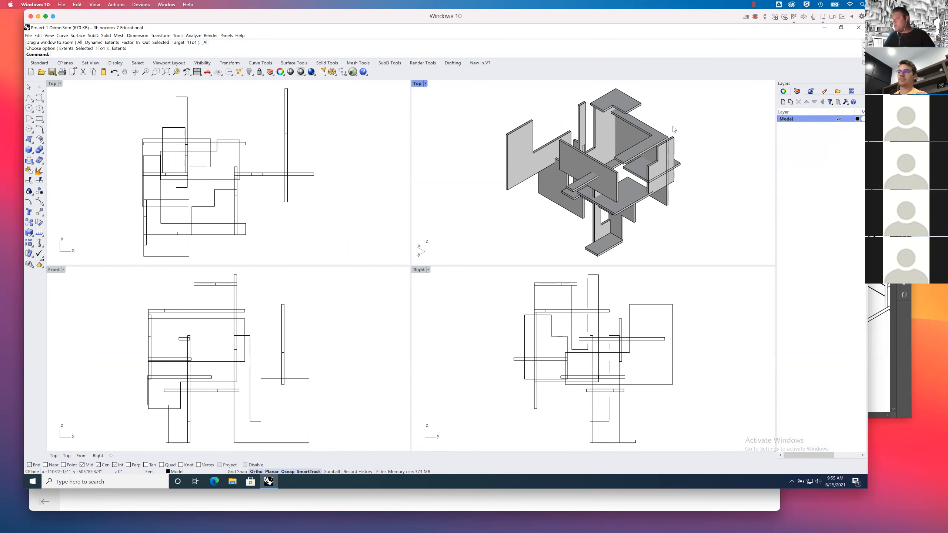
Save the cleaned model to the Desktop under the new name Project 1 Demo 15 June.3dm.
left_click(29, 35)
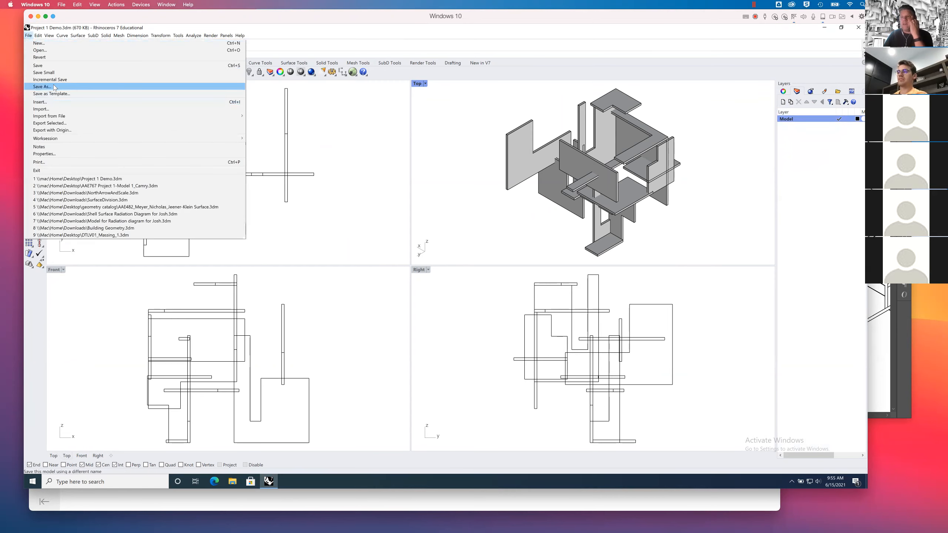
left_click(41, 87)
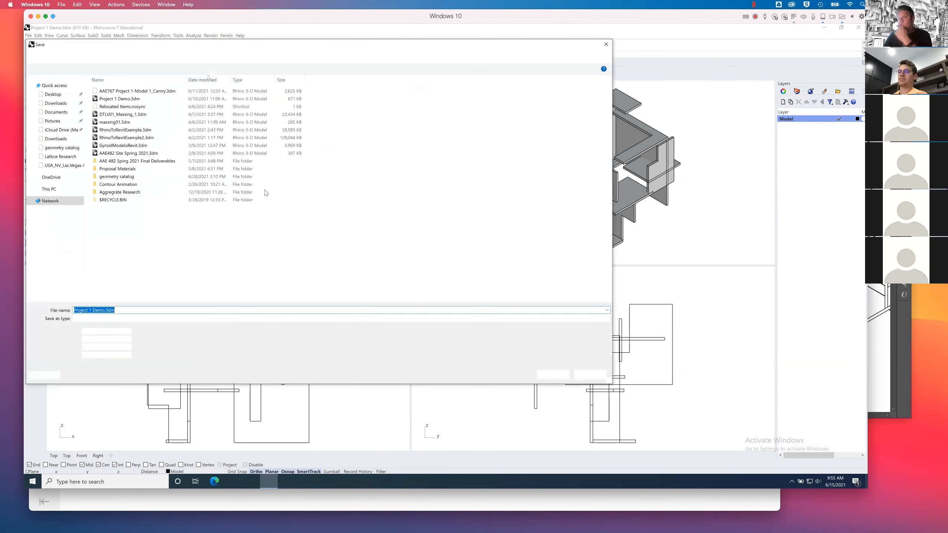
left_click(104, 310)
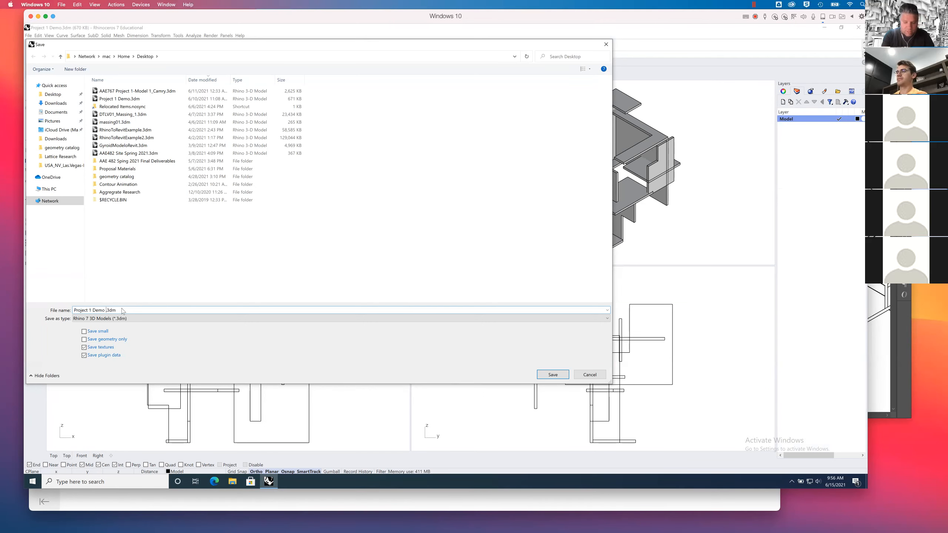
type("15")
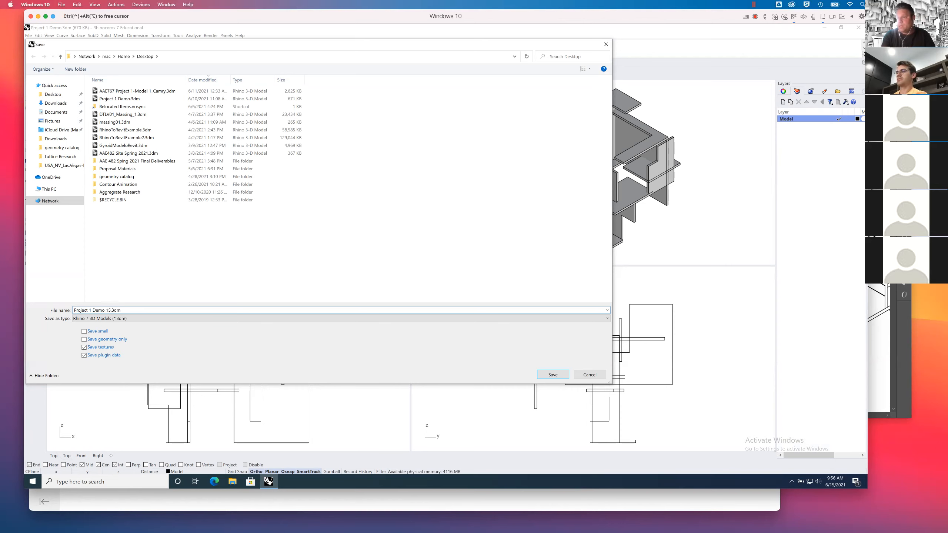
type(" June")
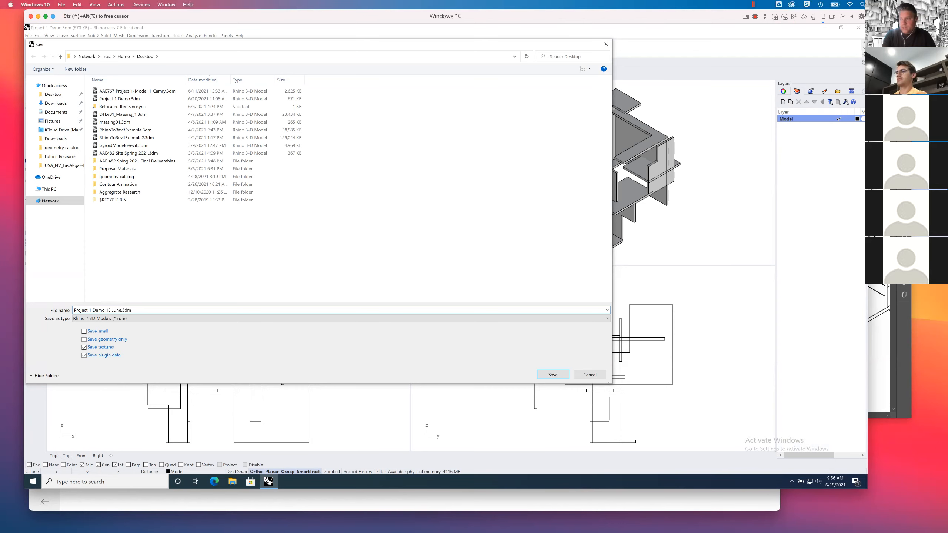
key("Return")
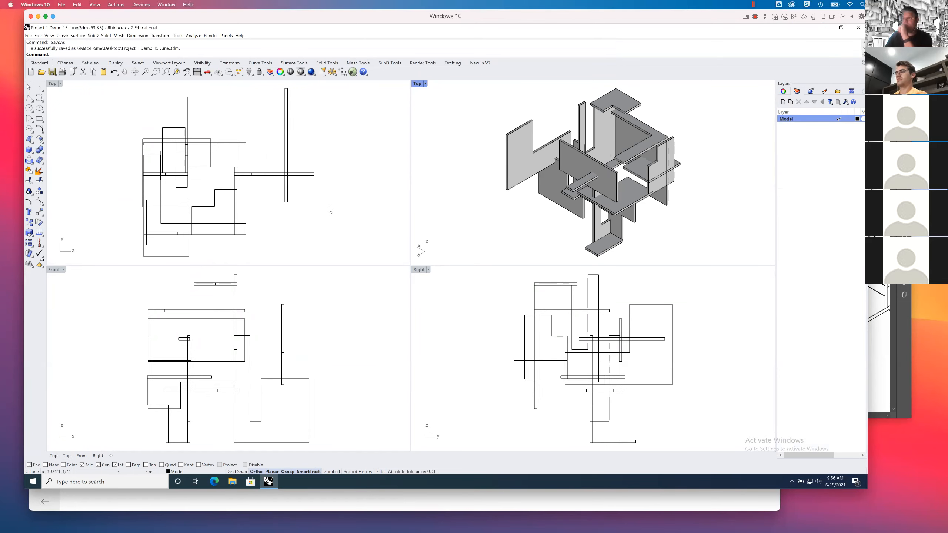
Maximize the shaded axonometric viewport and frame the whole panel model in it.
scroll(484, 196, "down", 3)
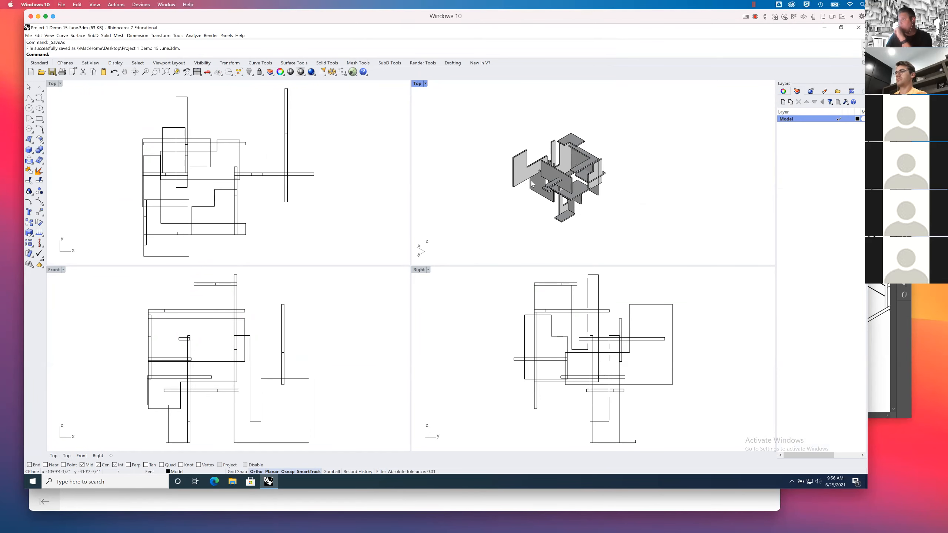
scroll(549, 182, "up", 2)
scroll(550, 182, "up", 8)
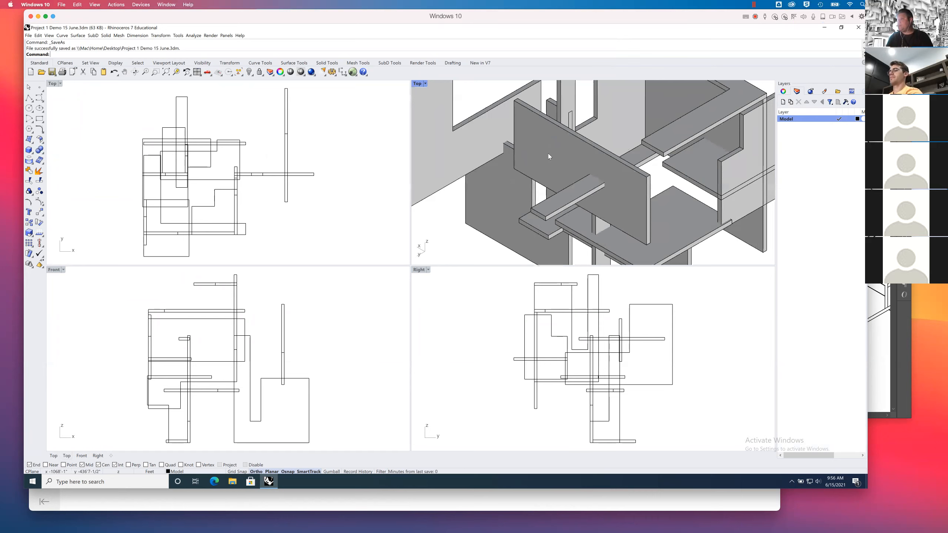
double_click(419, 82)
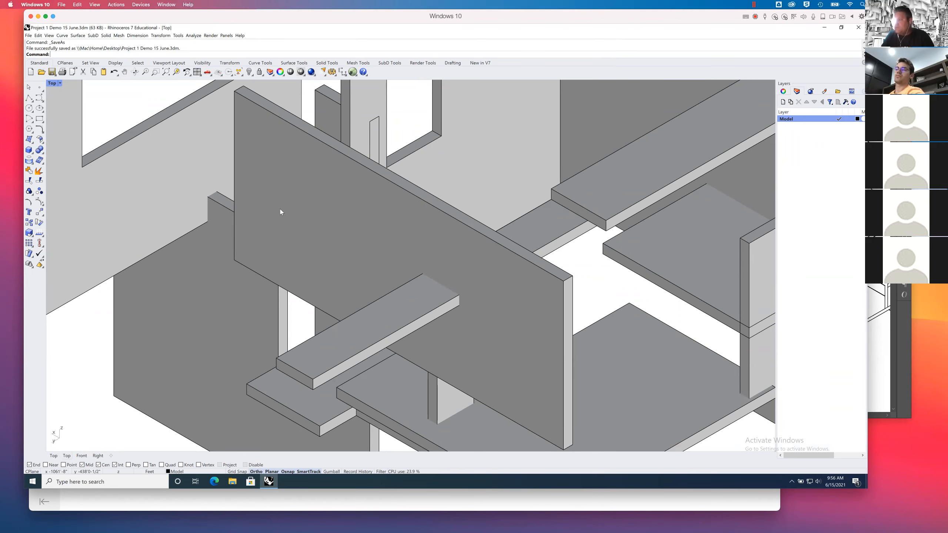
scroll(280, 211, "down", 5)
scroll(280, 210, "down", 2)
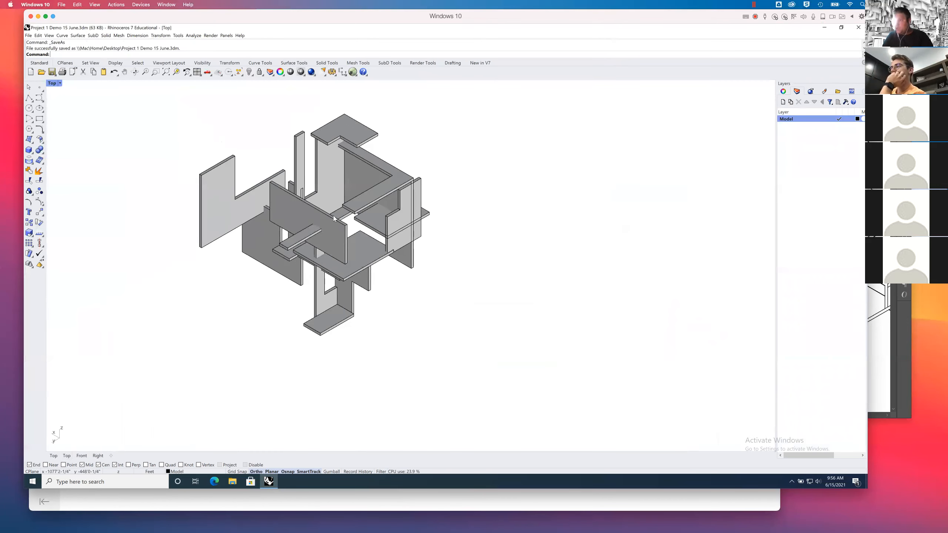
scroll(332, 221, "down", 2)
right_click_drag(352, 229, 462, 243)
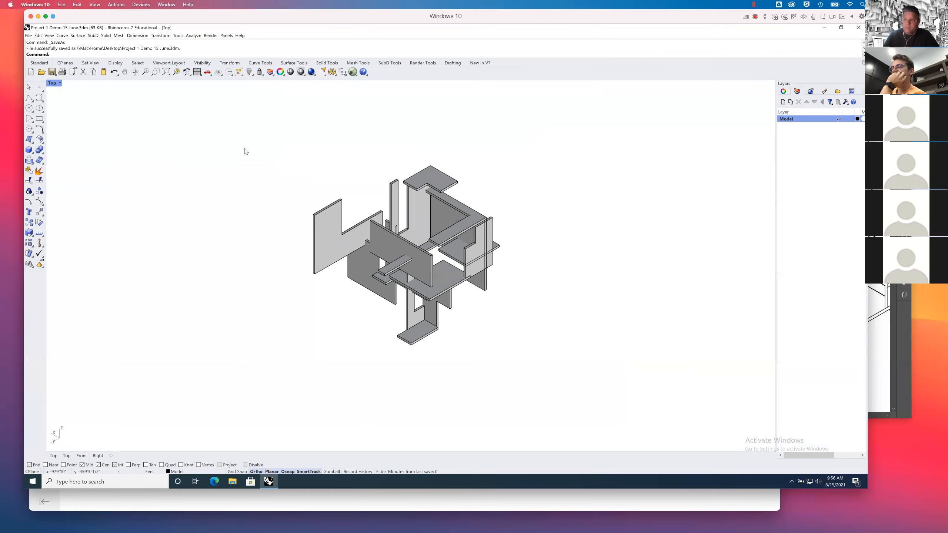
left_click(30, 161)
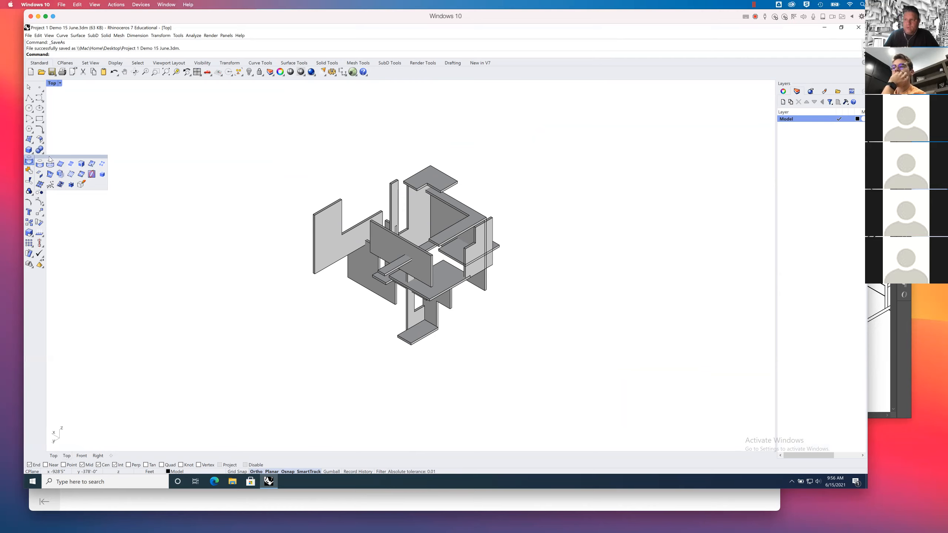
left_click_drag(84, 152, 141, 149)
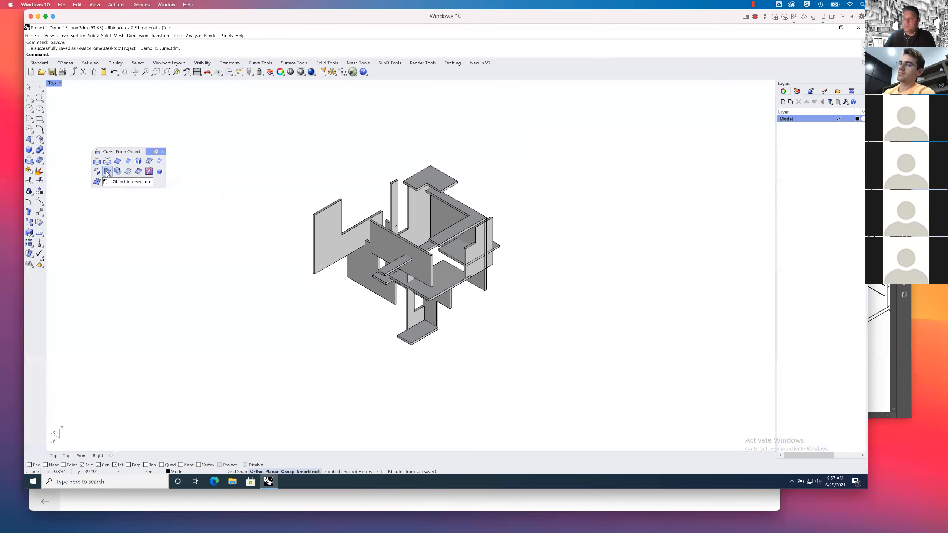
left_click(162, 152)
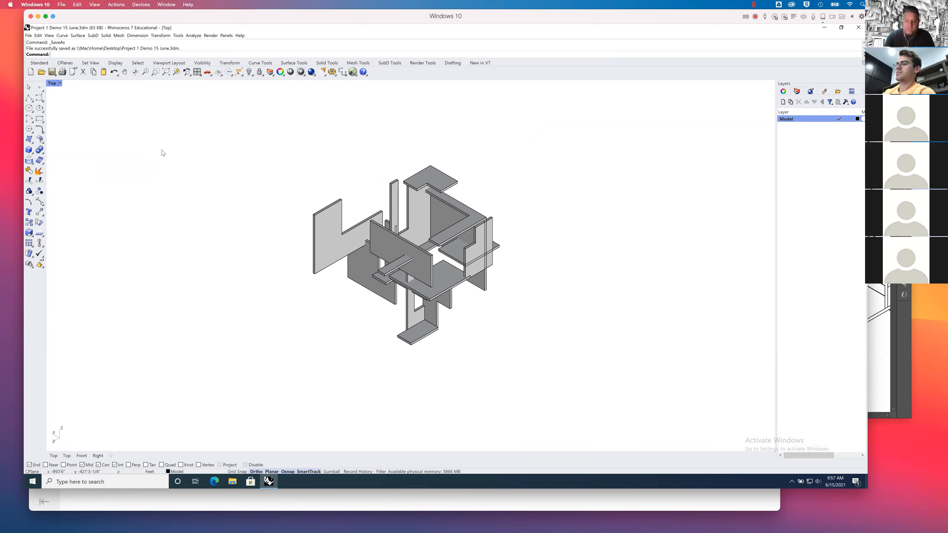
Run Intersect on all the panels of the model to create curves where they cross.
type("Intersect")
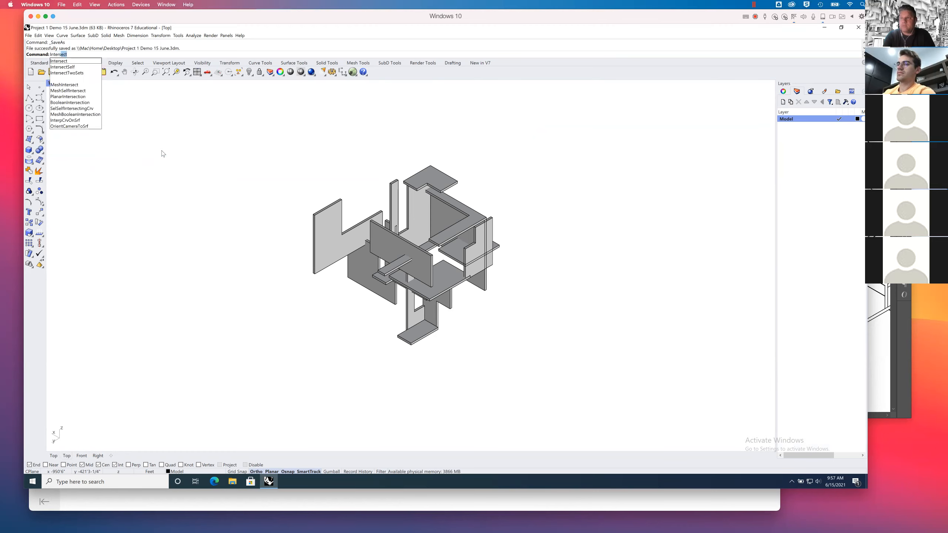
key("Return")
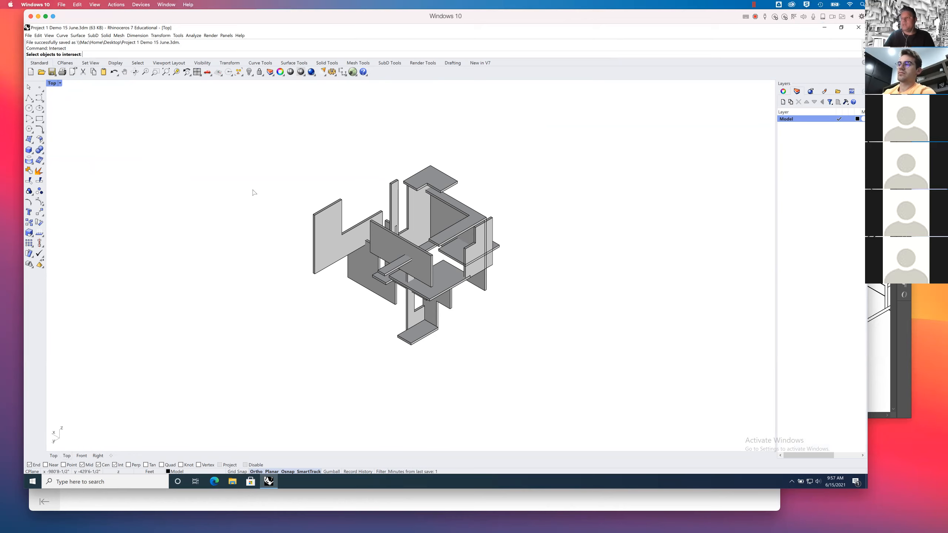
left_click_drag(279, 138, 606, 383)
key("Return")
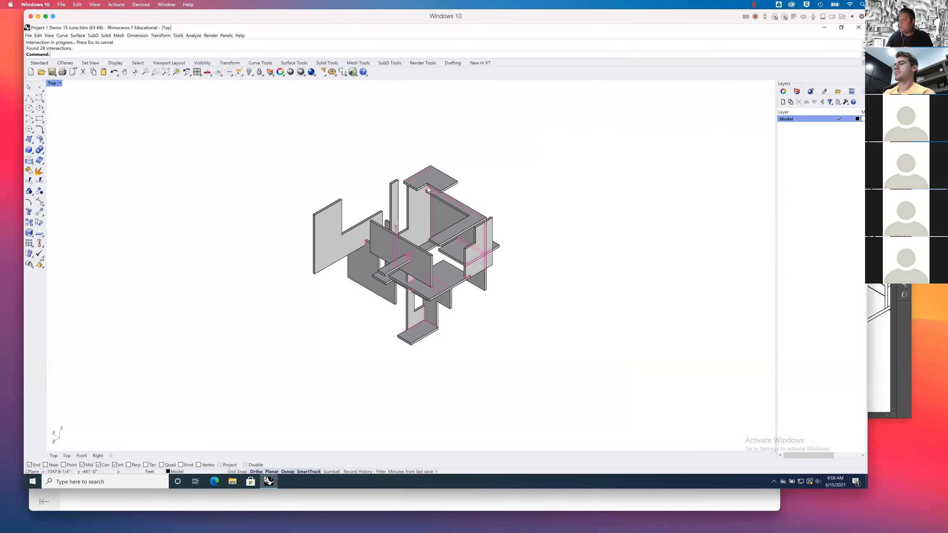
Examine the intersection curves up close where the panels cross and across the whole model.
scroll(427, 188, "up", 5)
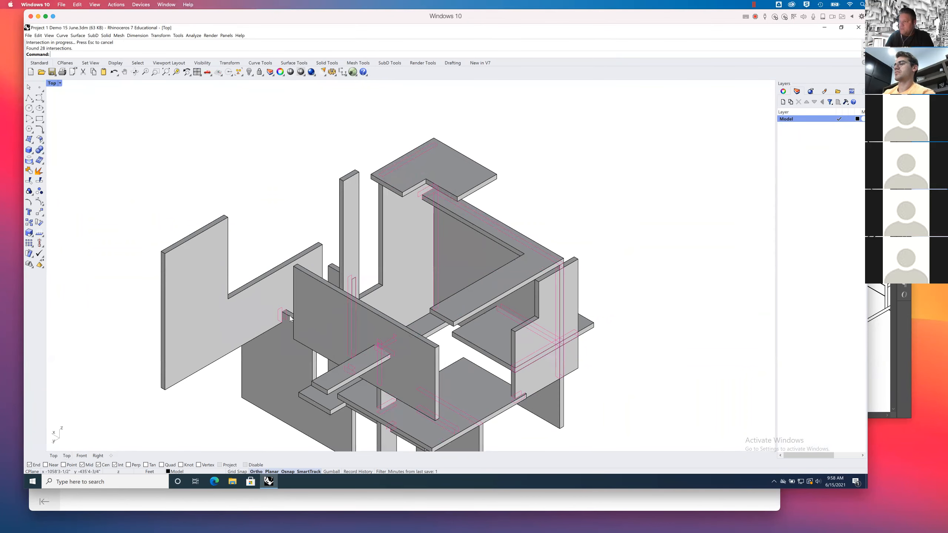
scroll(281, 317, "up", 5)
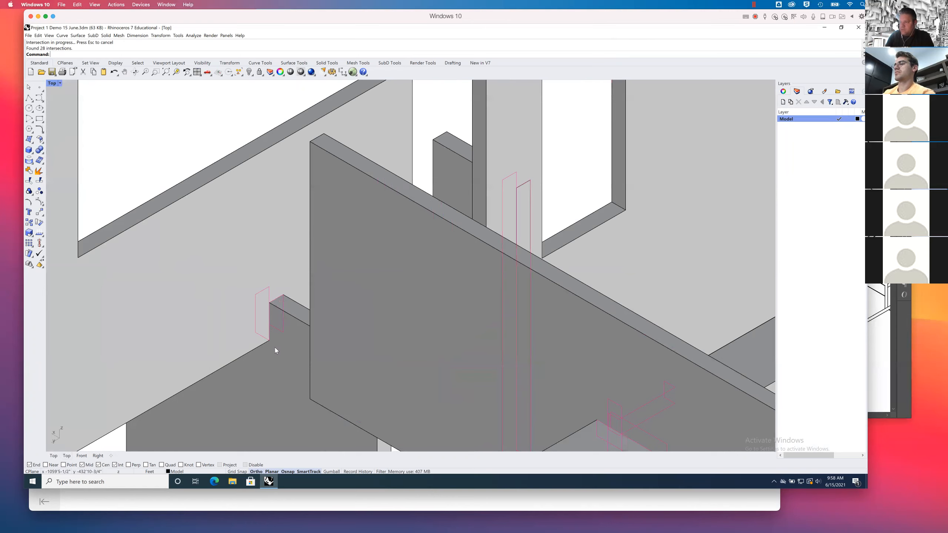
scroll(318, 298, "down", 4)
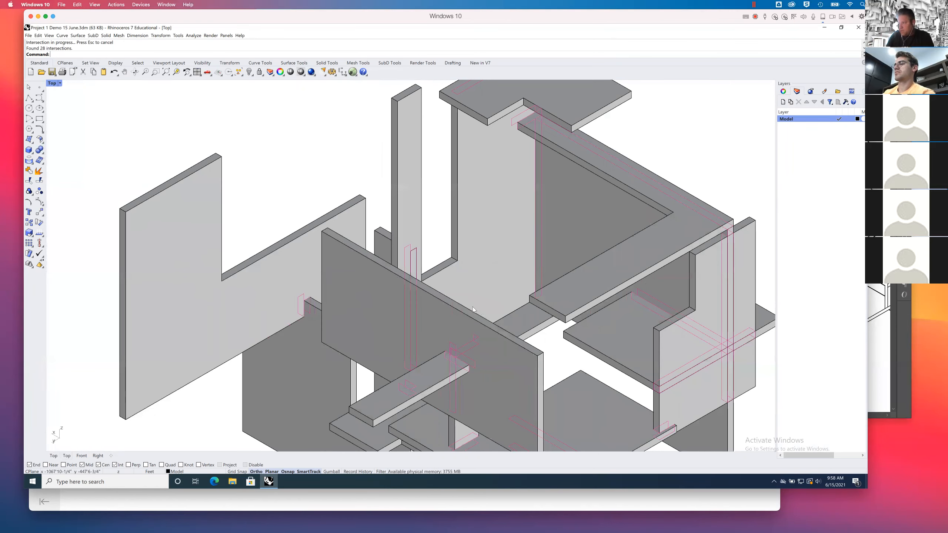
scroll(483, 315, "down", 3)
scroll(442, 256, "down", 3)
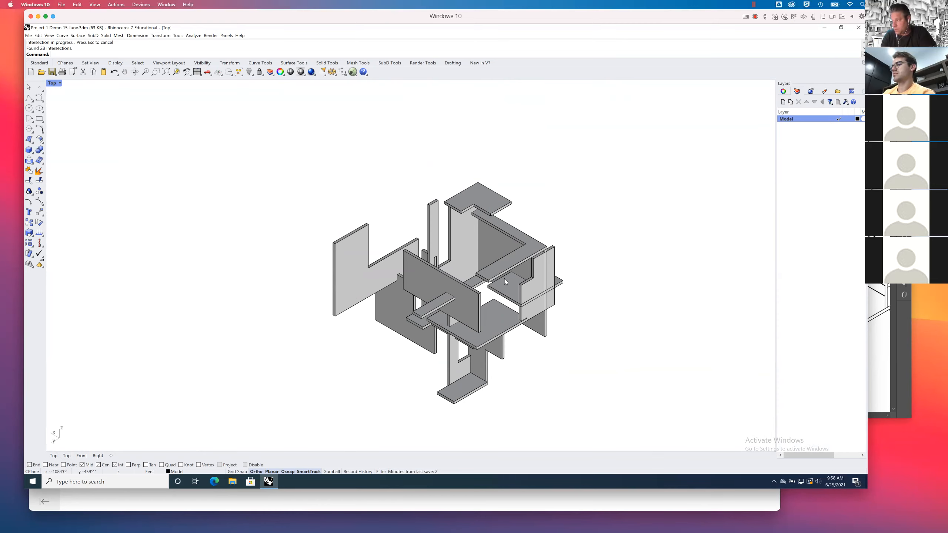
scroll(544, 282, "up", 2)
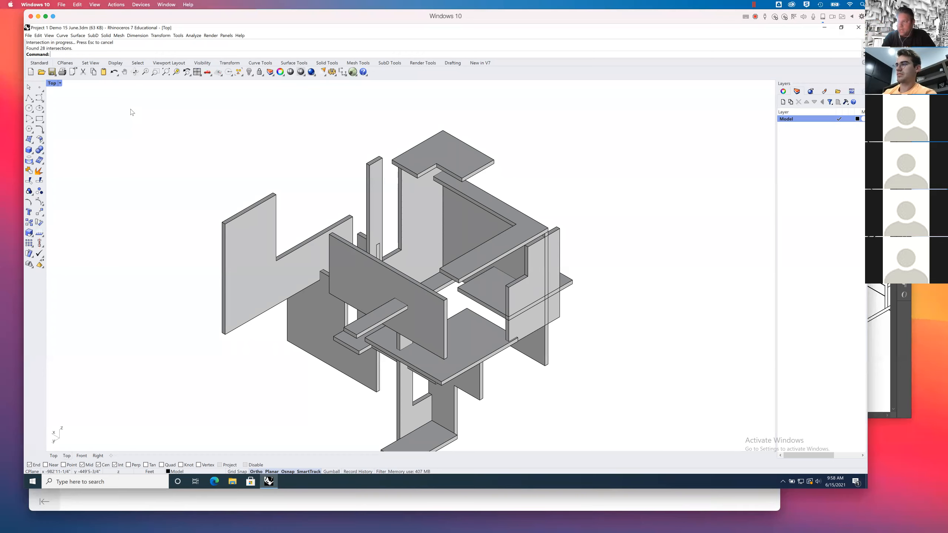
Select all curves in the model with SelCrv and inspect where they lie on the panels.
type("SelCrv")
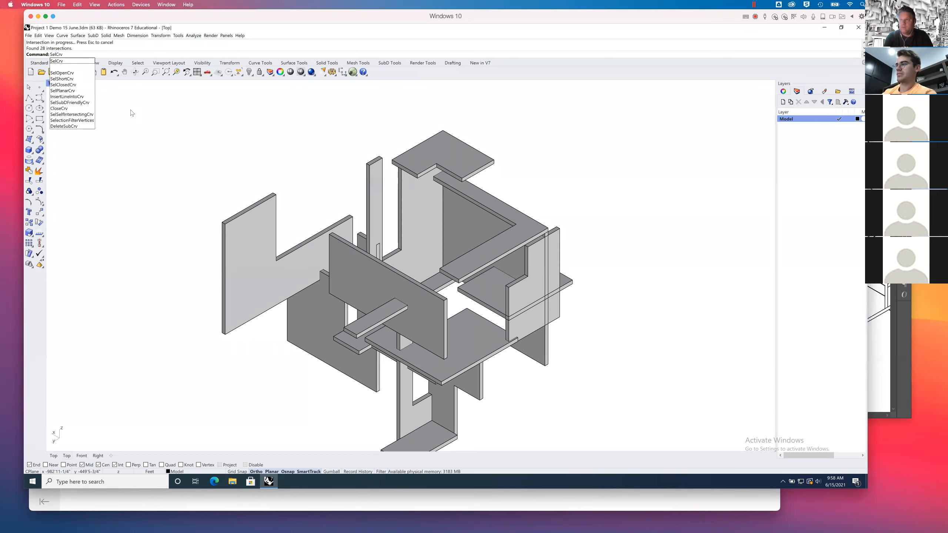
key("Return")
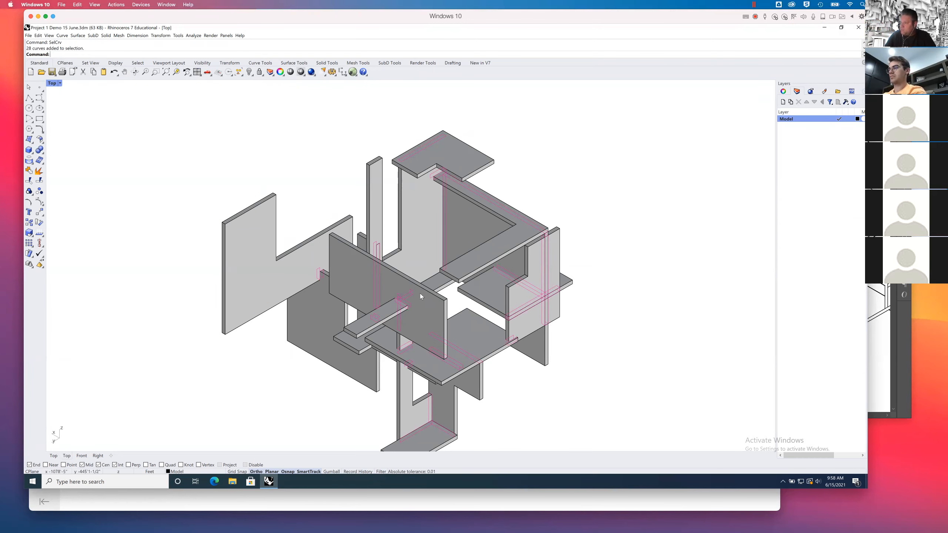
scroll(417, 296, "up", 5)
scroll(404, 303, "down", 3)
Clear the curve selection and set the axonometric viewport's display mode to X-Ray.
key("Escape")
left_click(60, 83)
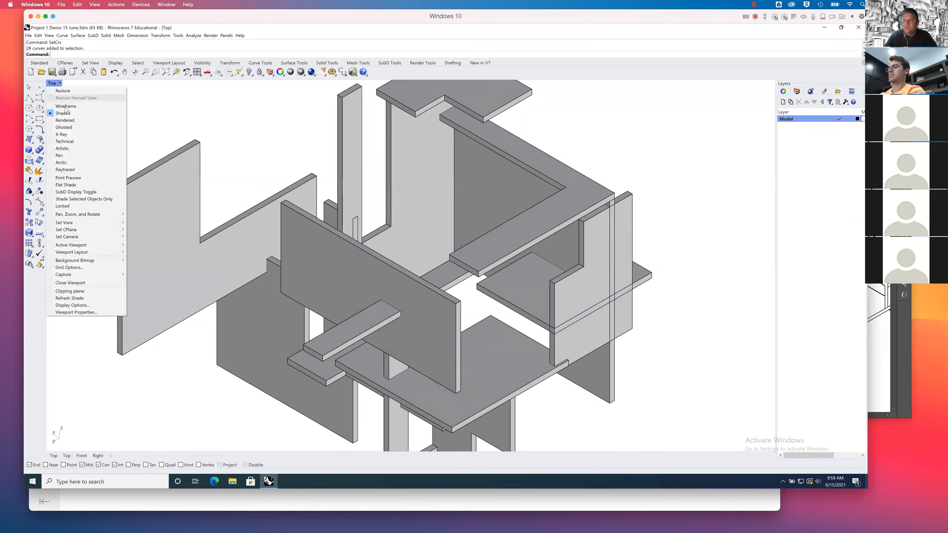
left_click(62, 134)
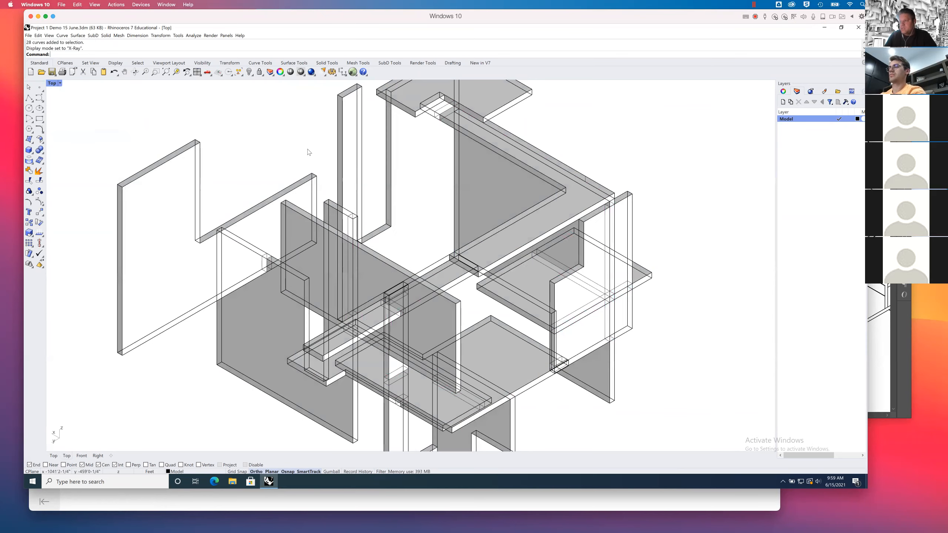
Set the axonometric viewport's display mode to Ghosted and fit the whole model in view.
left_click(60, 83)
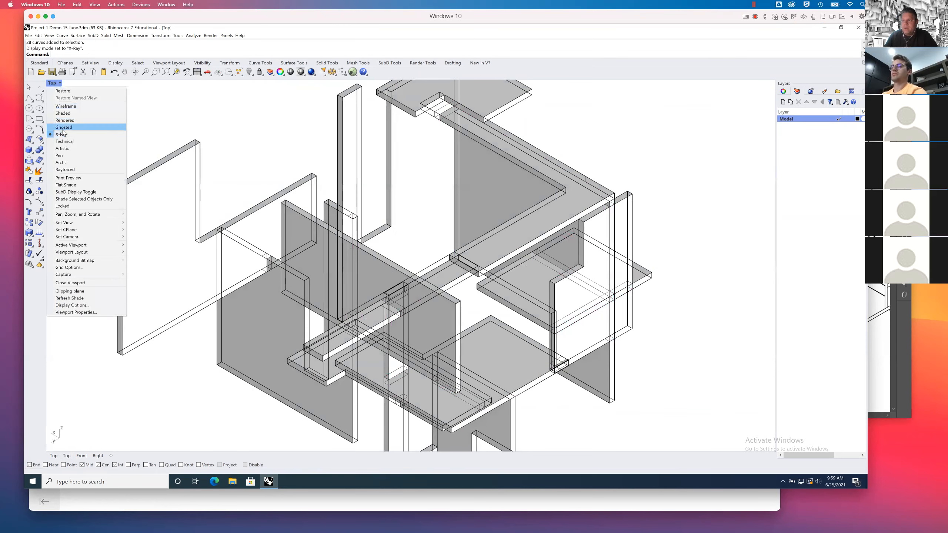
left_click(63, 127)
scroll(439, 156, "down", 2)
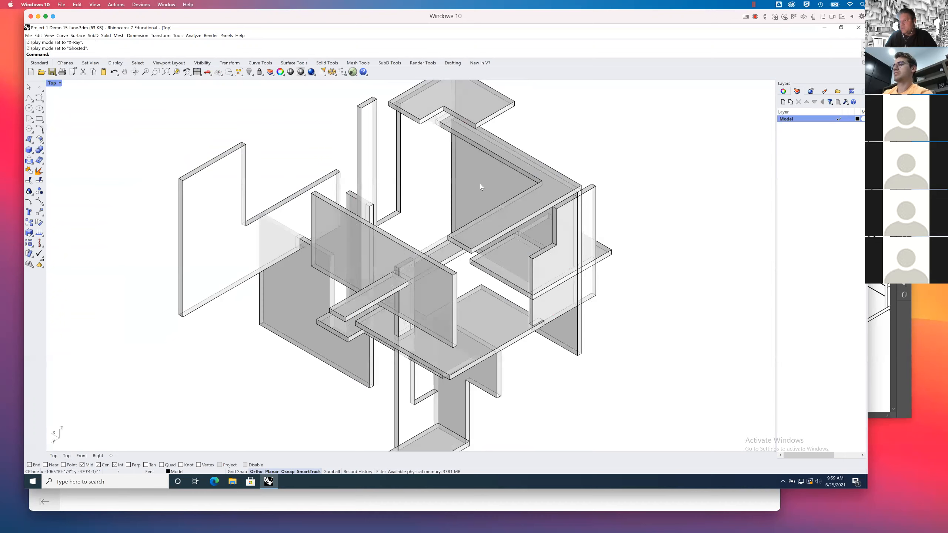
right_click_drag(491, 194, 482, 183)
scroll(481, 182, "down", 2)
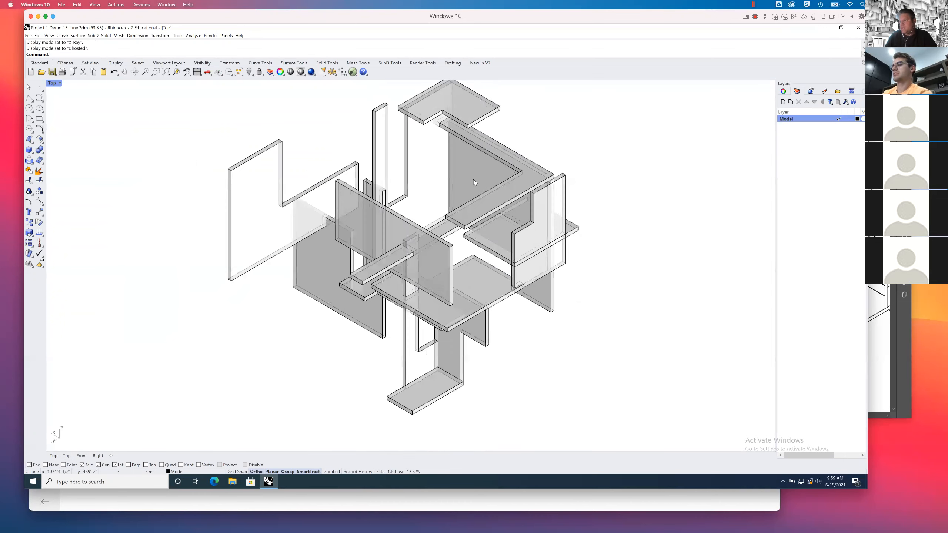
left_click(165, 73)
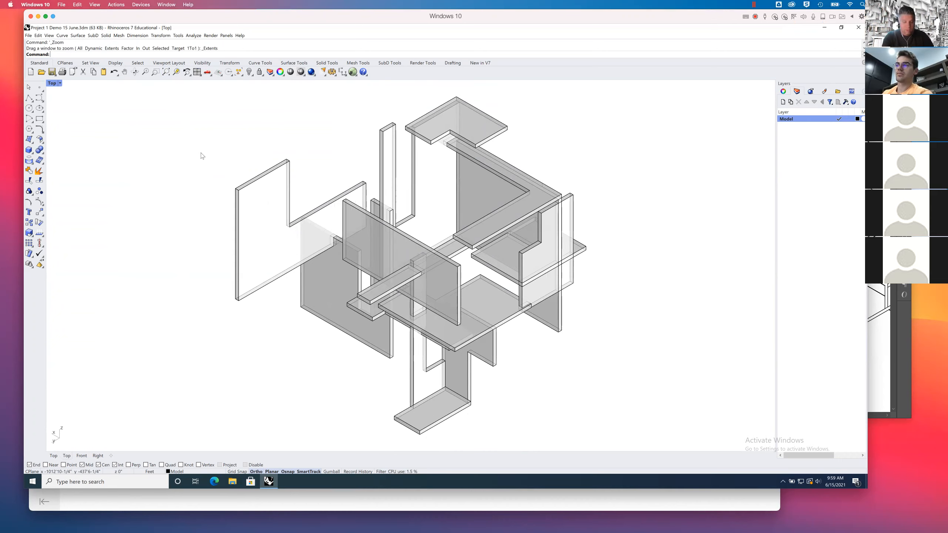
type("Make")
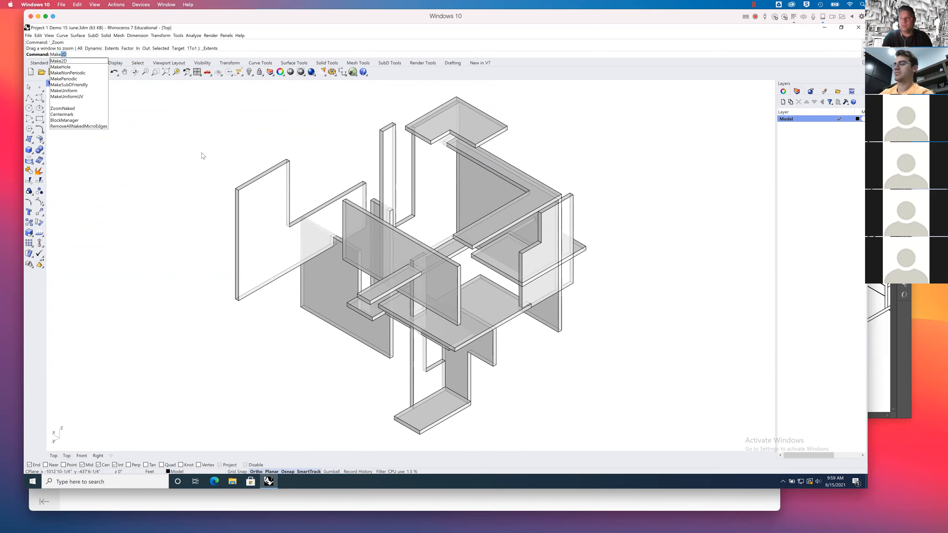
key("Return")
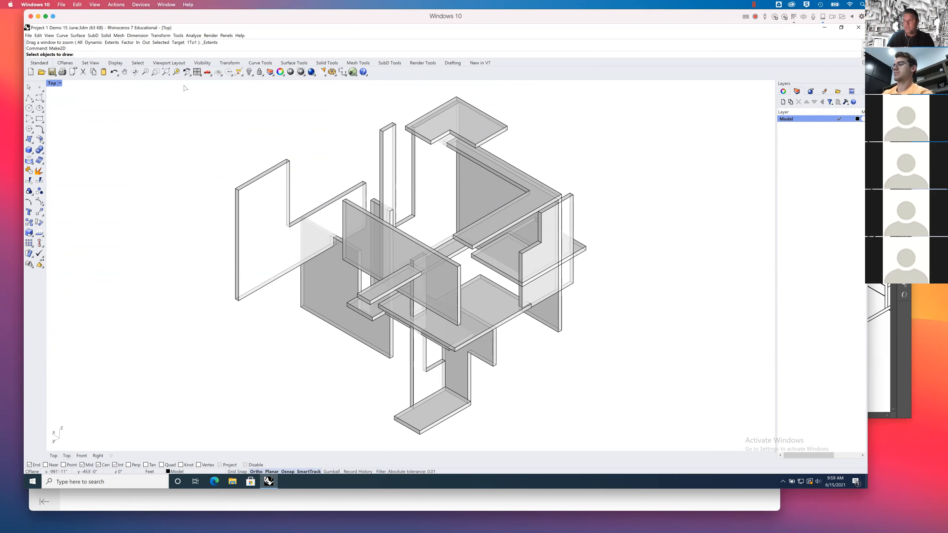
mouse_move(177, 84)
left_mouse_down()
mouse_move(484, 208)
mouse_move(562, 310)
mouse_move(629, 443)
left_mouse_up()
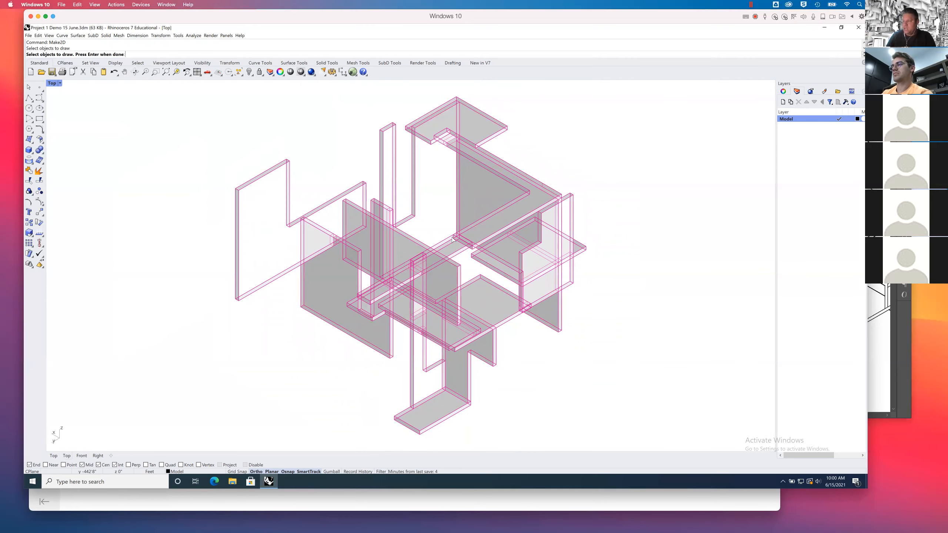
right_click_drag(453, 239, 384, 246)
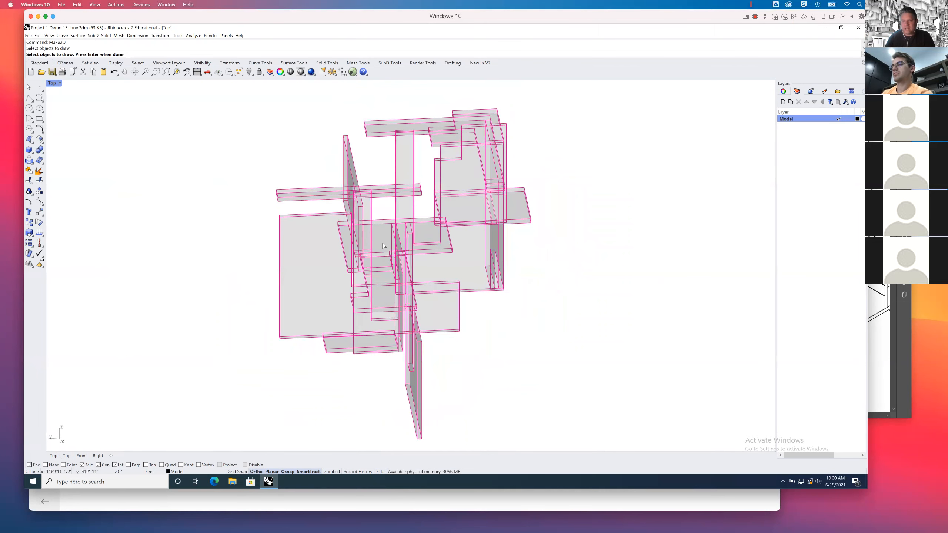
mouse_move(505, 278)
right_mouse_down()
mouse_move(484, 273)
mouse_move(506, 269)
right_mouse_up()
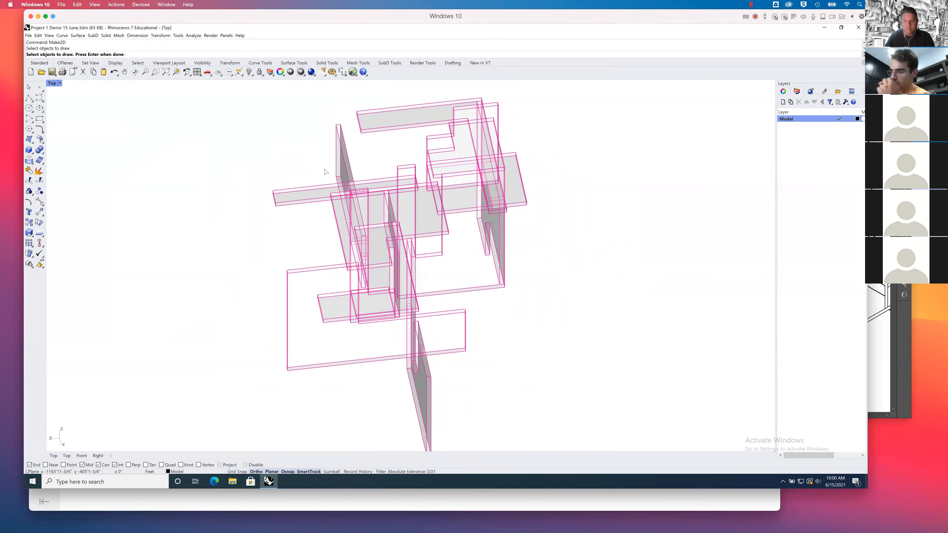
key("Escape")
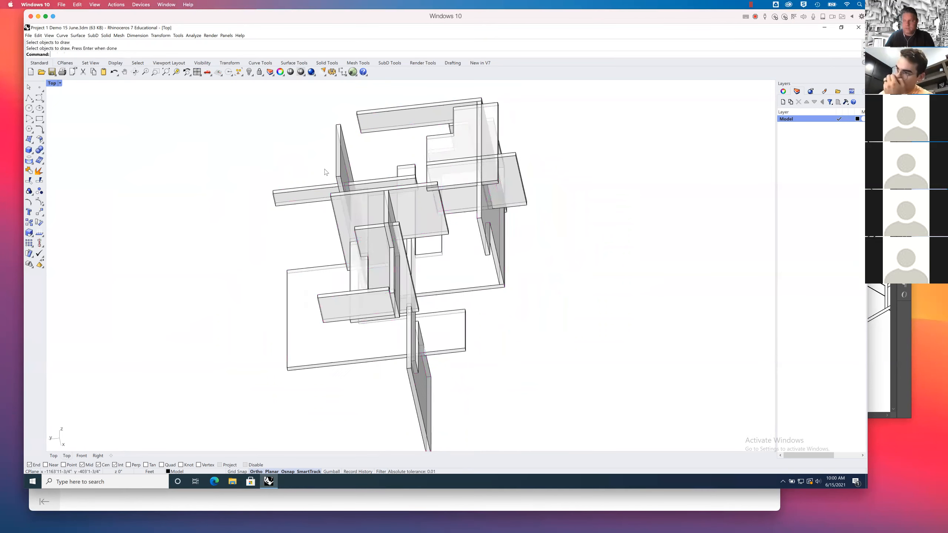
Set the maximized viewport to the NE isometric view and restore the four-viewport layout.
left_click(59, 83)
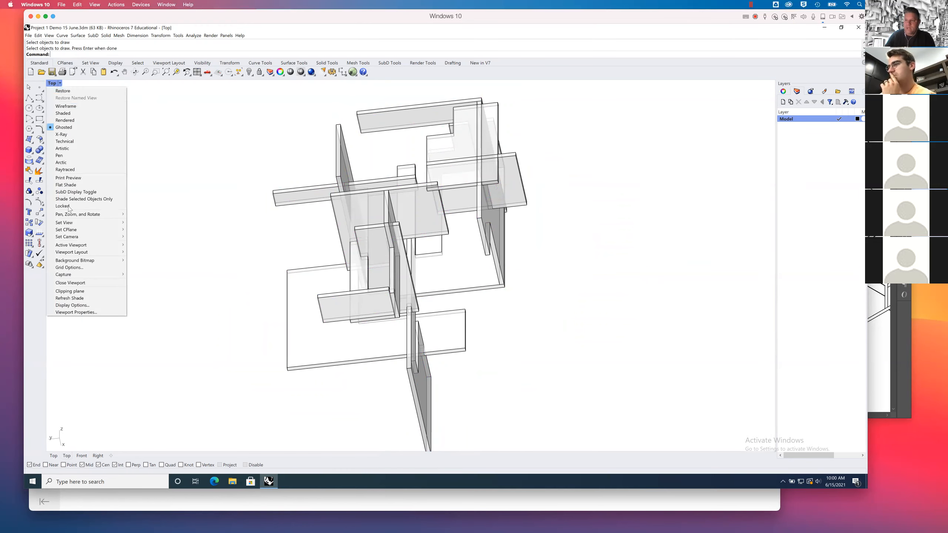
mouse_move(78, 223)
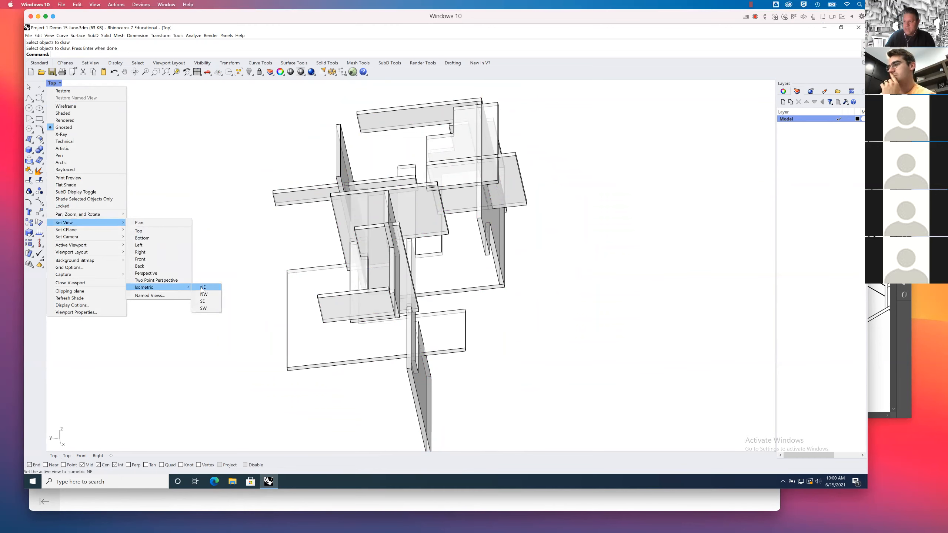
left_click(203, 287)
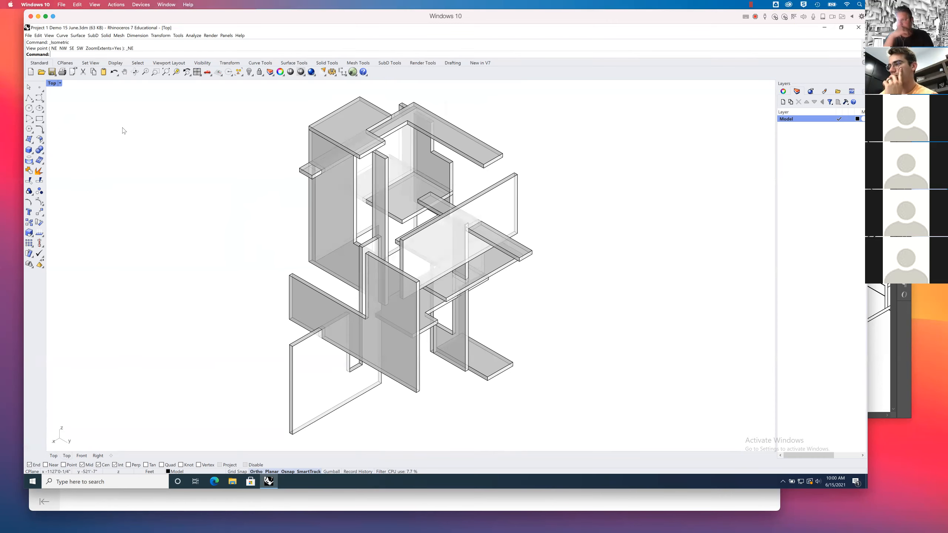
double_click(53, 83)
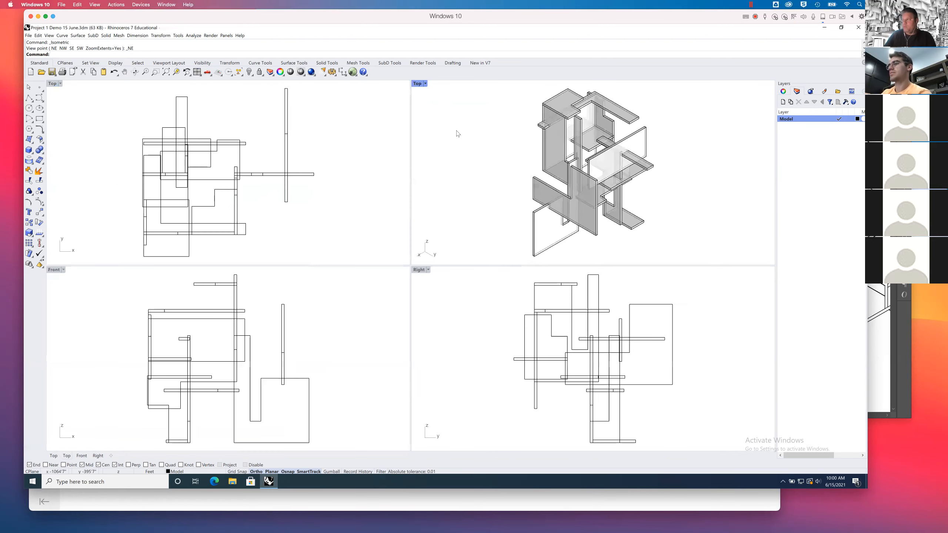
type("Ma")
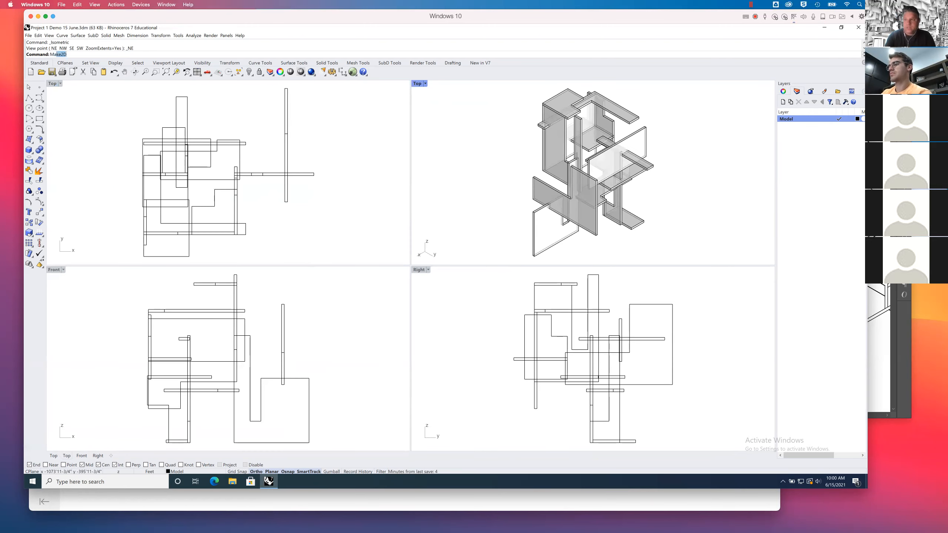
type("ke")
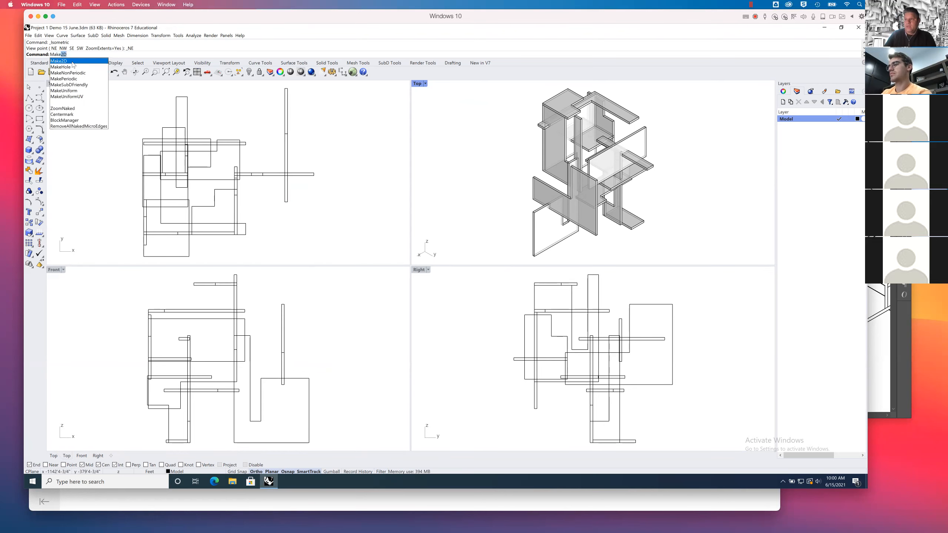
key("Return")
left_click_drag(112, 86, 353, 259)
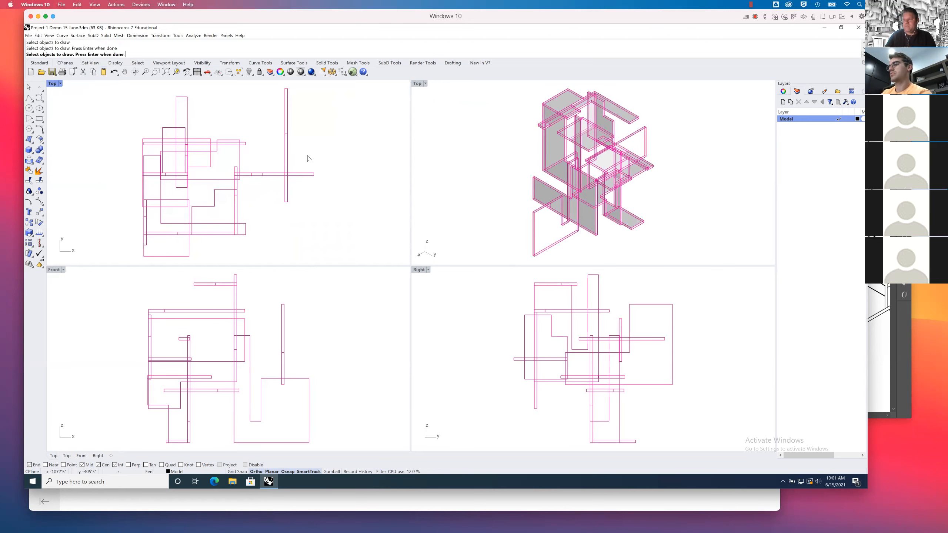
key("Return")
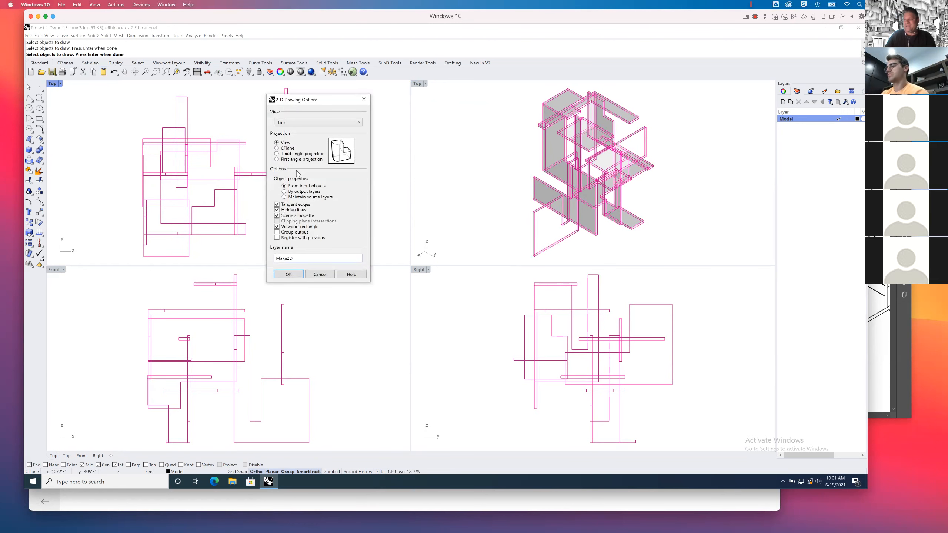
left_click(339, 123)
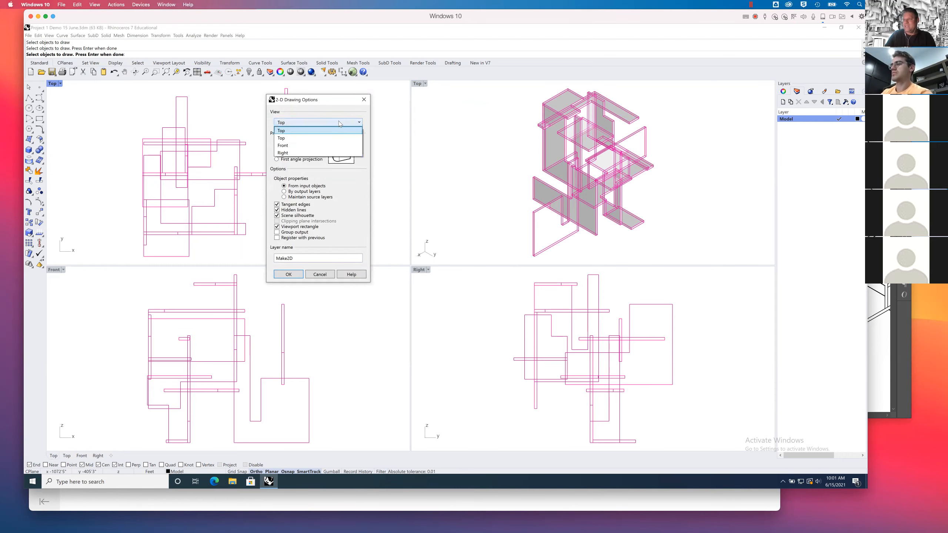
left_click(321, 274)
left_click(321, 274)
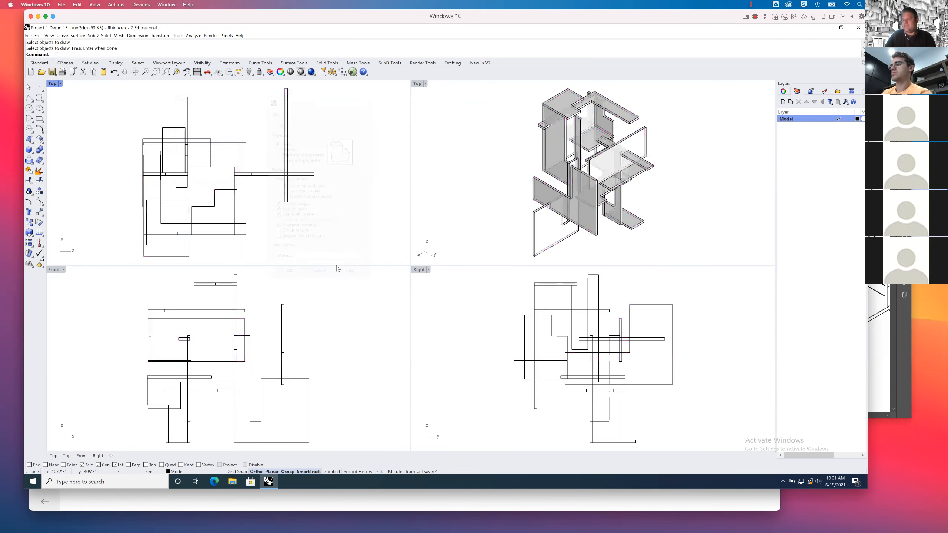
Reapply the NE isometric view to the Ghosted viewport.
left_click(424, 84)
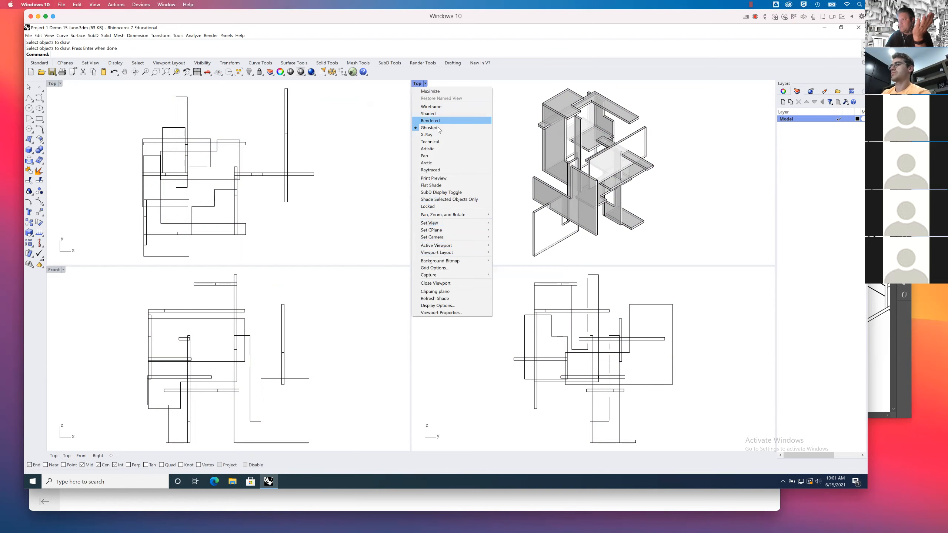
mouse_move(470, 228)
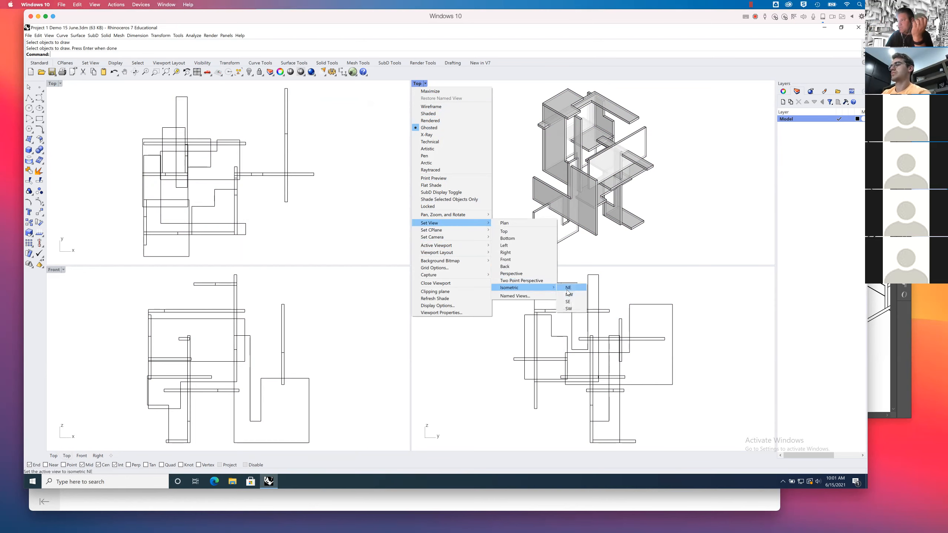
left_click(568, 291)
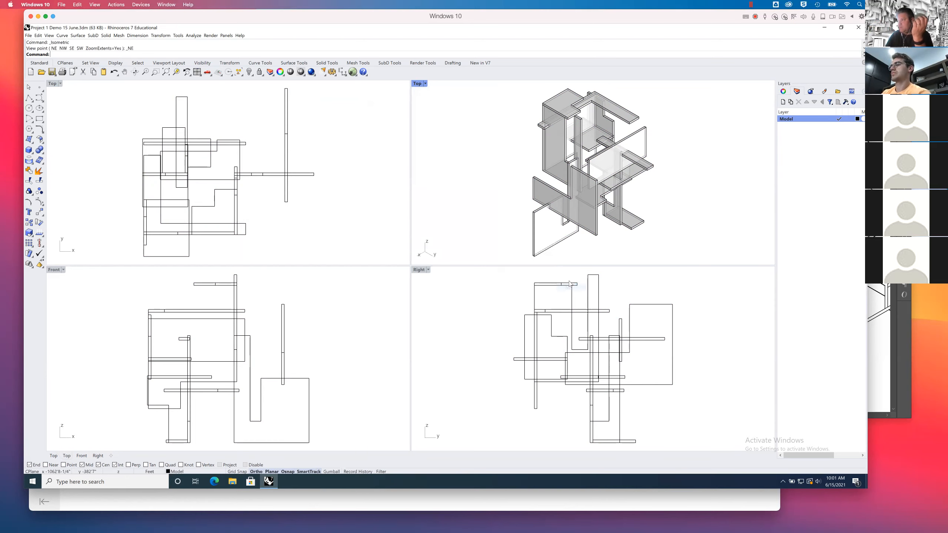
left_click(418, 85)
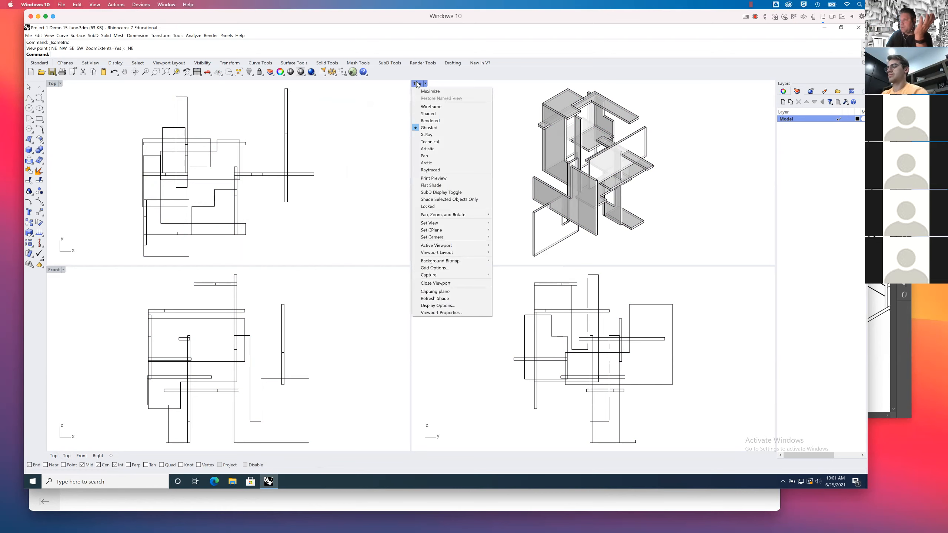
left_click(418, 83)
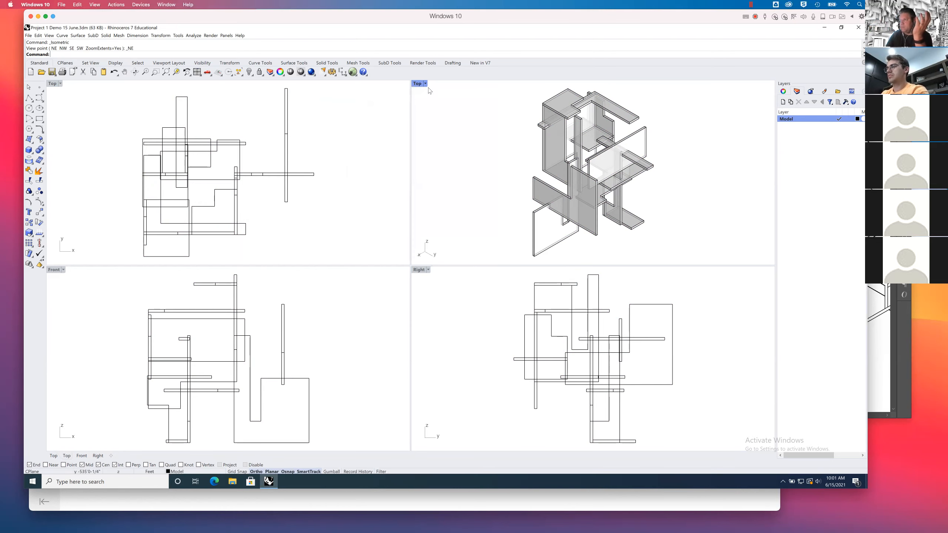
Switch the Ghosted isometric viewport to the Bottom view and back to NE isometric so its title differs from the plan viewport's.
left_click(418, 84)
mouse_move(433, 223)
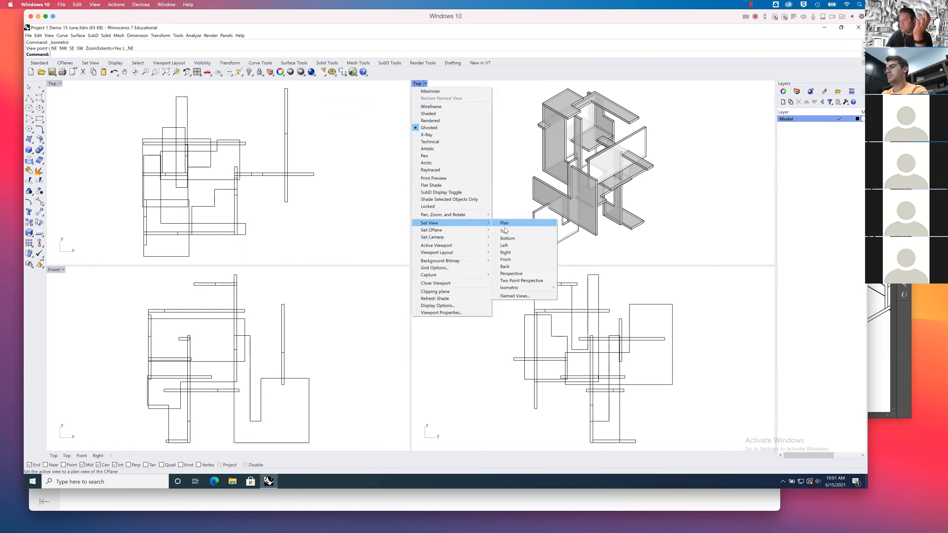
left_click(509, 238)
left_click(421, 83)
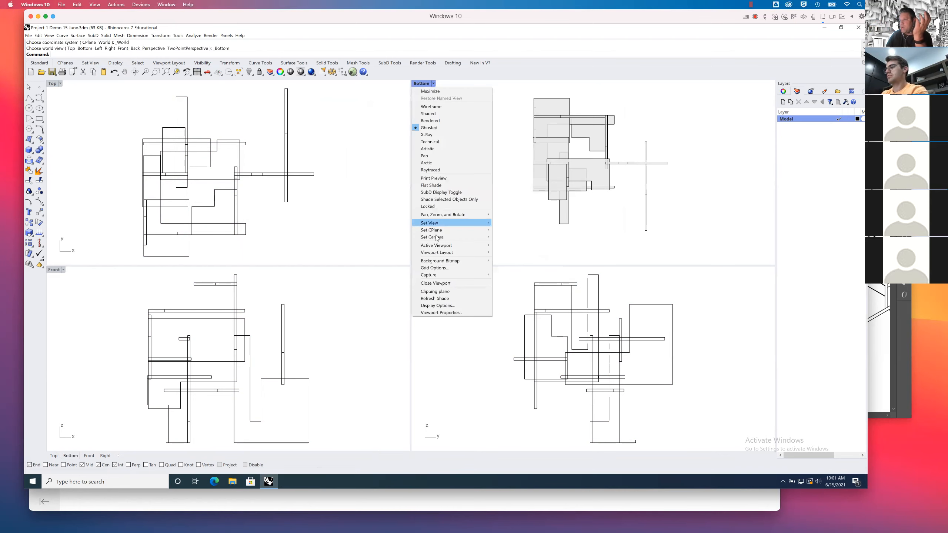
mouse_move(486, 225)
mouse_move(519, 283)
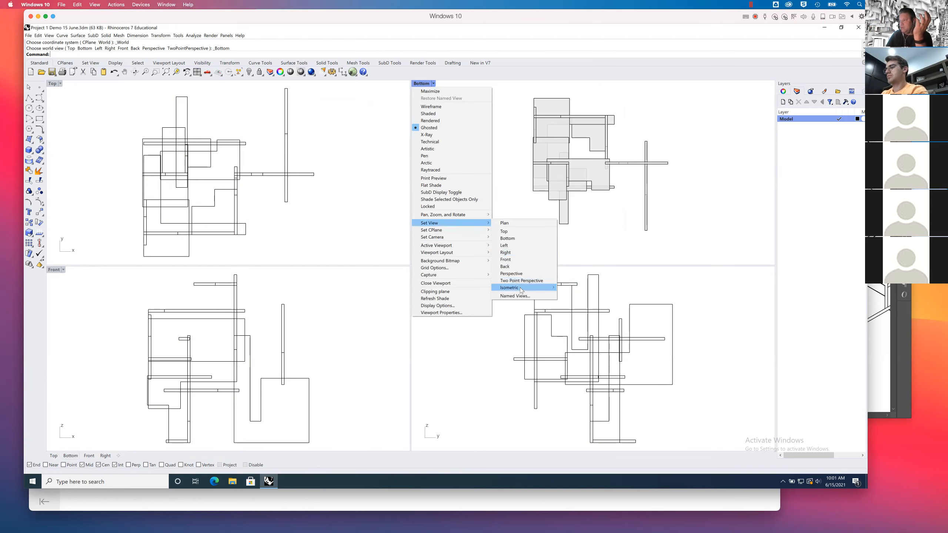
left_click(565, 291)
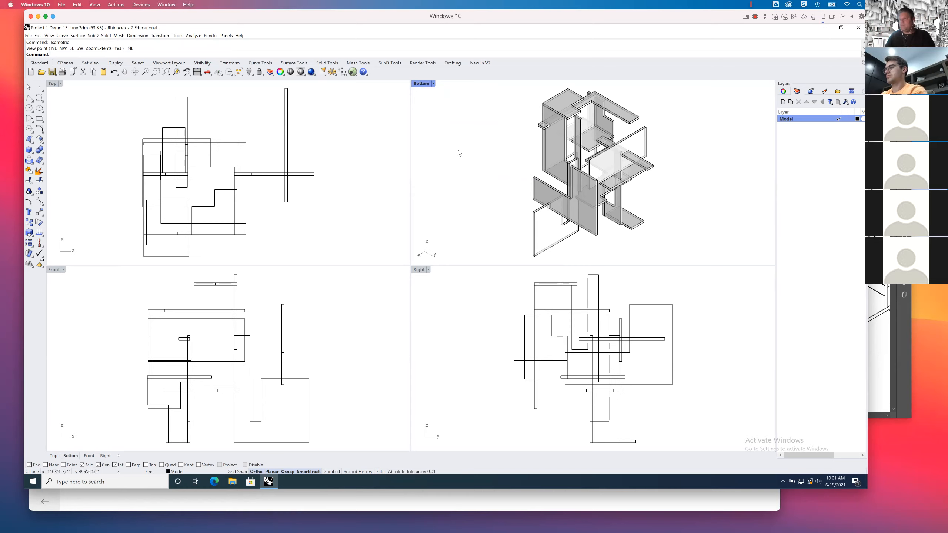
Run Make2D on all panels from the maximized NE isometric viewport, using View projection with tangent edges, hidden lines, scene silhouette and viewport rectangle.
type("make2d")
key("Return")
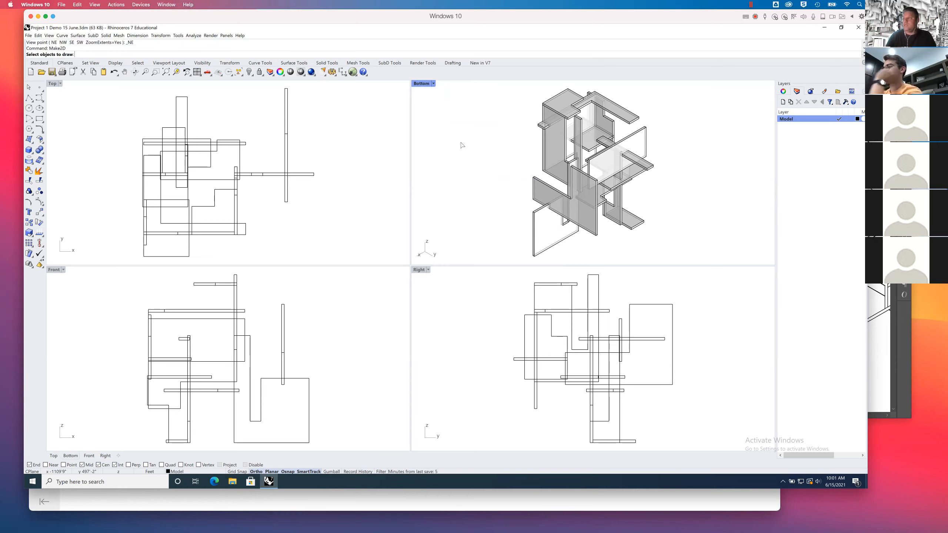
left_click_drag(490, 81, 681, 269)
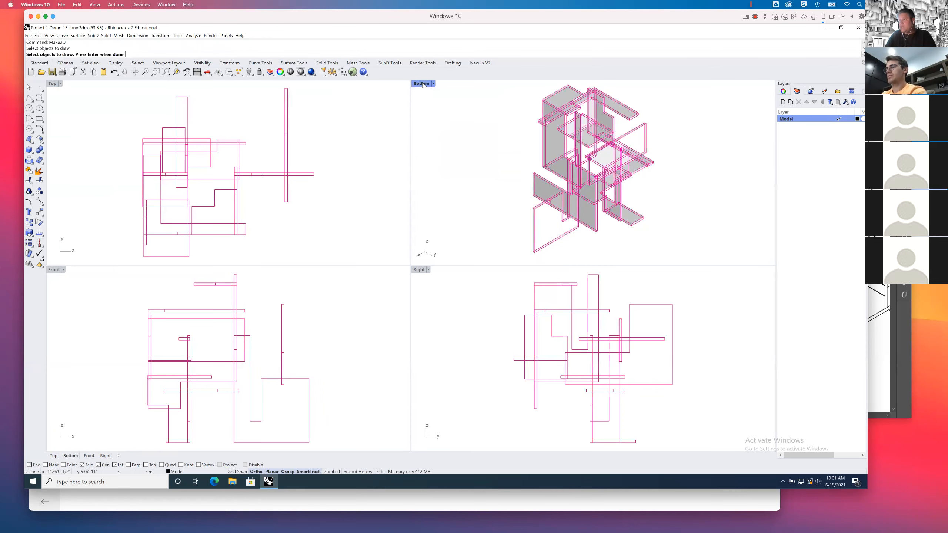
double_click(423, 83)
left_click(165, 72)
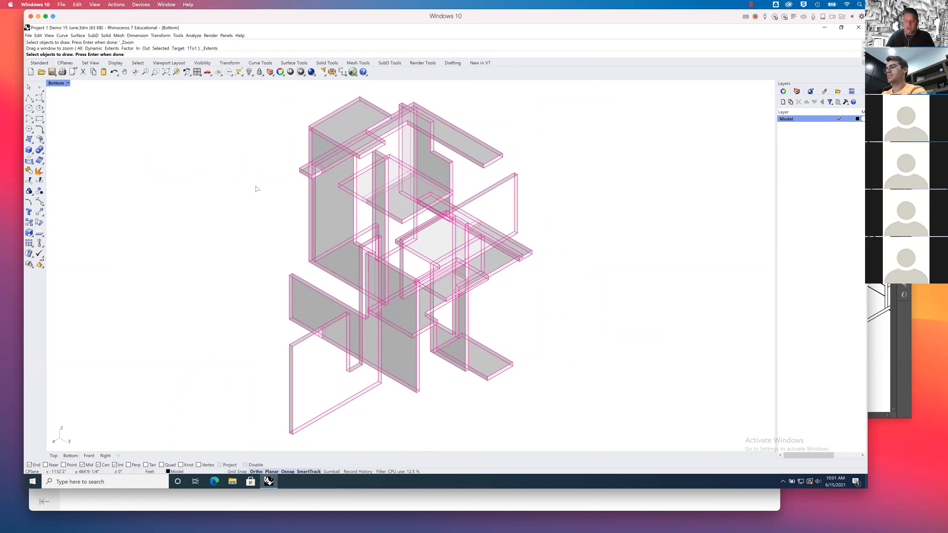
key("Return")
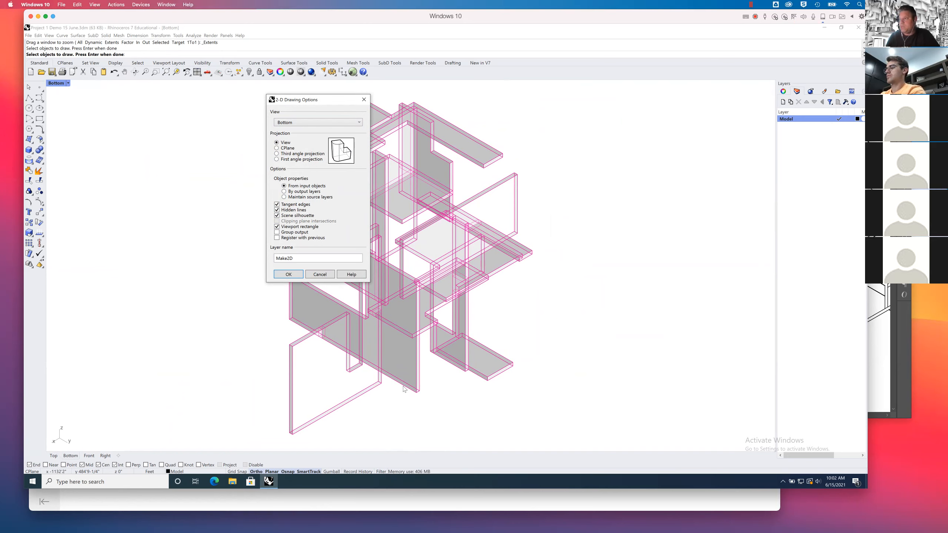
left_click(289, 275)
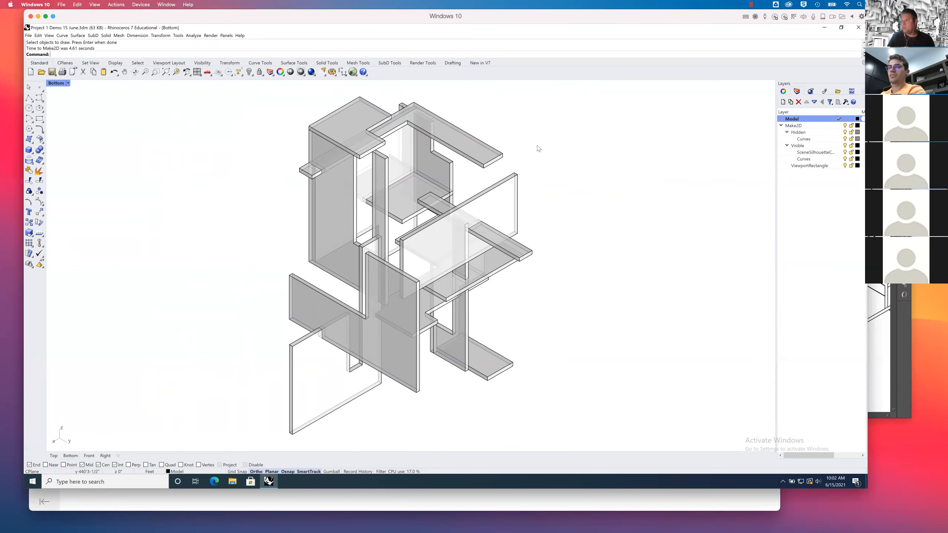
Set the maximized isometric viewport to Rendered display mode and bring up the rendering settings.
left_click(68, 83)
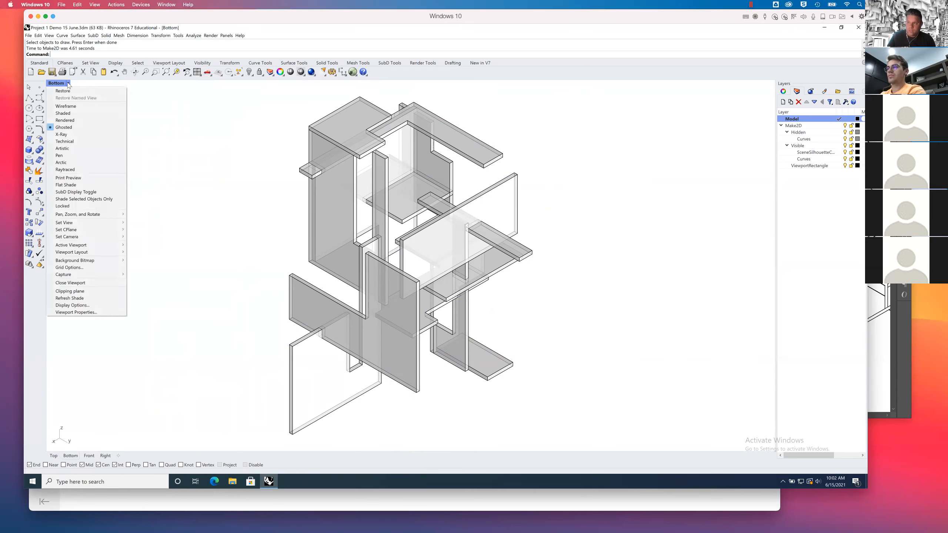
left_click(69, 122)
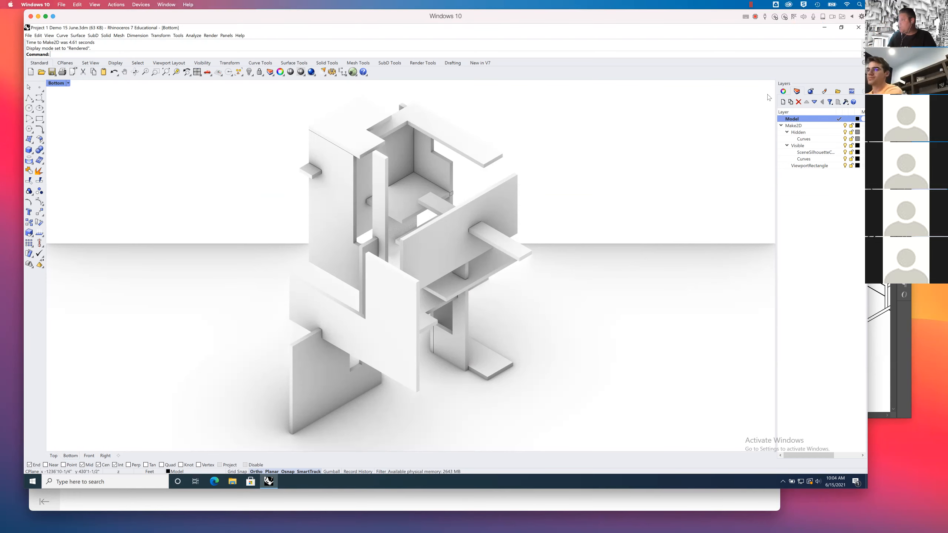
left_click(783, 91)
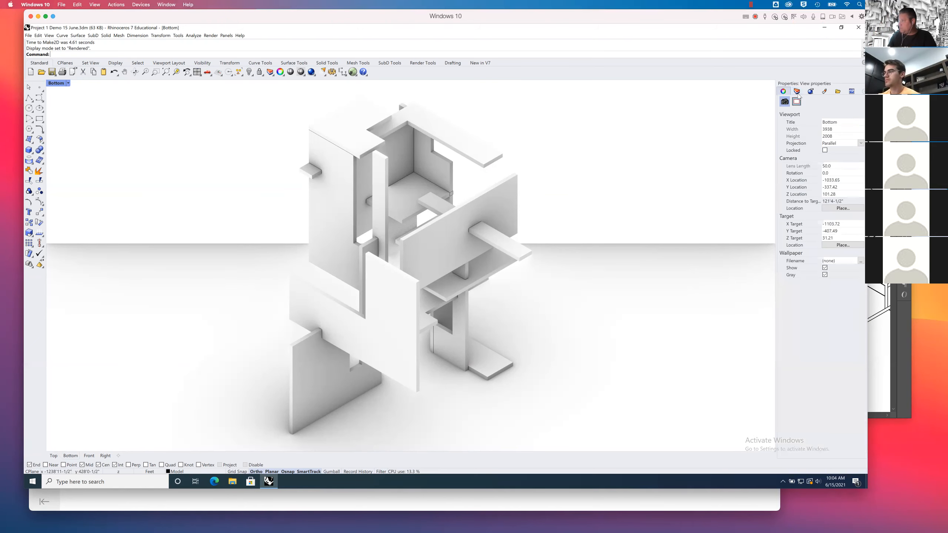
left_click(797, 92)
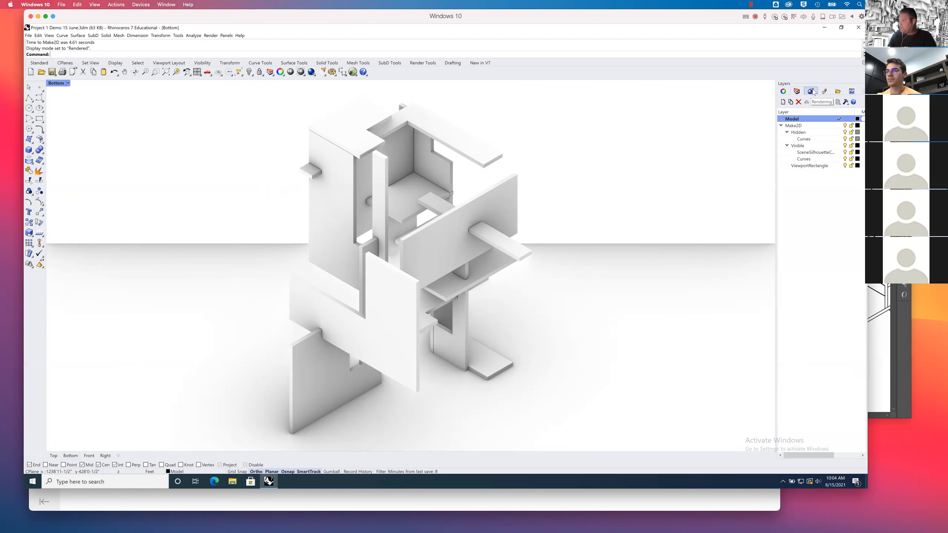
left_click(811, 92)
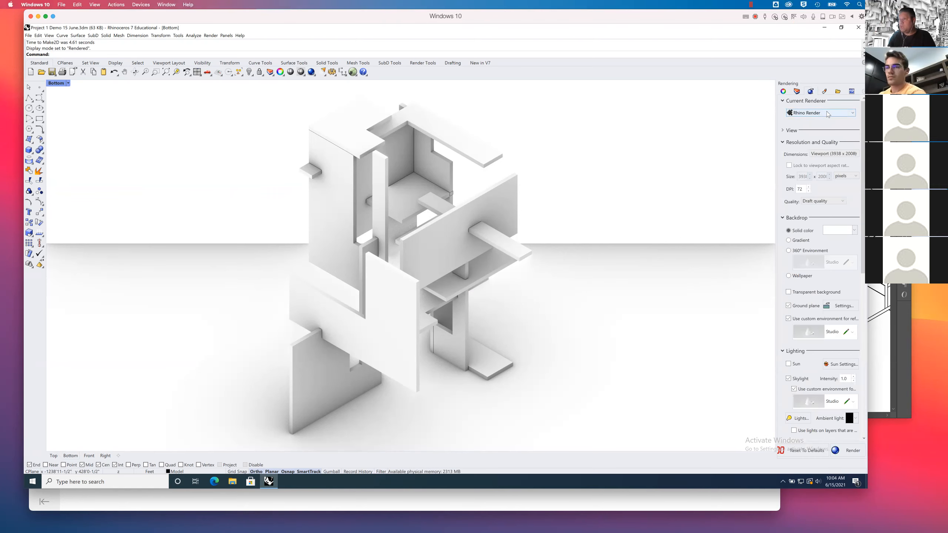
View the document's Render properties, leave them without changes, and check the render quality options.
left_click(211, 35)
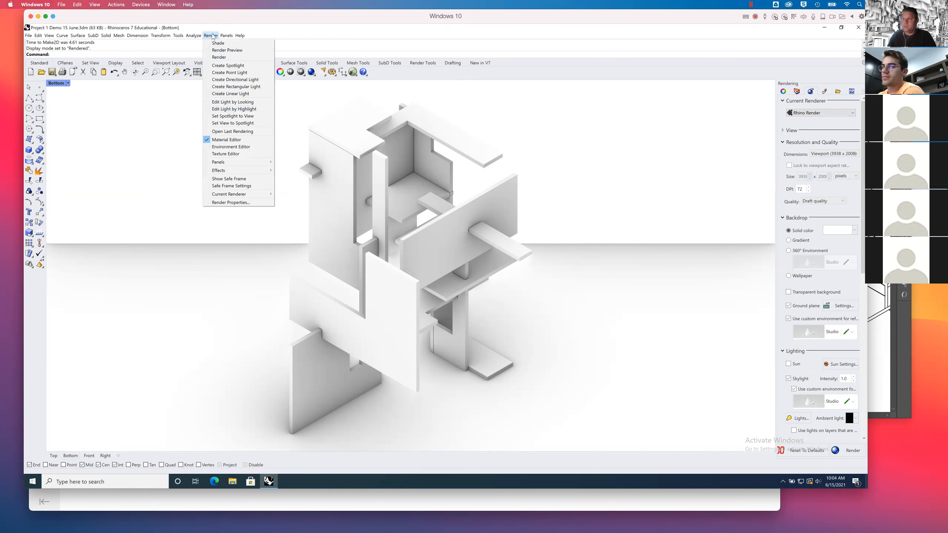
left_click(239, 203)
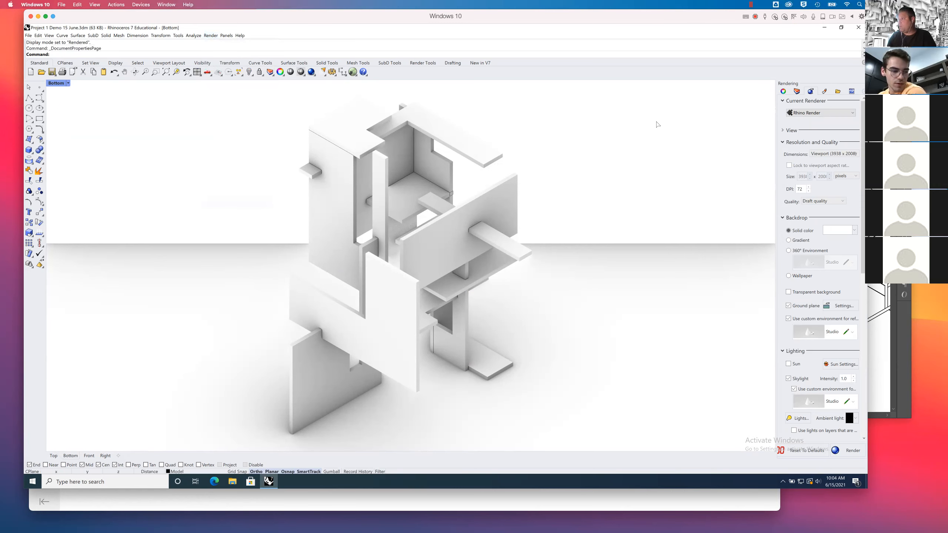
left_click(807, 89)
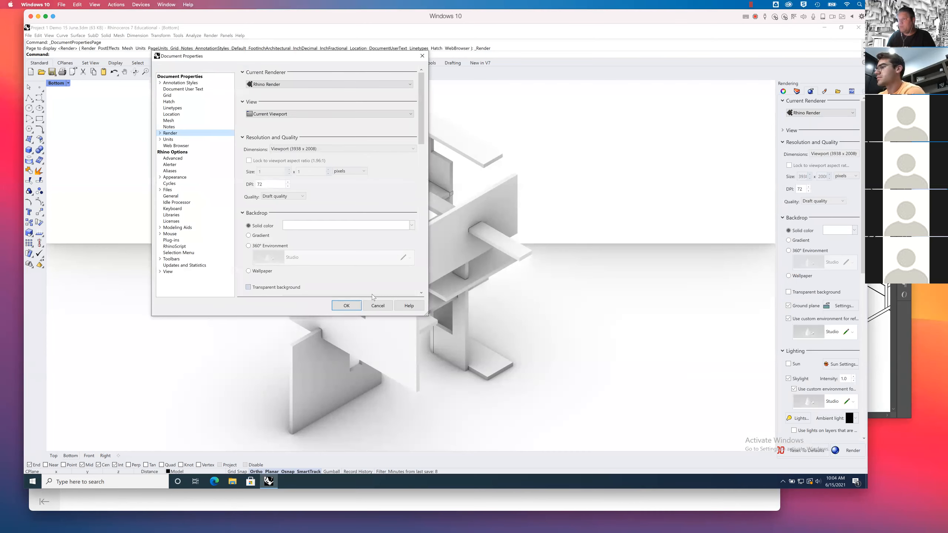
left_click(377, 306)
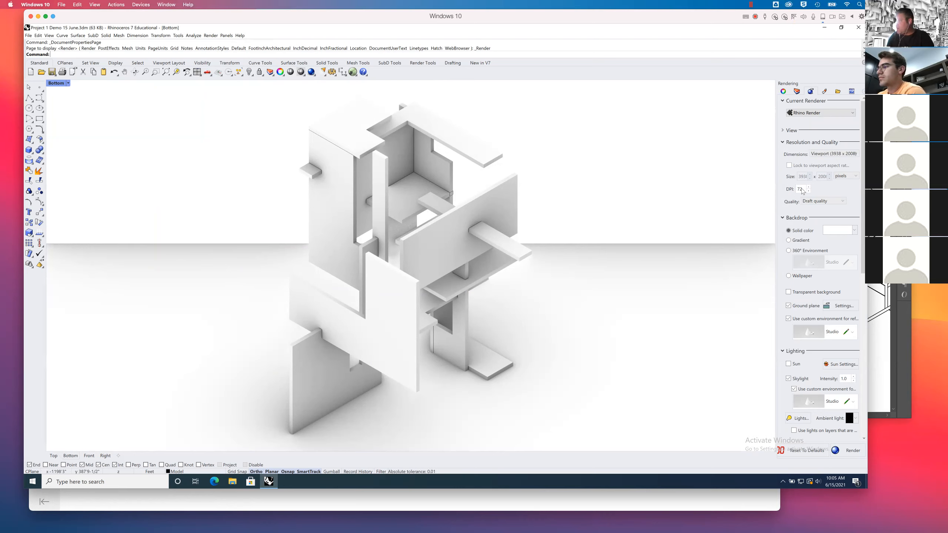
left_click(842, 202)
left_click(846, 188)
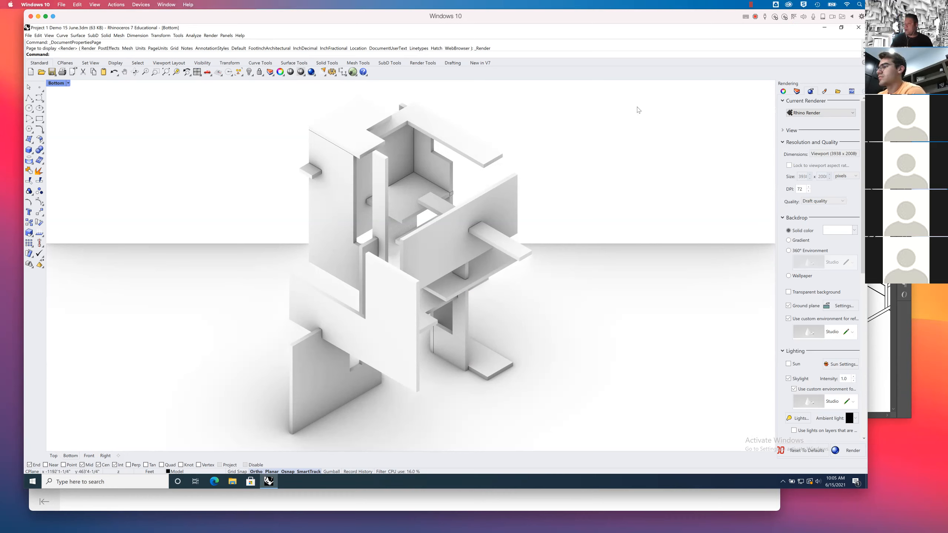
Set the render backdrop's solid color to red.
left_click(855, 231)
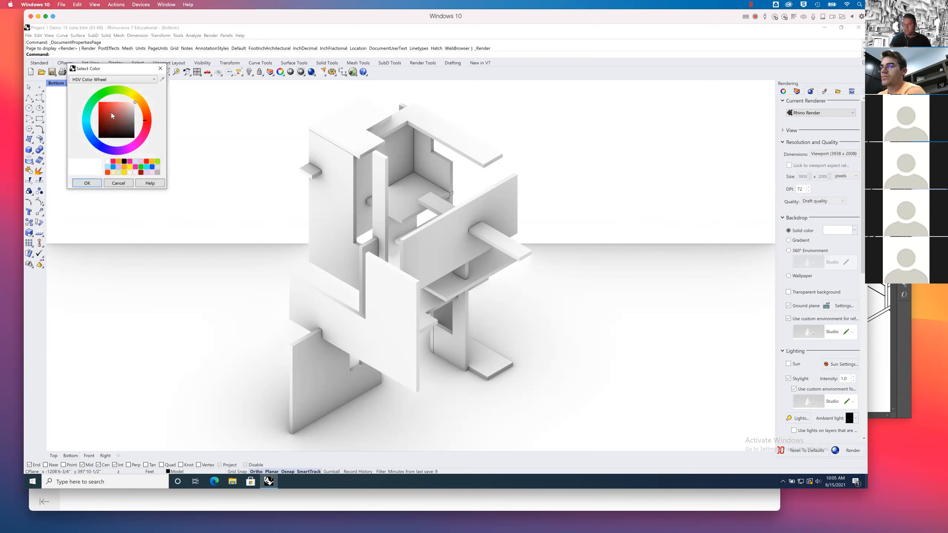
left_click(109, 107)
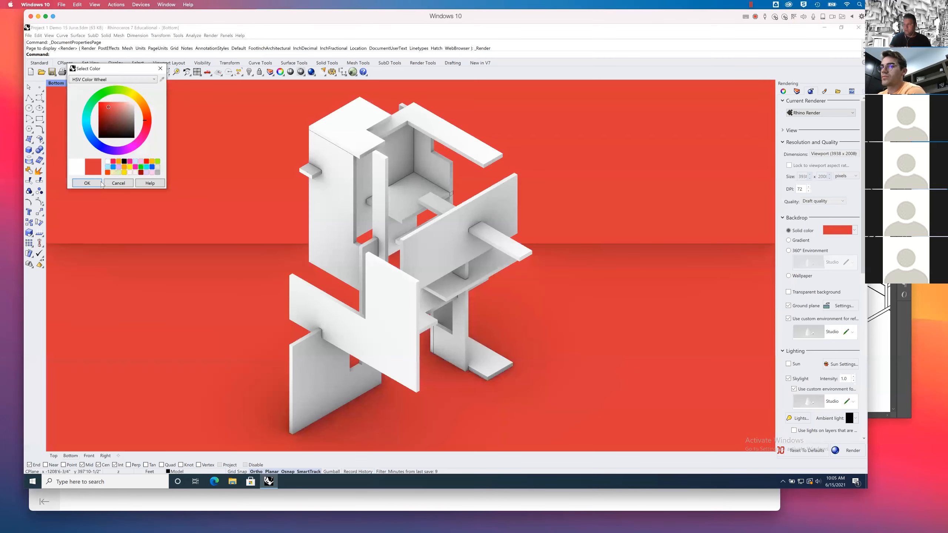
left_click(89, 183)
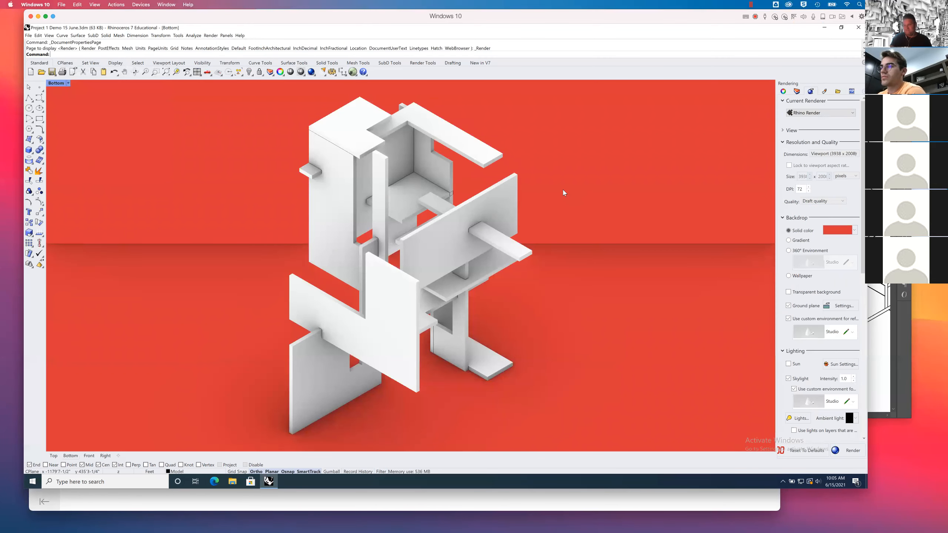
Set the render backdrop's solid color back to white.
left_click(855, 230)
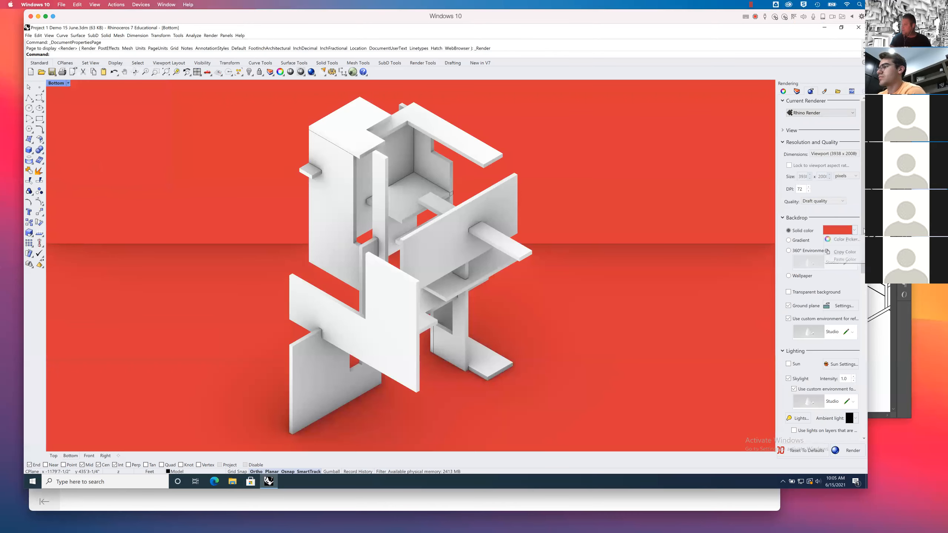
left_click(845, 239)
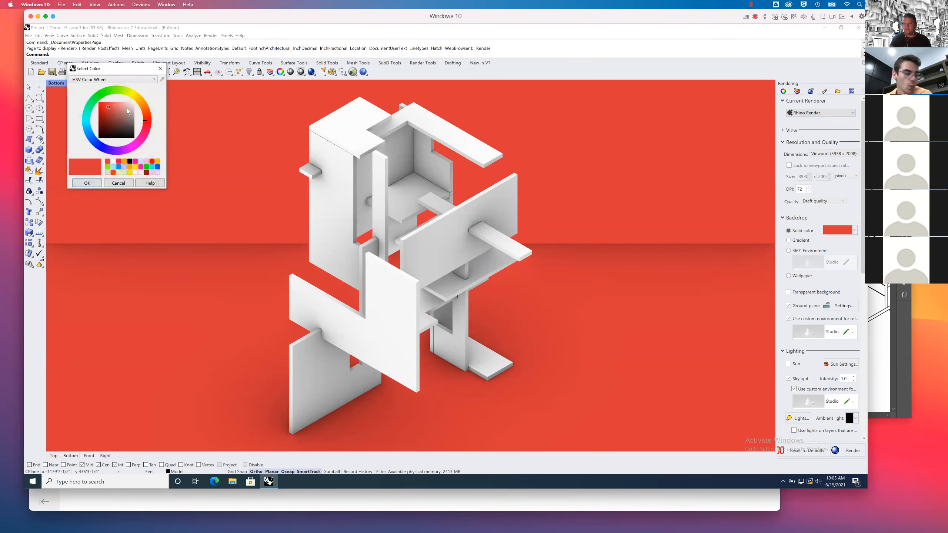
left_click(113, 162)
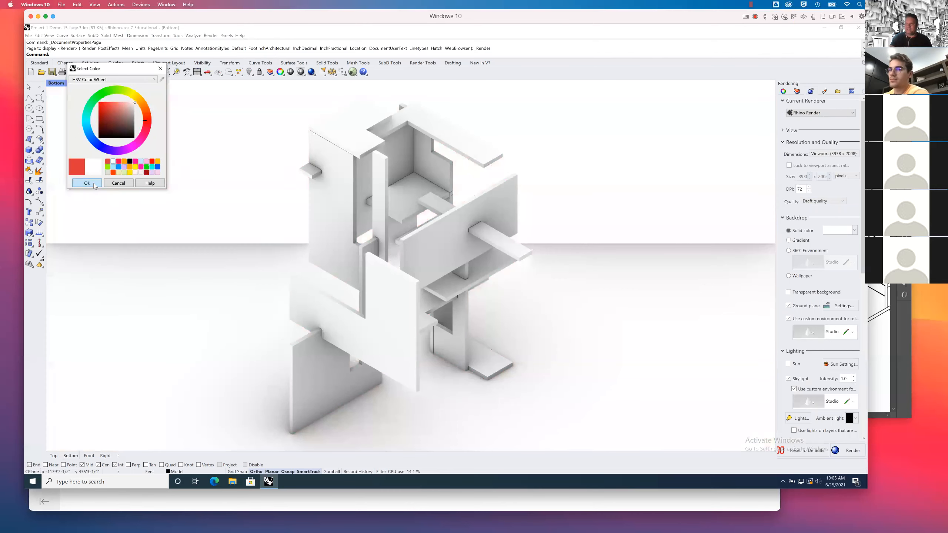
left_click(86, 182)
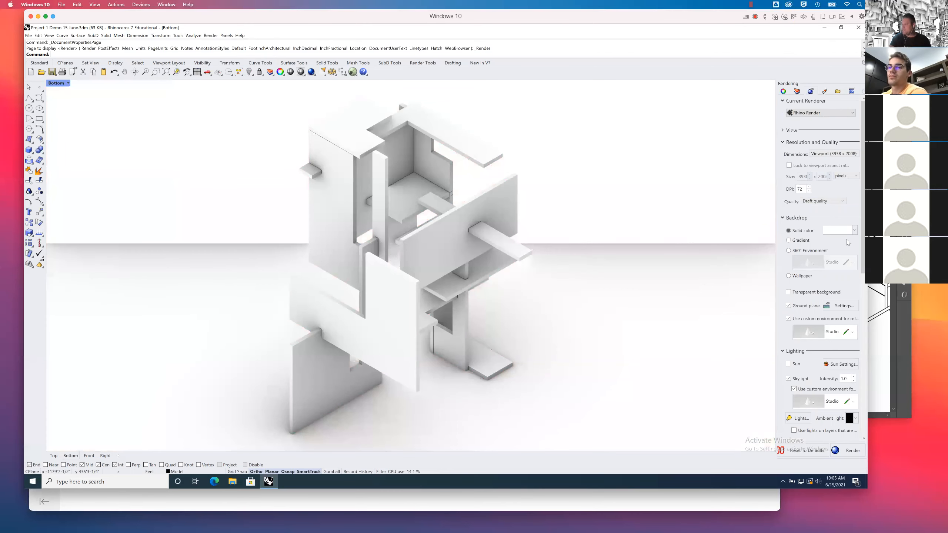
Enable the transparent background and disable the ground plane for the rendering.
left_click(789, 292)
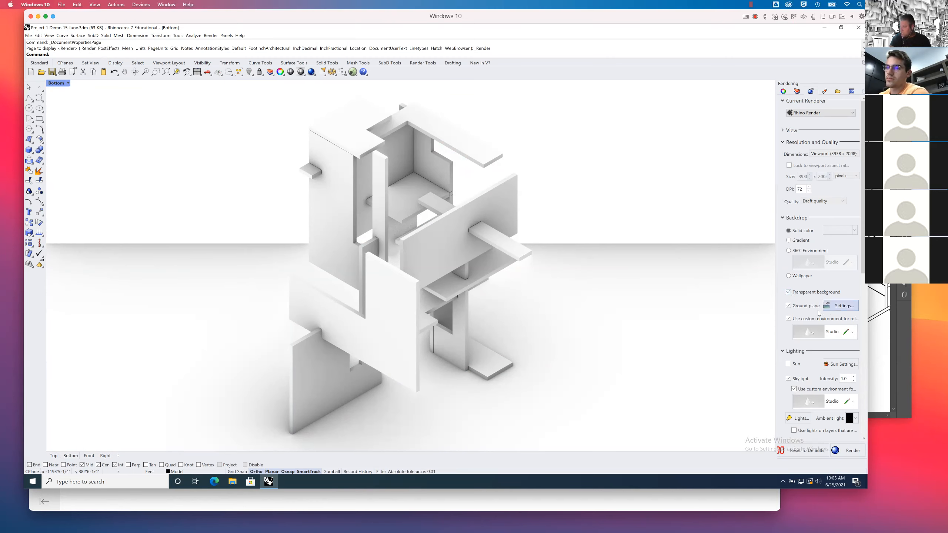
left_click(788, 306)
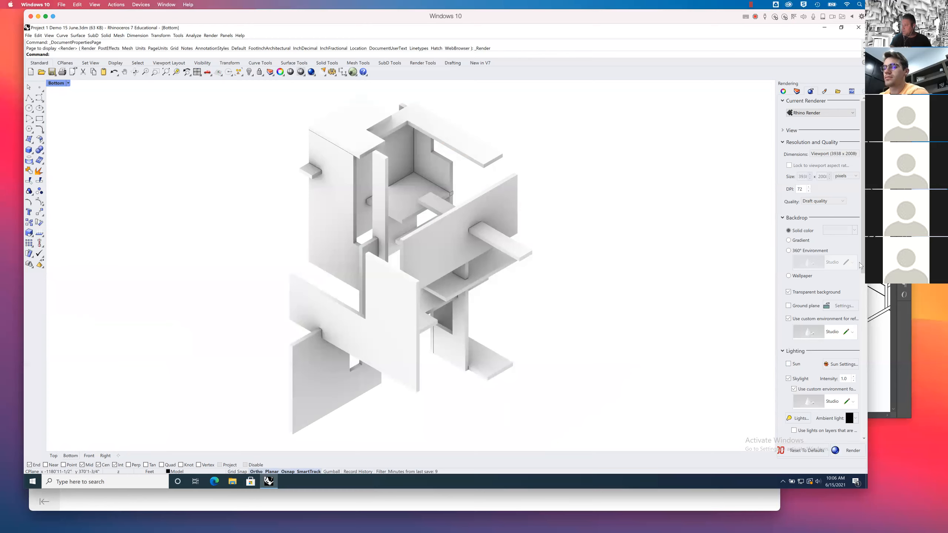
Turn on the sun and the ground plane to cast shadows, and view the sun settings without changing them.
left_click_drag(863, 264, 863, 280)
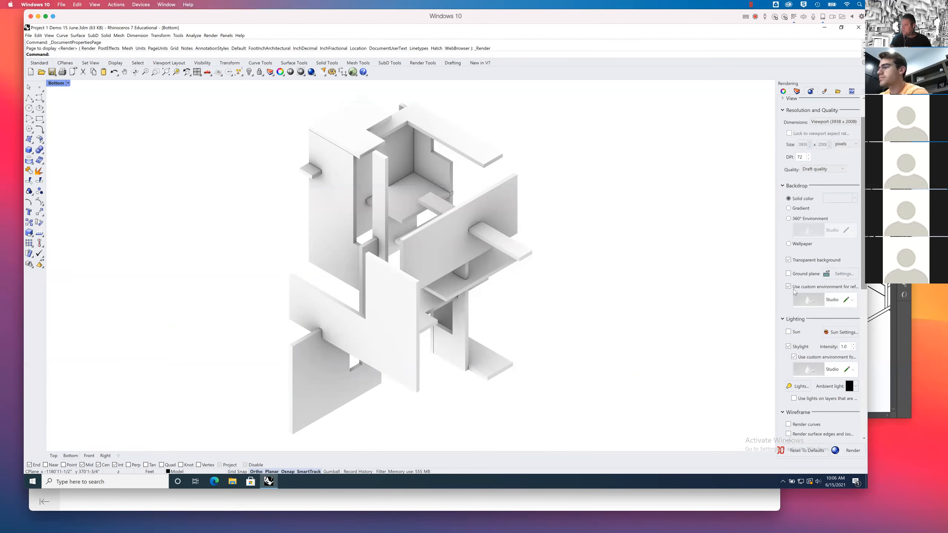
left_click(789, 332)
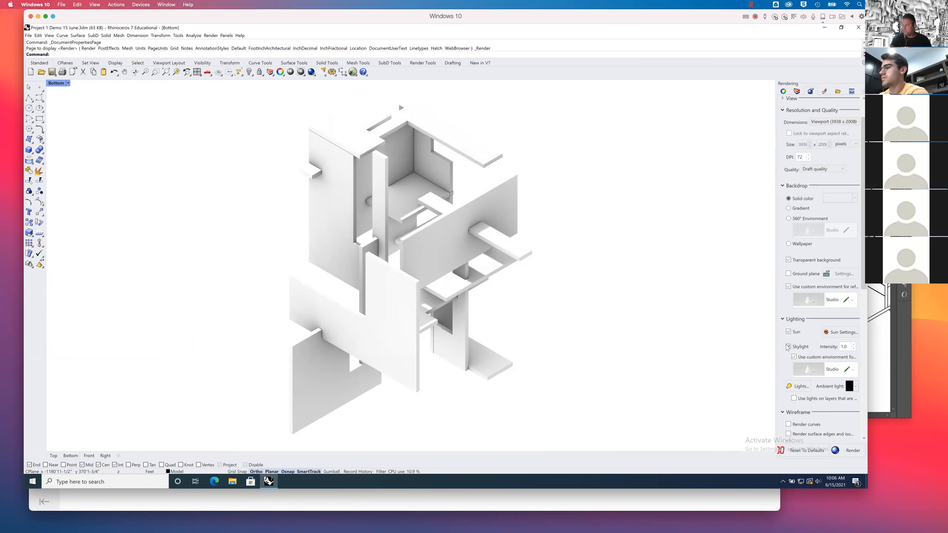
left_click(789, 275)
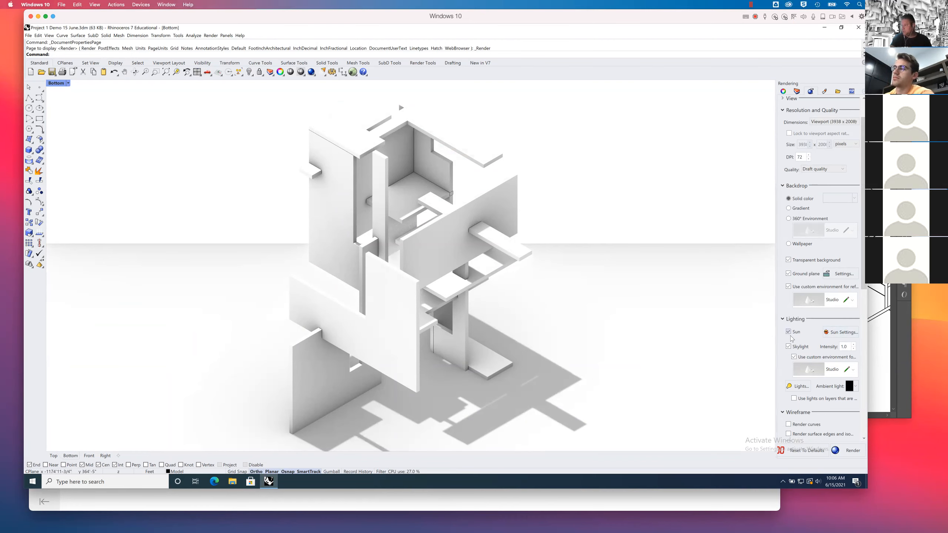
left_click(841, 333)
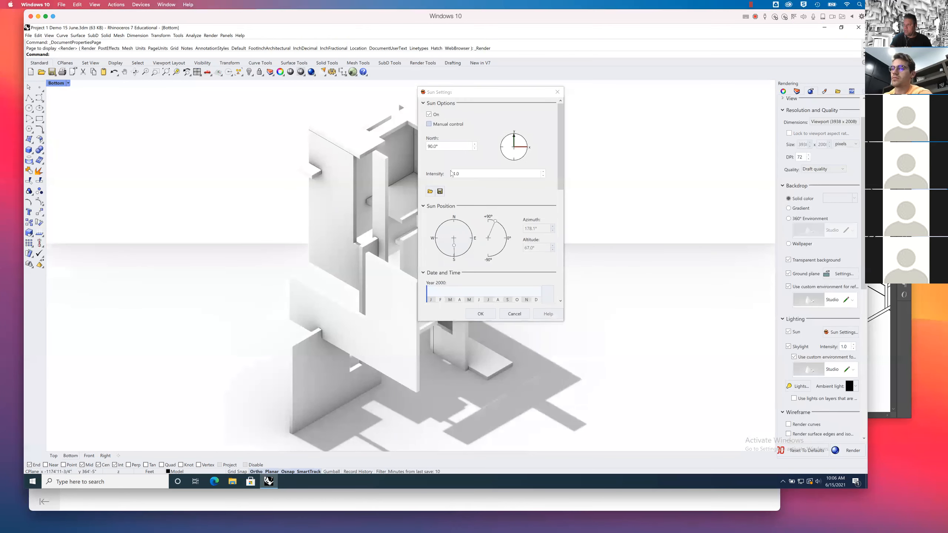
left_click(515, 314)
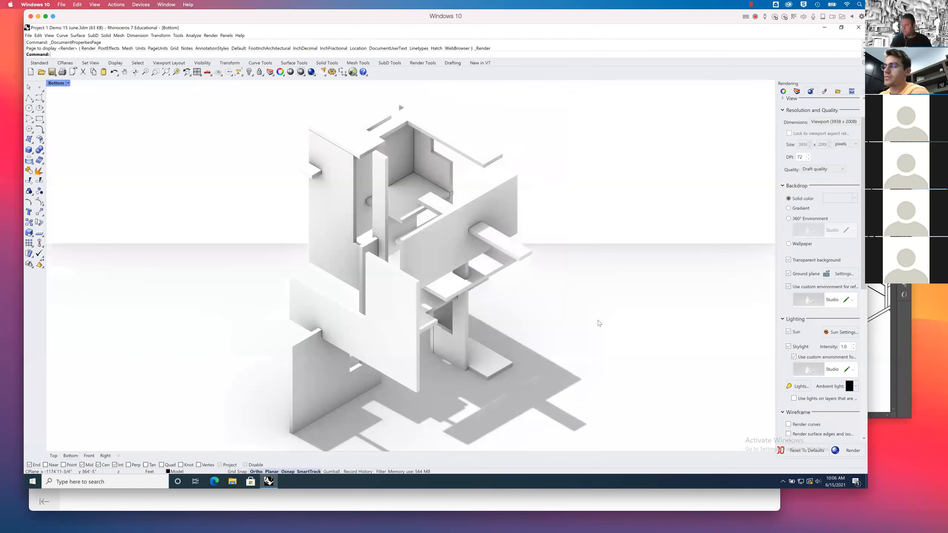
Turn off the sun and the ground plane in the rendering settings.
left_click(789, 332)
left_click(789, 273)
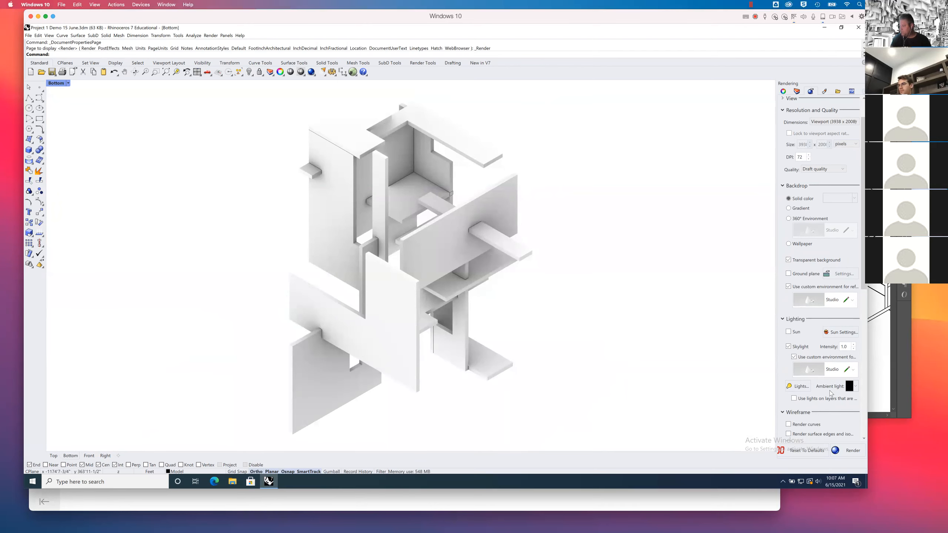
scroll(866, 326, "down", 3)
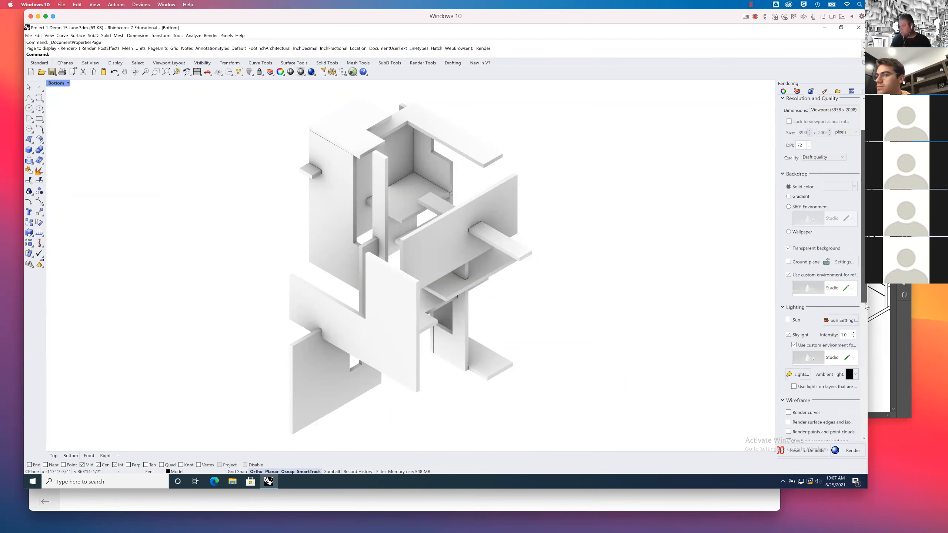
scroll(866, 326, "down", 2)
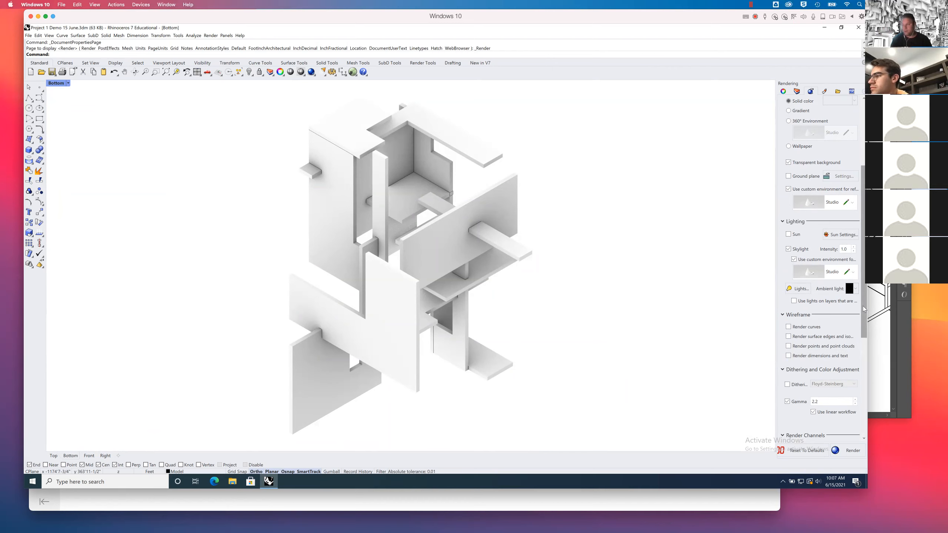
left_click_drag(865, 308, 854, 227)
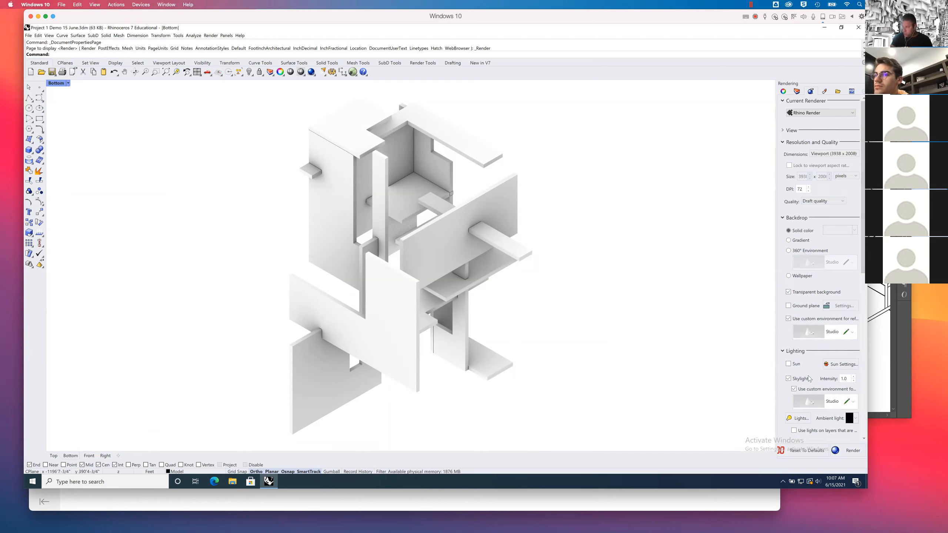
left_click(68, 83)
left_click(168, 149)
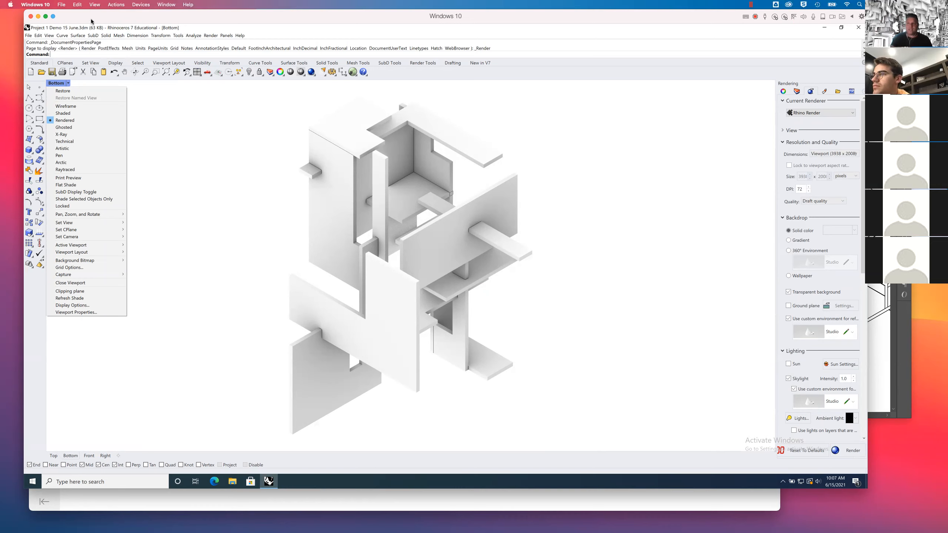
left_click(59, 84)
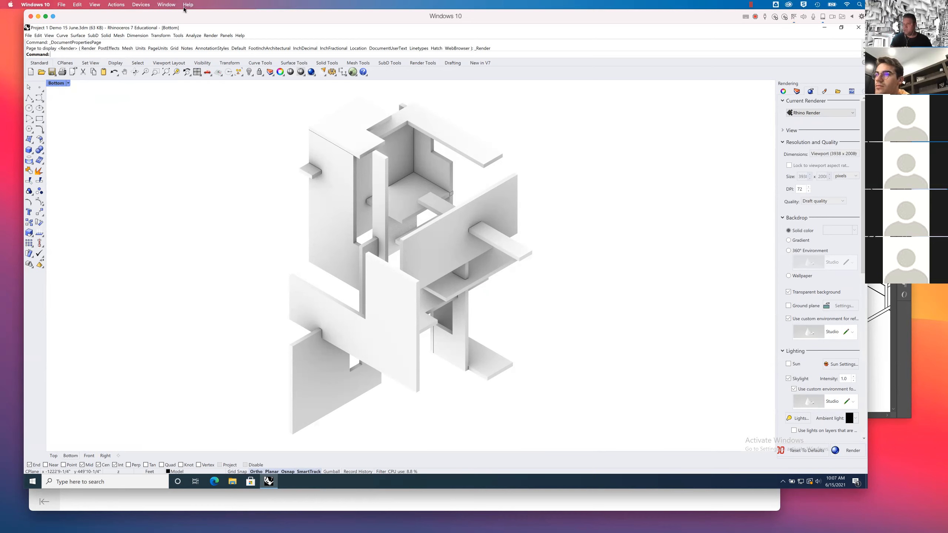
Capture the rendered Bottom viewport to a file at viewport resolution with a transparent background.
left_click(50, 36)
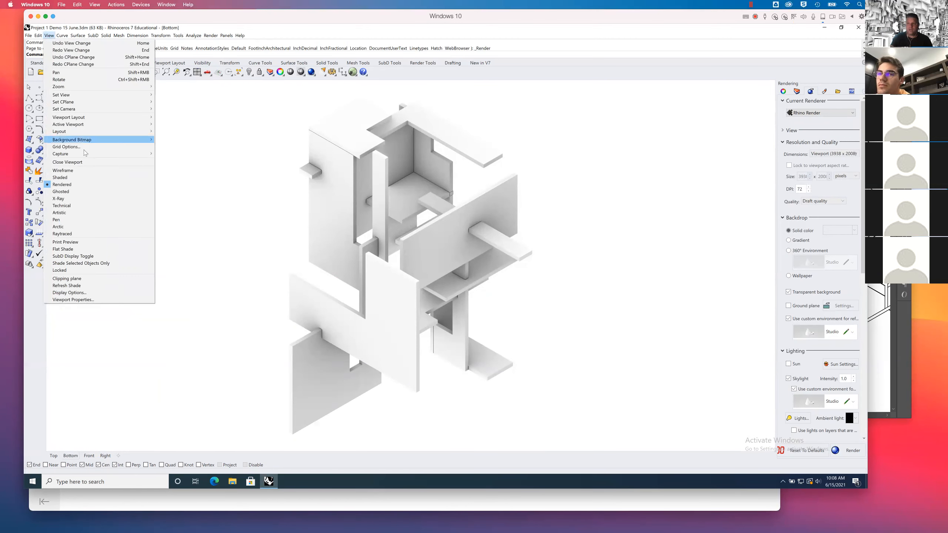
mouse_move(84, 152)
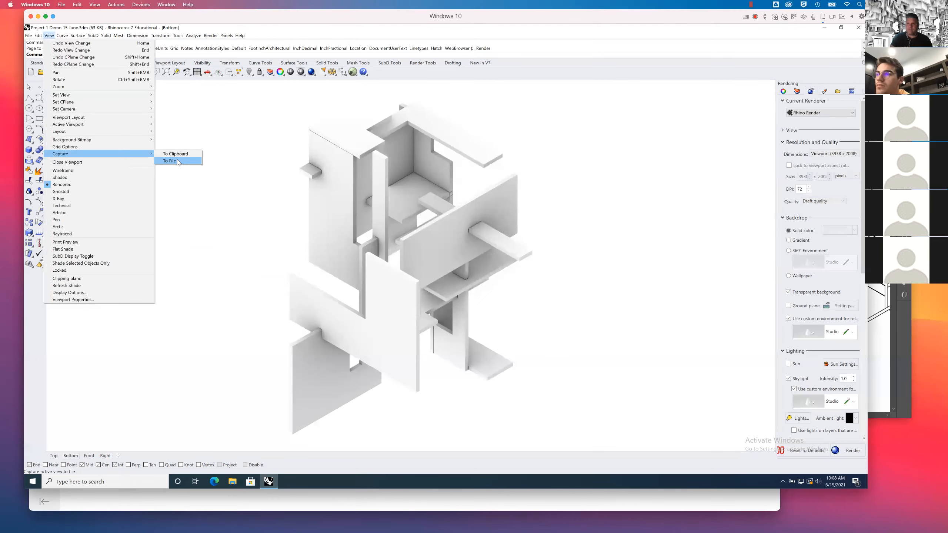
mouse_move(39, 38)
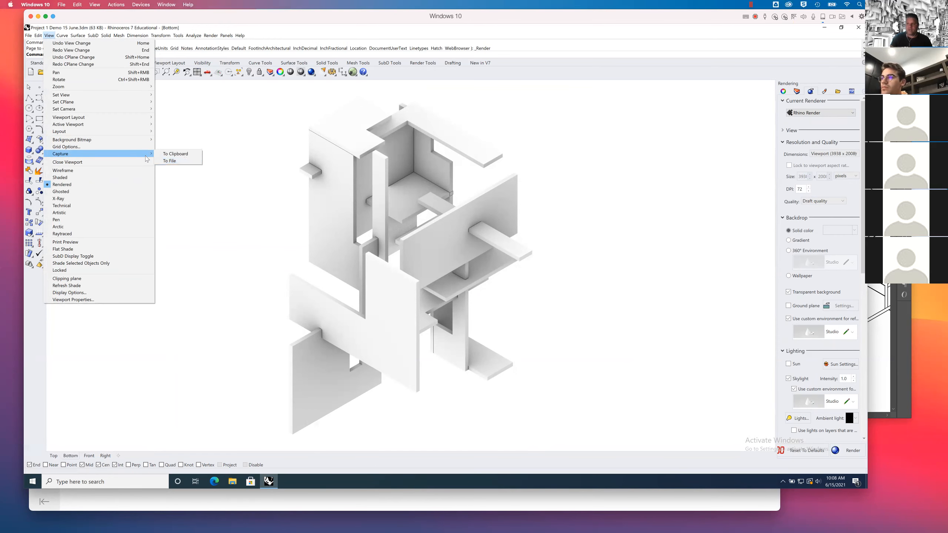
left_click(176, 163)
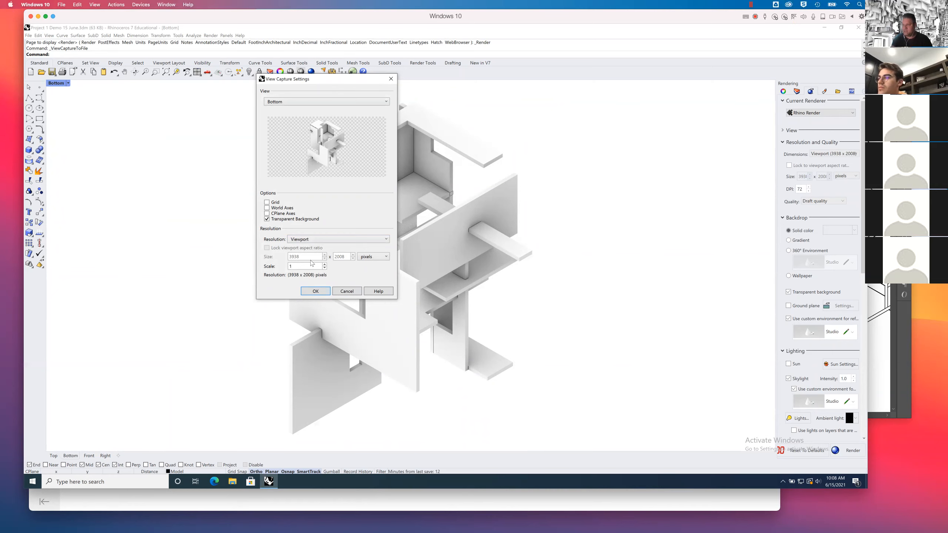
left_click(316, 291)
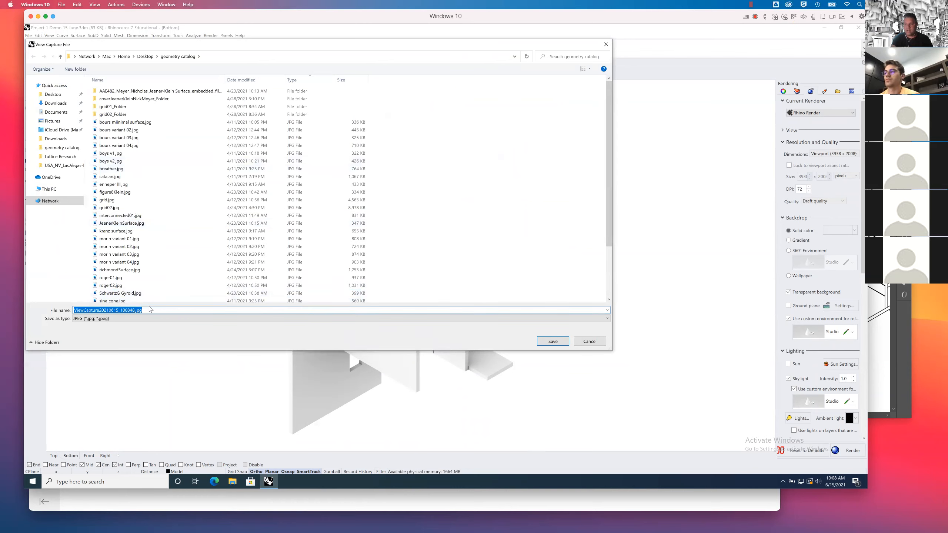
Save the view capture on the Desktop as a PNG named "axonTest01 June 15", without replacing the existing axonTest01.png.
left_click(51, 94)
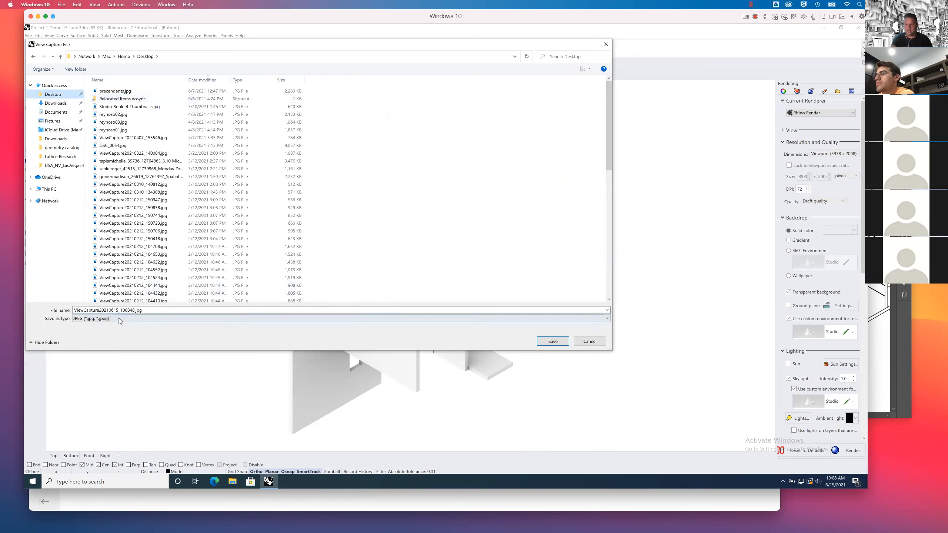
left_click(89, 322)
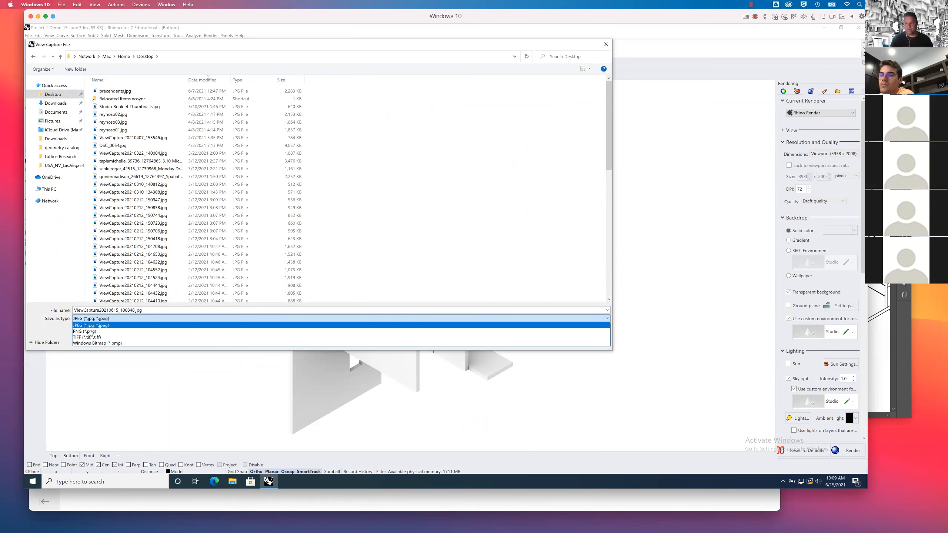
left_click(92, 332)
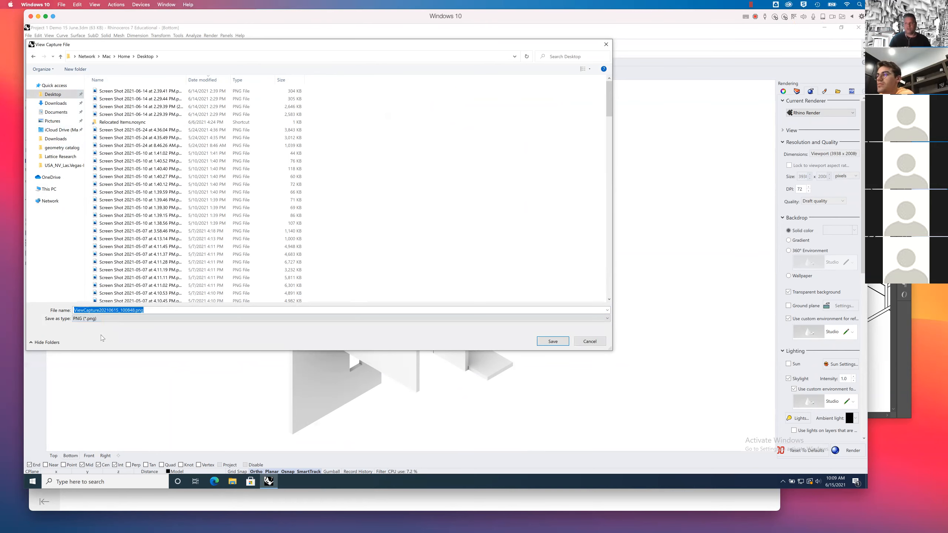
left_click(134, 310)
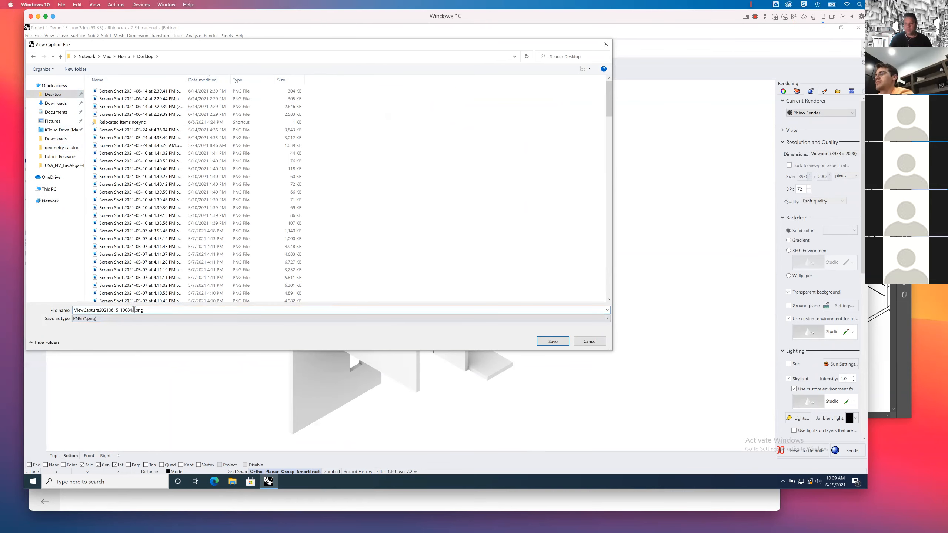
left_click_drag(134, 310, 42, 310)
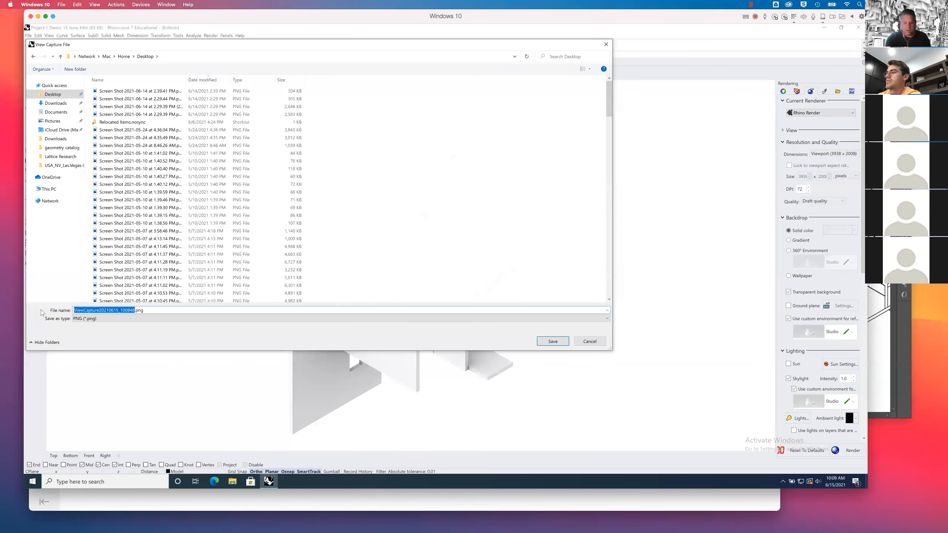
type("axonTest01")
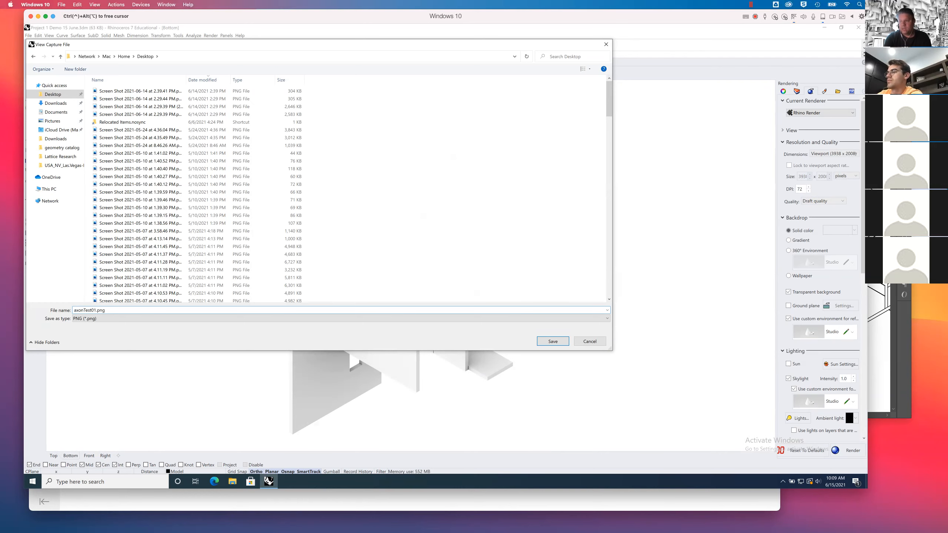
key("Return")
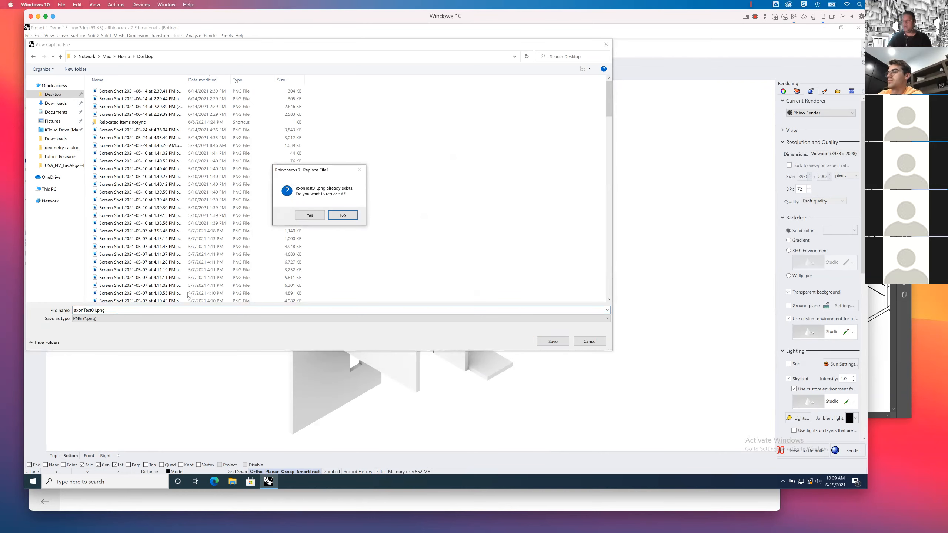
left_click(309, 215)
left_click(97, 308)
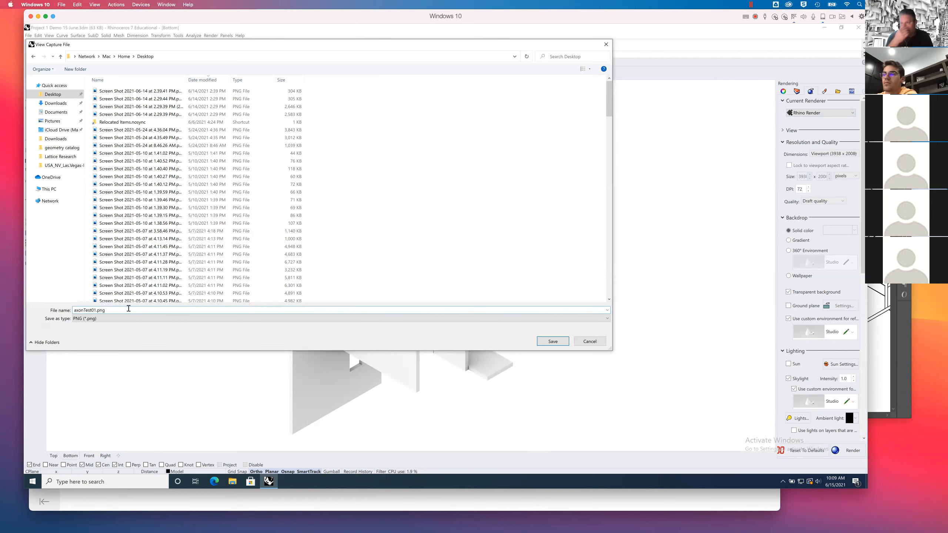
type("June 15")
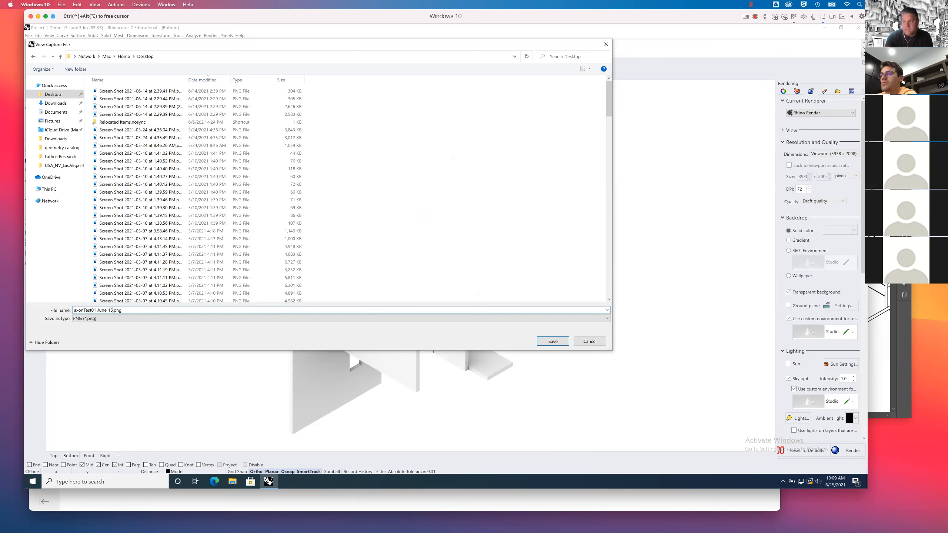
left_click(552, 346)
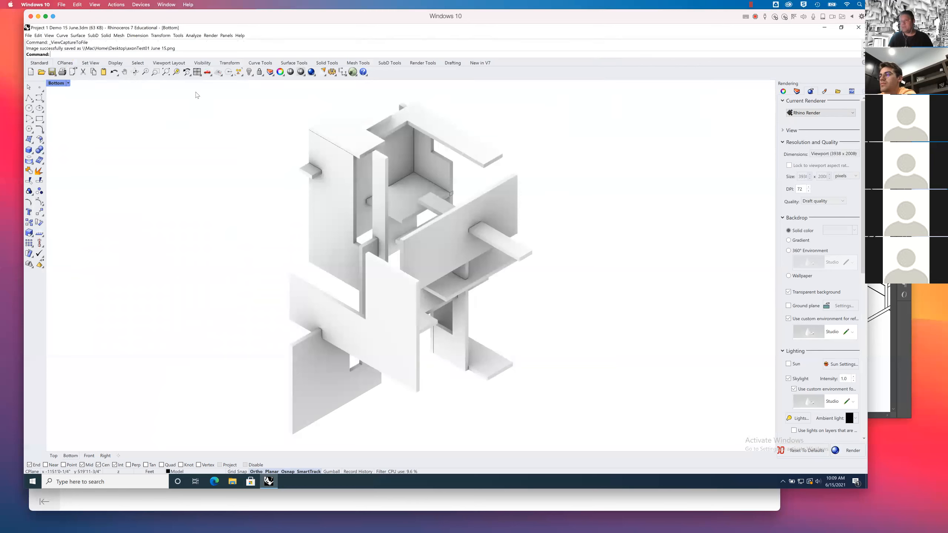
Save the model file, leave the maximized Bottom viewport and maximize the Top viewport.
left_click(52, 72)
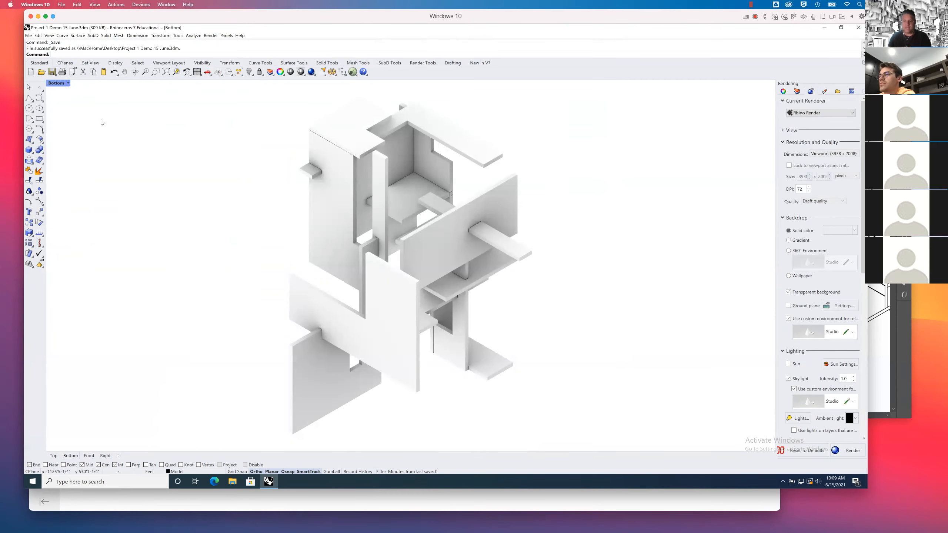
double_click(55, 83)
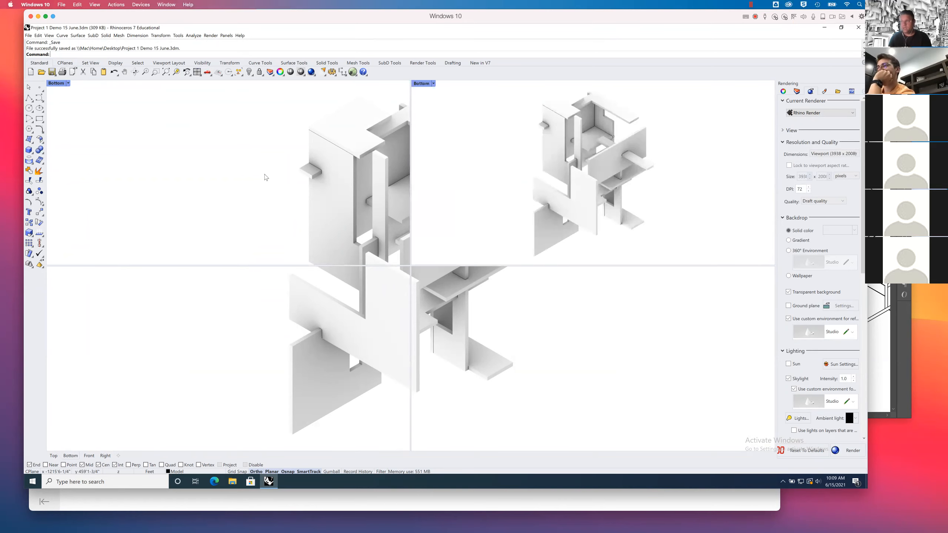
left_click(129, 97)
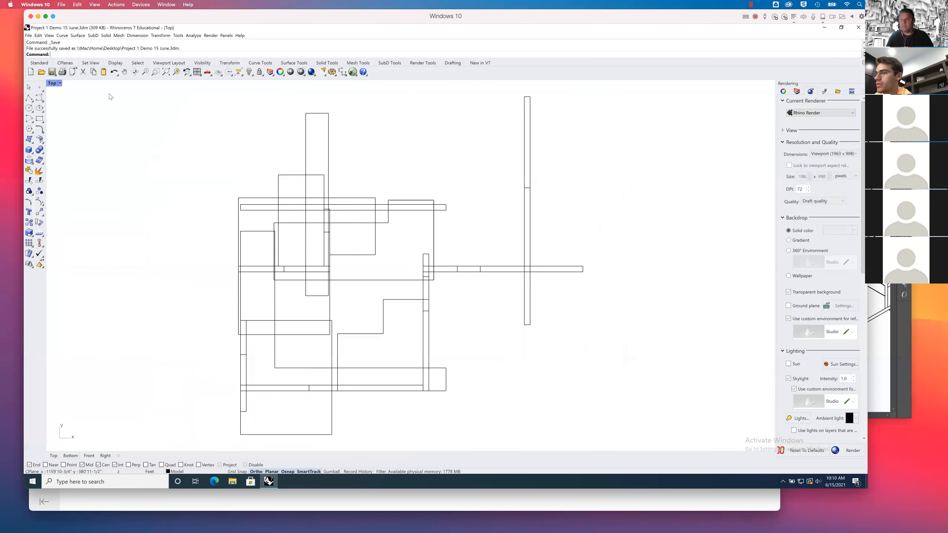
Examine the Make2D line drawing and its viewport rectangle at the origin in the Top view, relative to the model's plan.
scroll(258, 161, "down", 5)
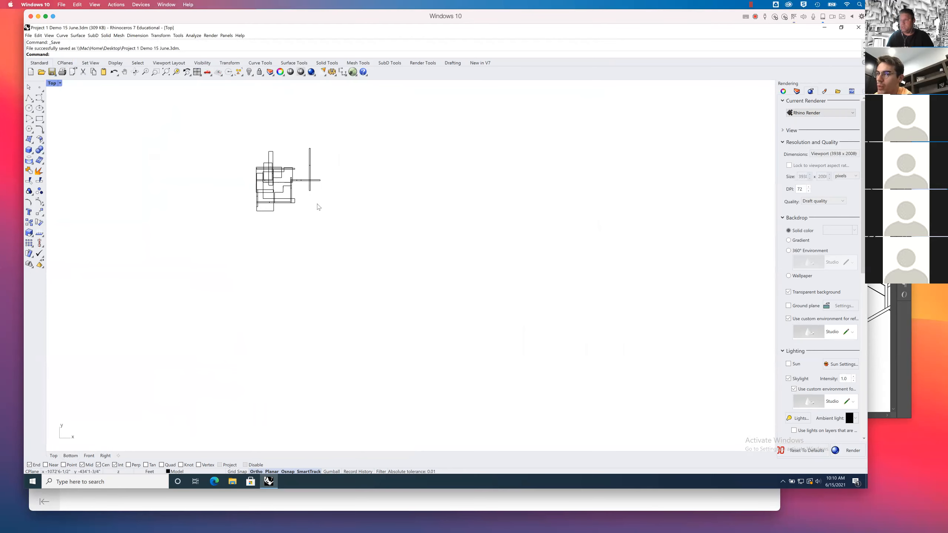
scroll(383, 265, "down", 8)
right_click_drag(519, 272, 310, 288)
scroll(238, 303, "up", 3)
scroll(235, 305, "up", 4)
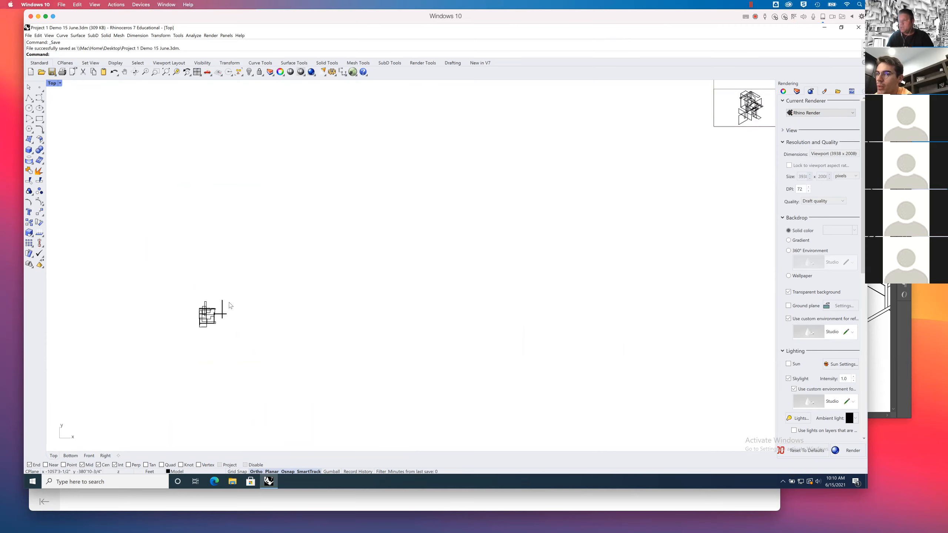
scroll(198, 316, "down", 6)
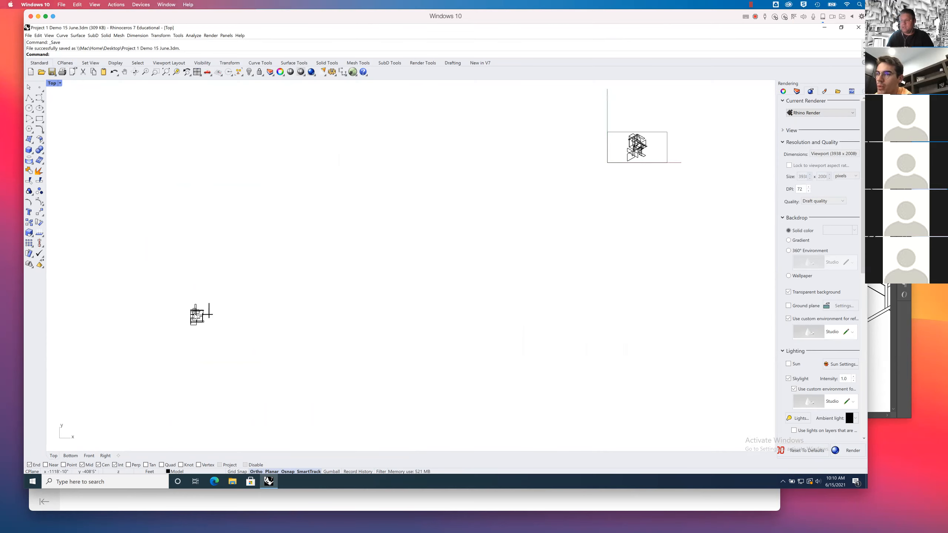
right_click_drag(285, 309, 237, 324)
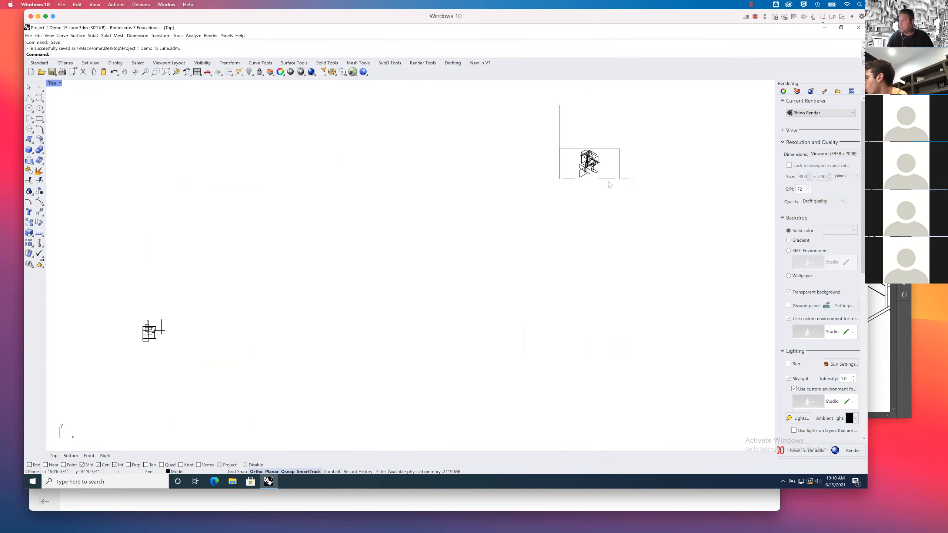
scroll(609, 160, "up", 8)
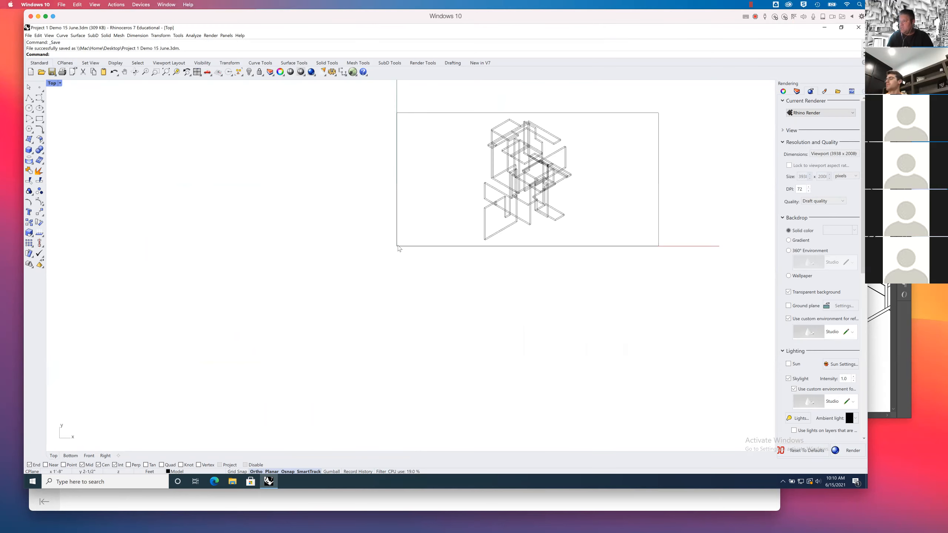
scroll(399, 248, "up", 2)
scroll(423, 233, "down", 2)
scroll(424, 230, "down", 2)
right_click_drag(409, 233, 356, 267)
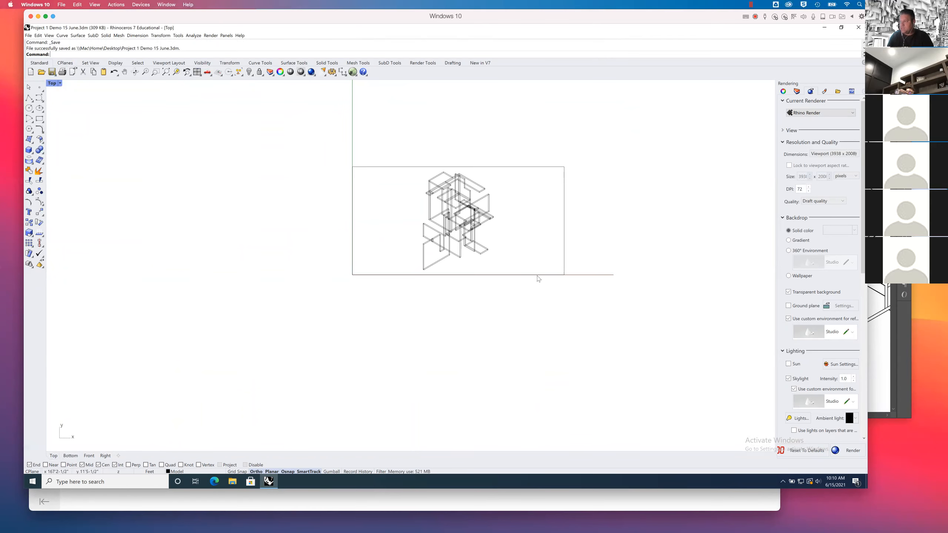
right_click_drag(518, 262, 488, 289)
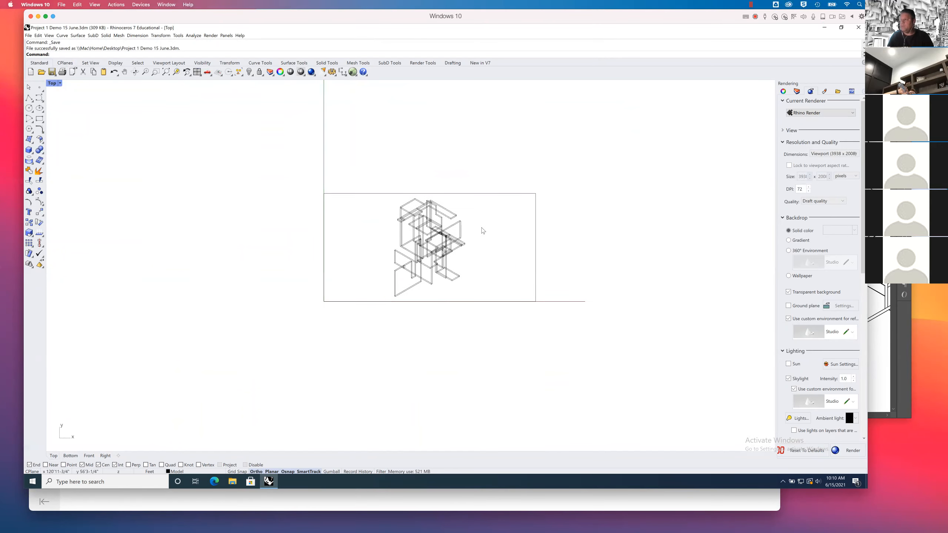
scroll(482, 227, "up", 6)
scroll(481, 229, "up", 4)
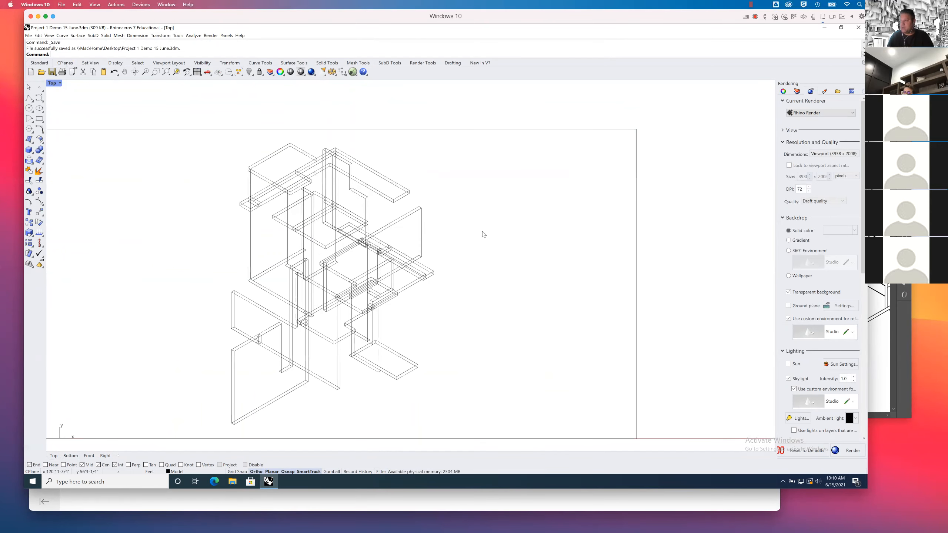
right_click_drag(494, 233, 521, 214)
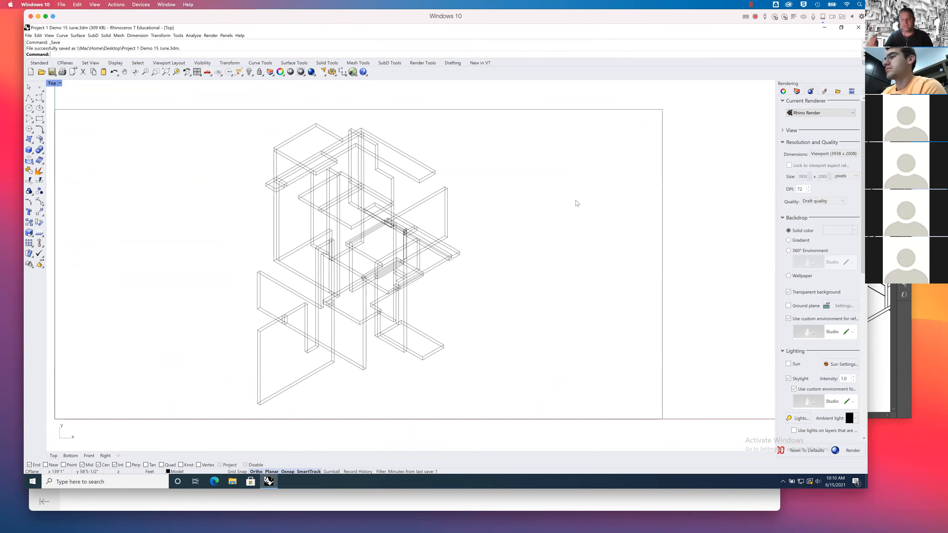
scroll(577, 204, "down", 10)
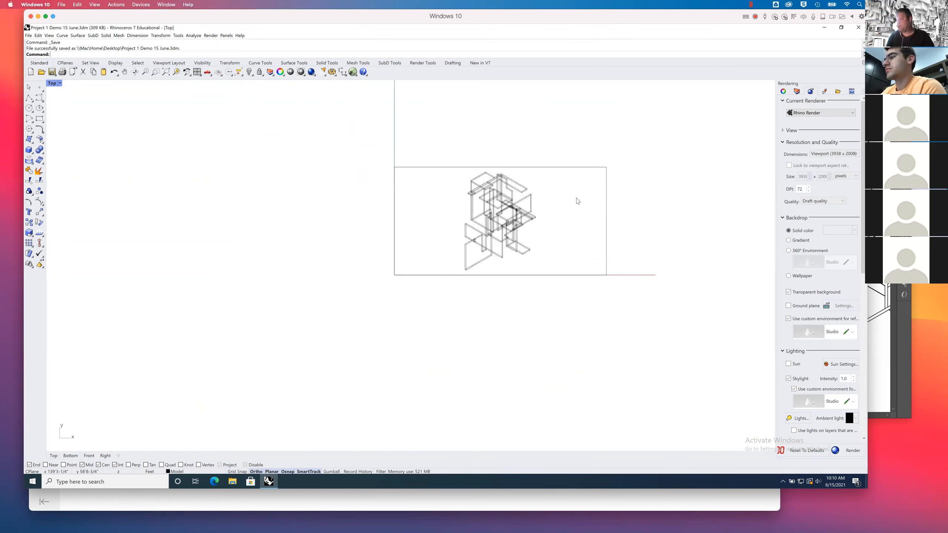
left_click_drag(384, 180, 586, 292)
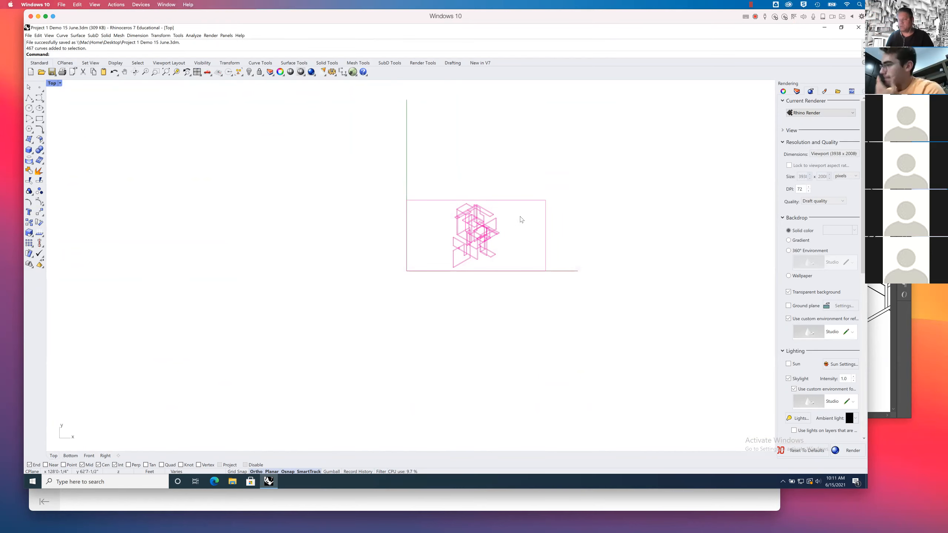
key("Escape")
Bring up the layer list and turn off the Hidden sublayer of Make2D, leaving the Visible linework on.
left_click(797, 91)
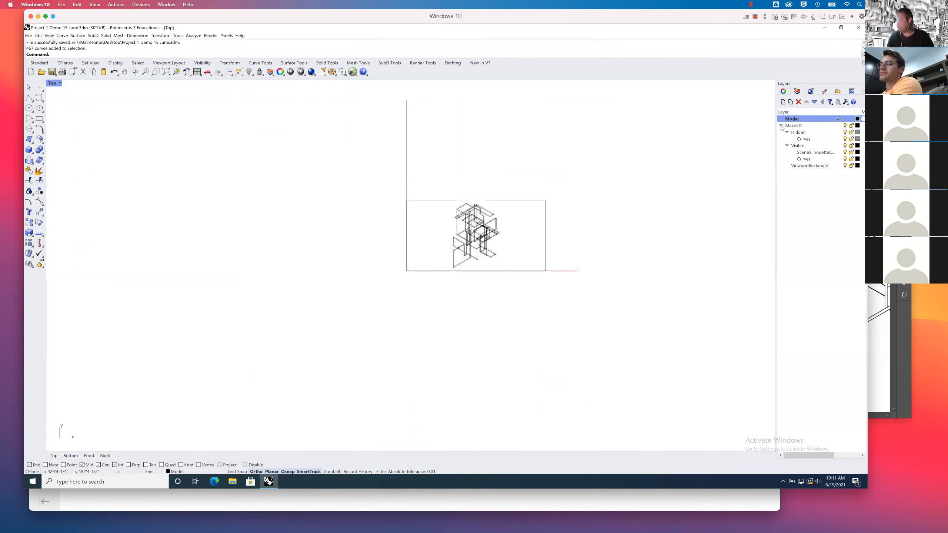
scroll(496, 225, "up", 6)
mouse_move(518, 233)
right_mouse_down()
mouse_move(509, 230)
mouse_move(519, 239)
right_mouse_up()
scroll(501, 224, "up", 4)
scroll(481, 223, "down", 2)
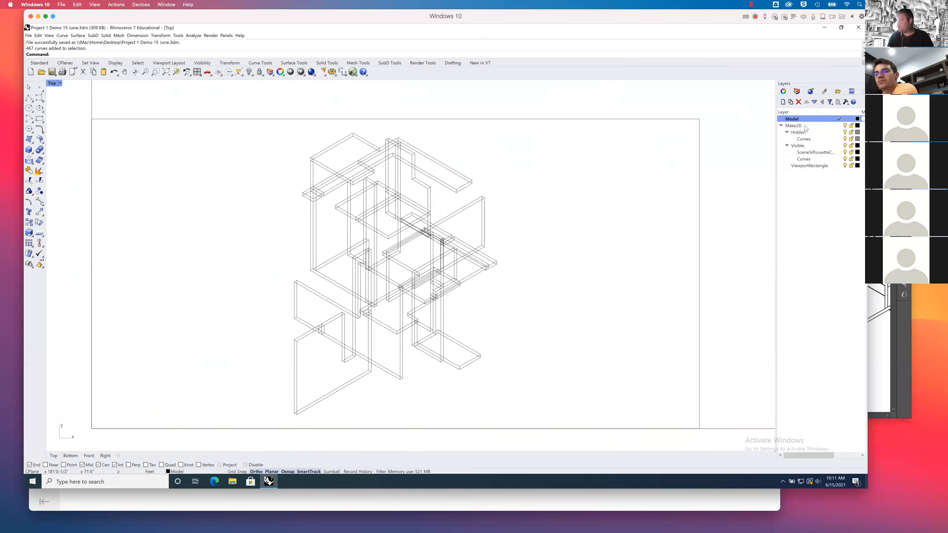
left_click(845, 133)
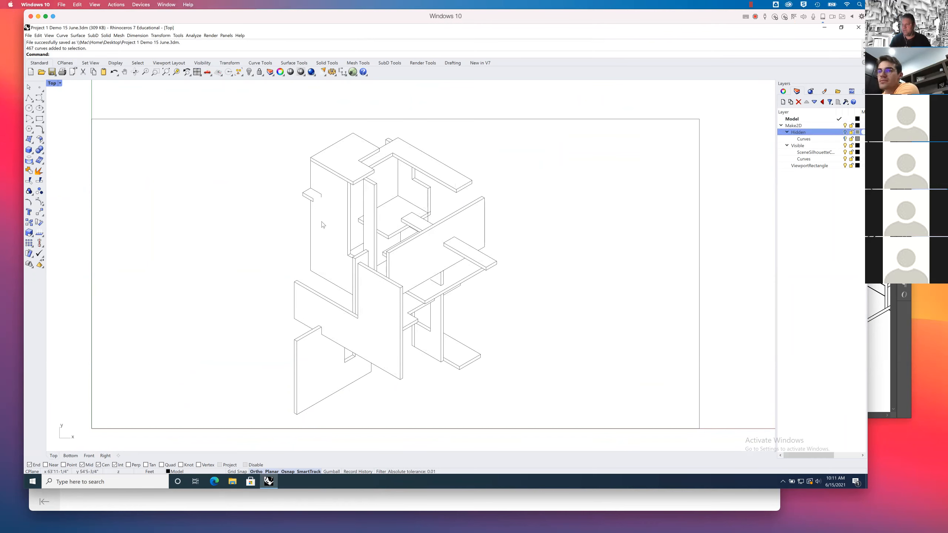
scroll(327, 209, "up", 2)
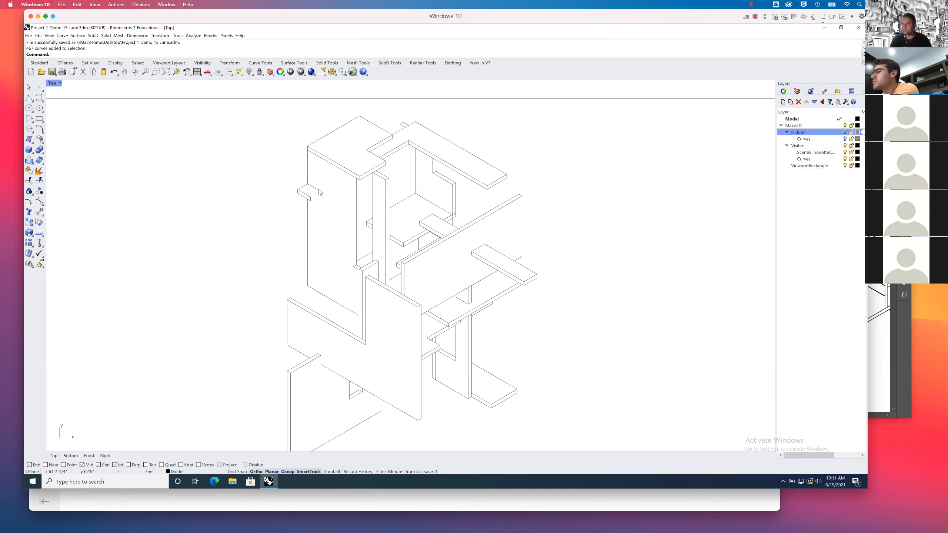
Check the small slab projecting from the tall panel against the Hidden linework, and make the Curves sublayer of Visible current.
scroll(322, 193, "up", 2)
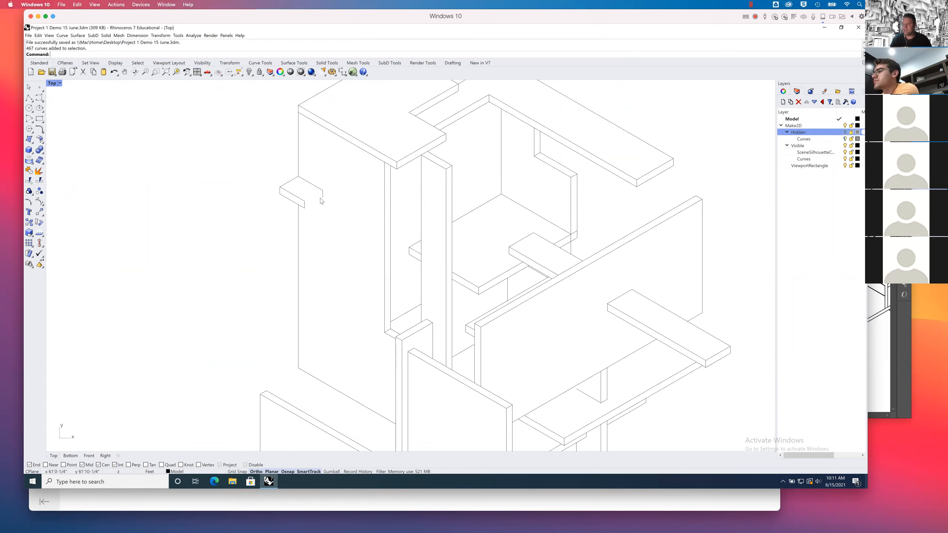
left_click(845, 133)
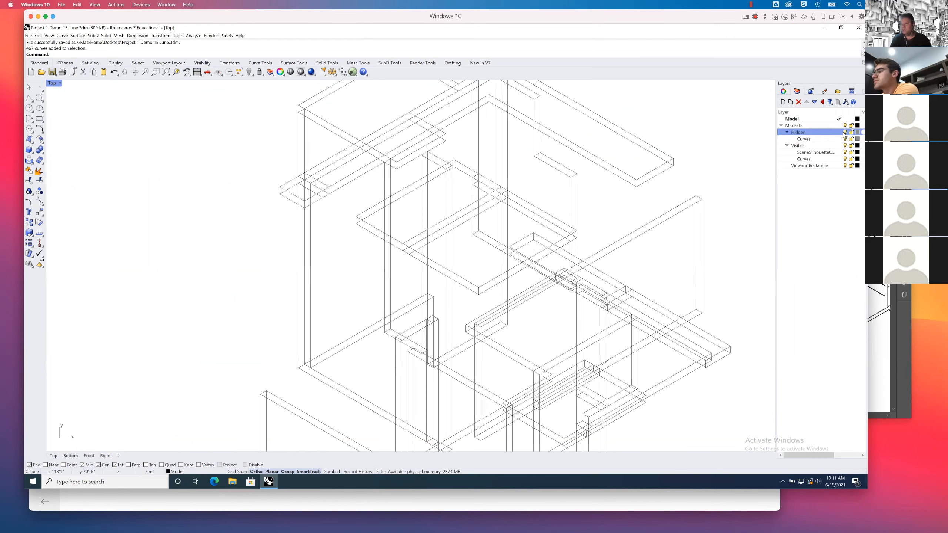
left_click(845, 133)
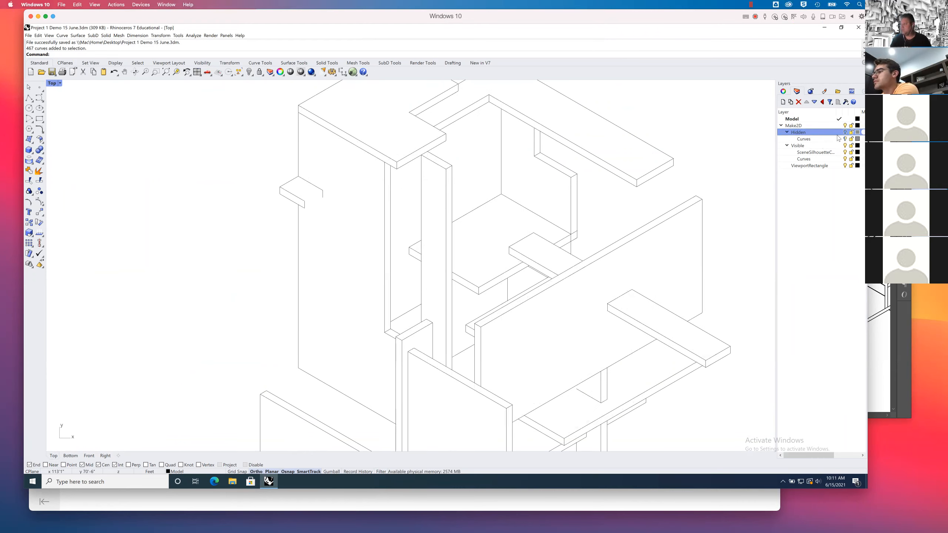
left_click(839, 160)
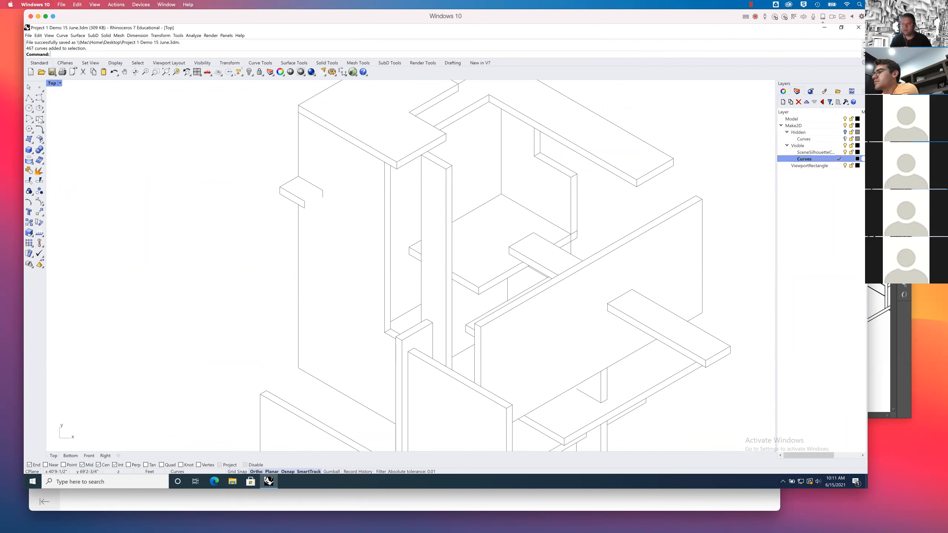
Draw the missing edges of the small slab projecting from the tall panel as two polylines between its existing corners.
left_click(29, 97)
left_click(298, 177)
left_click(322, 190)
left_click(323, 197)
key("Return")
key("Return")
left_click(305, 208)
left_click(324, 198)
key("Return")
Delete the extra parallel line just beneath the front edge of the roof slab above the tall panel.
scroll(304, 221, "down", 3)
scroll(304, 220, "down", 2)
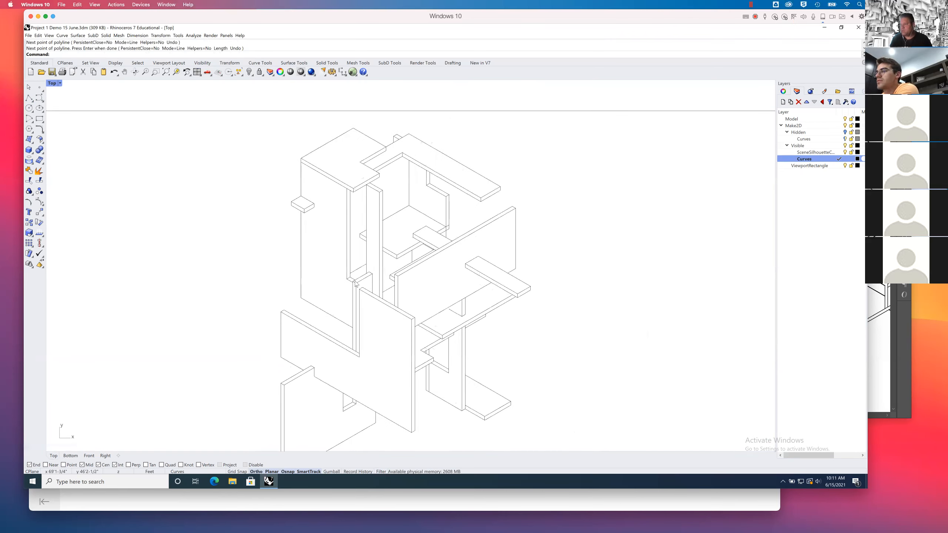
scroll(411, 299, "down", 2)
scroll(433, 284, "down", 2)
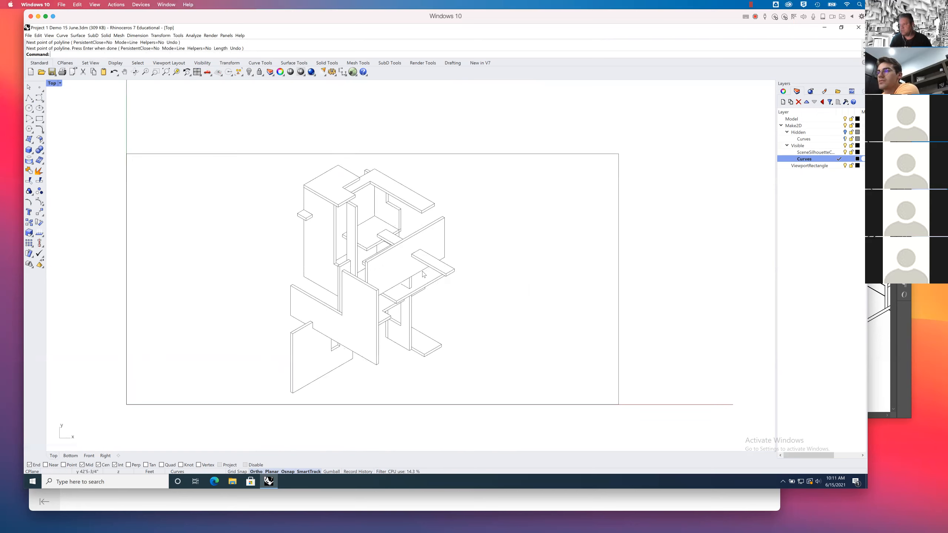
scroll(435, 282, "down", 1)
scroll(425, 276, "up", 5)
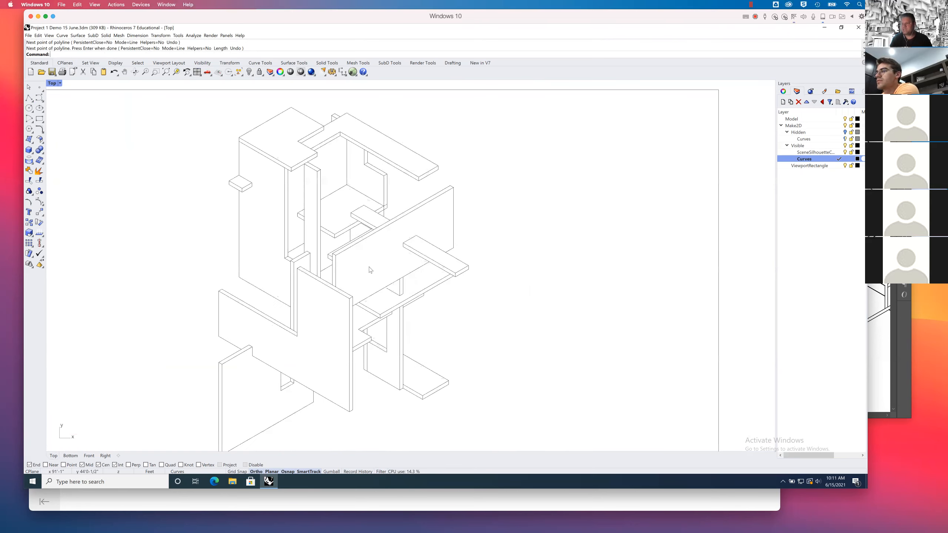
scroll(394, 302, "up", 3)
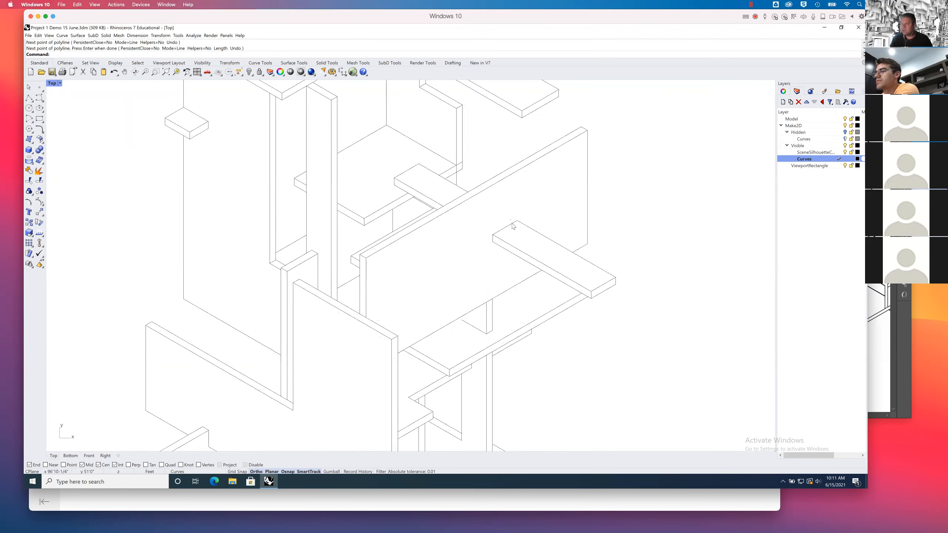
right_click_drag(483, 229, 463, 319)
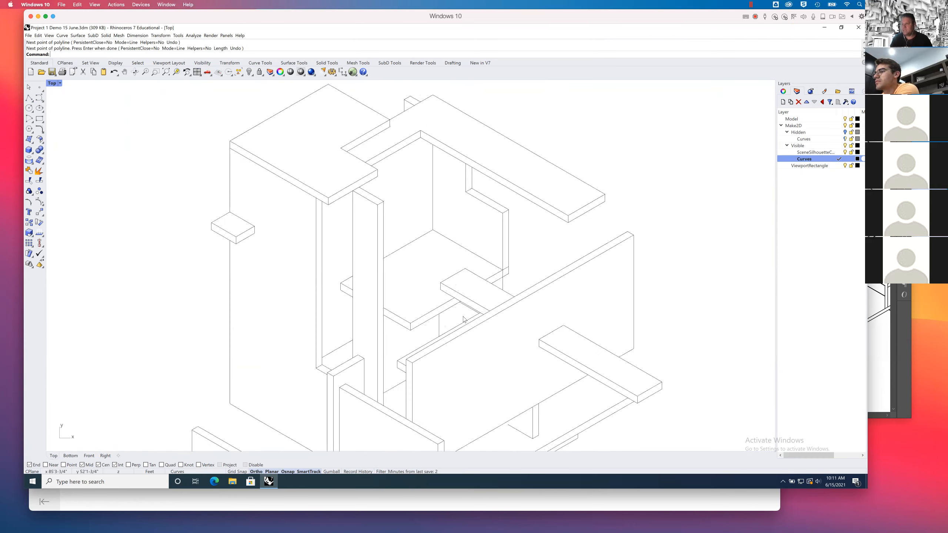
scroll(325, 217, "up", 3)
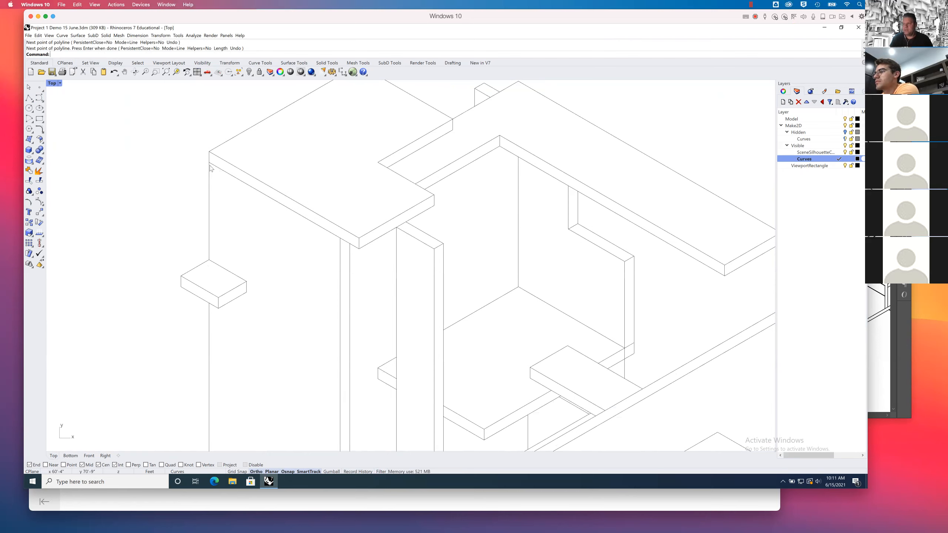
left_click(330, 234)
key("Delete")
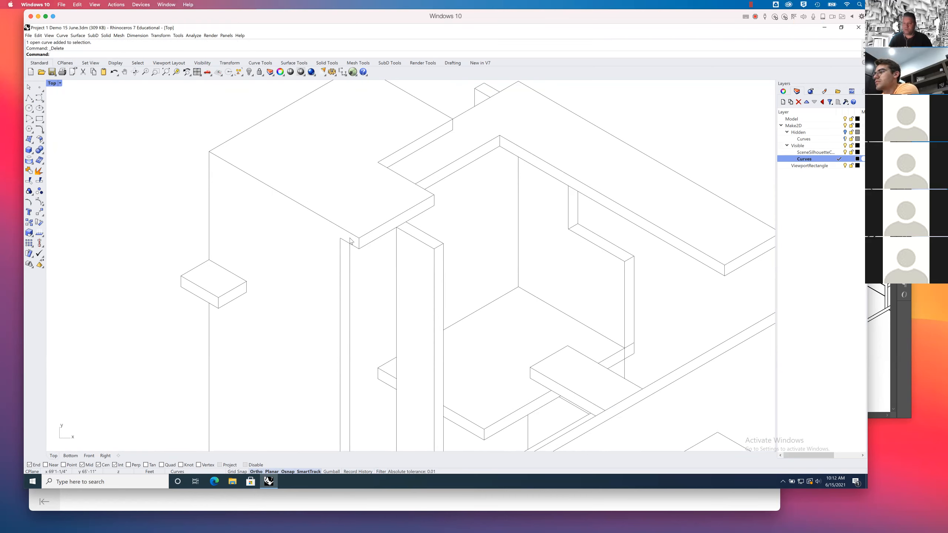
Delete the extra vertical line beside the outer edge of the lower upright panel, beneath the notched slab.
scroll(382, 238, "down", 4)
scroll(423, 250, "down", 2)
right_click_drag(437, 316, 437, 238)
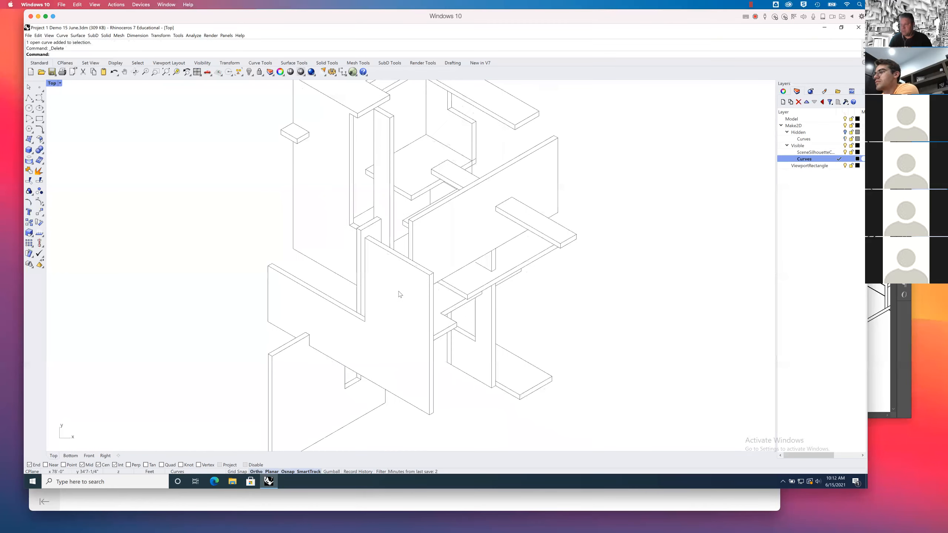
right_click_drag(395, 316, 397, 281)
right_click_drag(463, 292, 438, 290)
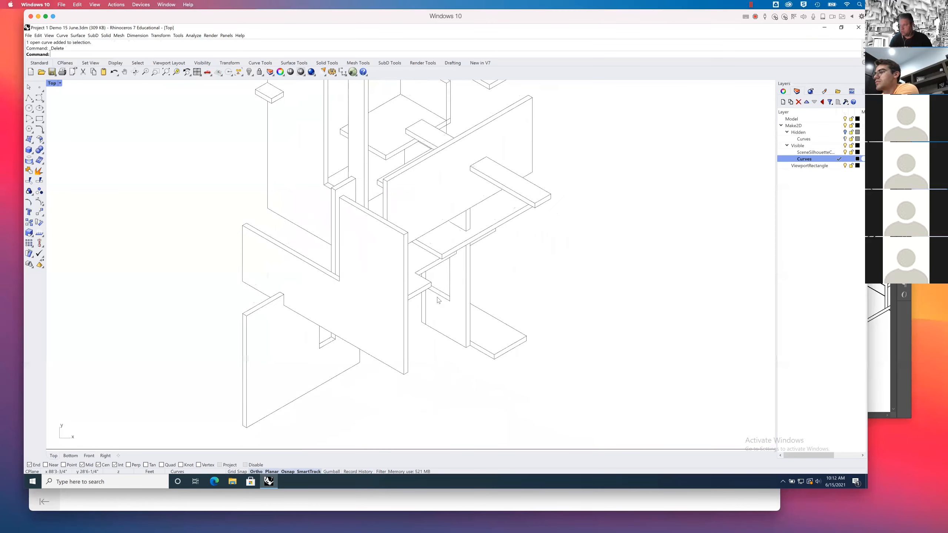
scroll(438, 299, "up", 10)
left_click(408, 338)
key("Delete")
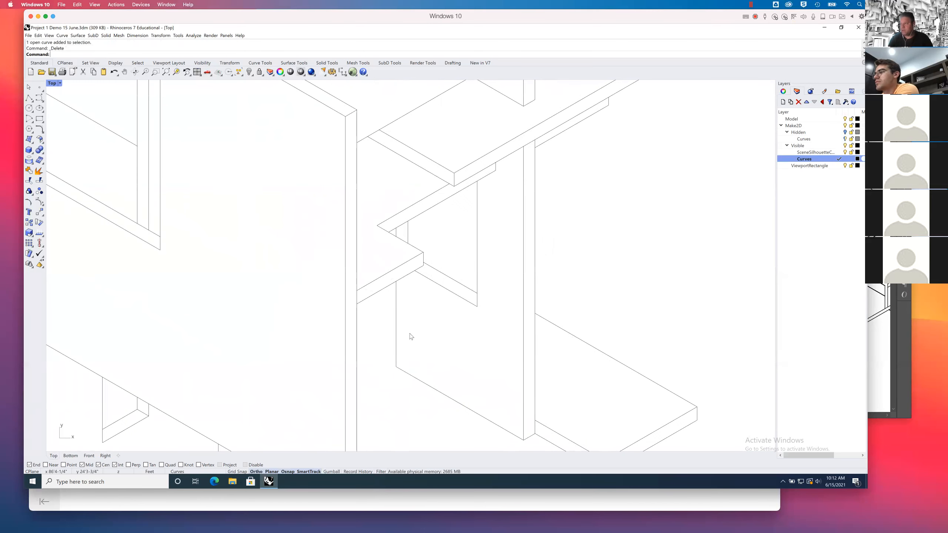
Toggle the Hidden layer to compare hidden and visible edges around the open line and post beneath the large wall panel.
scroll(429, 265, "down", 4)
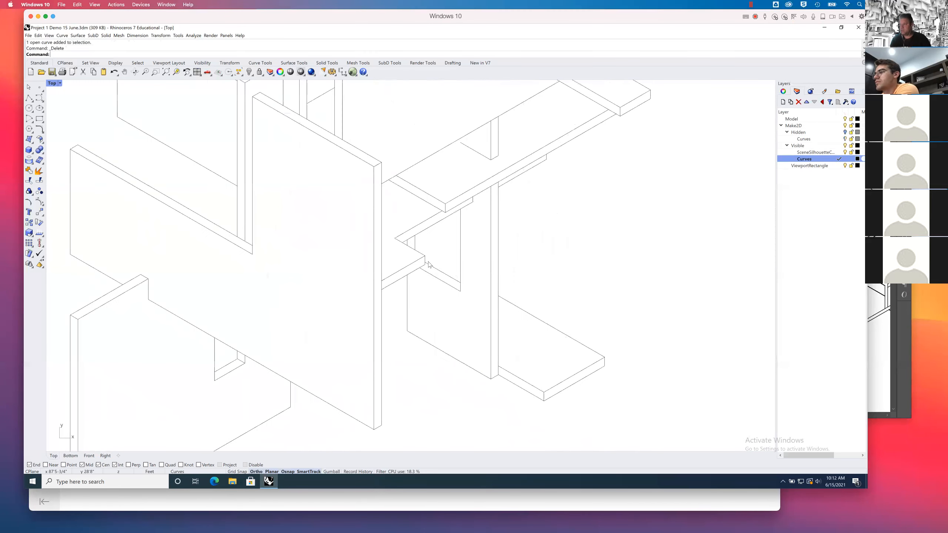
right_click_drag(434, 273, 396, 317)
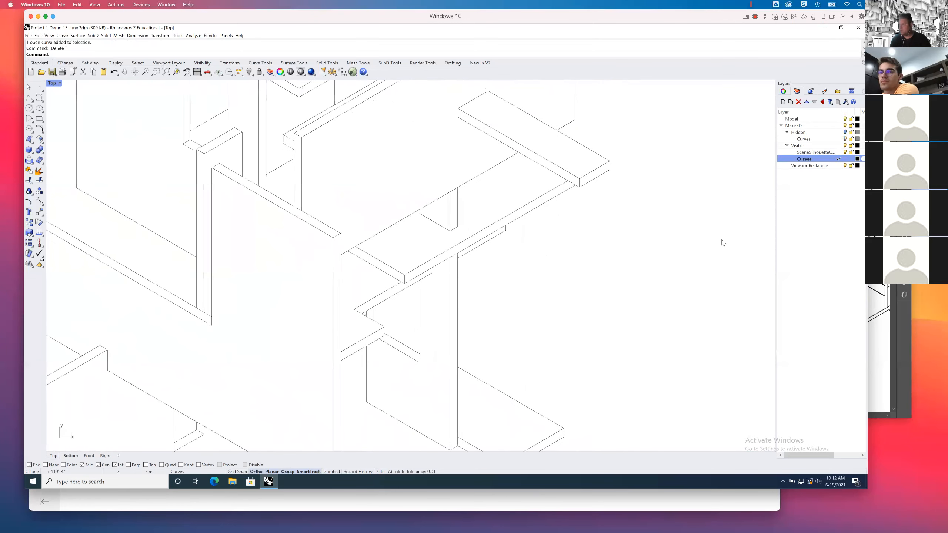
left_click(845, 132)
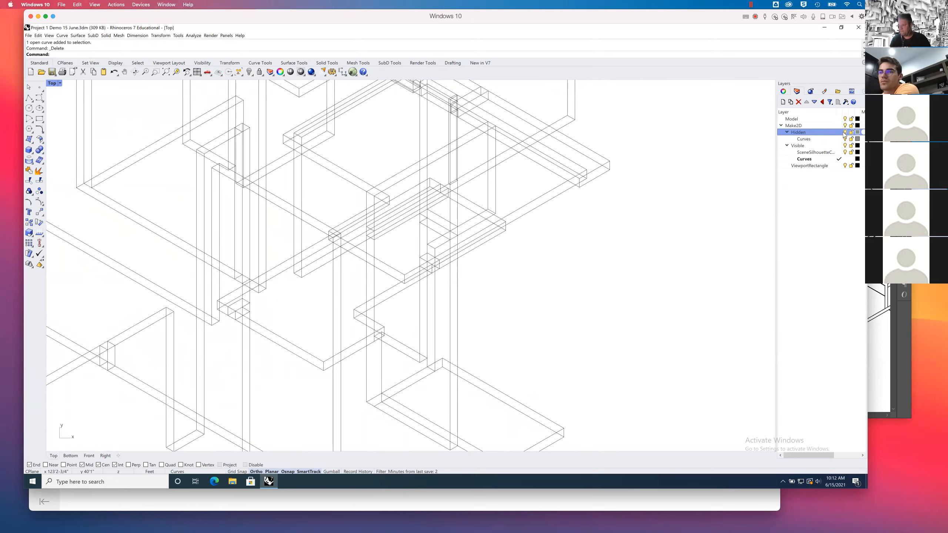
left_click(845, 133)
right_click_drag(567, 212, 446, 226)
scroll(446, 224, "up", 5)
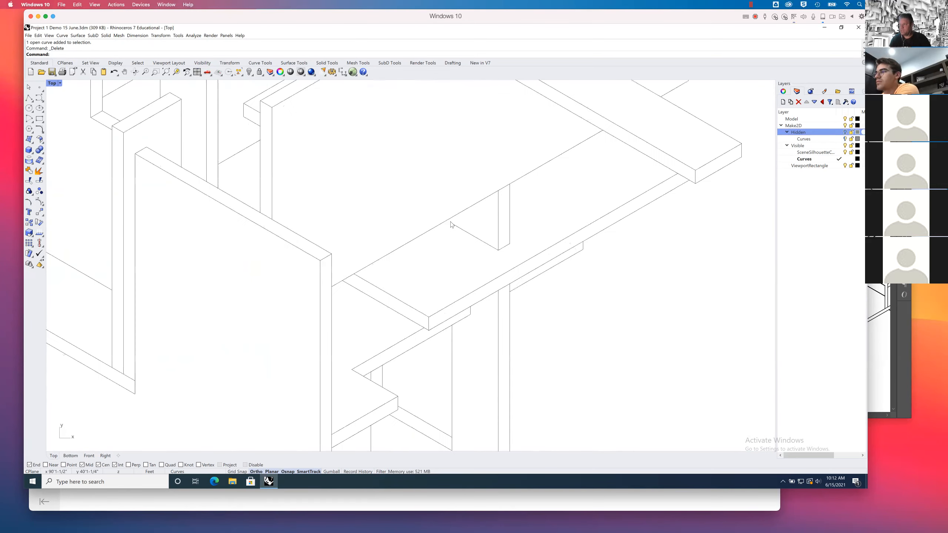
scroll(477, 226, "down", 5)
left_click(845, 132)
left_click(846, 133)
left_click(845, 132)
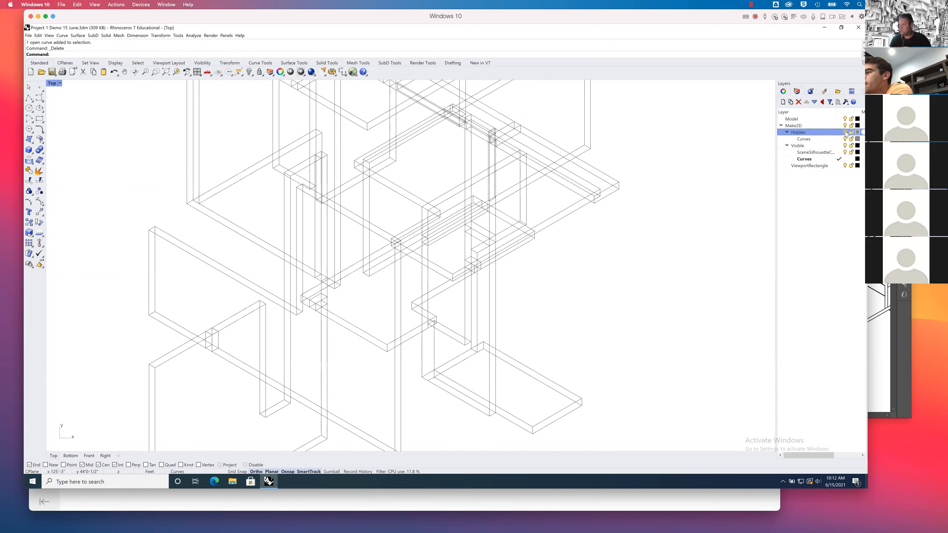
Extend the open line beneath the large wall panel, with Type=Natural, to its intersection with the wall's lower edge.
scroll(485, 230, "up", 6)
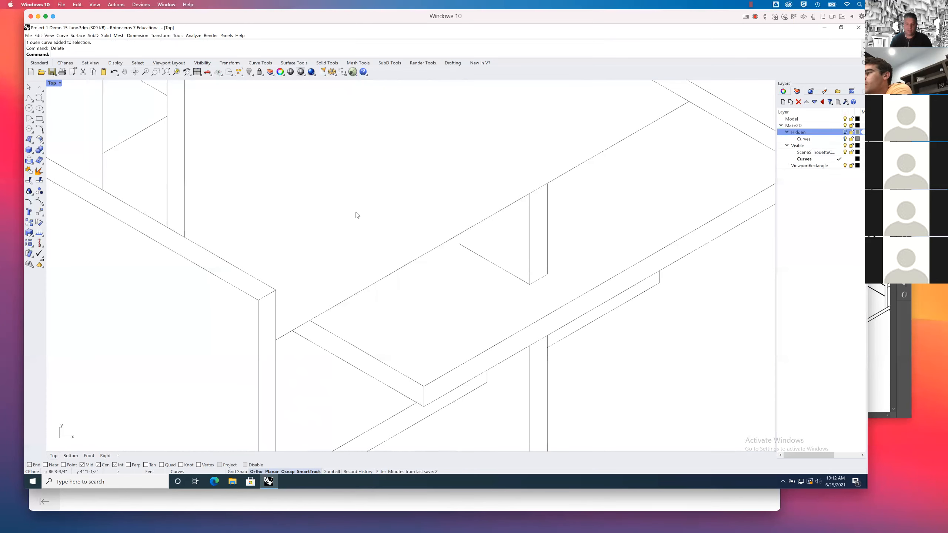
type("Extend")
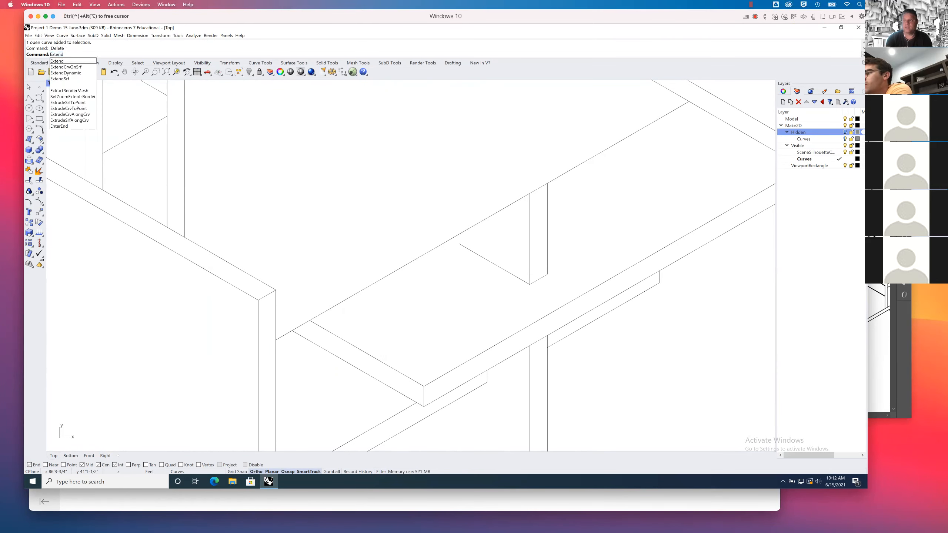
key("Return")
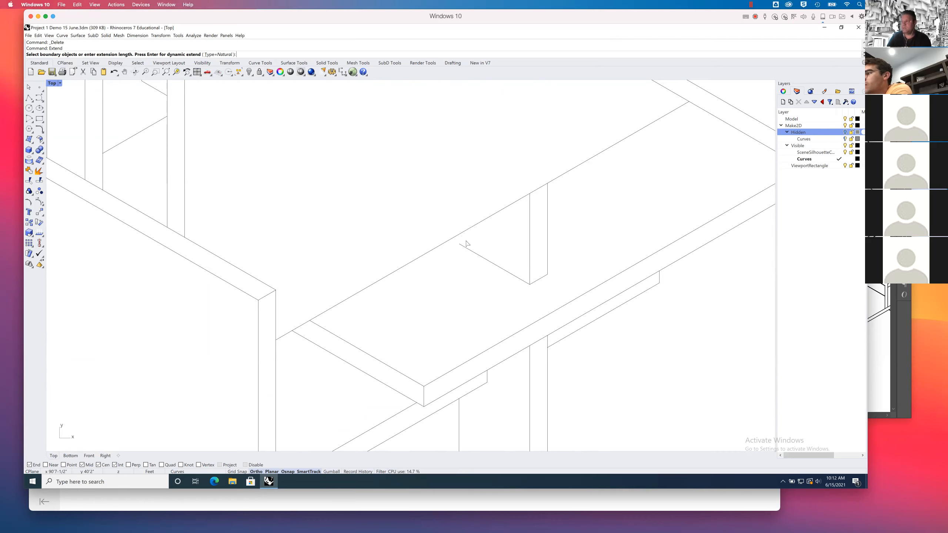
key("Return")
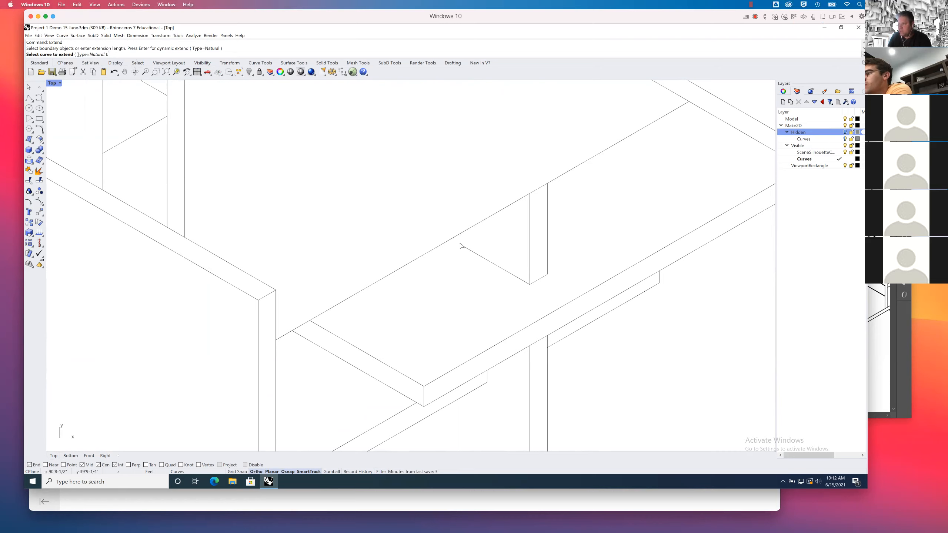
left_click(463, 248)
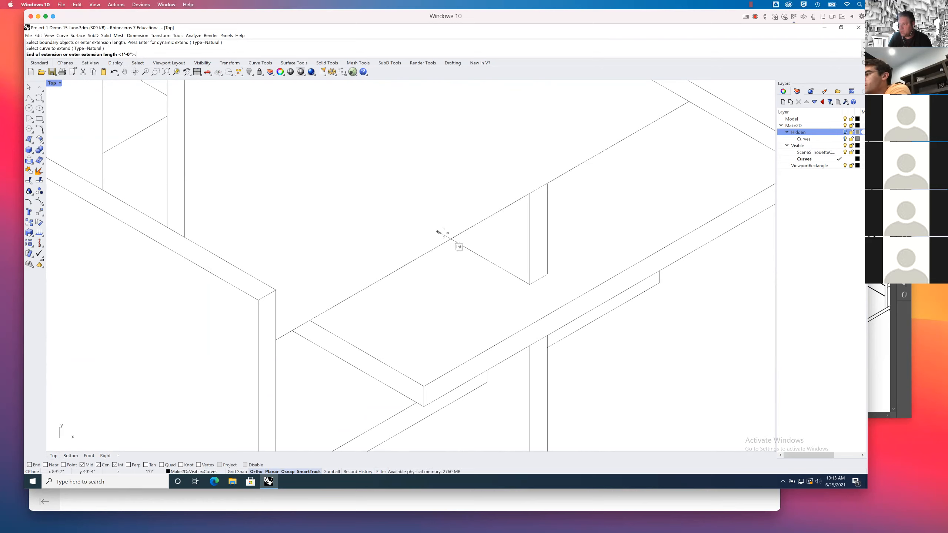
left_click(115, 465)
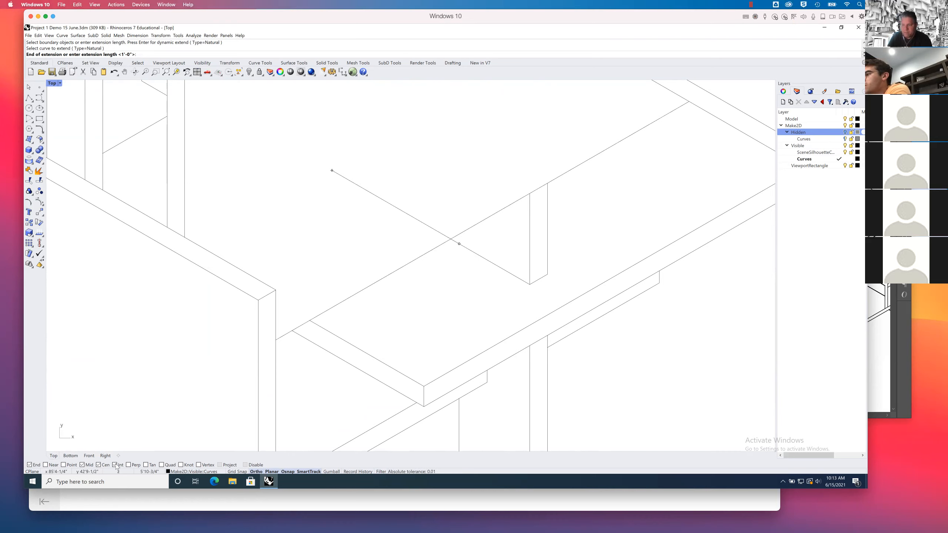
left_click(451, 240)
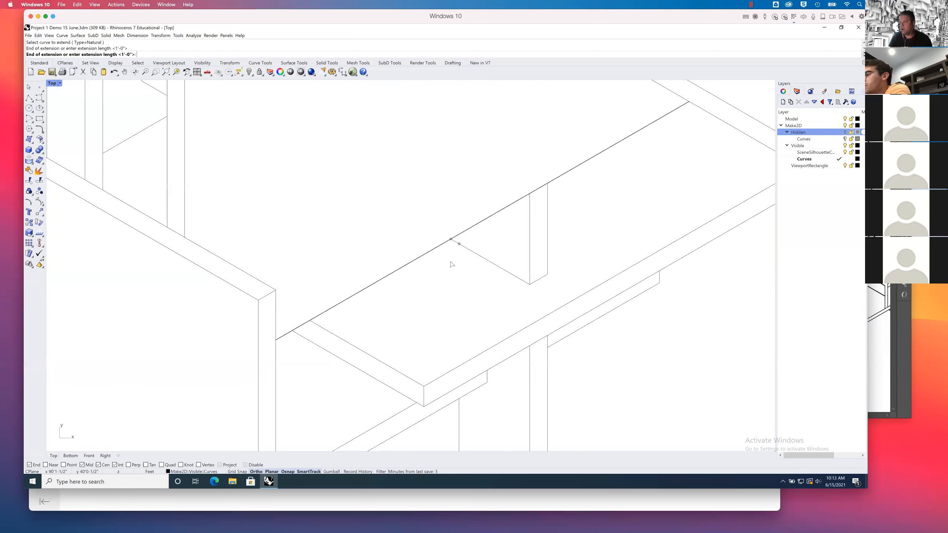
left_click(451, 240)
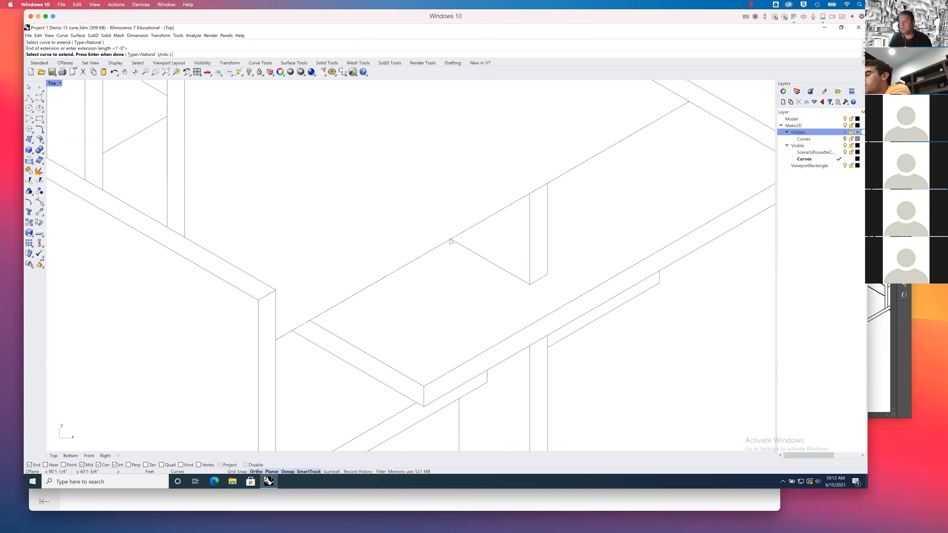
Inspect the rest of the line drawing for open or overlapping lines, and end the Extend command.
scroll(447, 272, "down", 10)
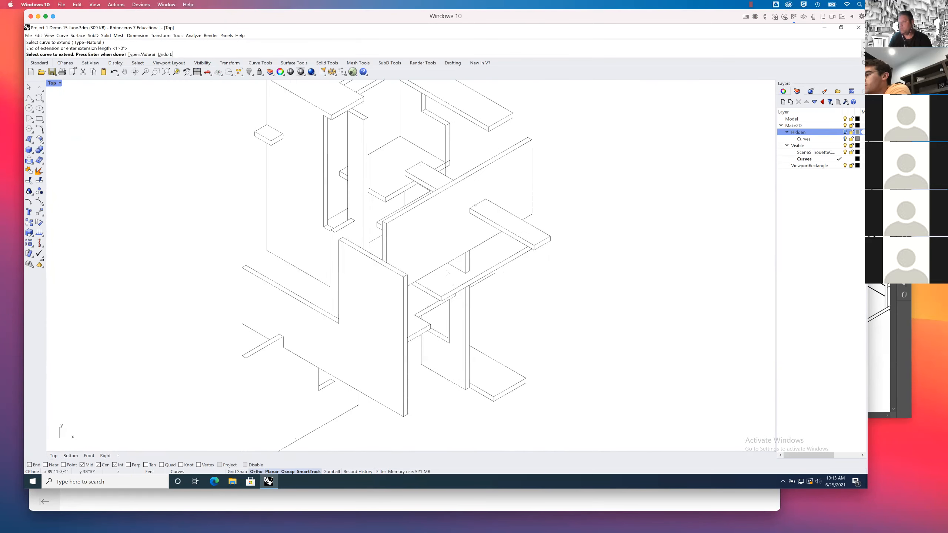
right_click_drag(486, 277, 454, 258)
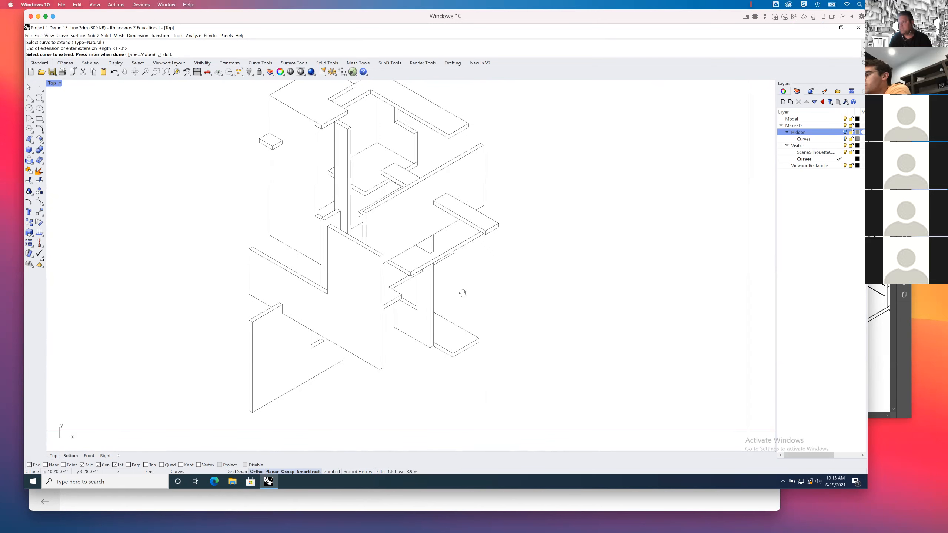
right_click_drag(463, 292, 455, 332)
scroll(406, 166, "up", 3)
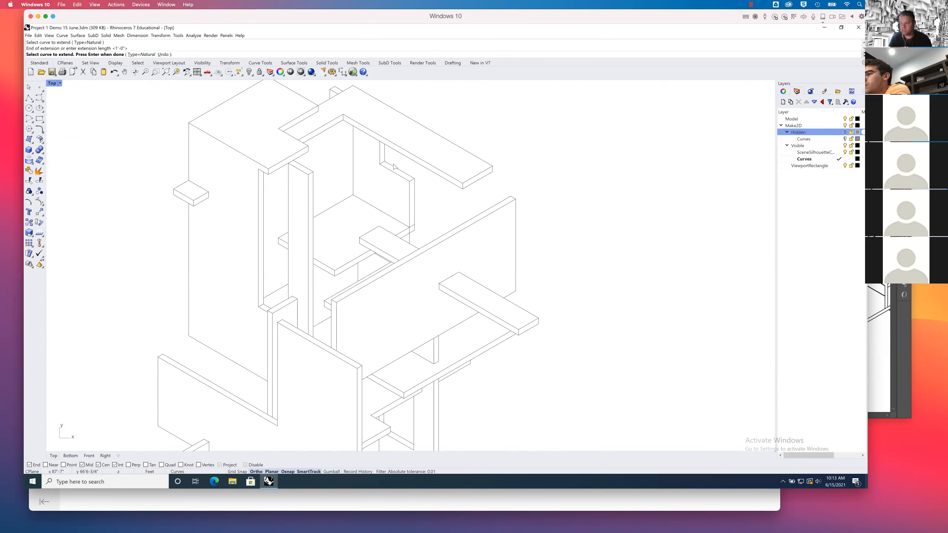
scroll(395, 167, "down", 2)
right_click_drag(336, 304, 369, 259)
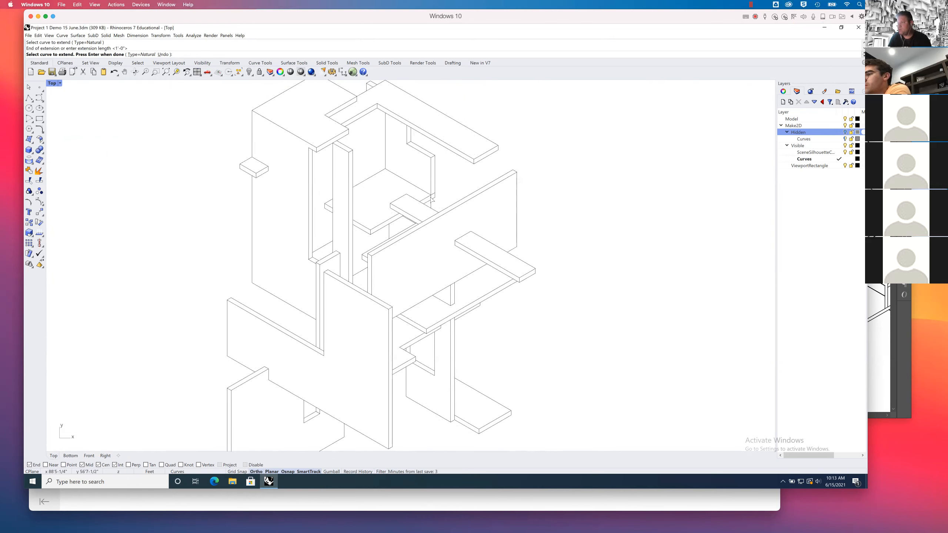
scroll(436, 191, "up", 8)
left_click(424, 208)
key("Escape")
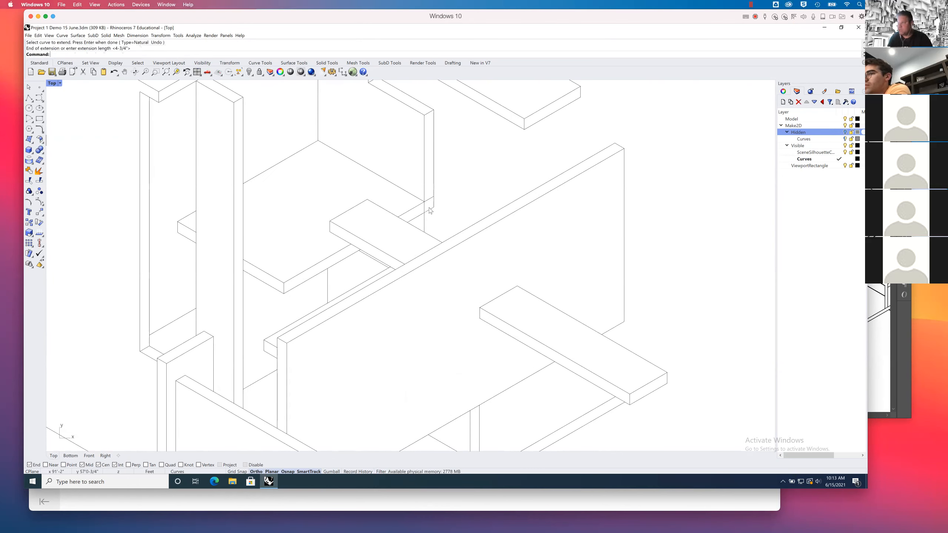
Trim off the floor slab's edge line where it runs past the upright panel's inner vertical edge, using that vertical edge as the cutter.
left_click(428, 211)
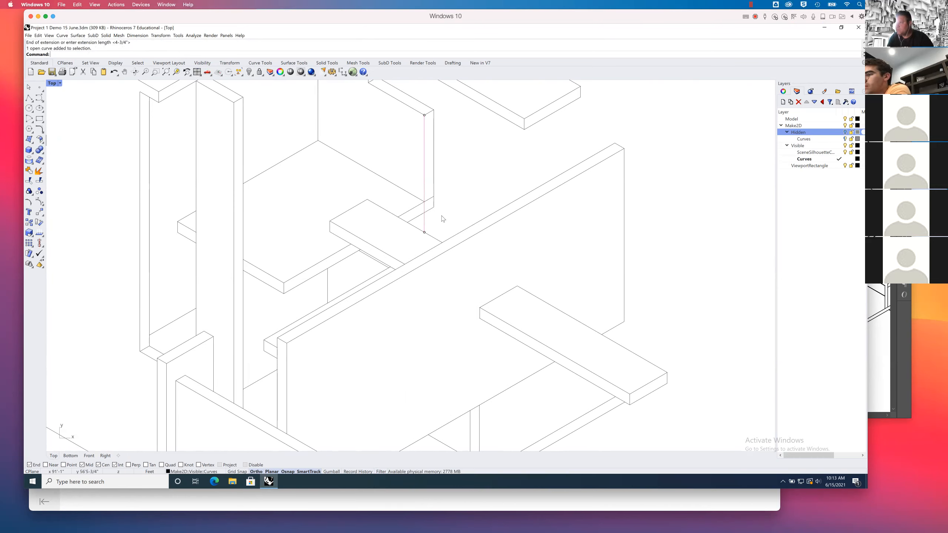
left_click(432, 199)
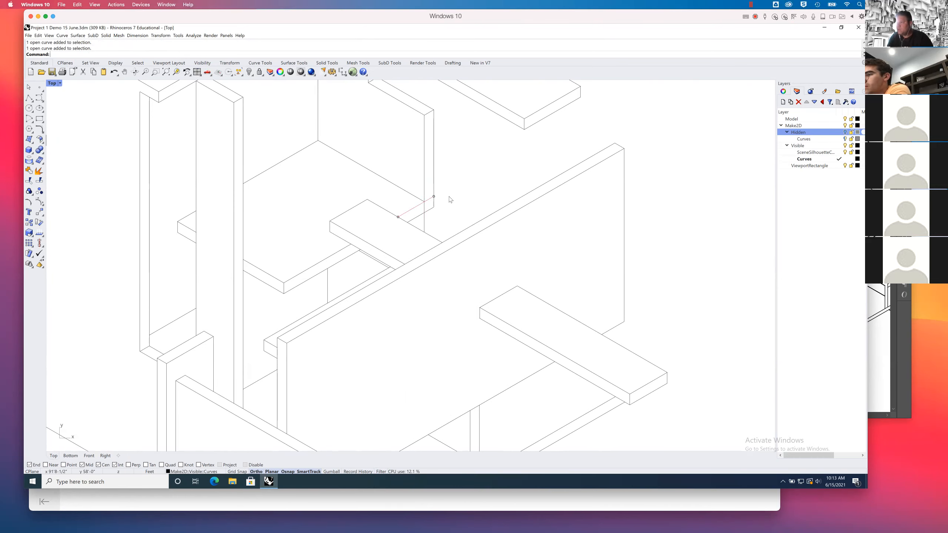
scroll(450, 198, "up", 5)
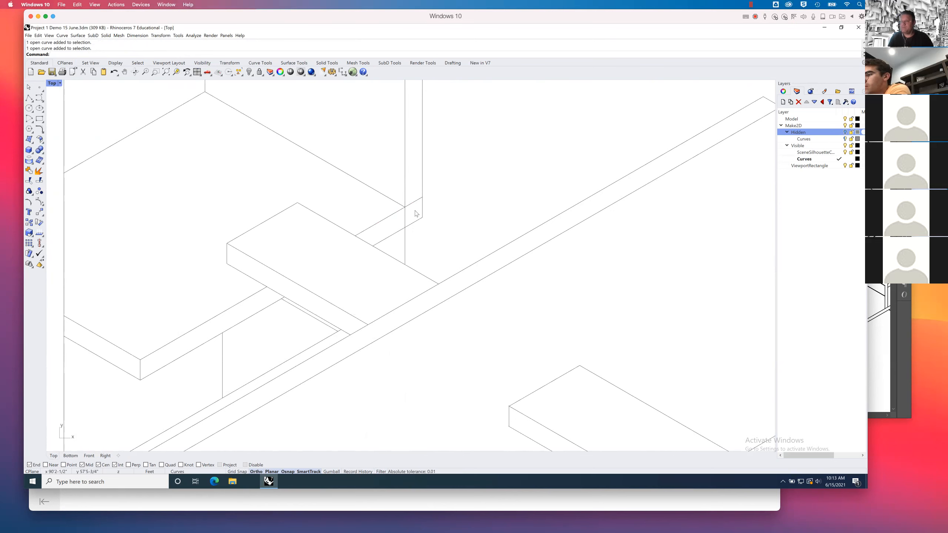
type("im")
key("Return")
type("ytrim")
key("Return")
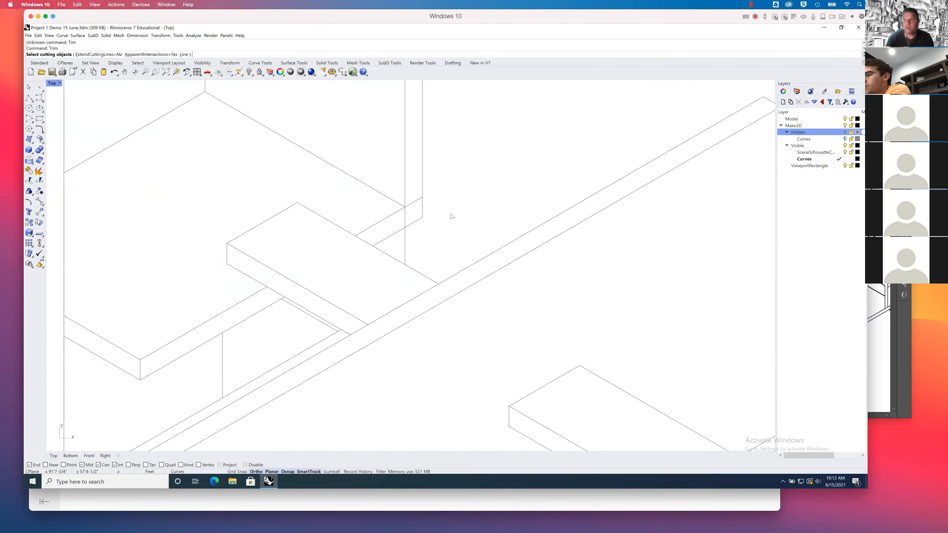
left_click(405, 216)
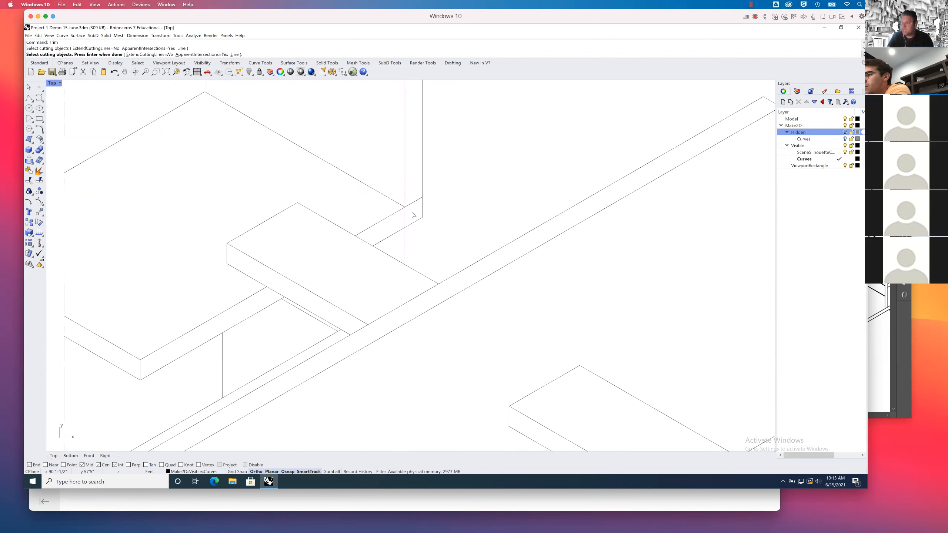
key("Return")
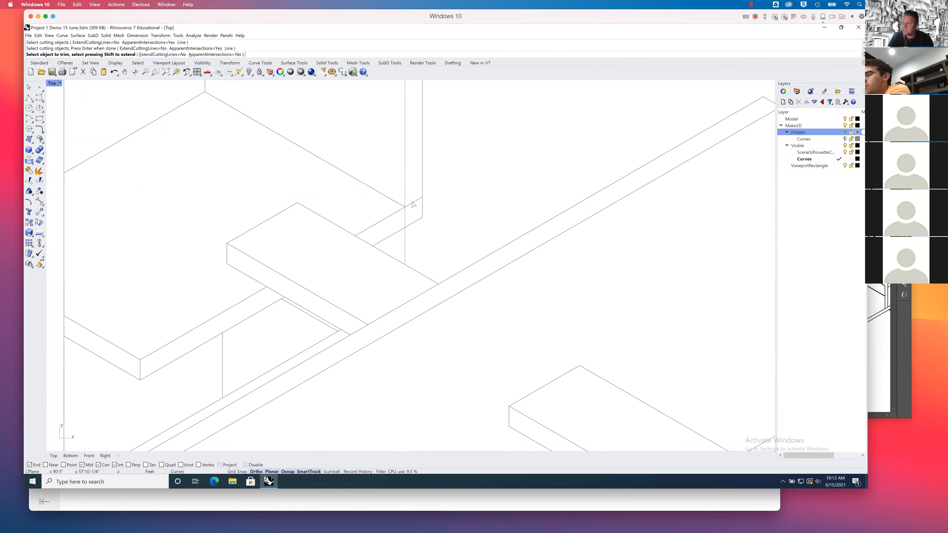
left_click(415, 204)
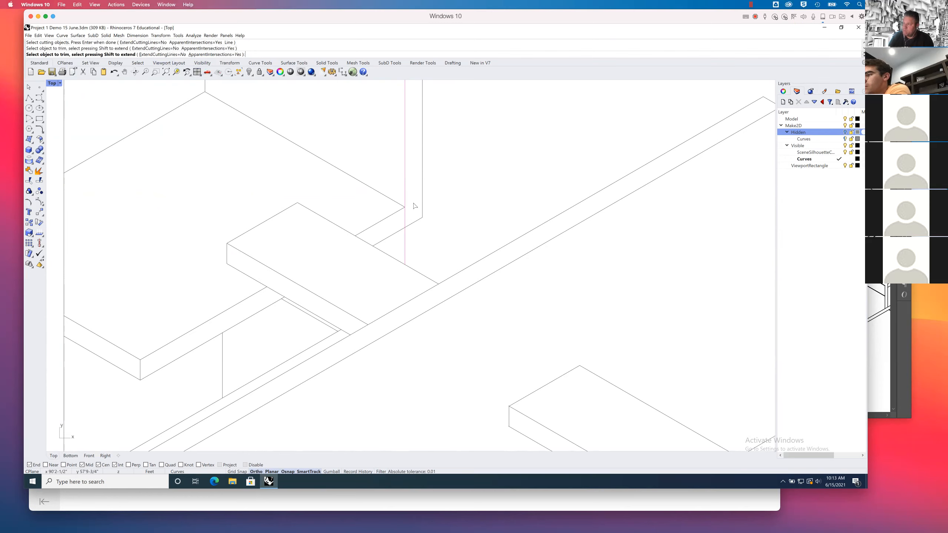
key("Return")
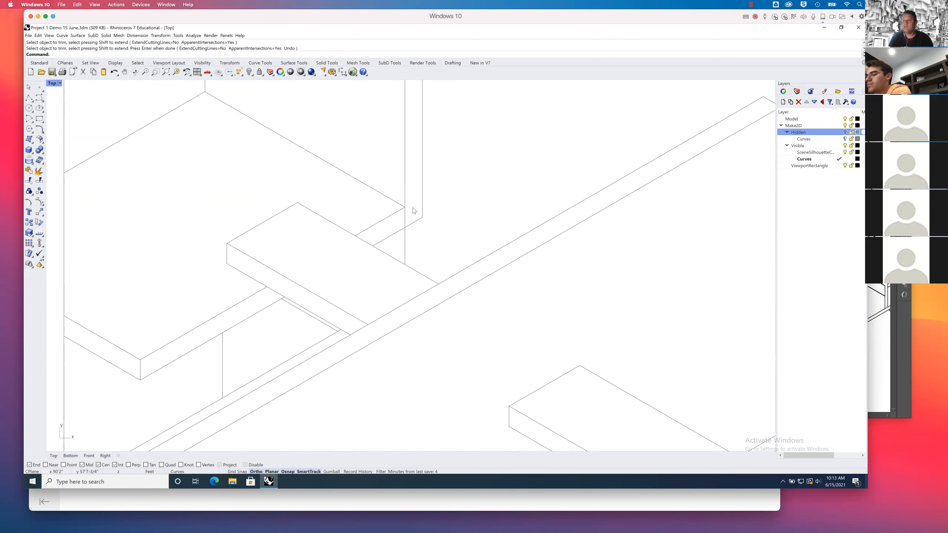
Trim the part of the upright panel's inner vertical edge that runs below the floor slab, using the slab's upper edge line as the cutter.
key("Return")
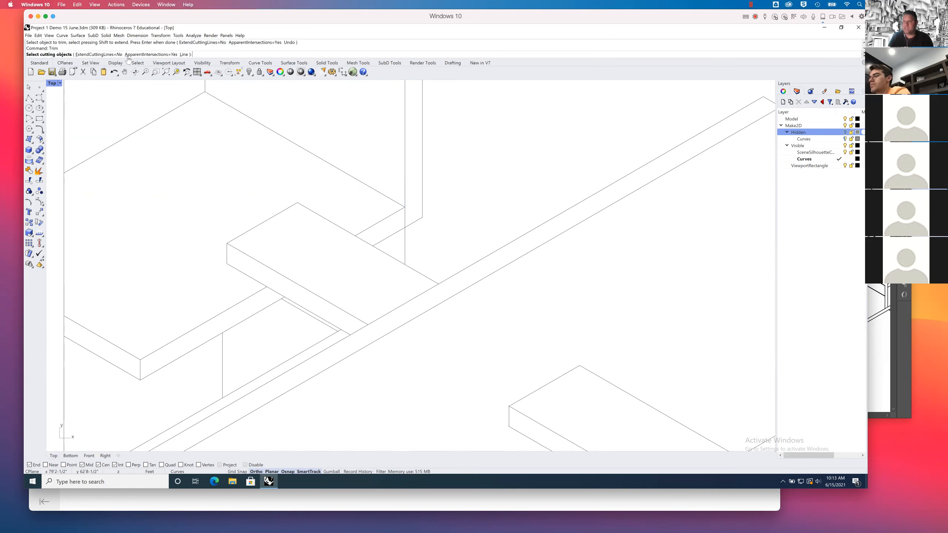
left_click(402, 210)
key("Return")
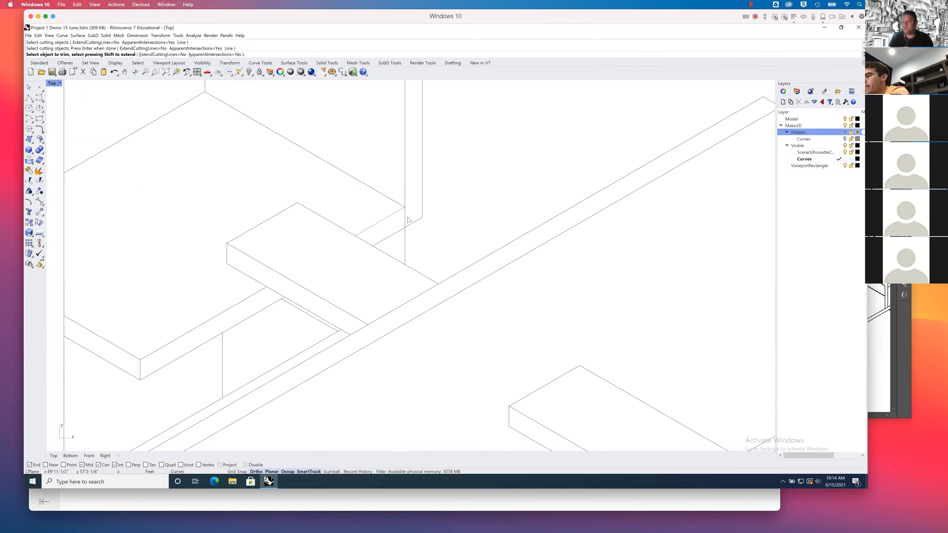
left_click(405, 221)
key("Return")
Examine the beam ends behind the large wall panel and the rest of the drawing for remaining stray or open lines.
scroll(405, 220, "down", 6)
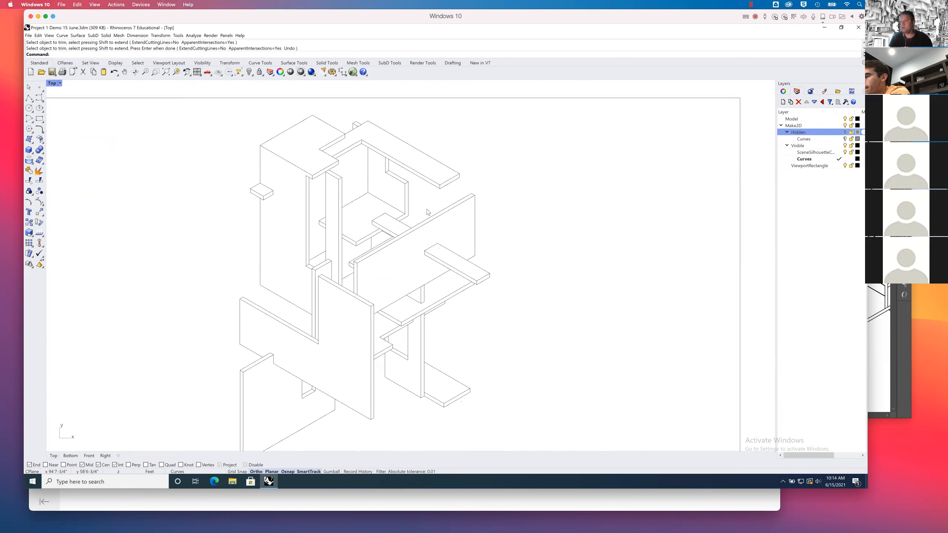
scroll(391, 236, "up", 4)
scroll(392, 237, "up", 6)
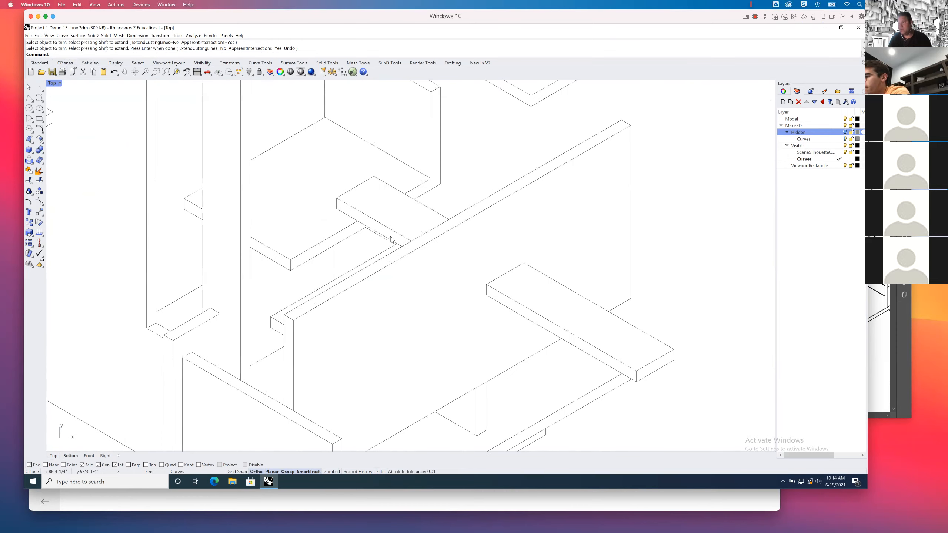
scroll(407, 238, "down", 6)
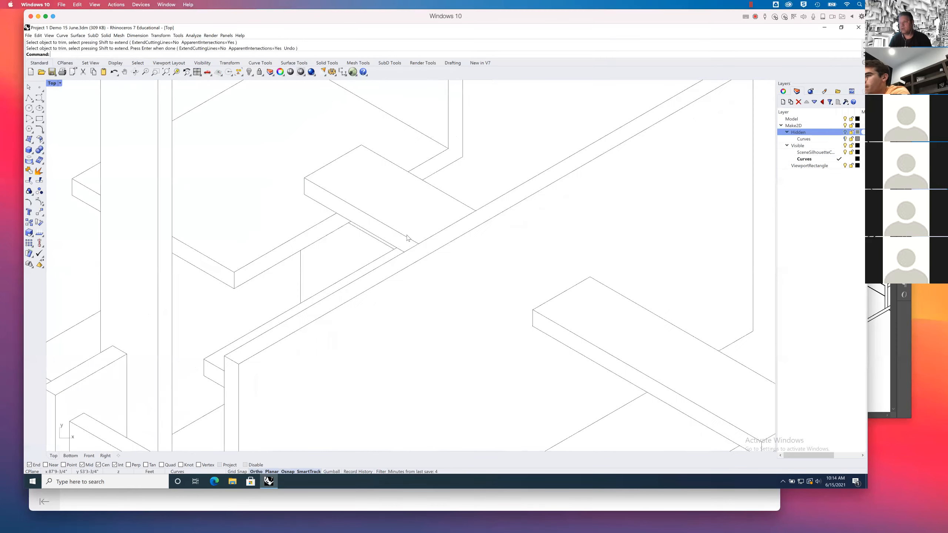
scroll(408, 238, "down", 3)
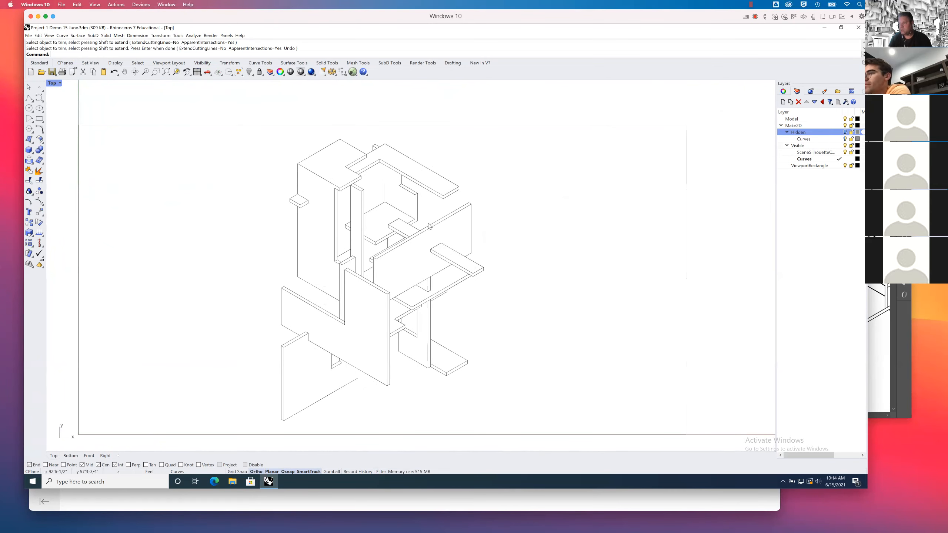
scroll(375, 285, "up", 3)
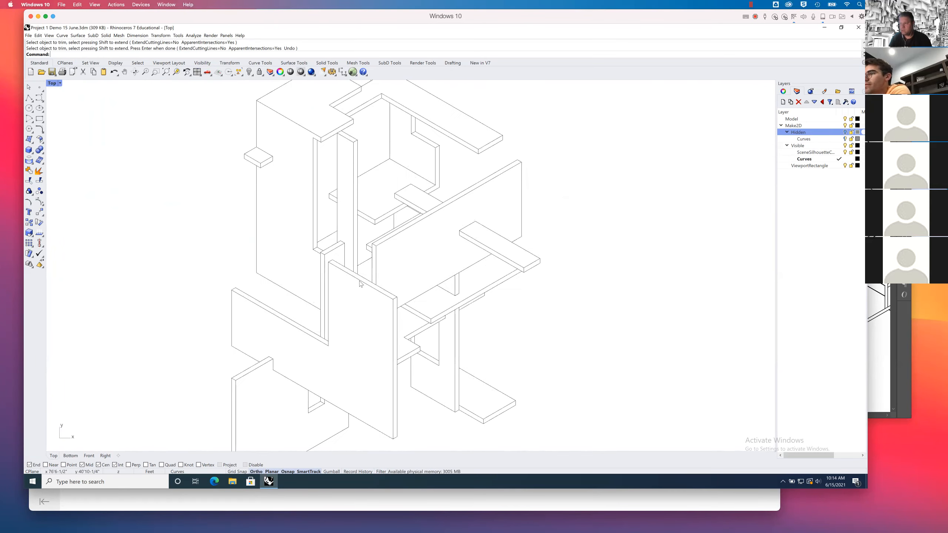
scroll(366, 275, "up", 2)
scroll(377, 265, "down", 3)
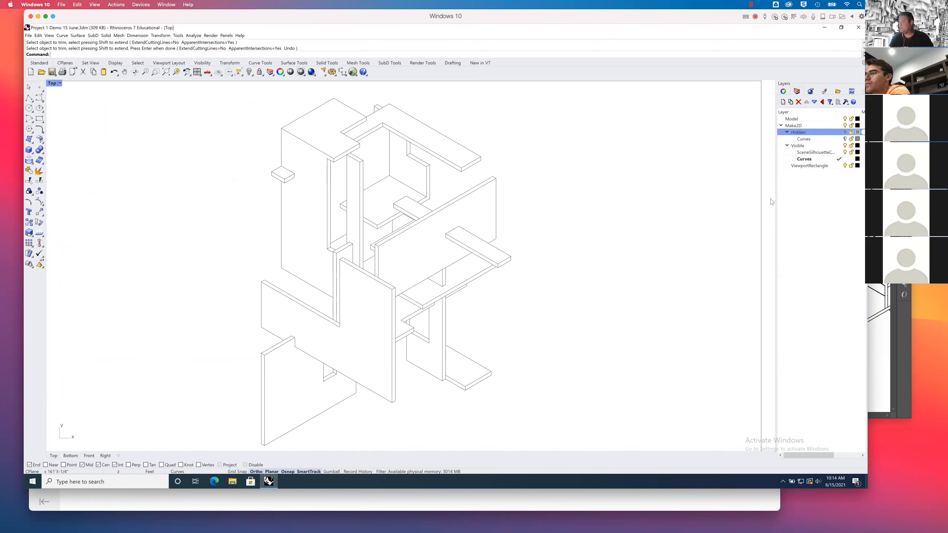
Make the scene silhouette layer current and turn off ViewportRectangle and the Visible Curves layer to examine the silhouette curves alone.
left_click(840, 152)
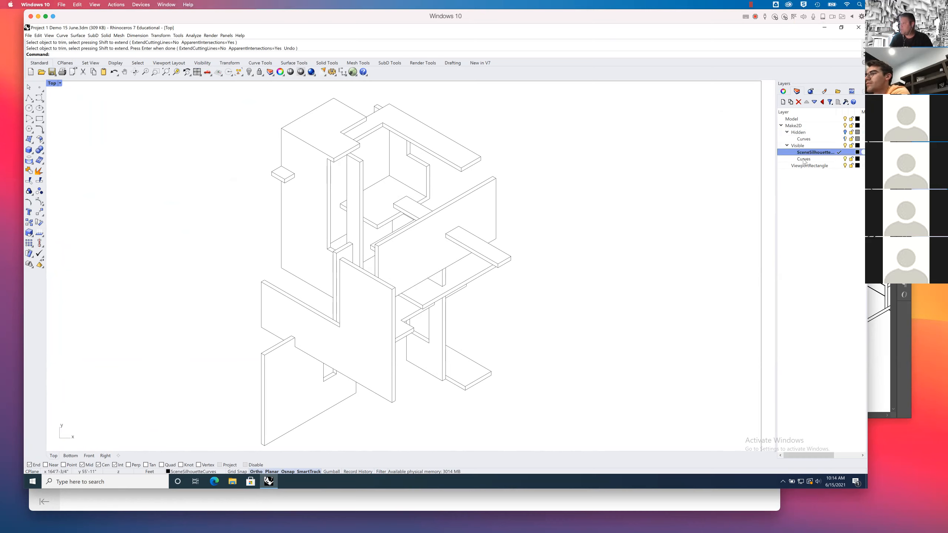
left_click(846, 166)
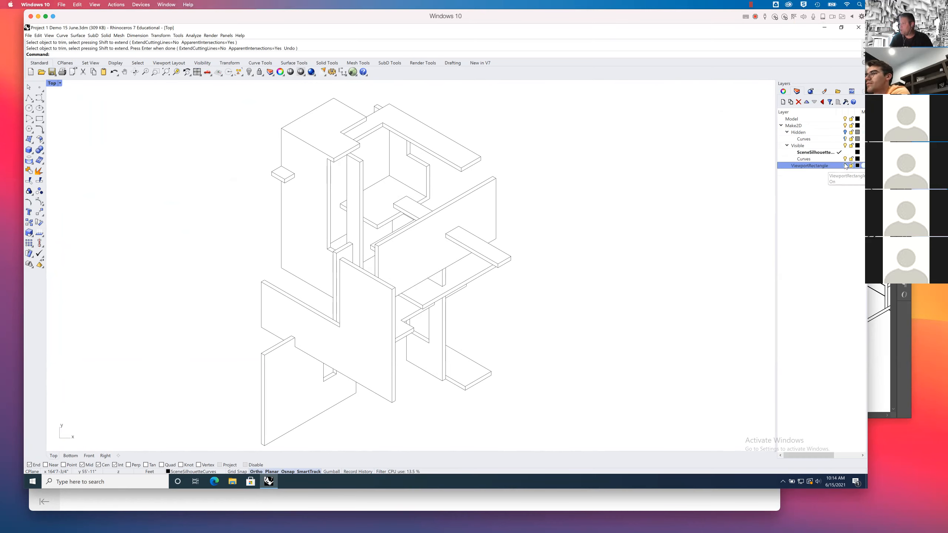
left_click(846, 159)
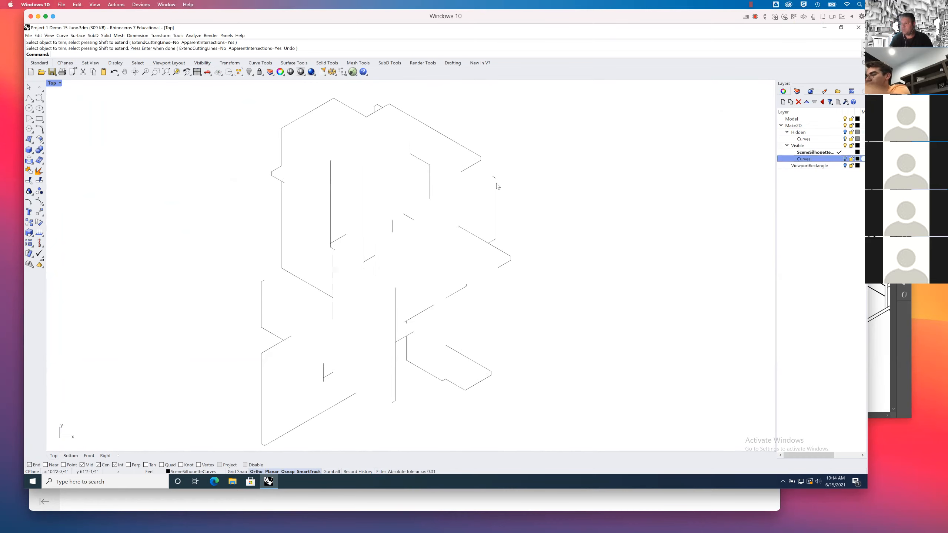
scroll(489, 205, "down", 1)
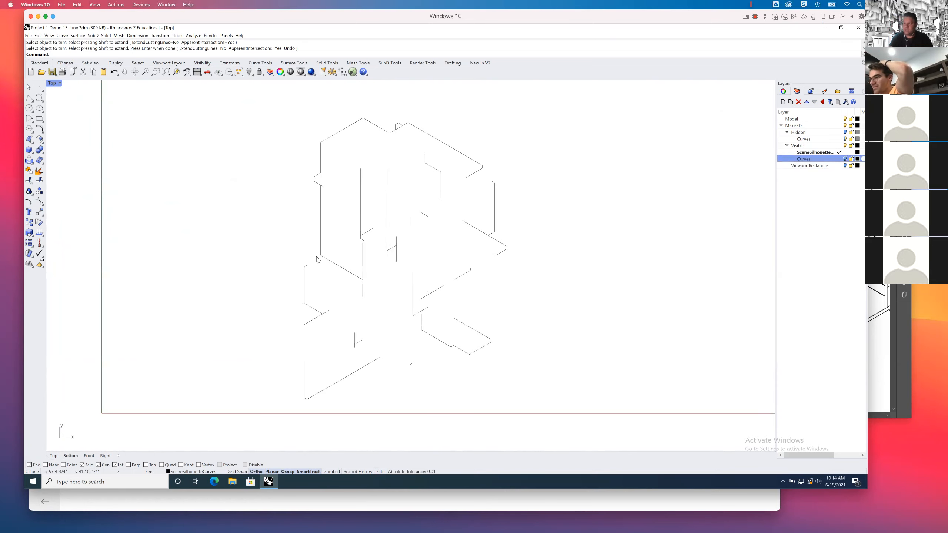
scroll(322, 189, "up", 2)
scroll(323, 190, "up", 1)
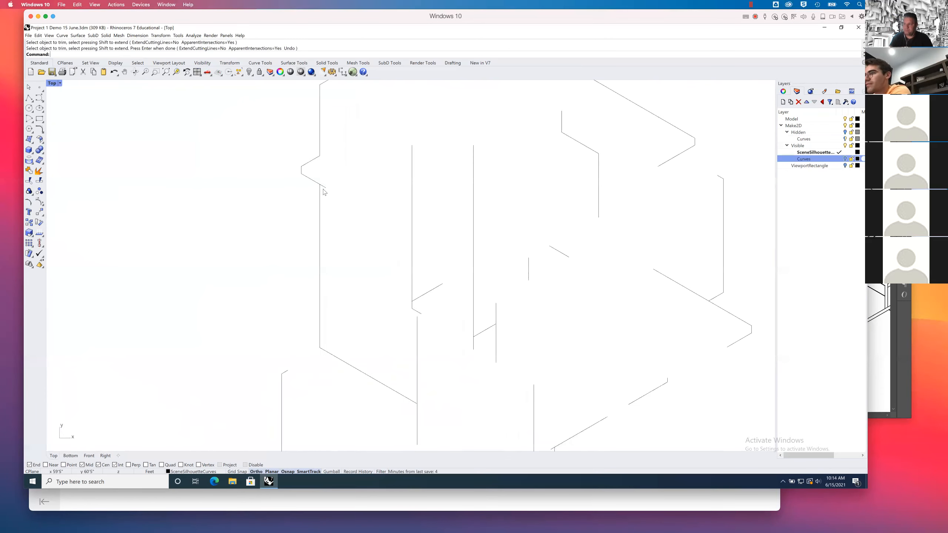
scroll(344, 194, "down", 2)
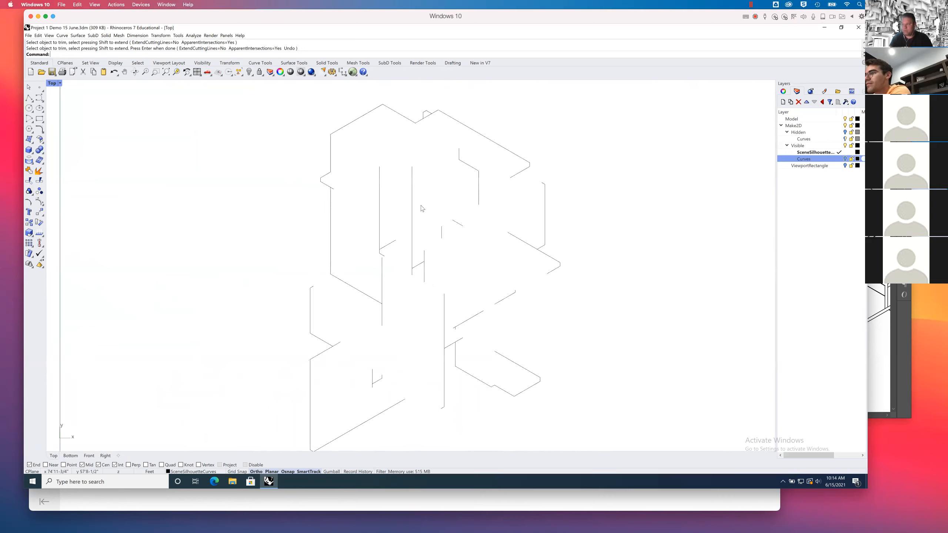
scroll(485, 260, "down", 1)
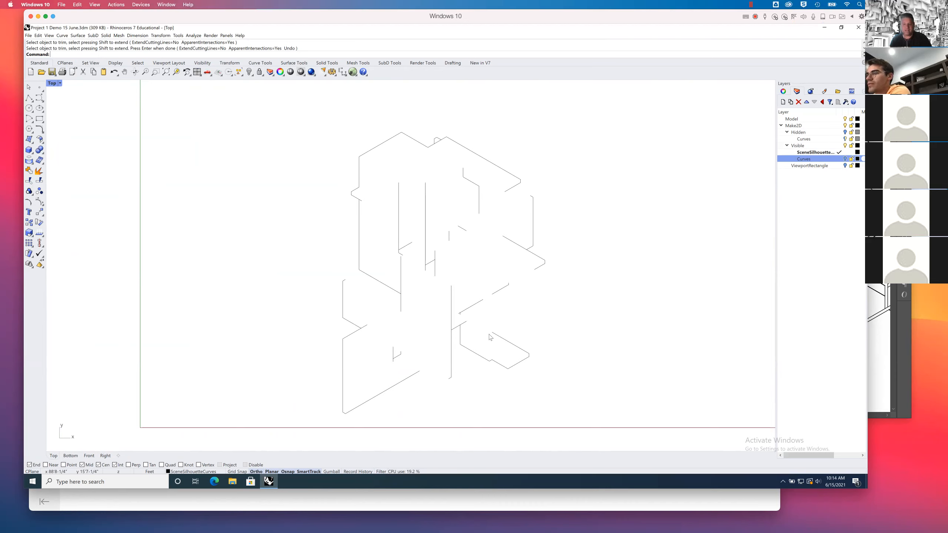
scroll(666, 217, "down", 1)
scroll(667, 217, "up", 3)
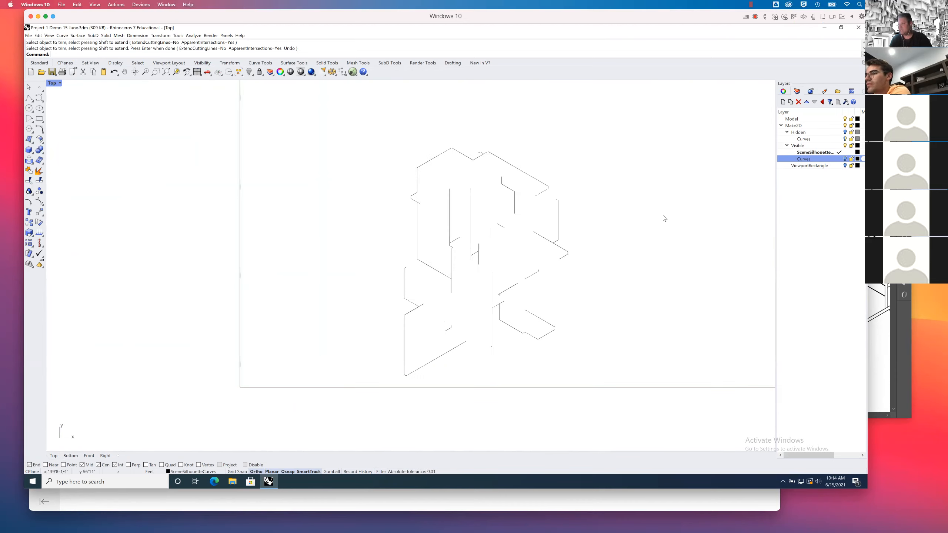
scroll(668, 218, "down", 1)
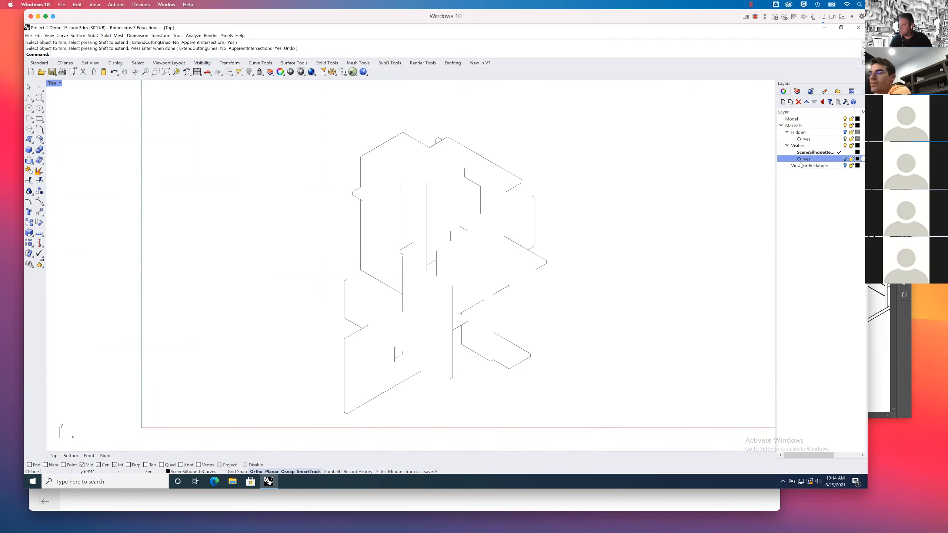
Turn the ViewportRectangle layer and the Curves layer under Visible back on.
left_click(845, 159)
left_click(845, 159)
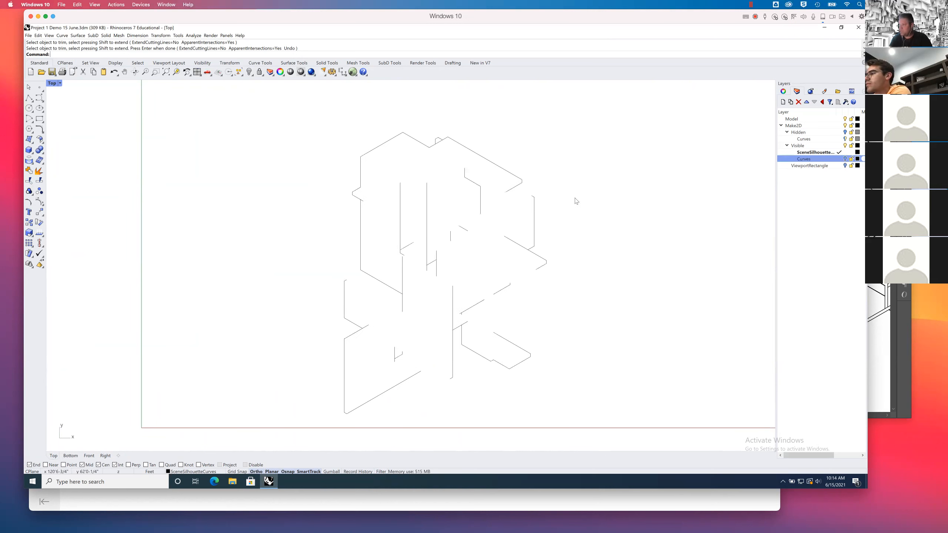
left_click(845, 165)
left_click(846, 159)
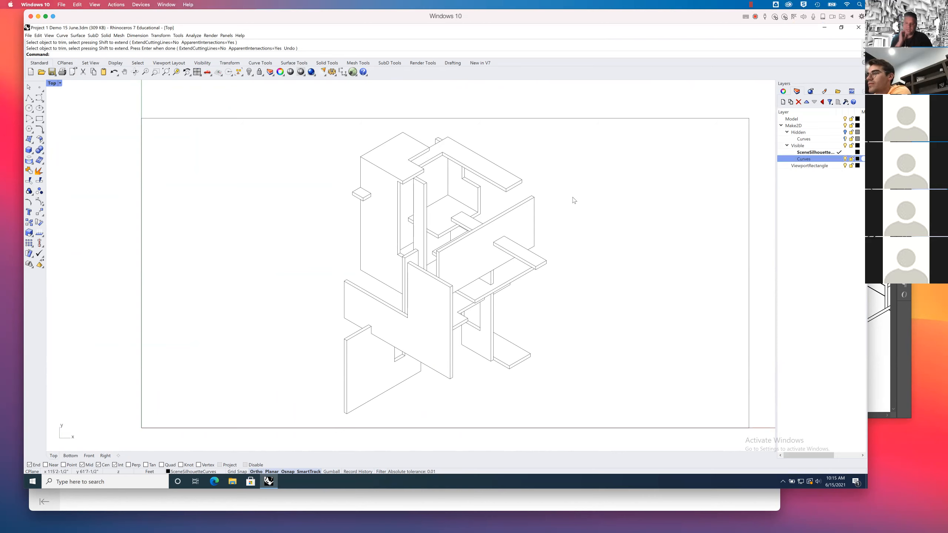
Toggle the Hidden layer on and off to compare the hidden edges with the visible linework, leaving it off.
left_click(845, 132)
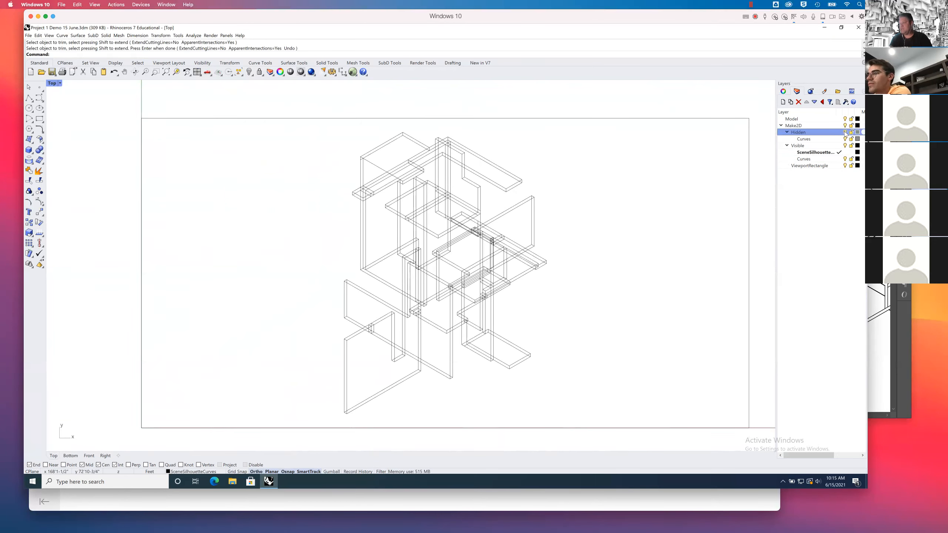
left_click(846, 132)
left_click(845, 132)
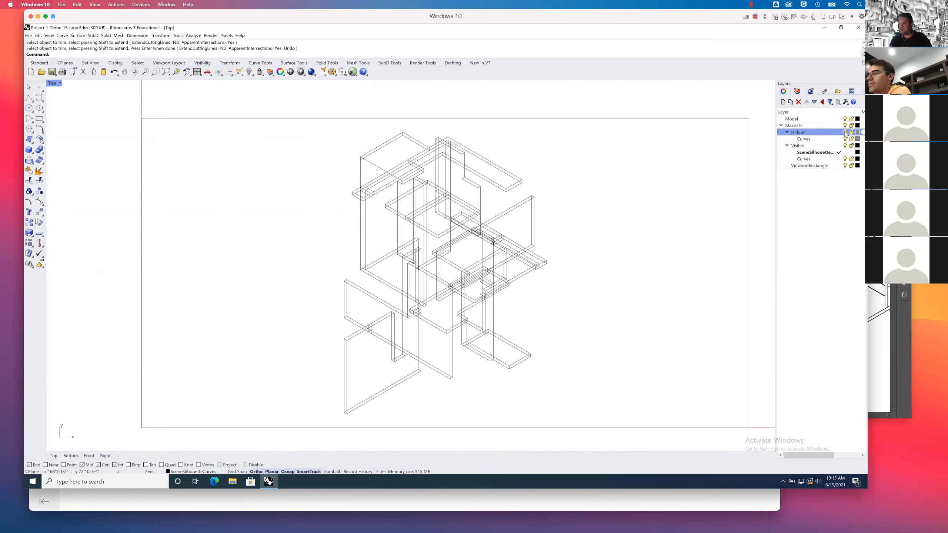
left_click(846, 133)
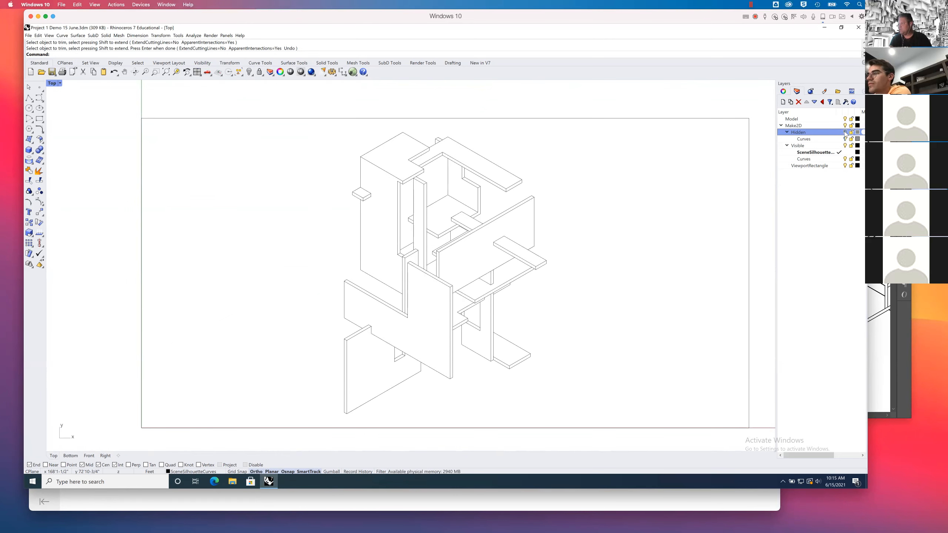
left_click(846, 132)
left_click(846, 133)
left_click(845, 132)
left_click(845, 133)
left_click(845, 132)
left_click(846, 132)
left_click(845, 132)
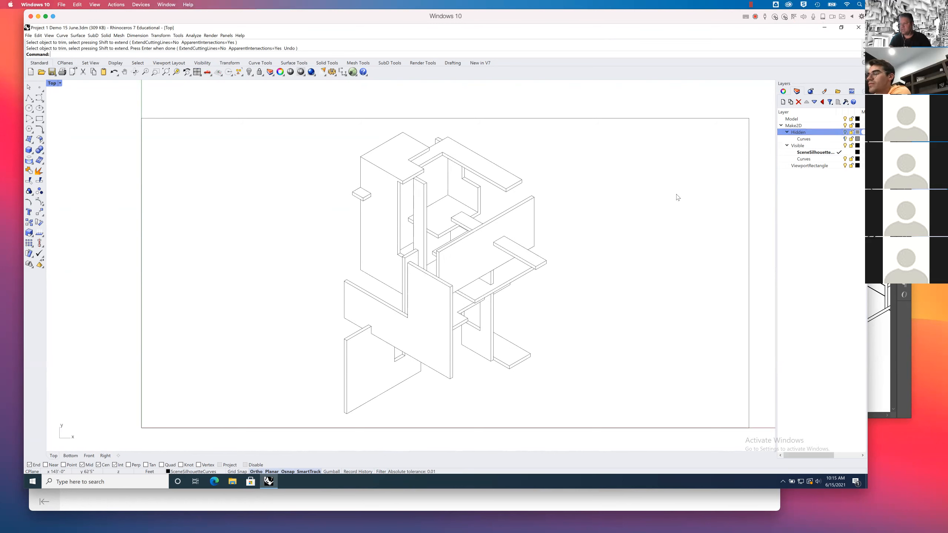
Save the file and select the entire line drawing together with its viewport rectangle.
scroll(603, 212, "down", 3)
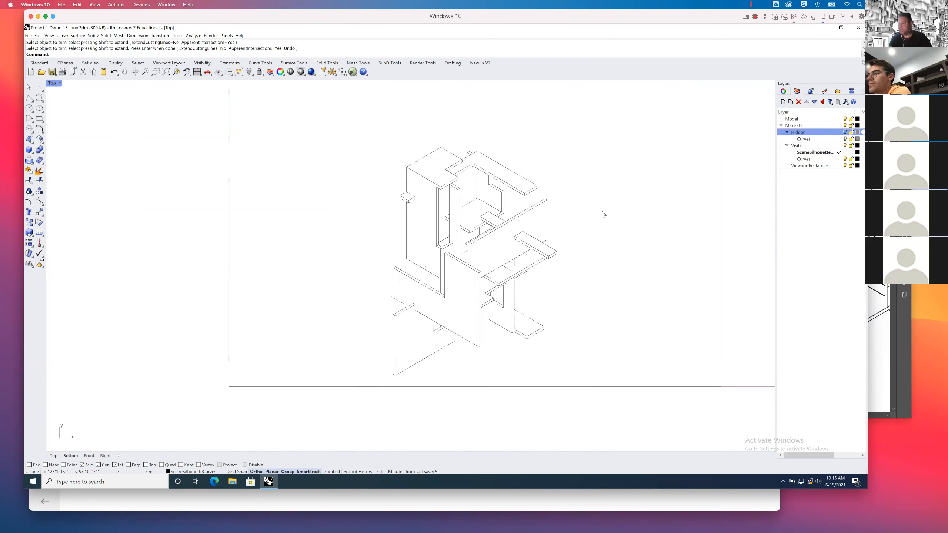
right_click_drag(609, 258, 506, 269)
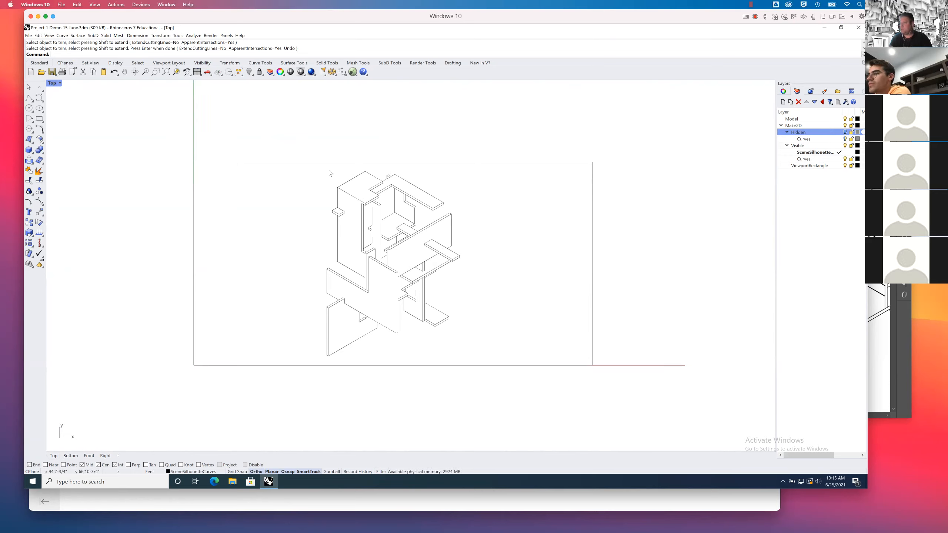
key("ctrl+s")
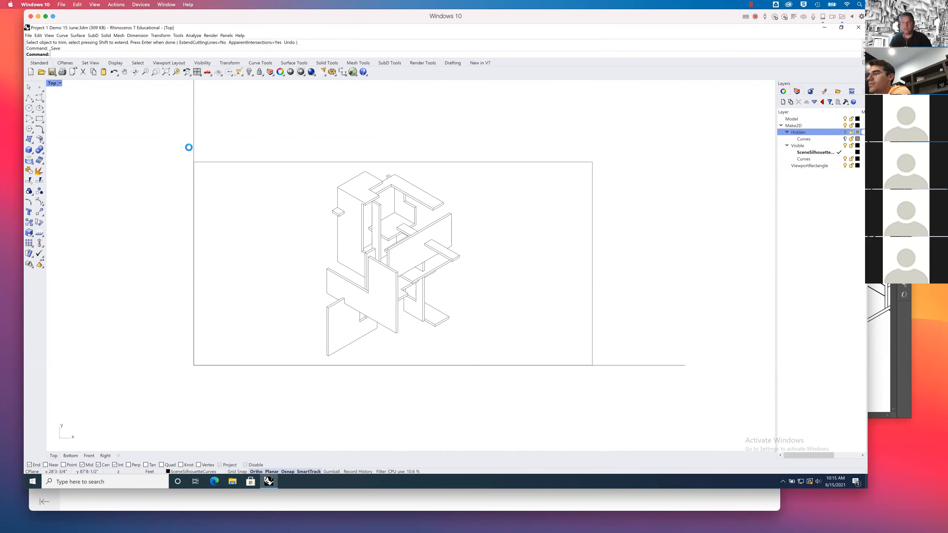
mouse_move(176, 154)
left_mouse_down()
mouse_move(632, 354)
mouse_move(618, 358)
left_mouse_up()
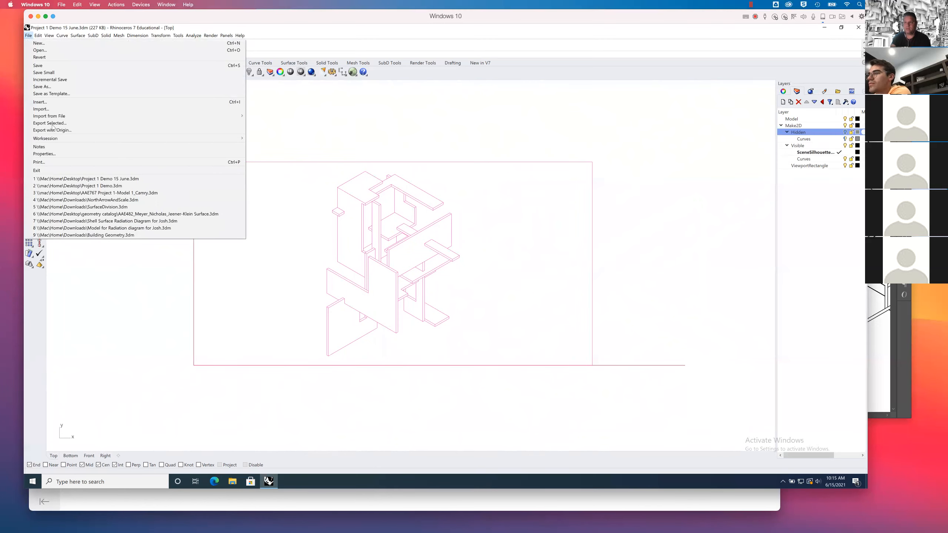
Start exporting the selected linework to the Desktop as "axon 15 June Demo" in Adobe Illustrator (*.ai) format.
left_click(52, 125)
left_click(28, 37)
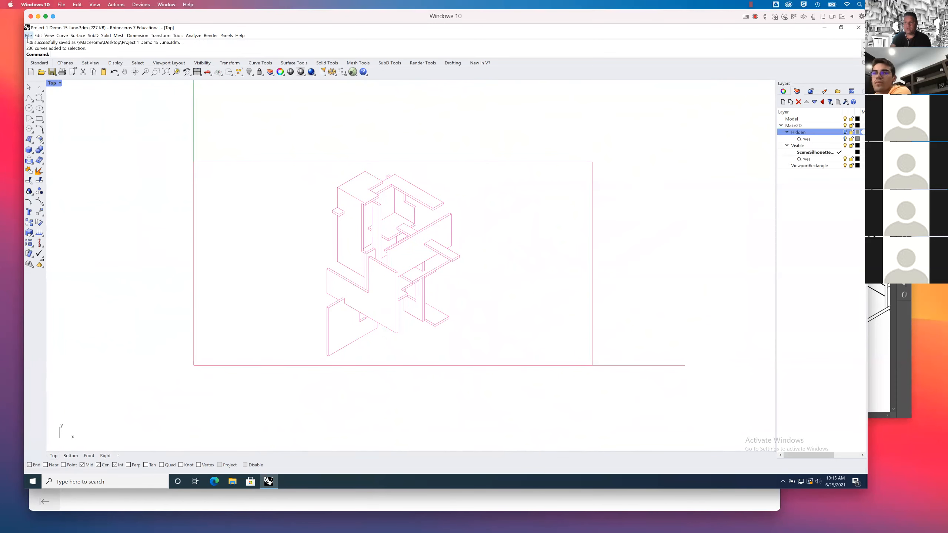
left_click(28, 37)
left_click(73, 121)
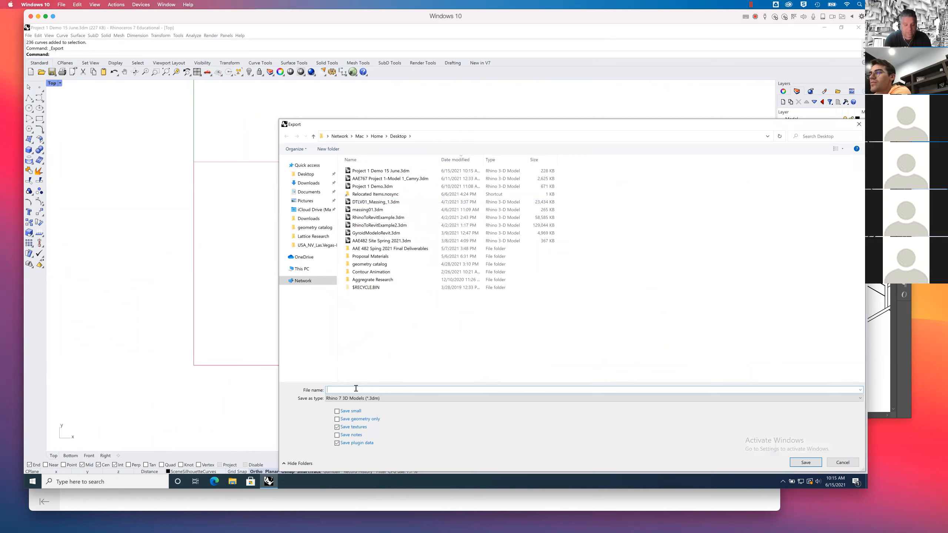
type("axon 15 June")
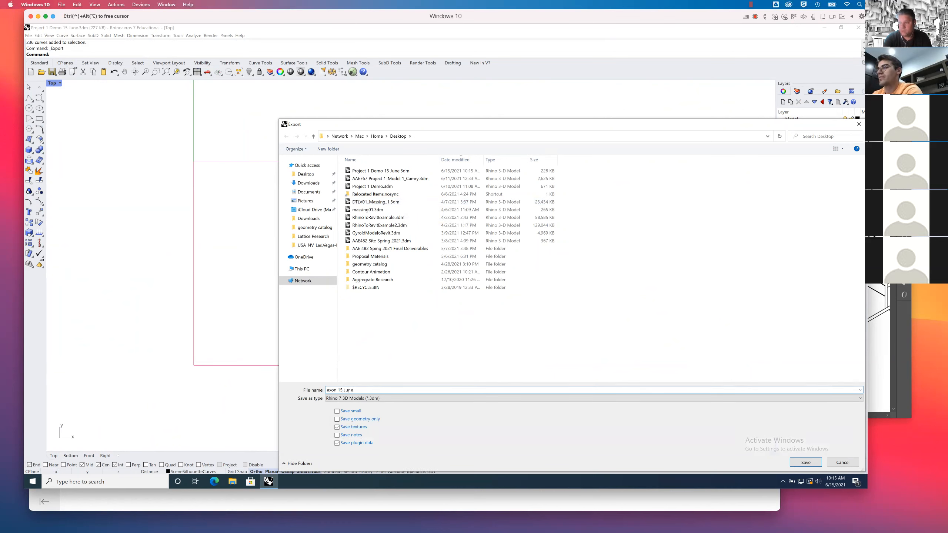
type(" Demo")
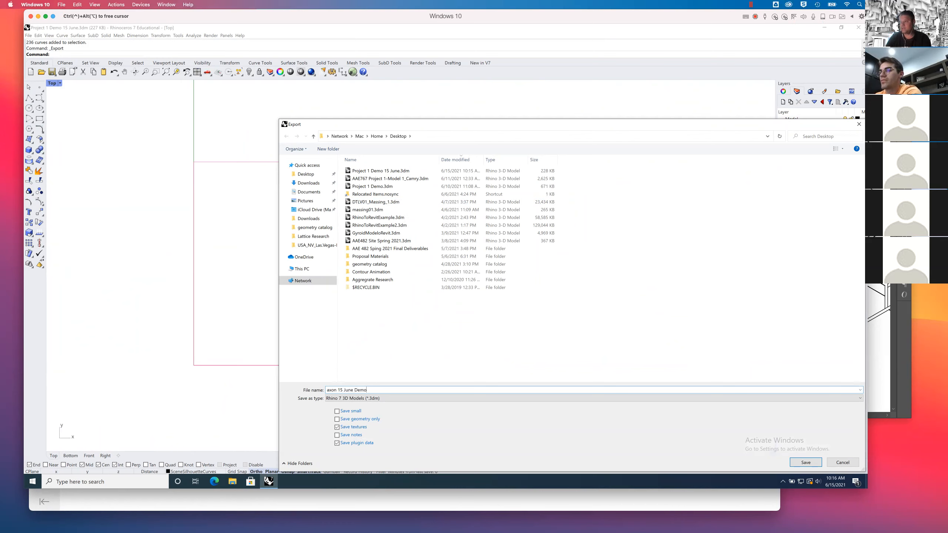
left_click(381, 399)
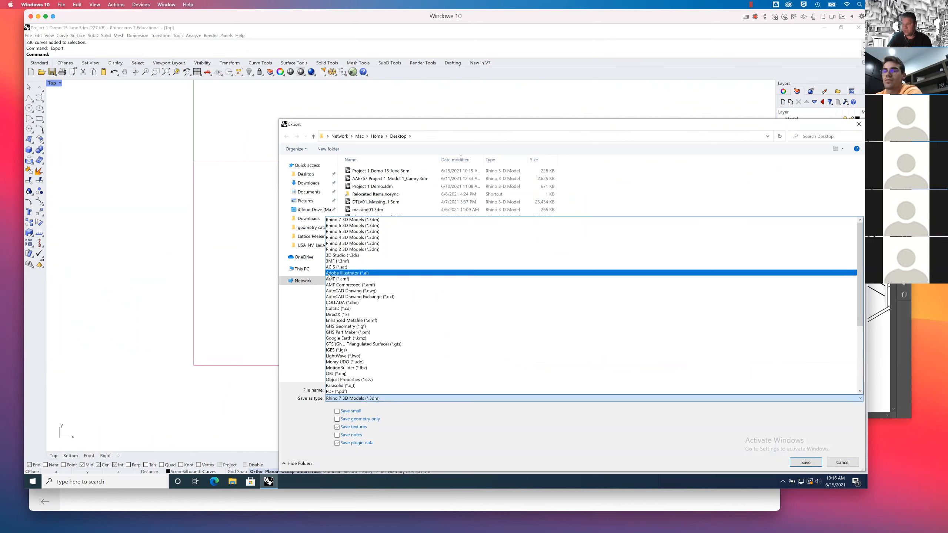
left_click(356, 273)
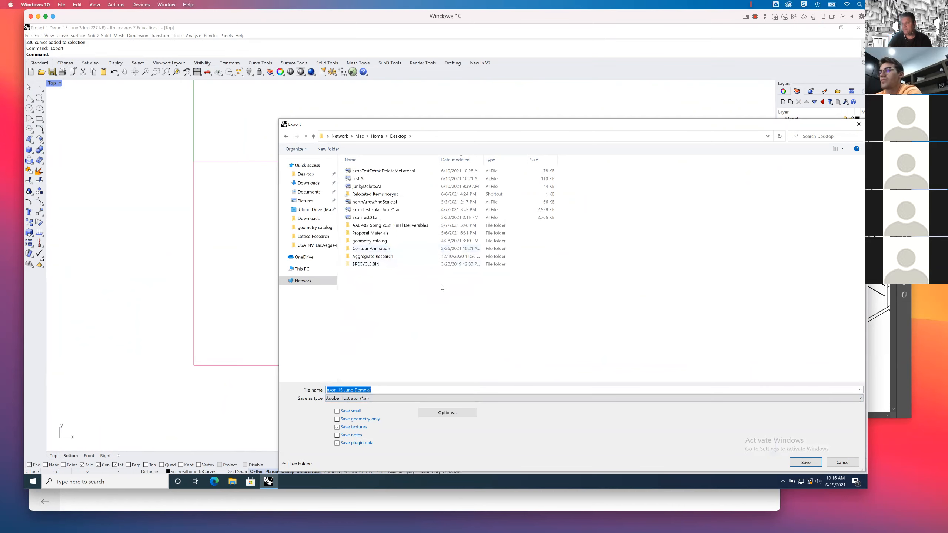
Complete the Illustrator export in RGB, preserving the model scale at 8 feet = 1 inch.
left_click(807, 462)
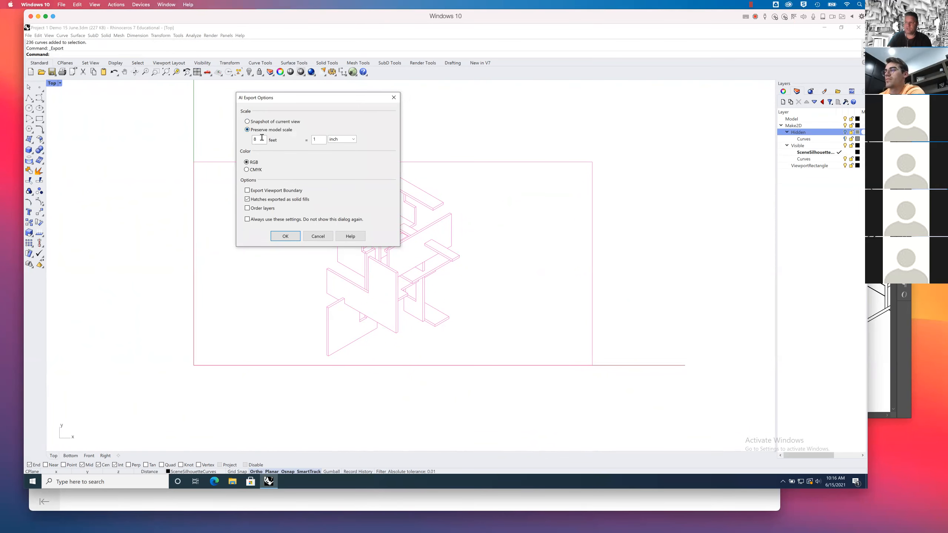
double_click(319, 141)
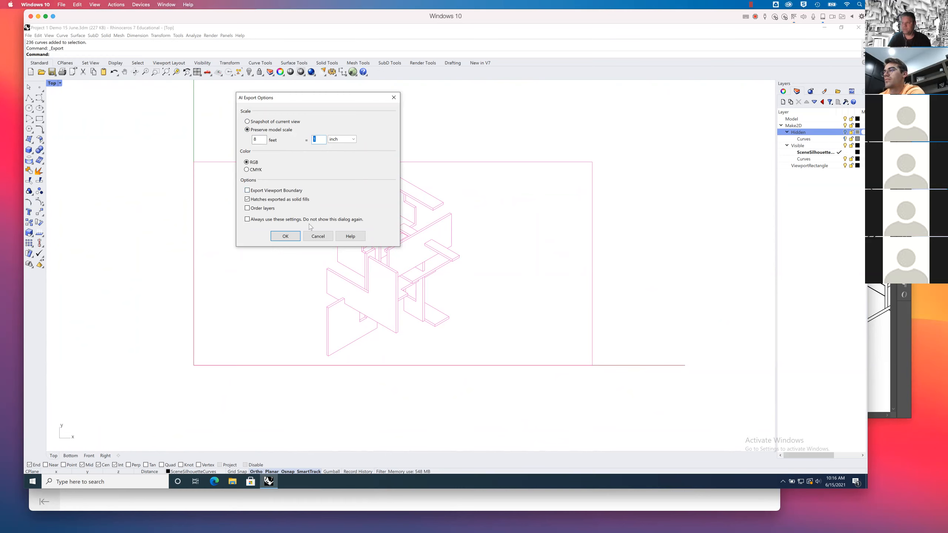
left_click(285, 236)
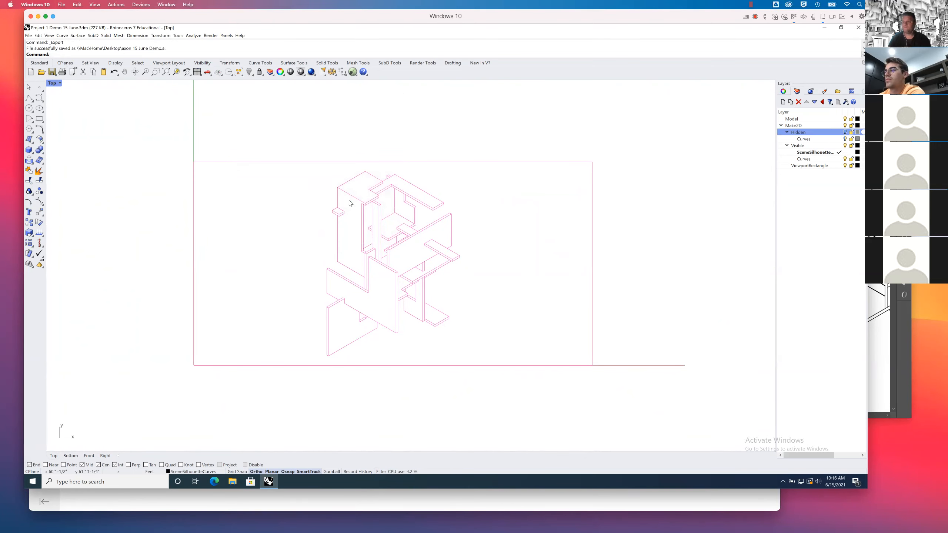
Deselect the linework, save the Project 1 Demo 15 June model and close Rhino.
left_click(328, 139)
left_click(52, 72)
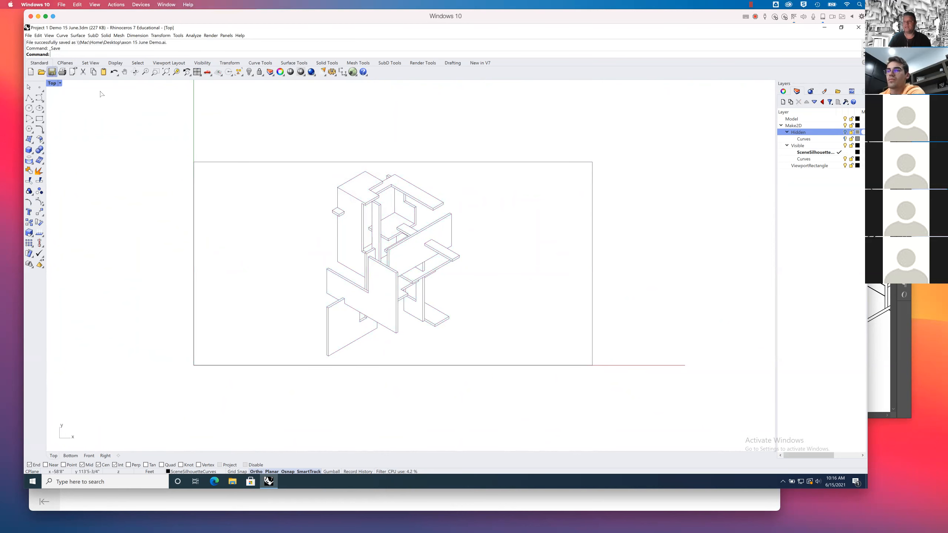
left_click(858, 28)
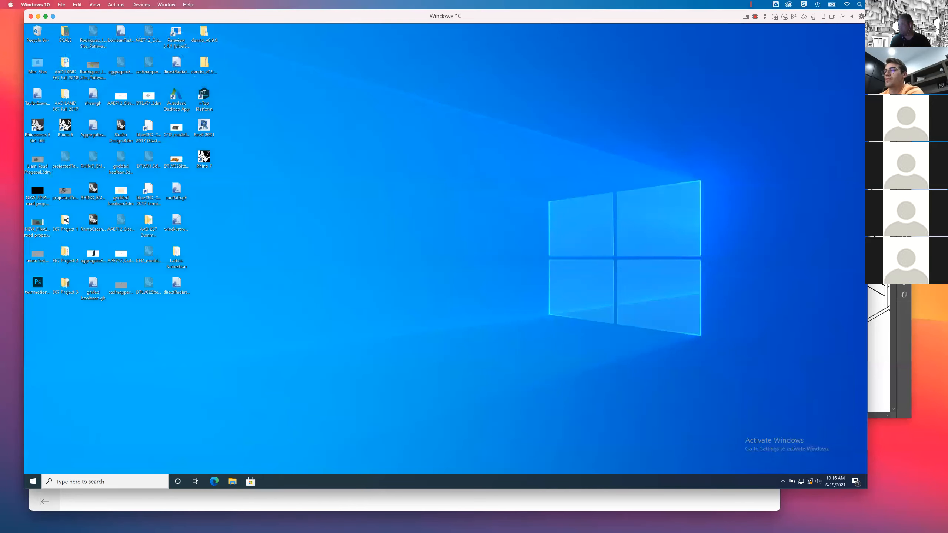
Switch to Illustrator on the Mac, reposition and enlarge its window, and close the axonTestDemoDeleteMeLater.pdf document.
left_click(882, 65)
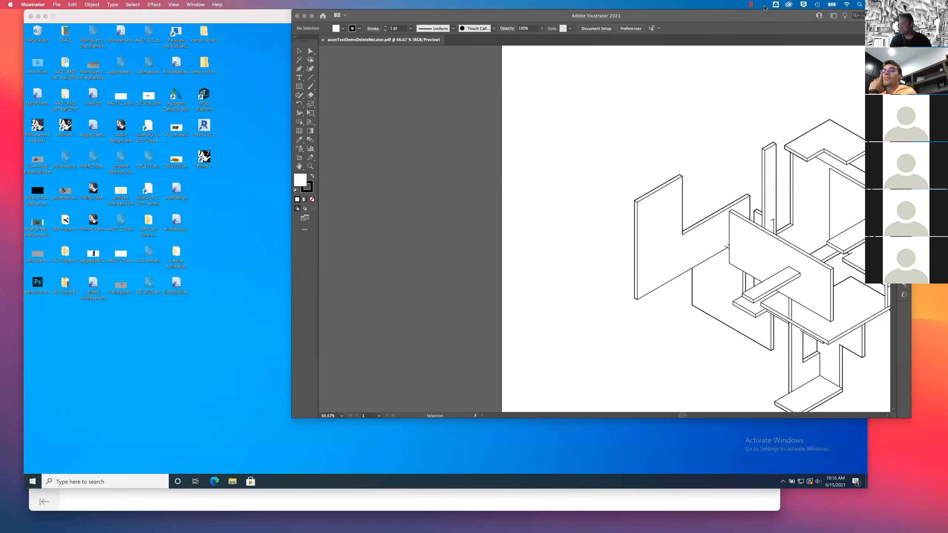
left_click_drag(646, 14, 381, 3)
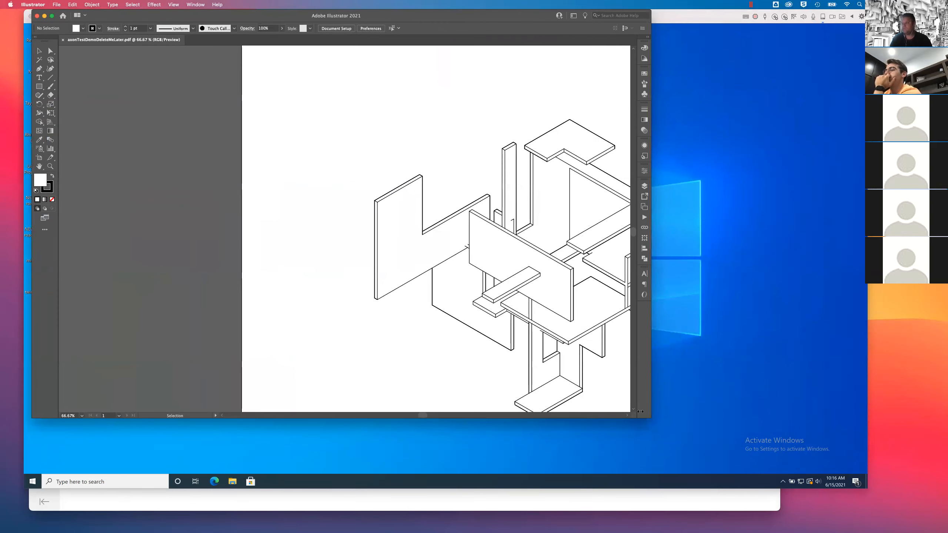
left_click_drag(674, 431, 775, 476)
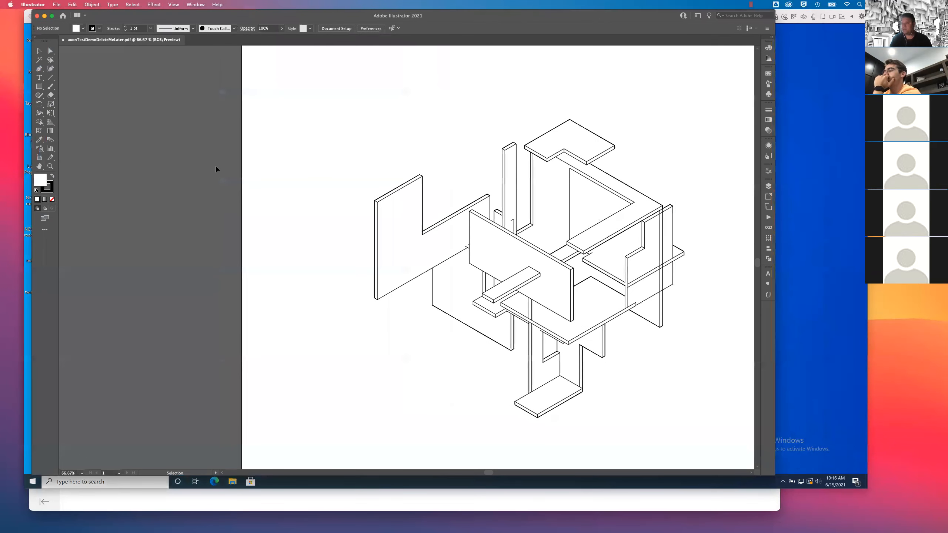
key("super+w")
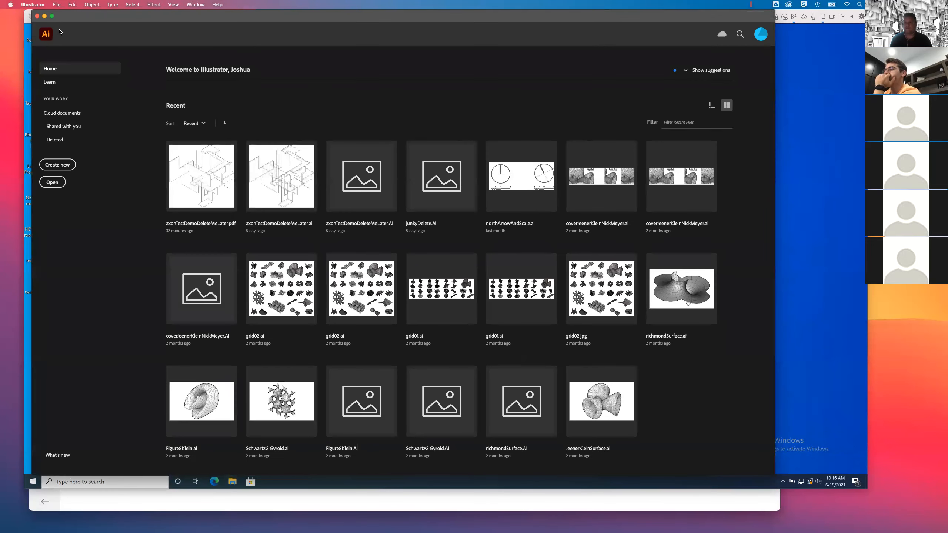
Open axon 15 June Demo.ai from the Desktop and bring the whole drawing into view.
left_click(56, 5)
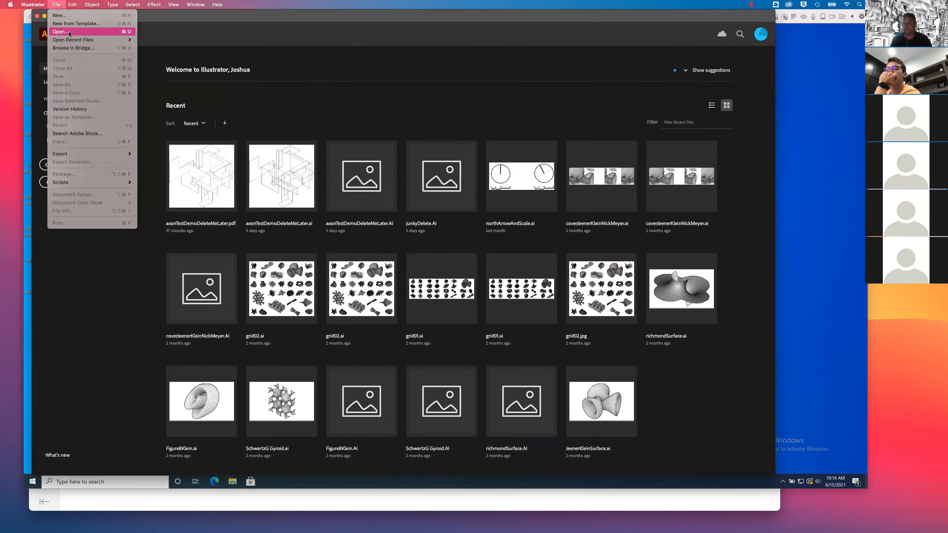
left_click(68, 33)
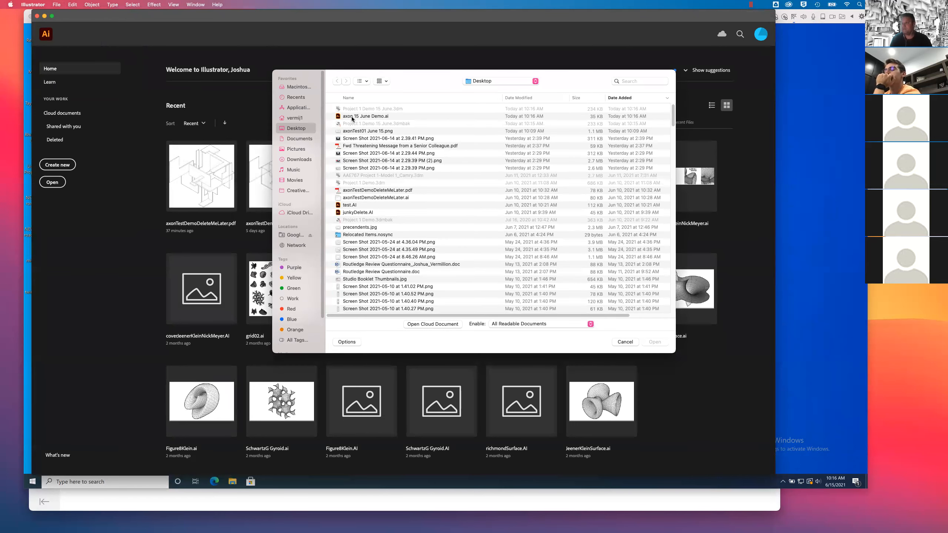
left_click(372, 117)
double_click(372, 117)
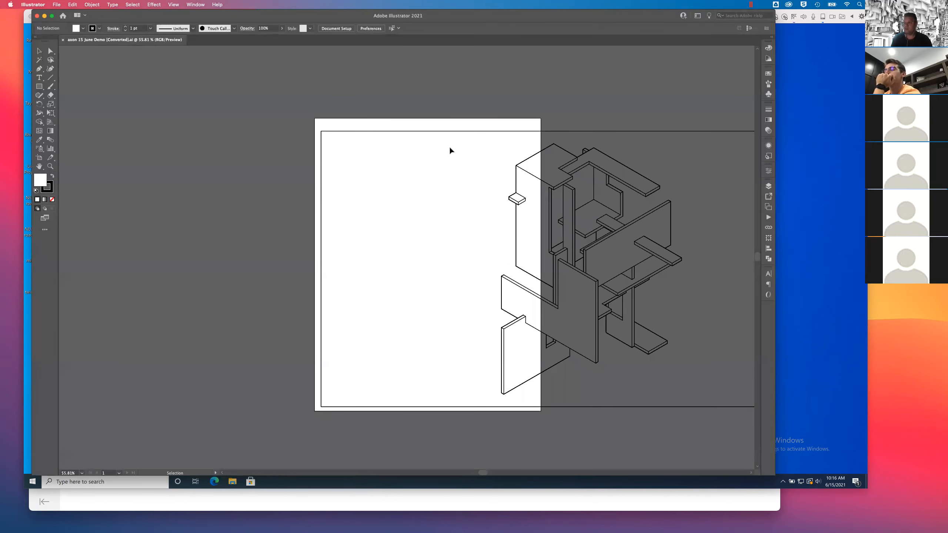
key("a")
key("super+minus")
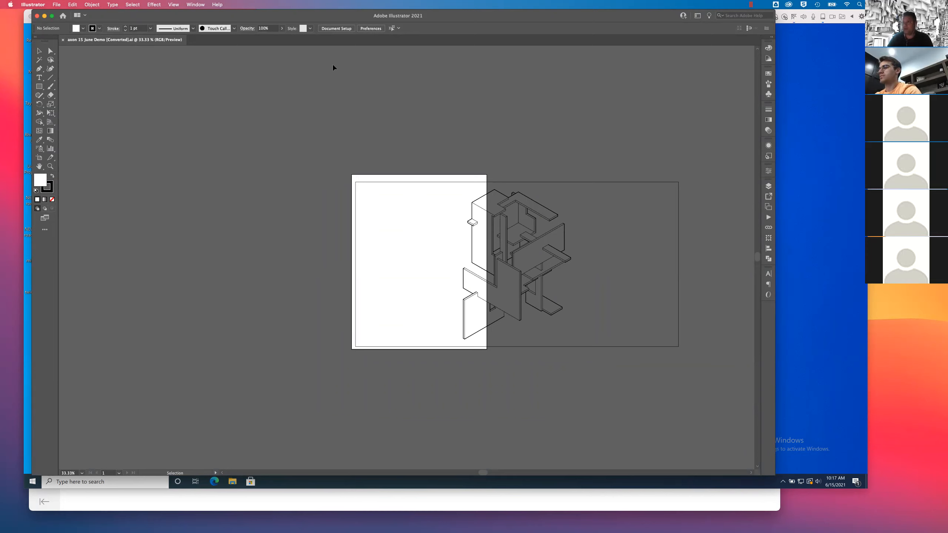
Resize the document's artboard to 18 in wide by 18 in high.
left_click(333, 29)
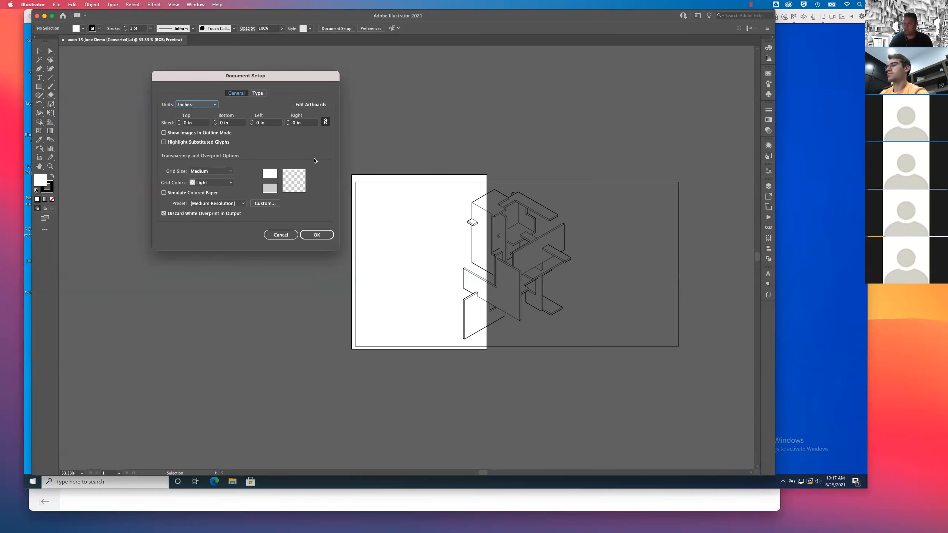
left_click(312, 105)
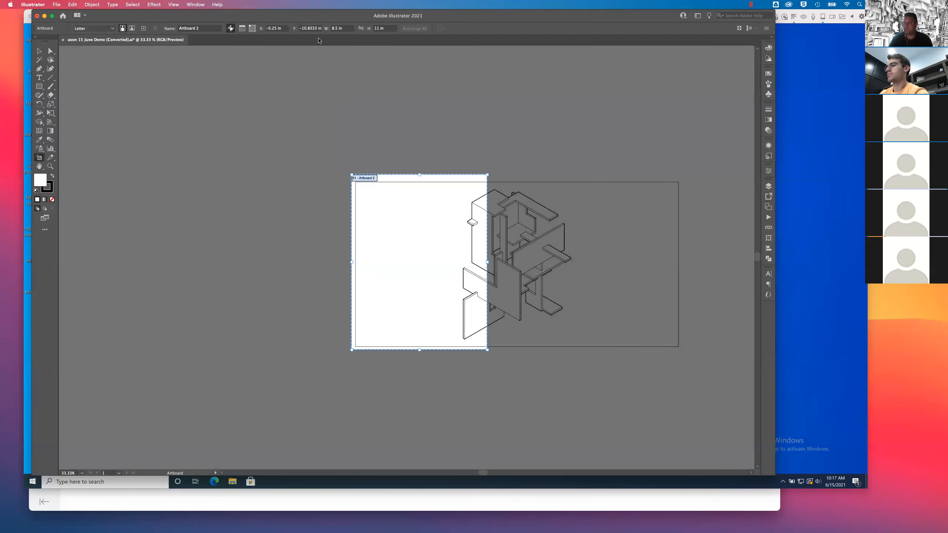
left_click(344, 27)
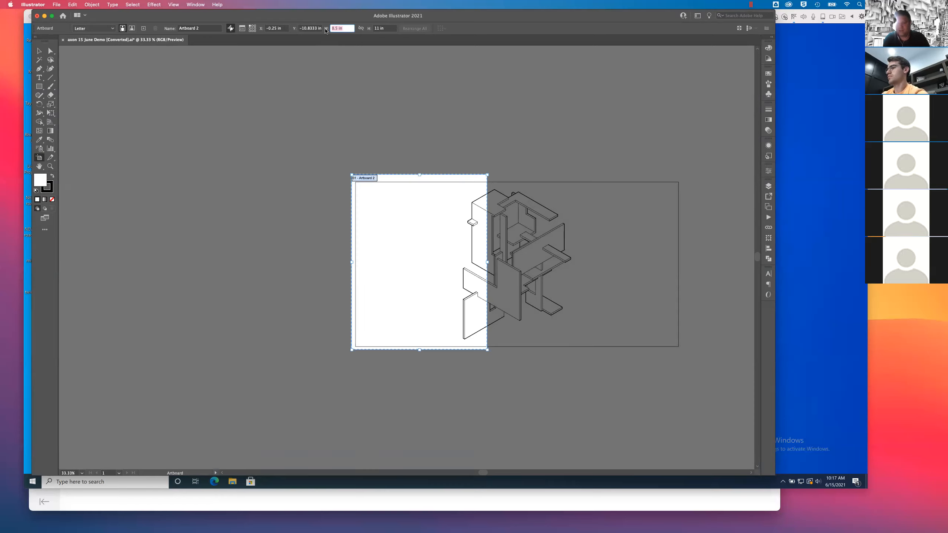
type("18")
key("Return")
key("Tab")
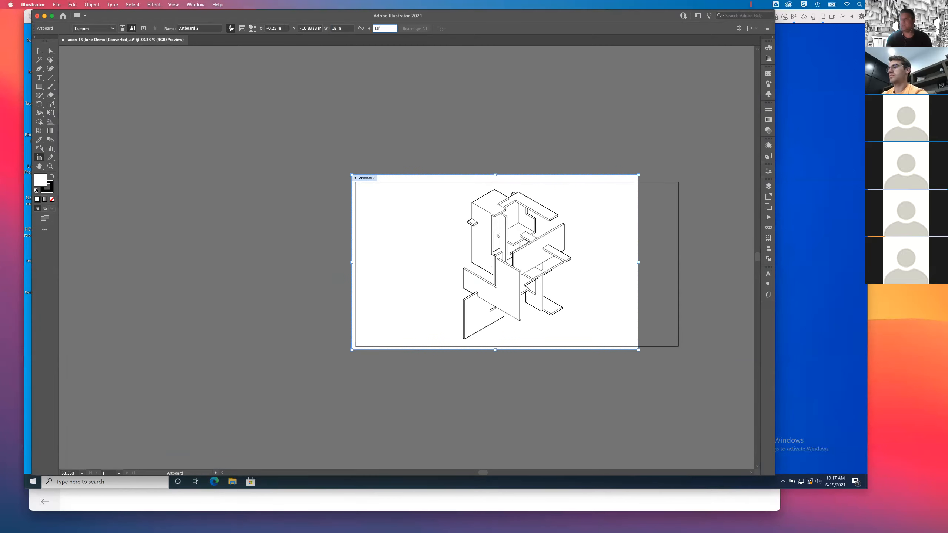
type("18")
key("Return")
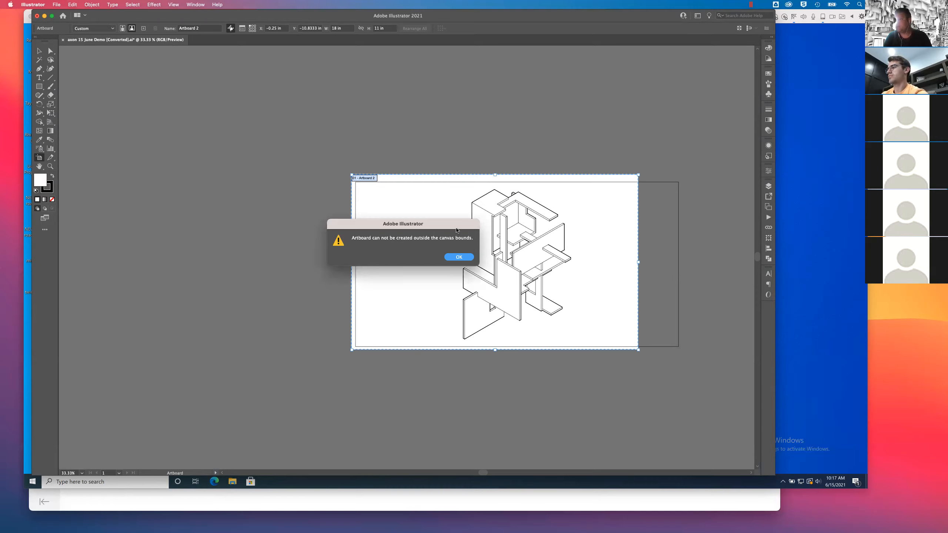
left_click(462, 257)
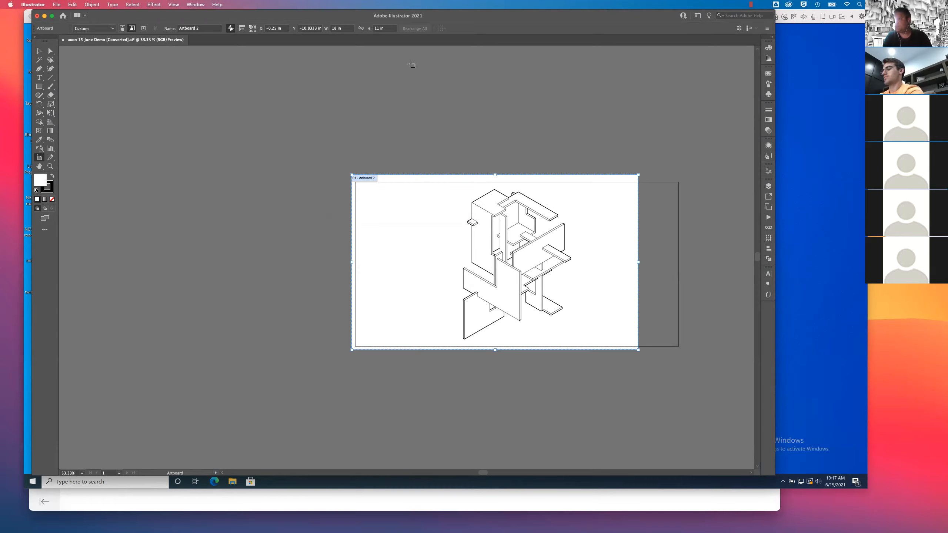
left_click(385, 28)
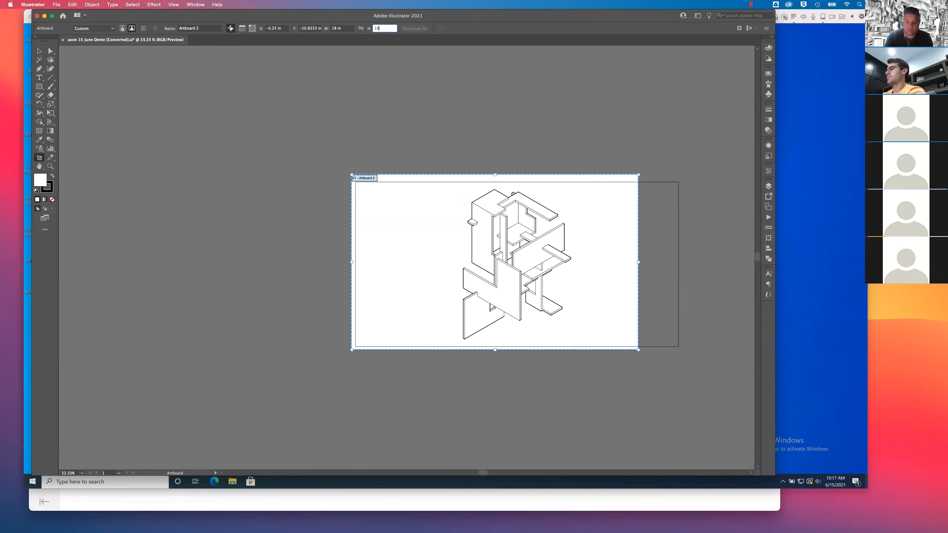
key("Return")
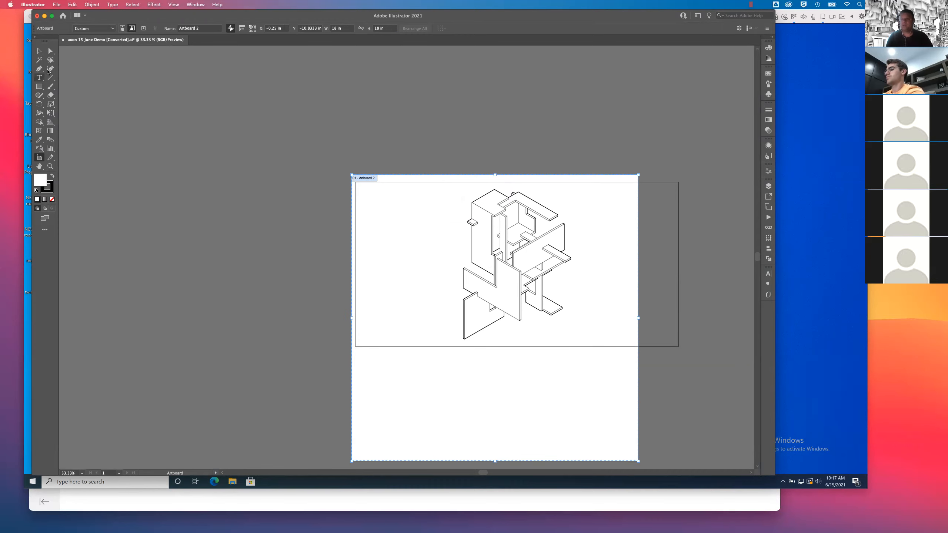
Select all the linework with its viewport rectangle, move it to roughly the centre of the artboard, and deselect it.
left_click(40, 52)
left_click_drag(520, 213, 438, 131)
left_click(771, 187)
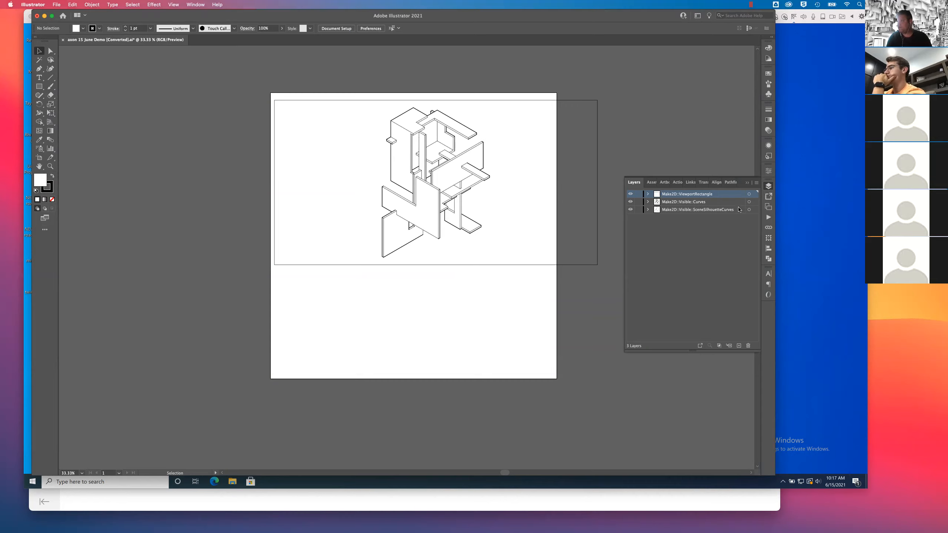
left_click(747, 184)
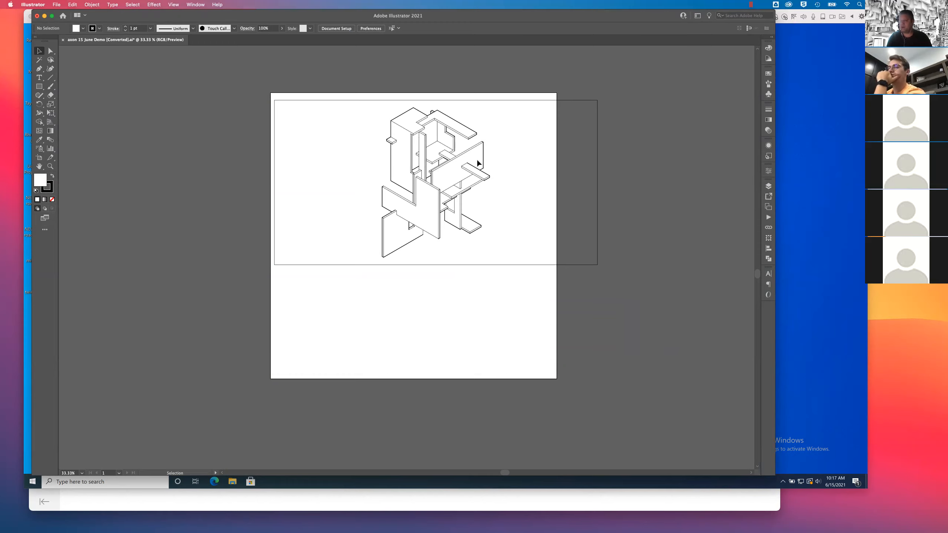
left_click_drag(238, 80, 663, 296)
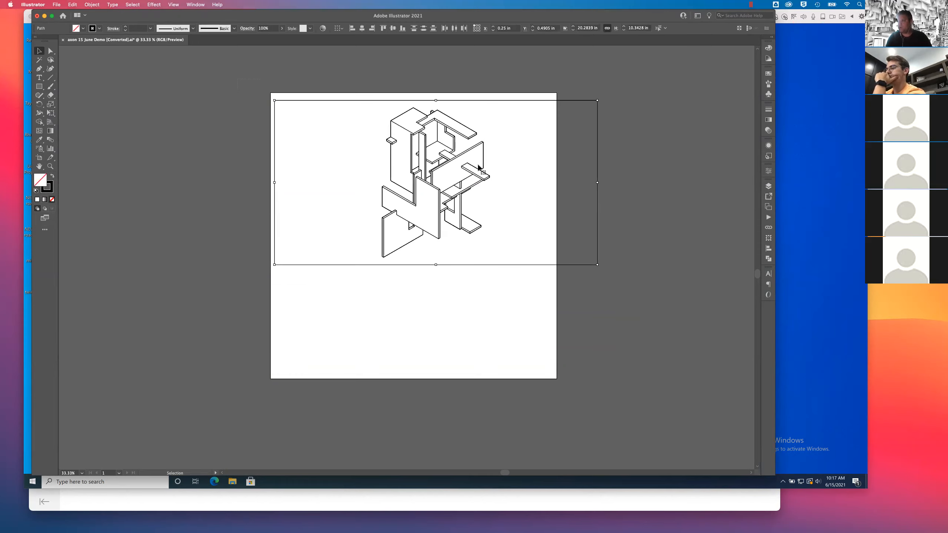
left_click_drag(459, 161, 435, 211)
left_click(630, 173)
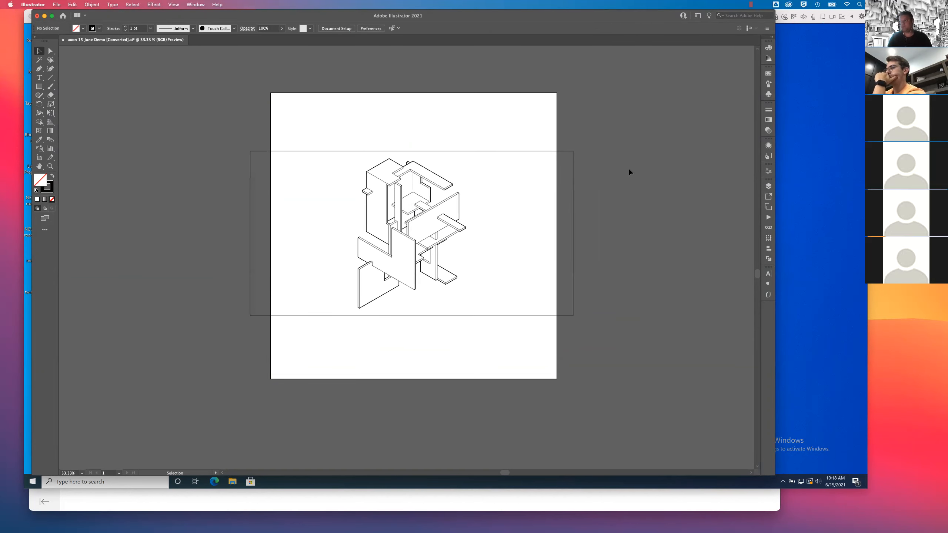
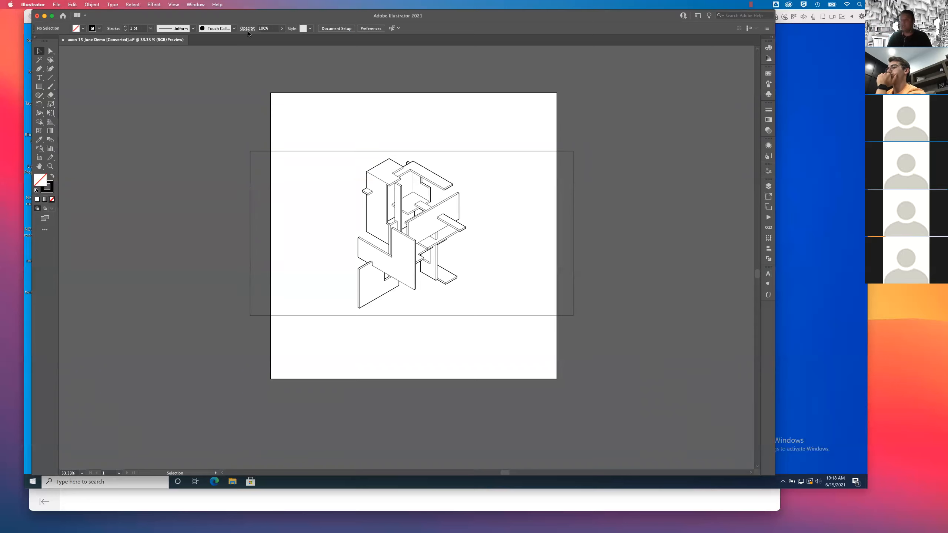
Create a new layer at the bottom of the layer stack, beneath the Make2D scene silhouette curves layer.
left_click(769, 187)
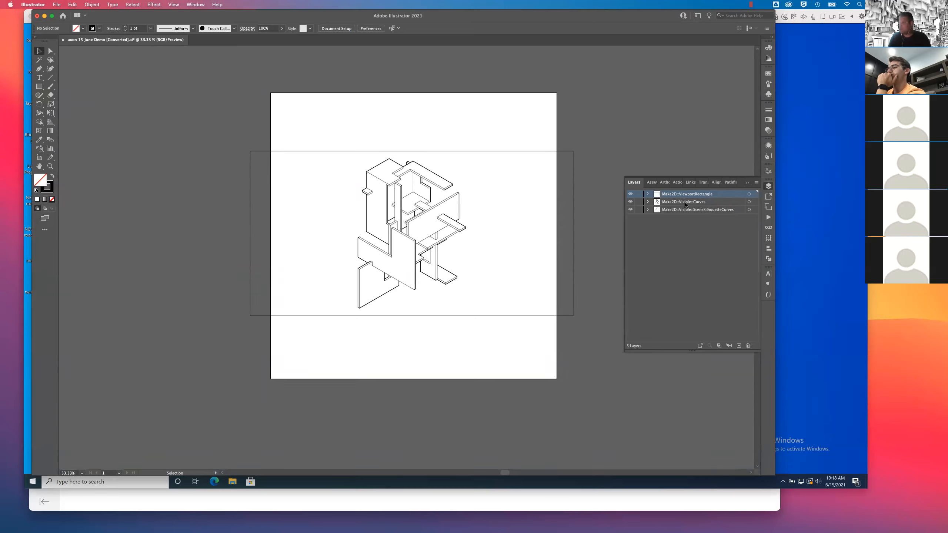
left_click(743, 211)
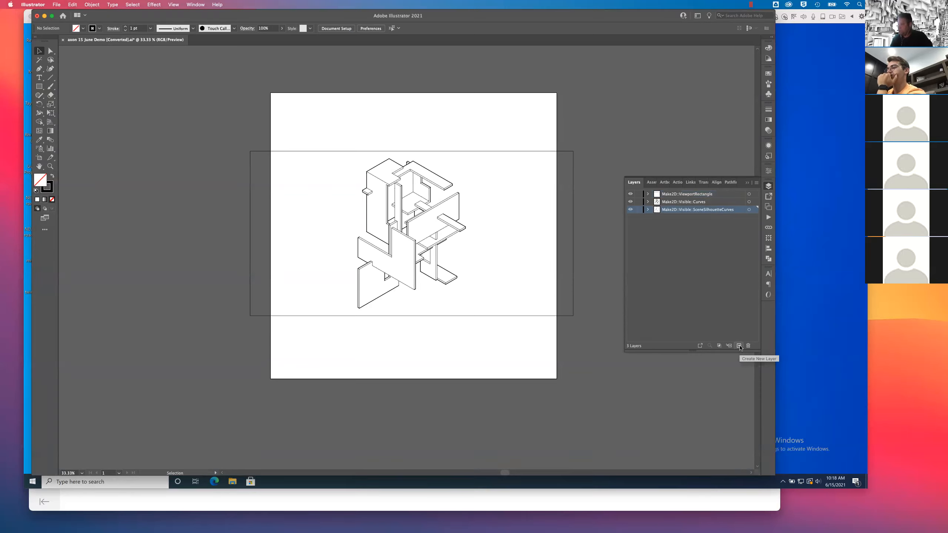
left_click(739, 347)
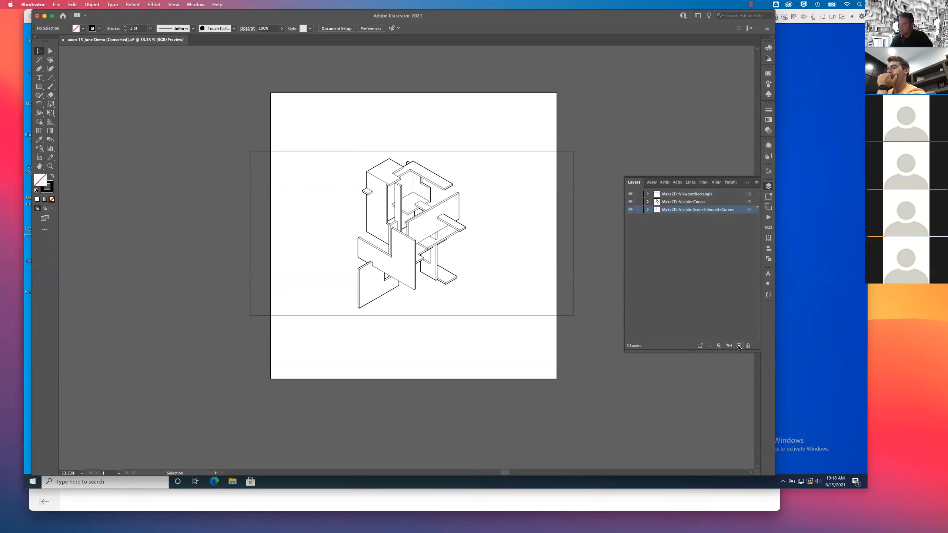
left_click_drag(674, 211, 672, 224)
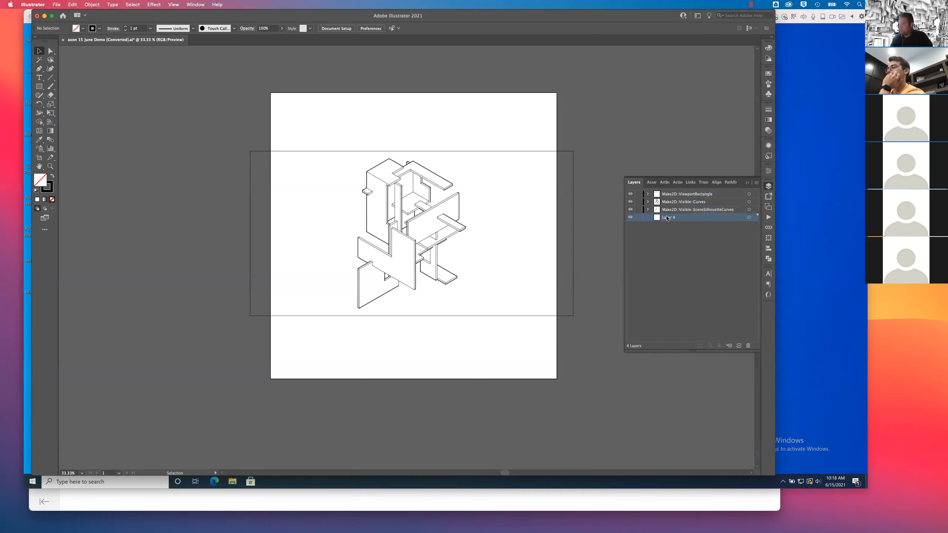
Rename the new bottom layer as Rendering Underlay.
double_click(669, 218)
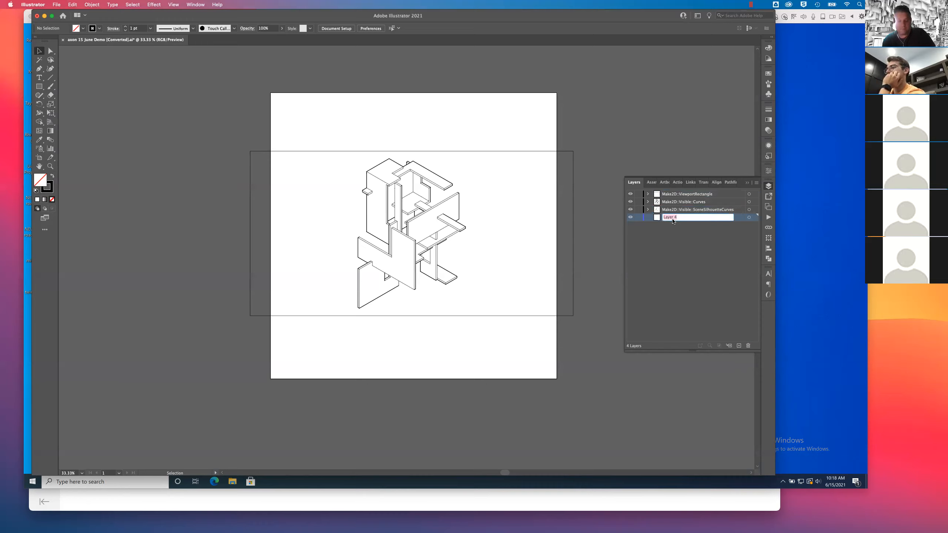
type("Renderiing")
key("BackSpace")
key("BackSpace")
key("BackSpace")
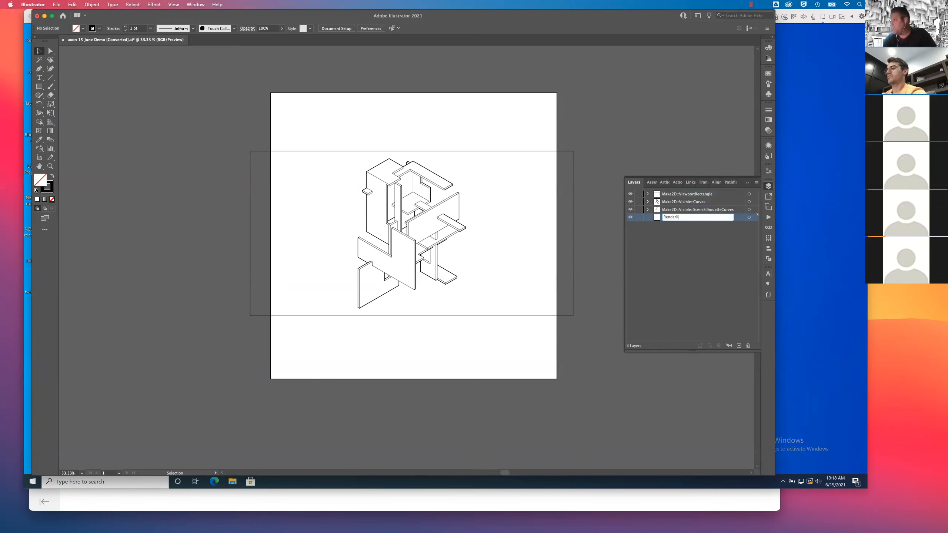
type("ng Underlay")
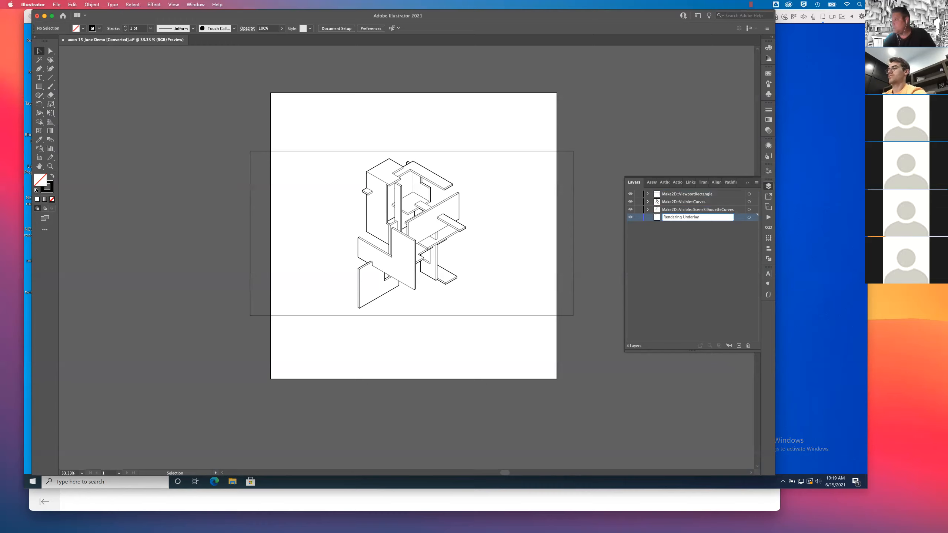
key("Return")
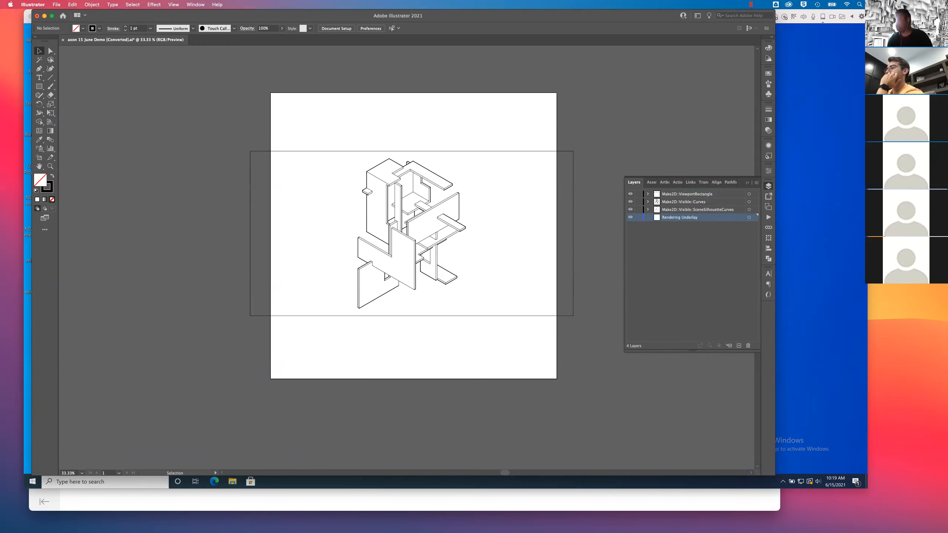
Place axonTest01 June 15.png from the Desktop as a linked image on the Rendering Underlay layer, near the artboard's upper-left corner.
left_click(750, 218)
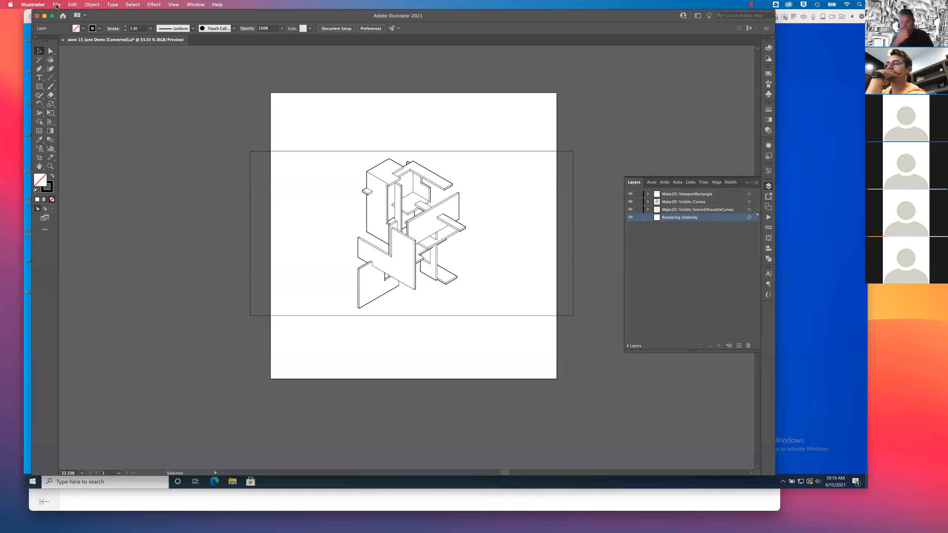
left_click(57, 4)
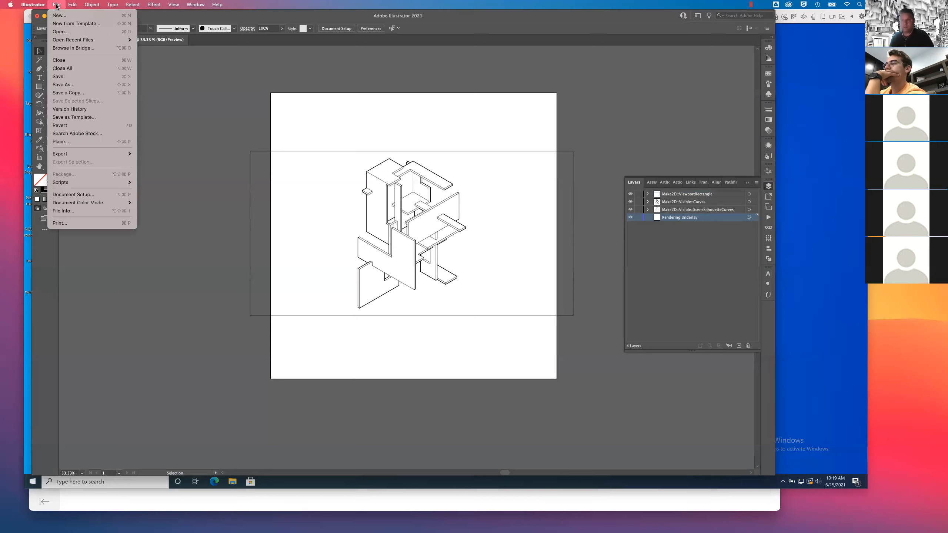
left_click(65, 142)
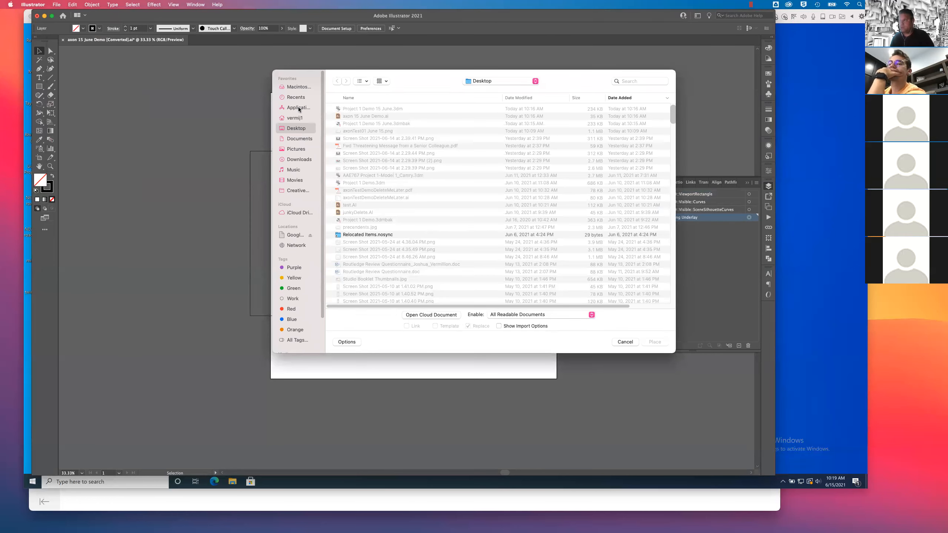
left_click(377, 132)
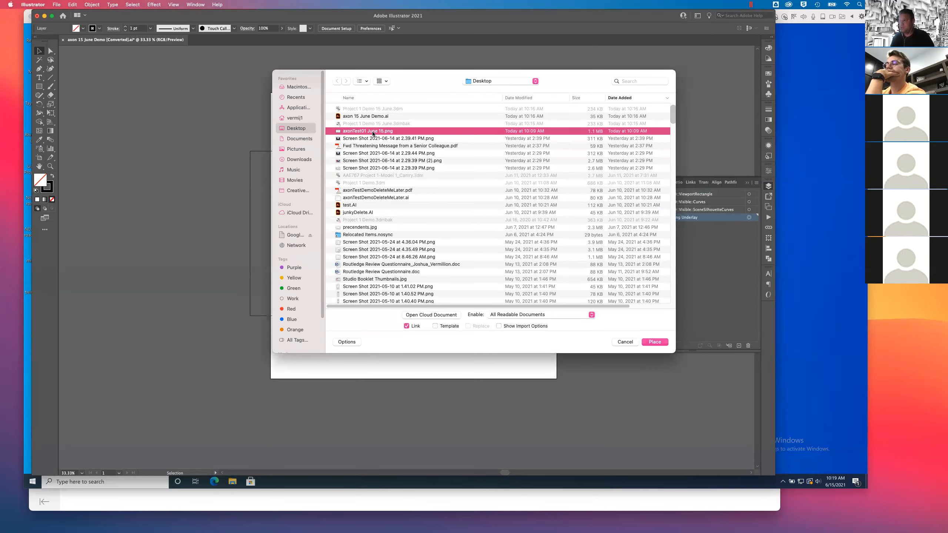
key("Return")
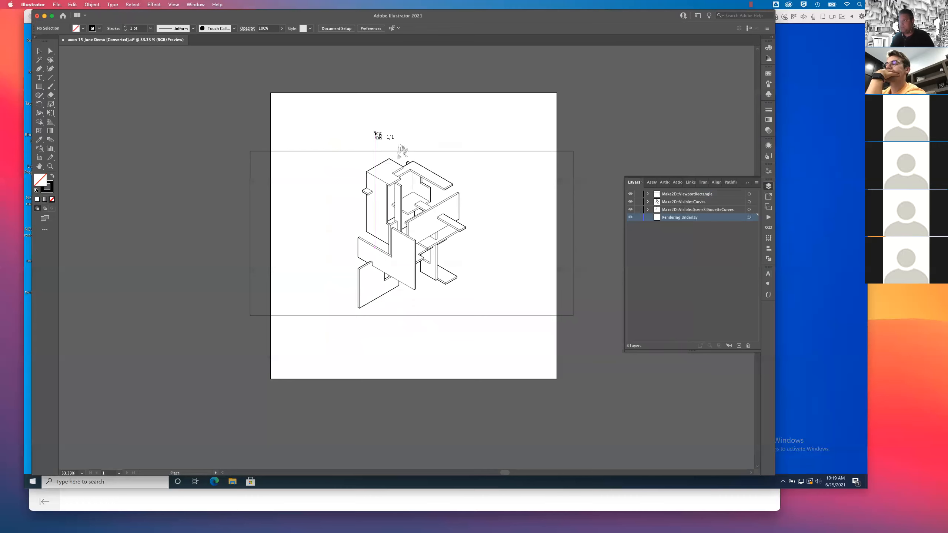
left_click(205, 78)
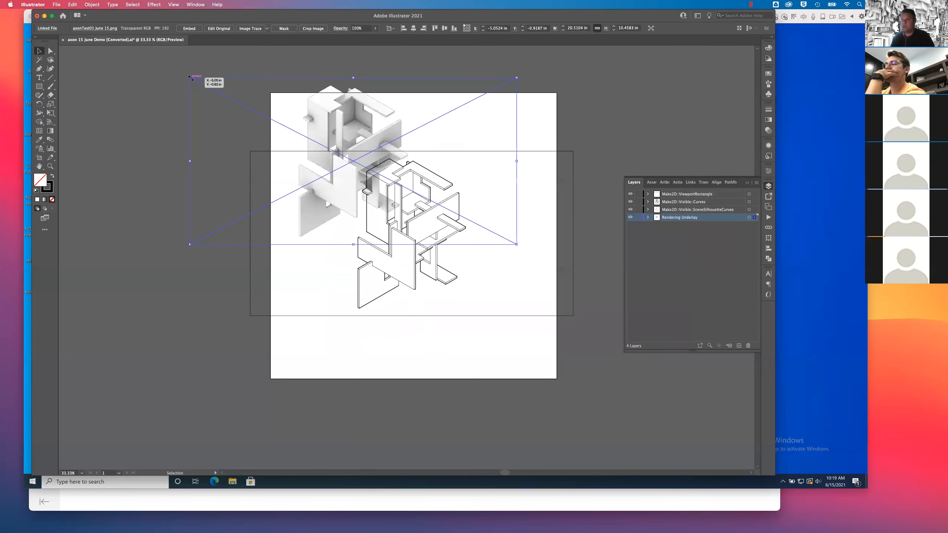
Move the placed rendering to the right so it overlaps the artboard's upper-right corner, and deselect it.
left_click_drag(328, 109, 444, 119)
left_click_drag(531, 127, 554, 130)
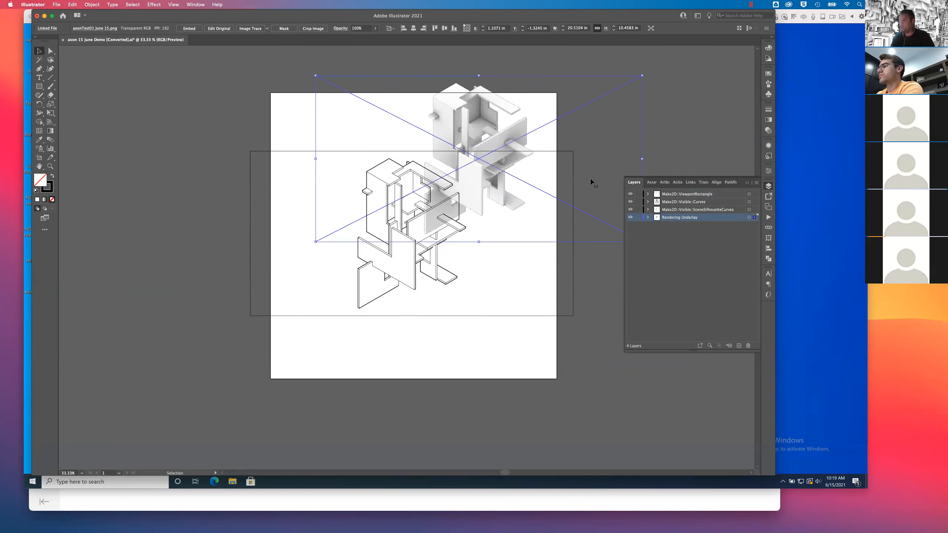
left_click(665, 149)
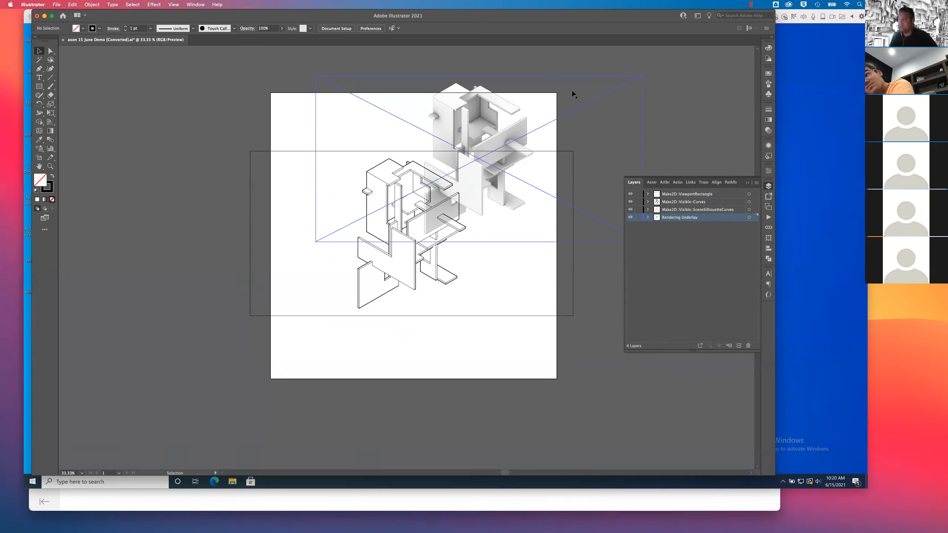
Compare the width and height of the viewport rectangle with those of the placed rendering.
left_click(297, 151)
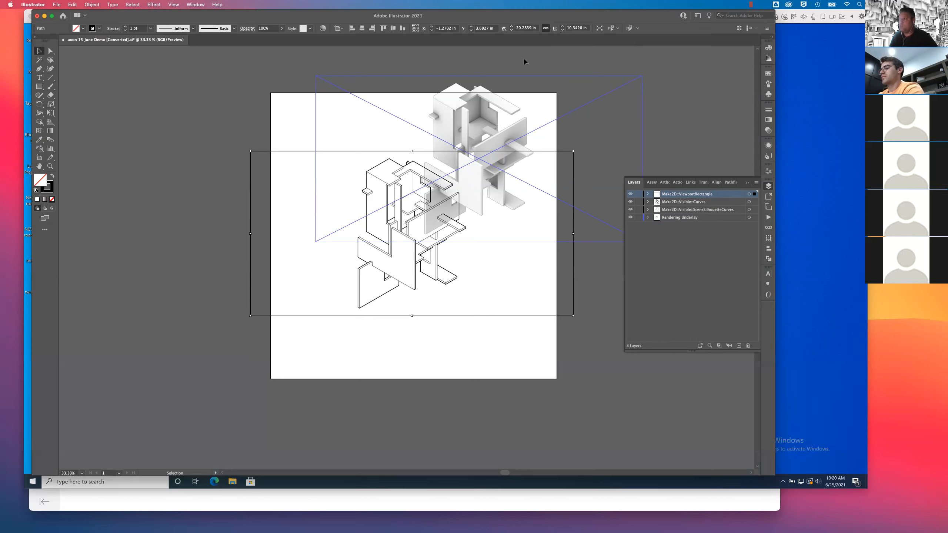
left_click(460, 107)
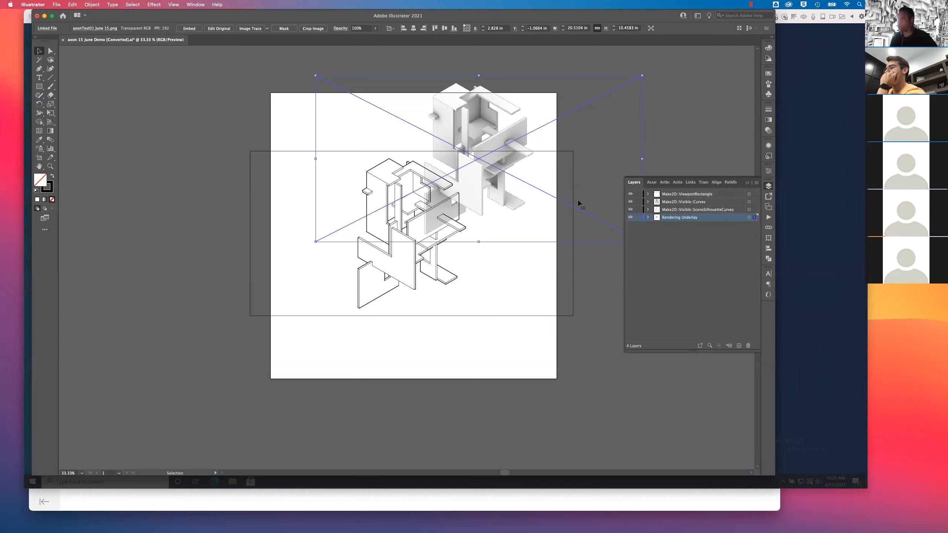
left_click(531, 54)
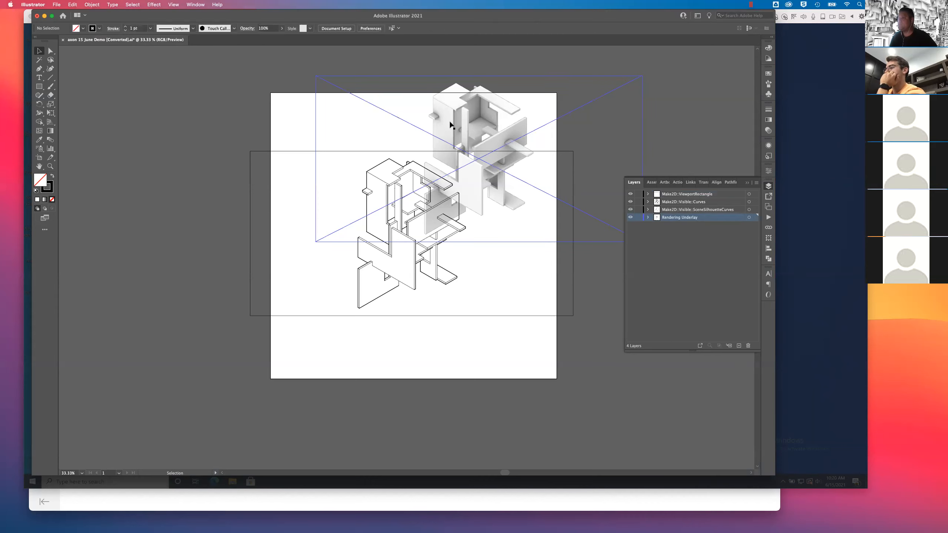
Copy the viewport rectangle's width and open the placed rendering's width for editing.
left_click(290, 152)
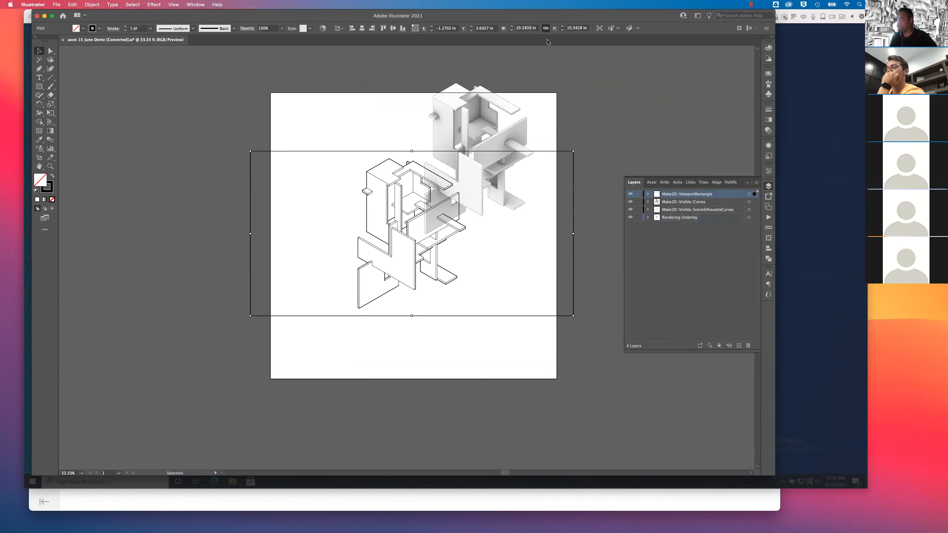
left_click(537, 28)
key("super+c")
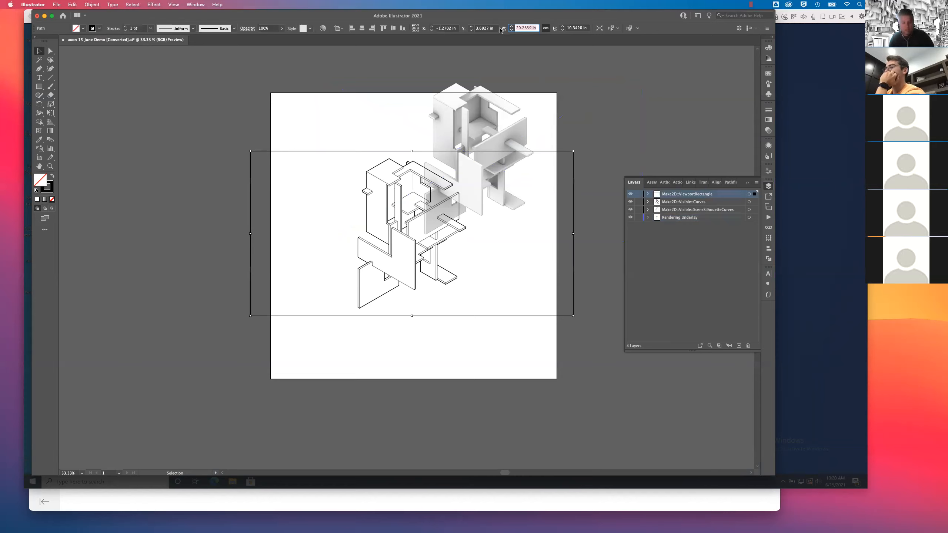
left_click(527, 104)
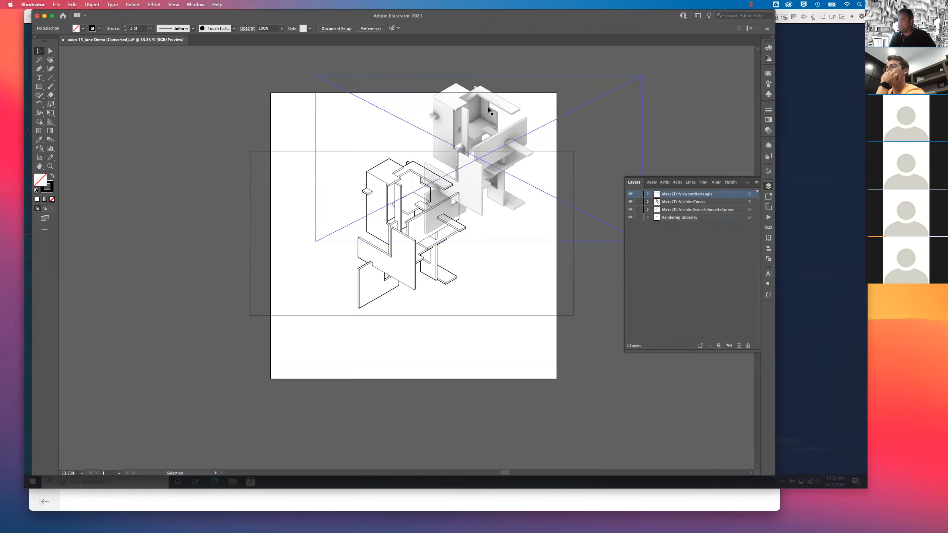
left_click(583, 28)
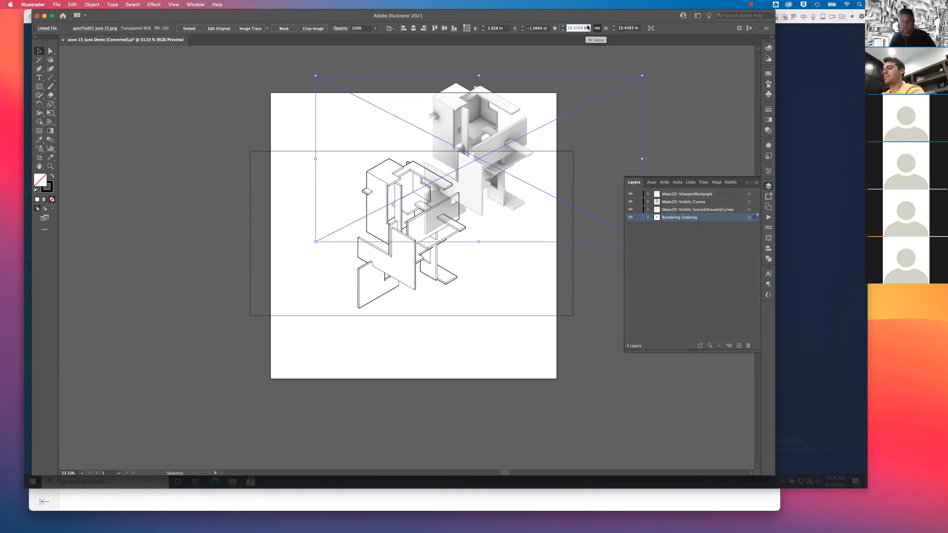
Set the linked rendering's width to 20.2839 in with proportions kept, and check its dimensions against the viewport rectangle.
left_click_drag(587, 28, 539, 27)
key("BackSpace")
key("super+v")
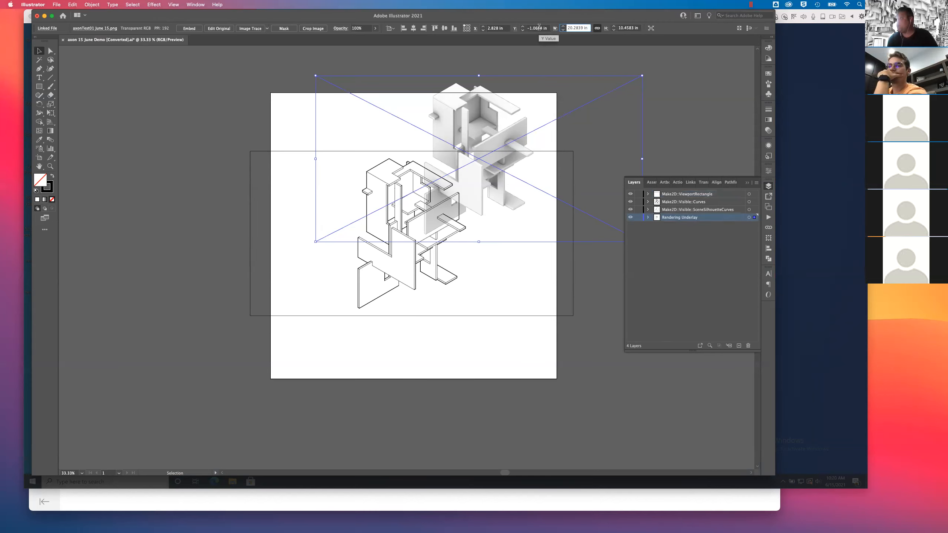
key("Return")
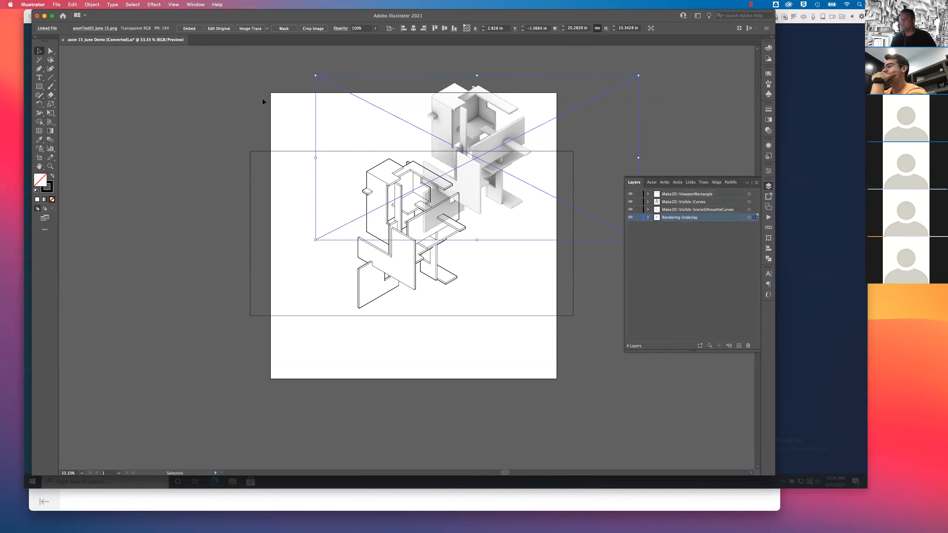
left_click(241, 107)
left_click(312, 152)
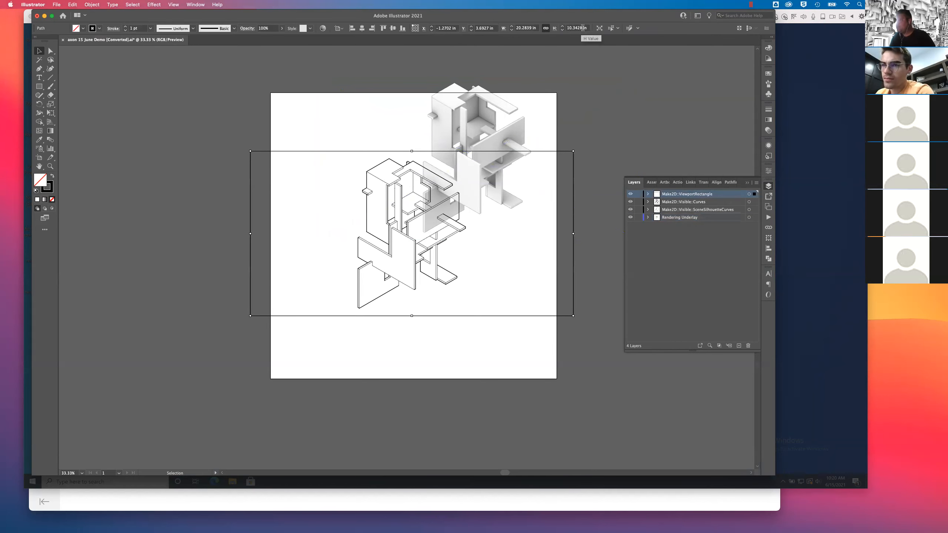
left_click(492, 92)
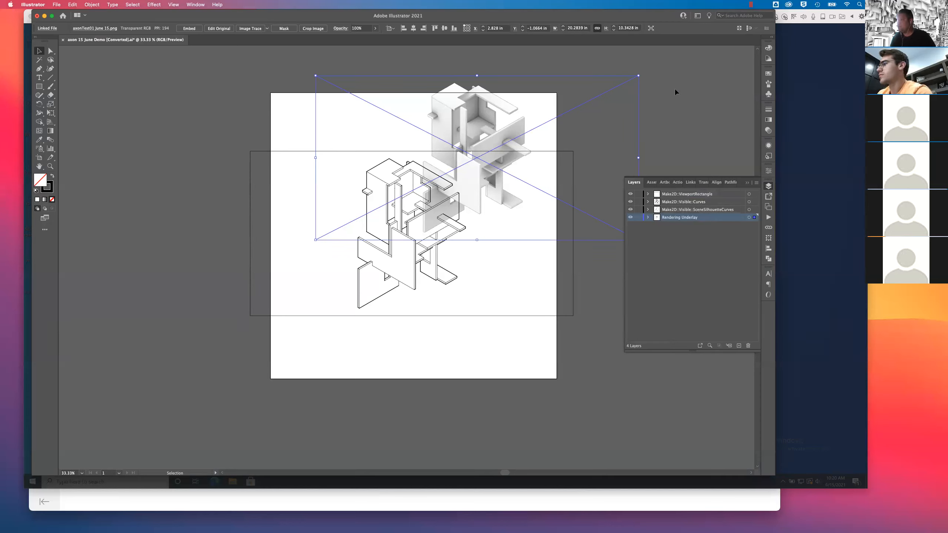
left_click(665, 79)
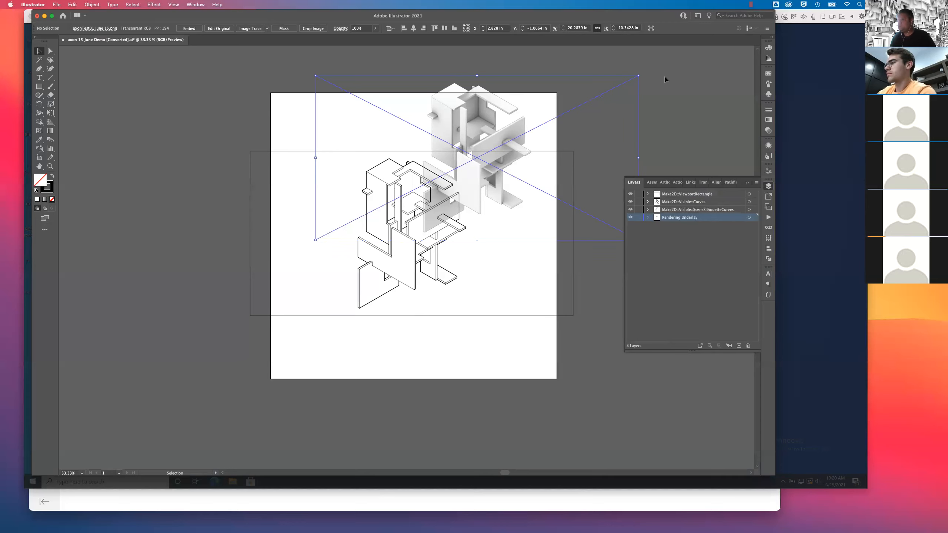
Match the rendering's horizontal position to the viewport rectangle by setting its X value to -1.2702 in.
left_click(288, 151)
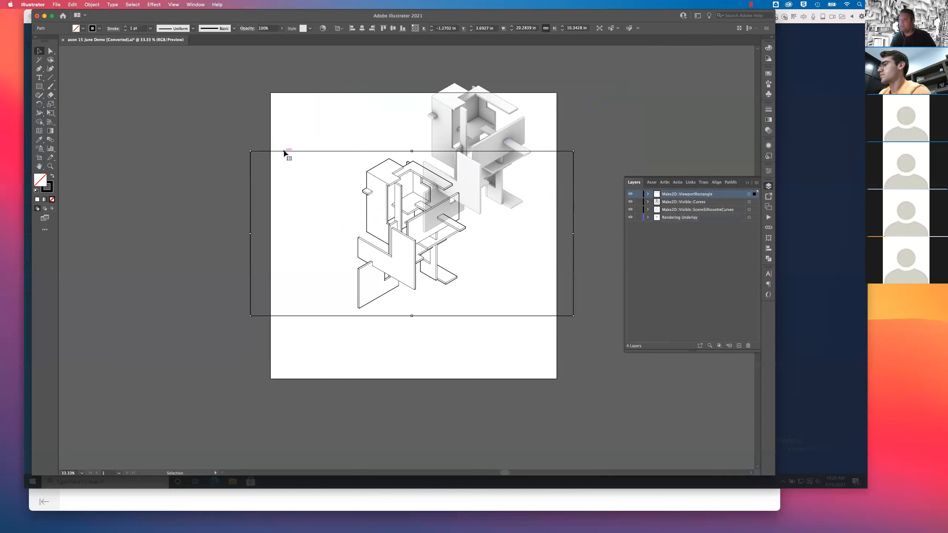
left_click(456, 28)
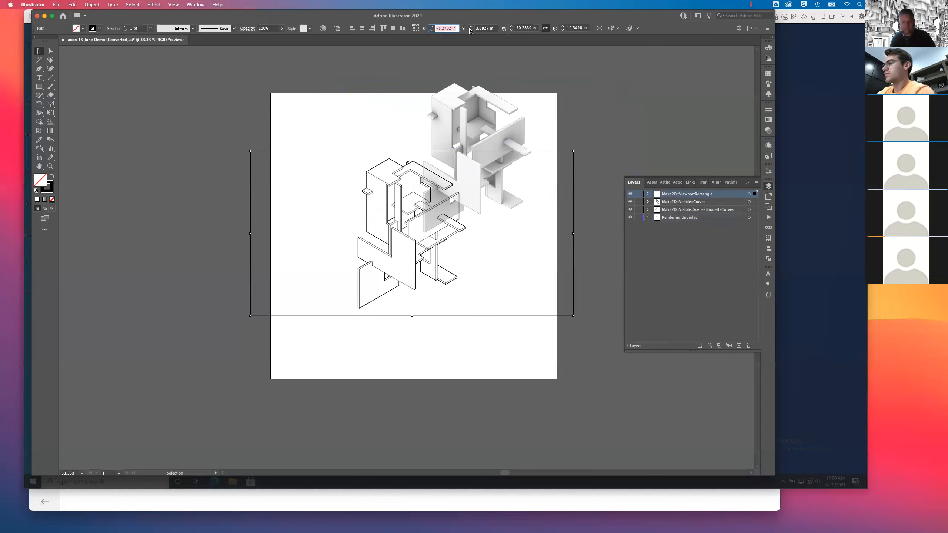
left_click(665, 57)
left_click(444, 90)
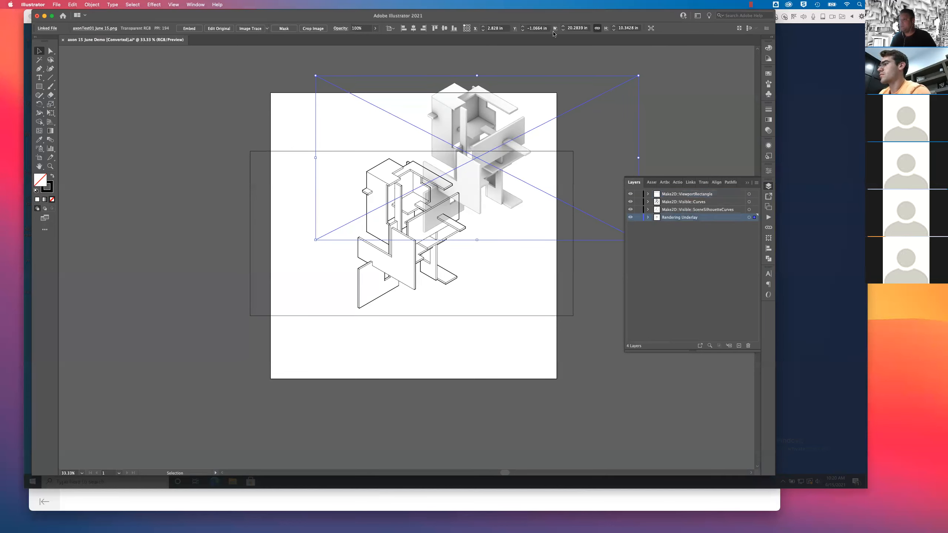
left_click(496, 28)
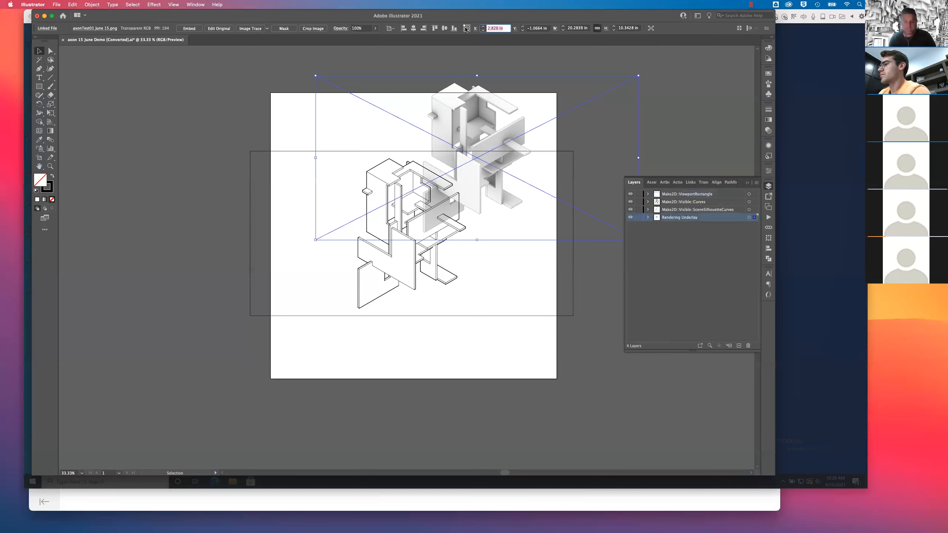
type("-1.2702")
key("Return")
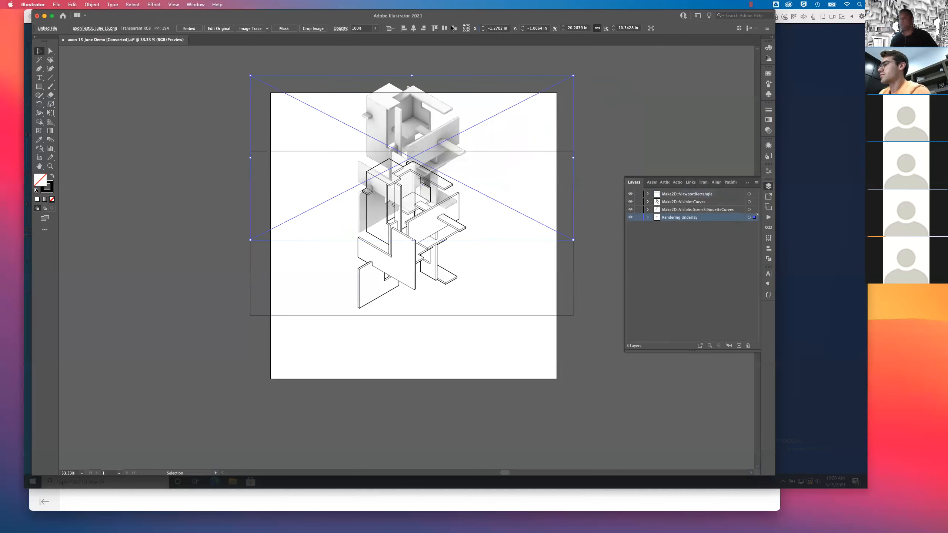
Copy the viewport rectangle's Y value of 3.6927 in to the rendering so it sits under the line drawing.
left_click(216, 135)
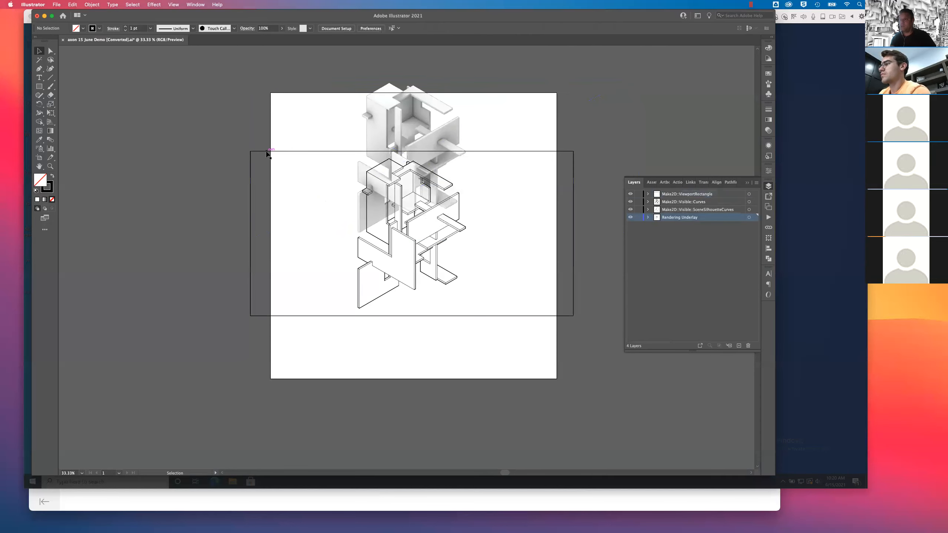
left_click(267, 151)
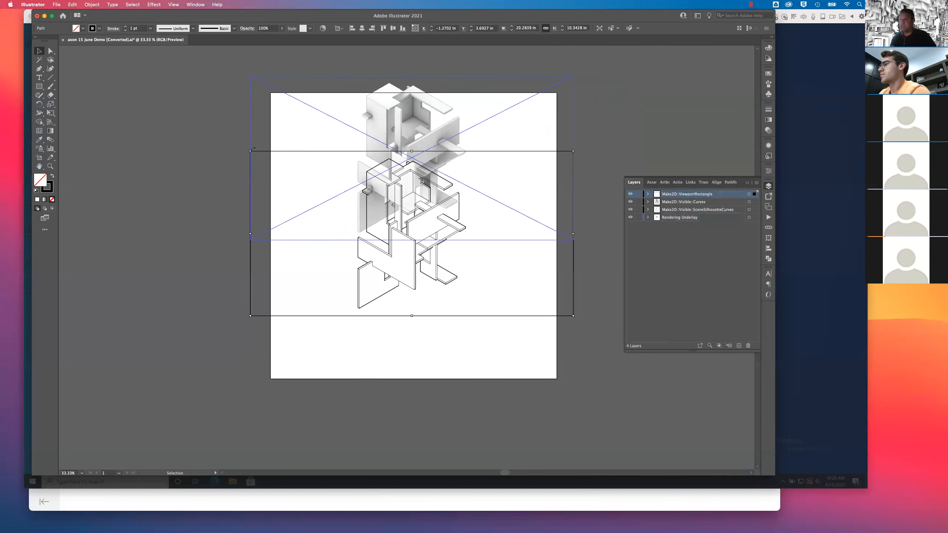
left_click(495, 28)
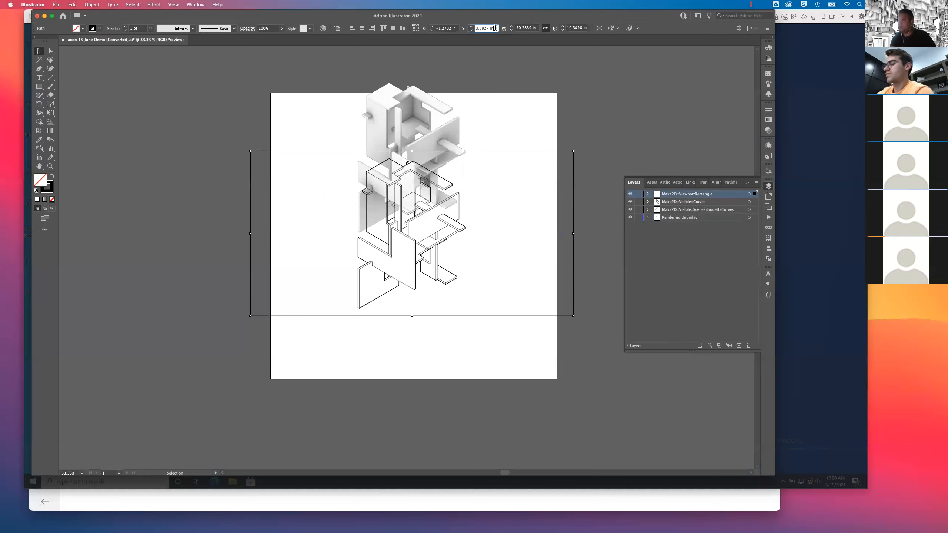
left_click_drag(496, 28, 454, 27)
key("super+c")
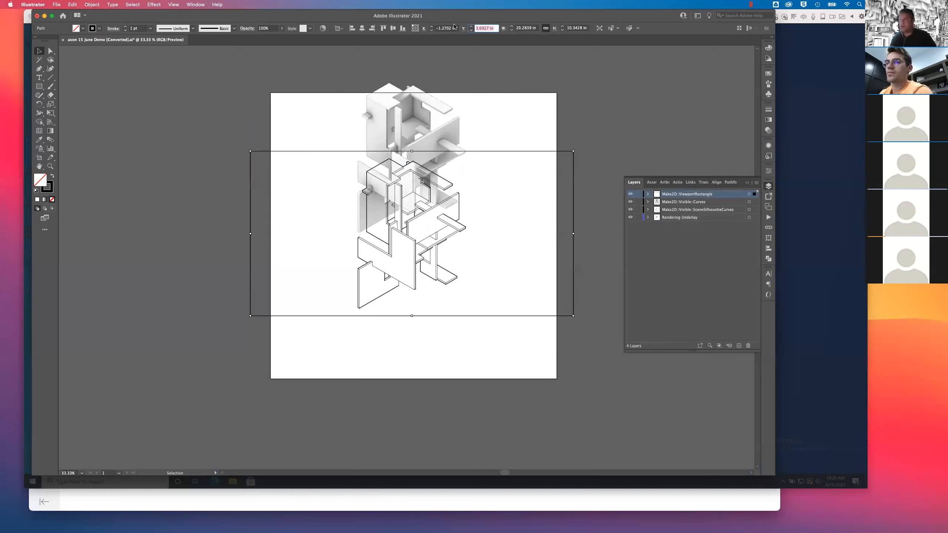
left_click(172, 80)
left_click(386, 113)
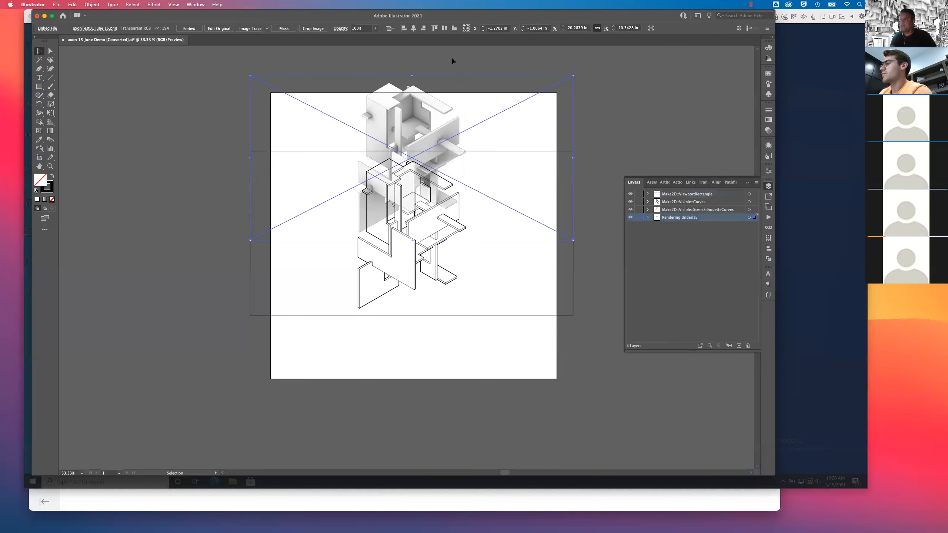
left_click(546, 28)
key("super+v")
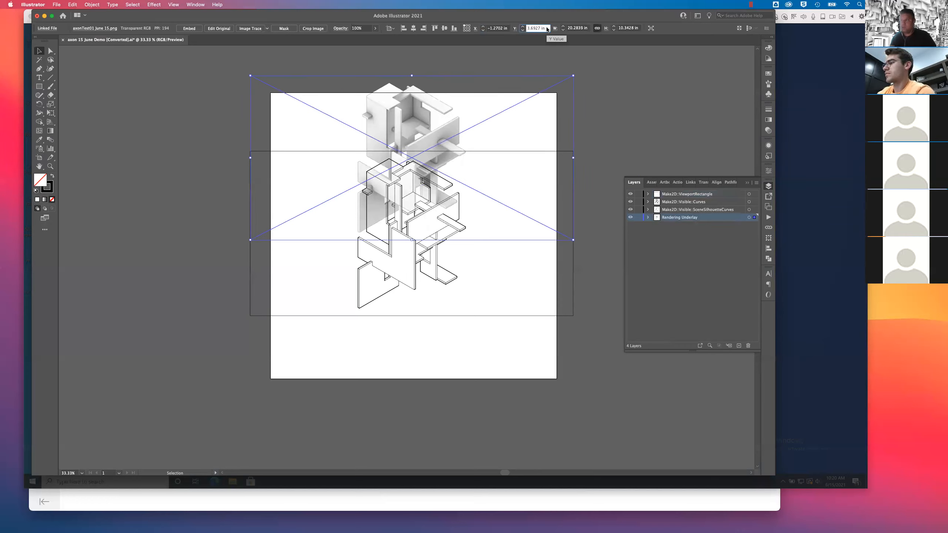
key("Return")
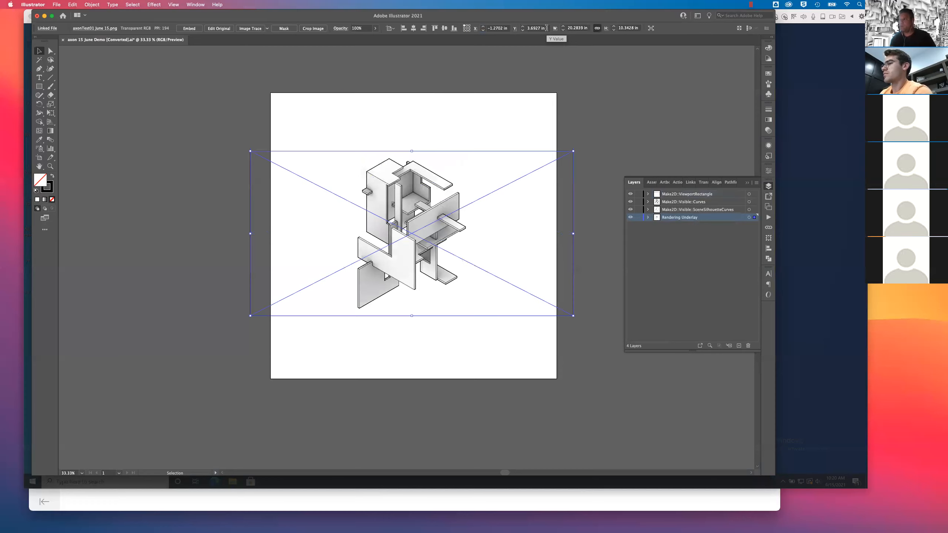
left_click(646, 91)
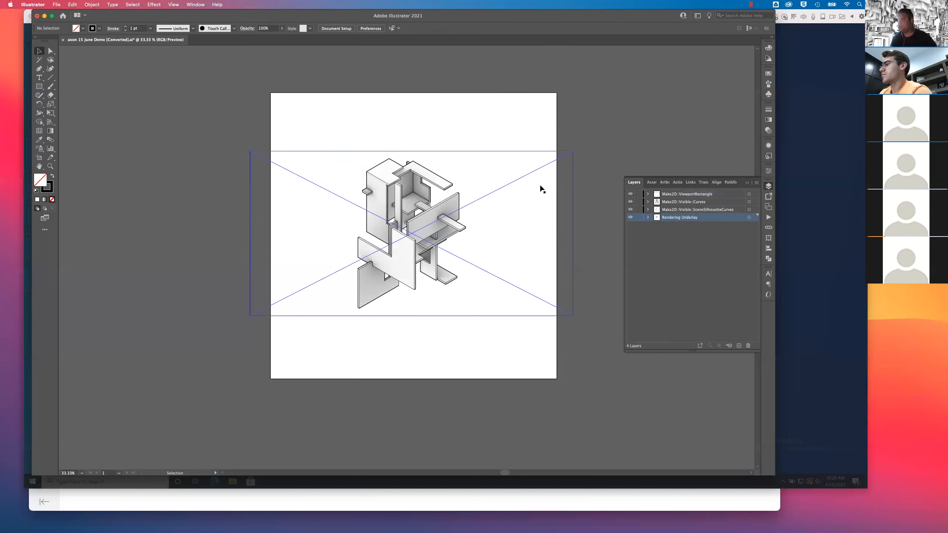
Examine up close how the rendering lines up with the axonometric linework.
left_click(527, 210)
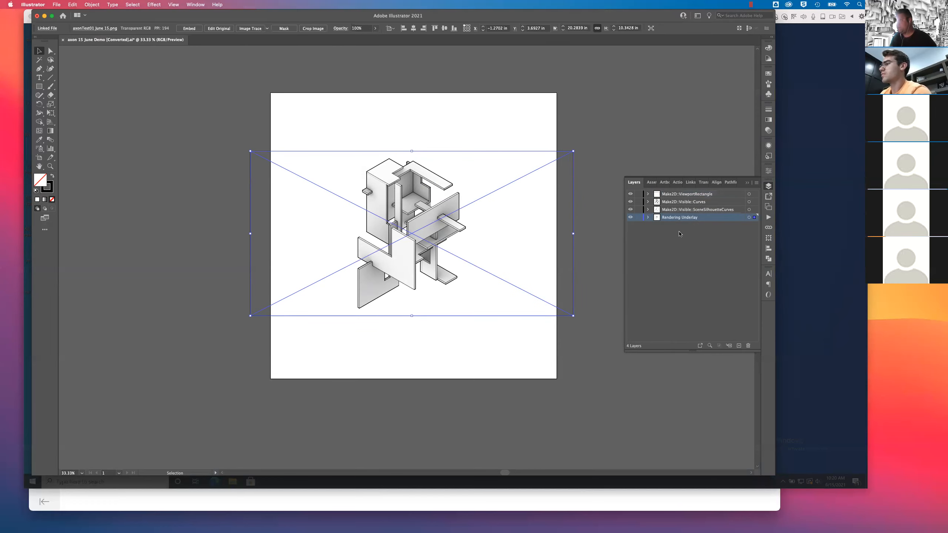
left_click(683, 161)
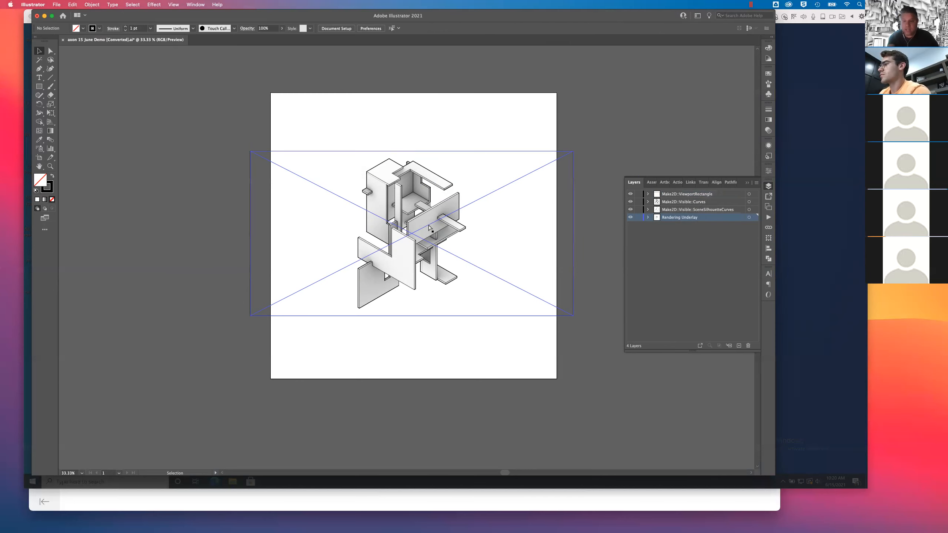
key("super+equal")
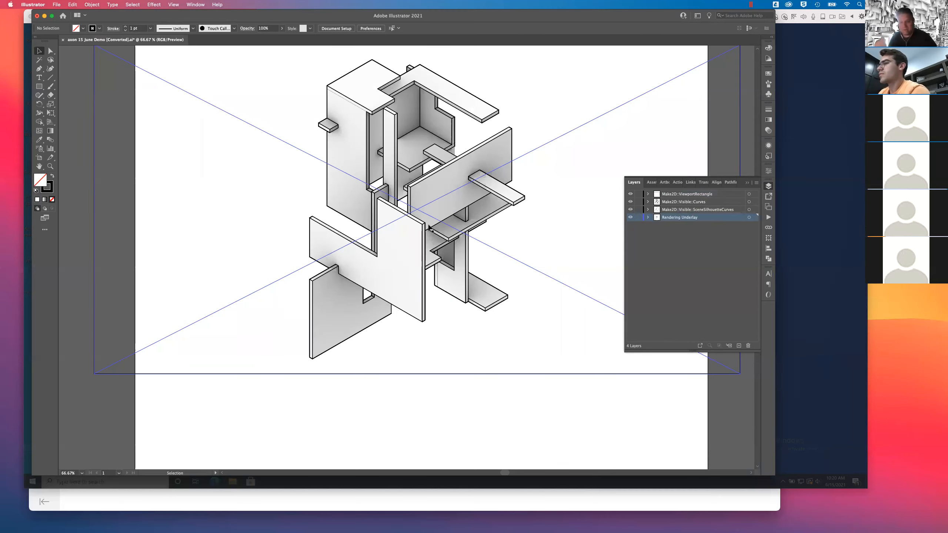
key("super+minus")
key("super+minus")
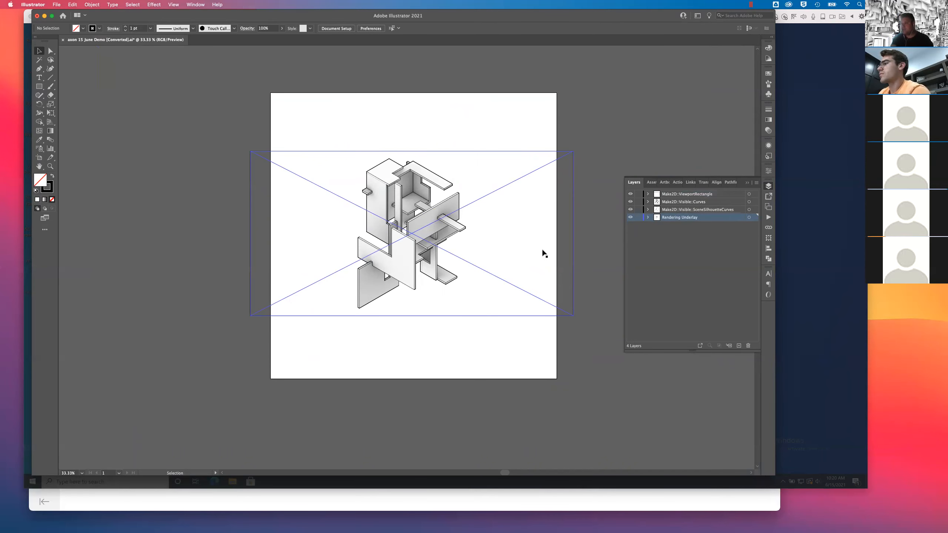
Reduce the linked rendering's opacity to 53% and deselect it.
left_click(533, 192)
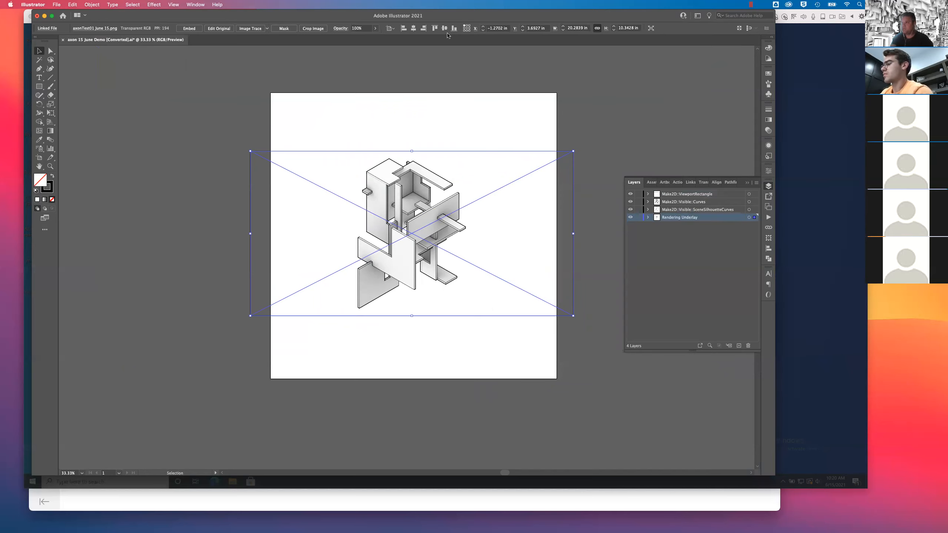
left_click(376, 28)
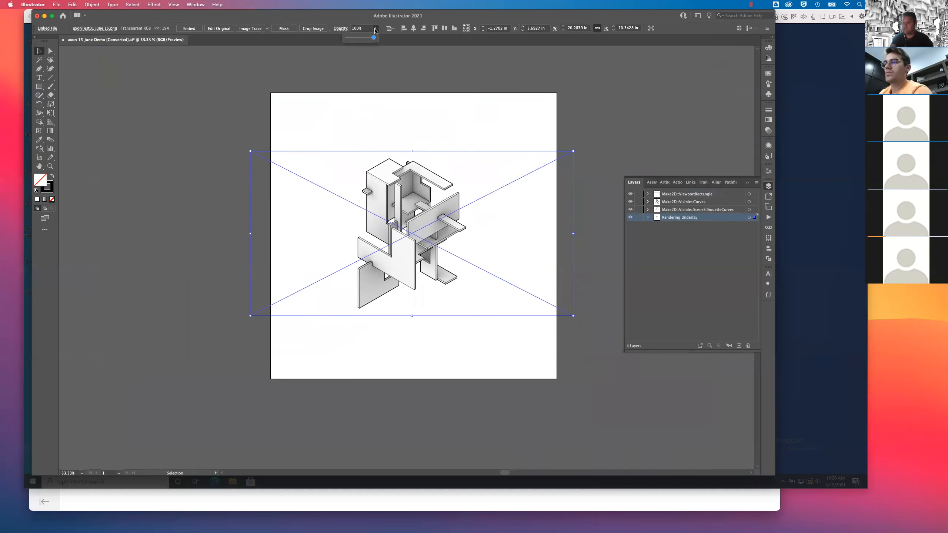
left_click_drag(374, 38, 360, 39)
left_click(363, 77)
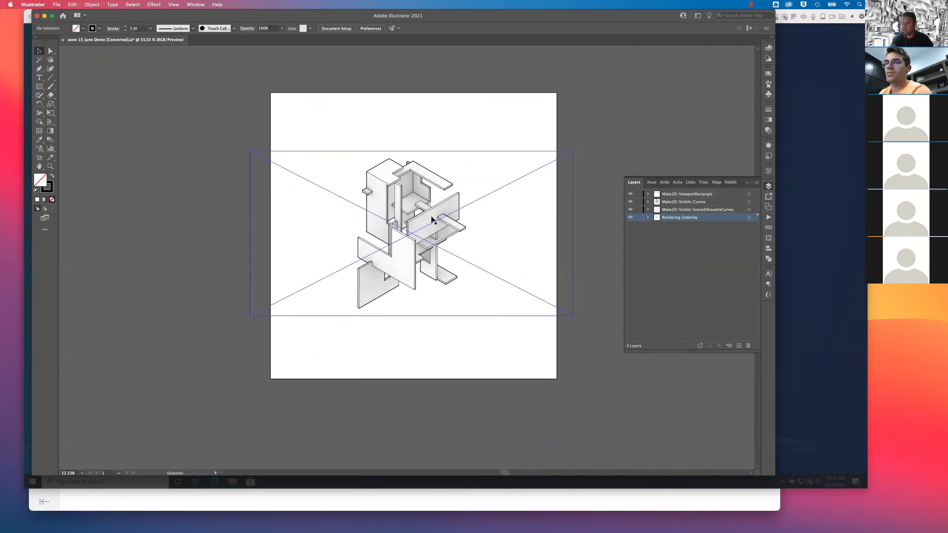
left_click(345, 166)
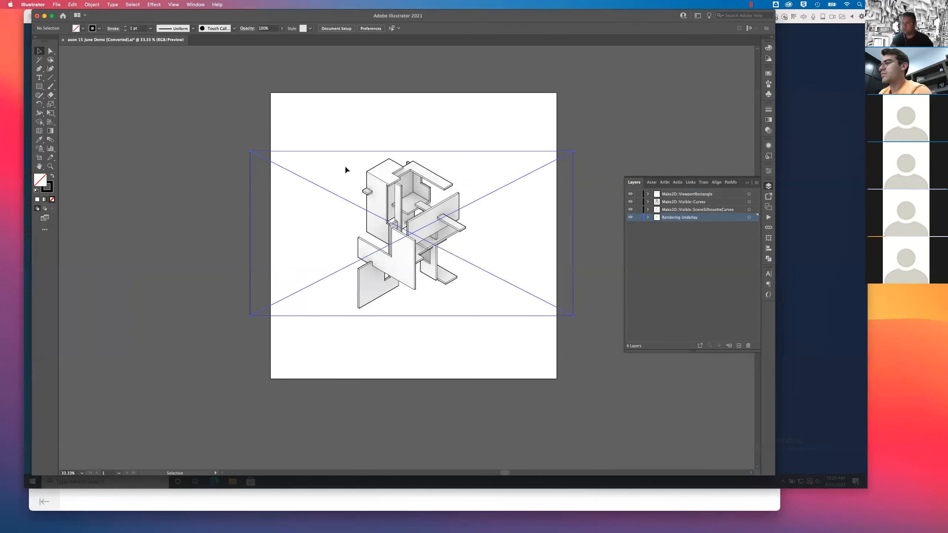
left_click(376, 29)
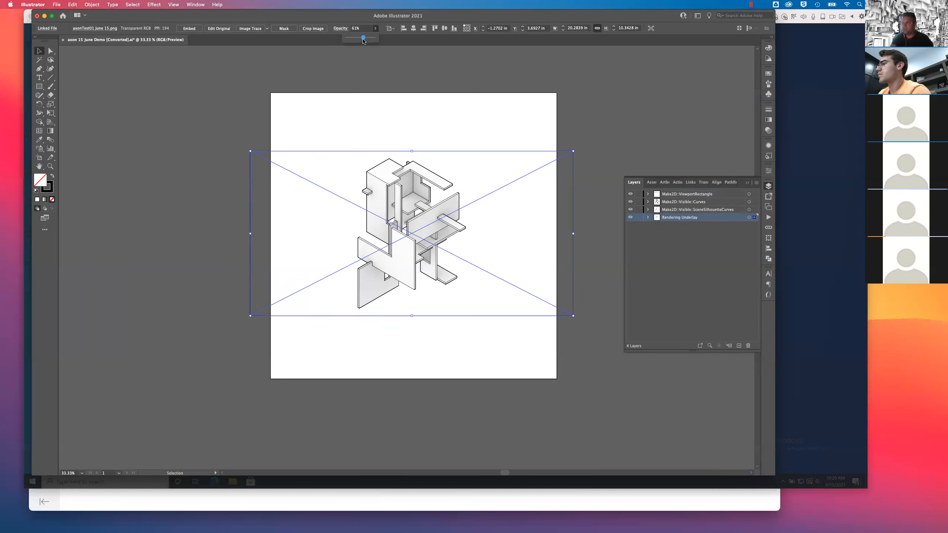
mouse_move(362, 38)
left_mouse_down()
mouse_move(374, 39)
mouse_move(361, 41)
left_mouse_up()
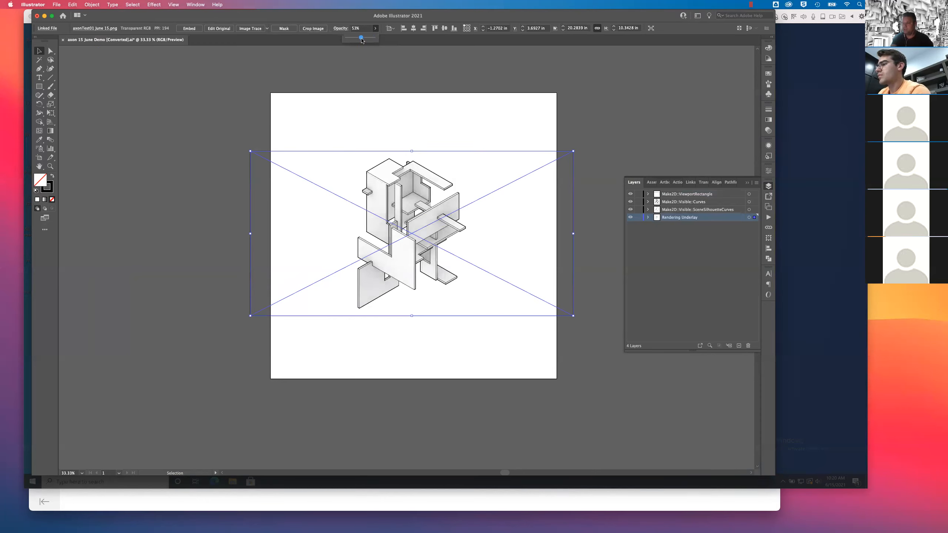
left_click(434, 82)
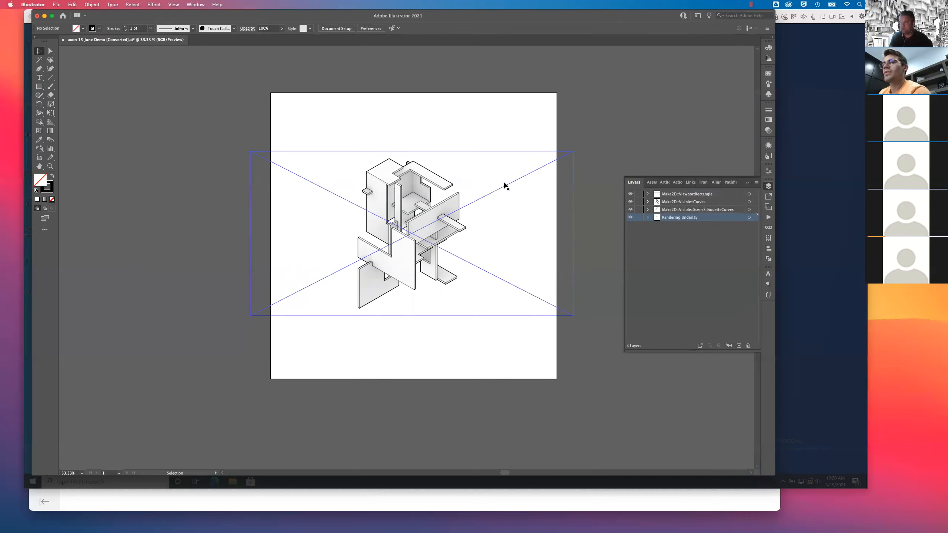
Lock the Rendering Underlay layer, and switch its visibility off and back on to compare the drawing with and without shading.
left_click(638, 218)
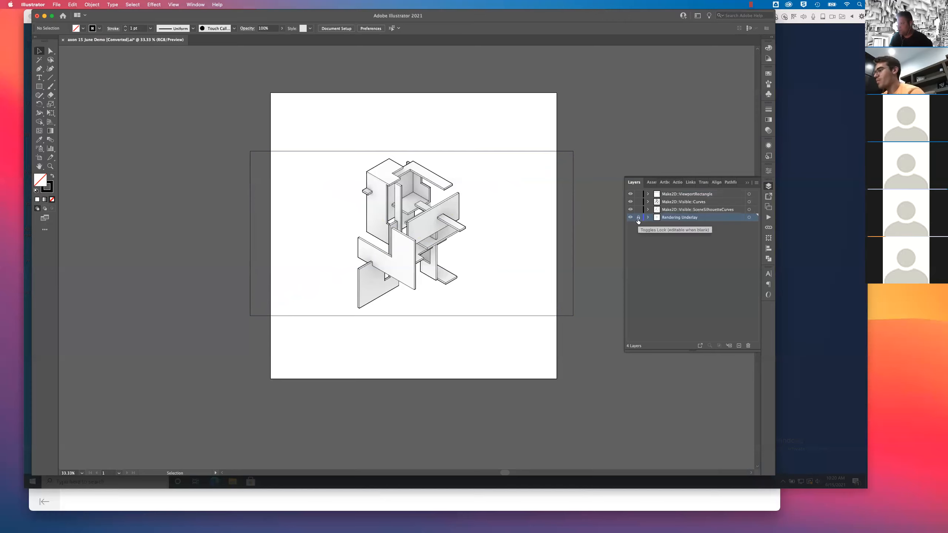
left_click(630, 219)
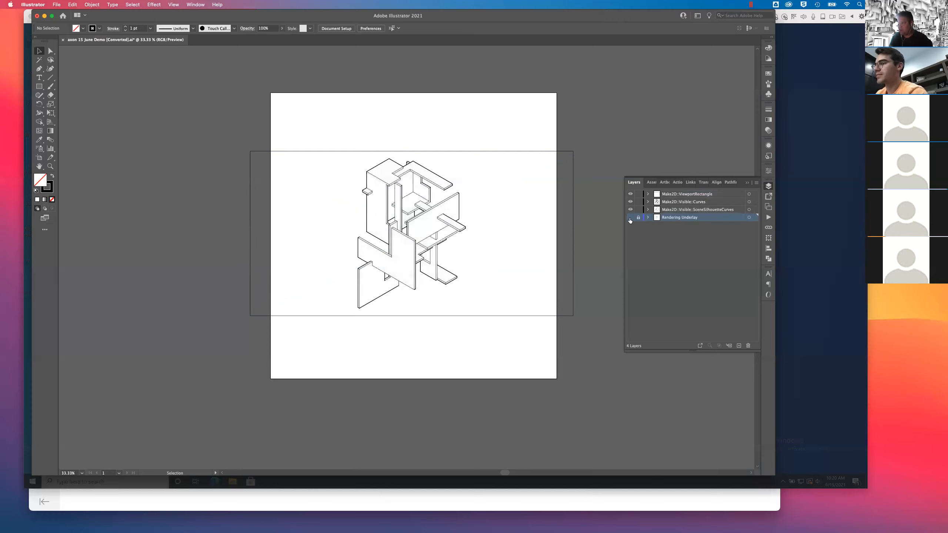
left_click(630, 218)
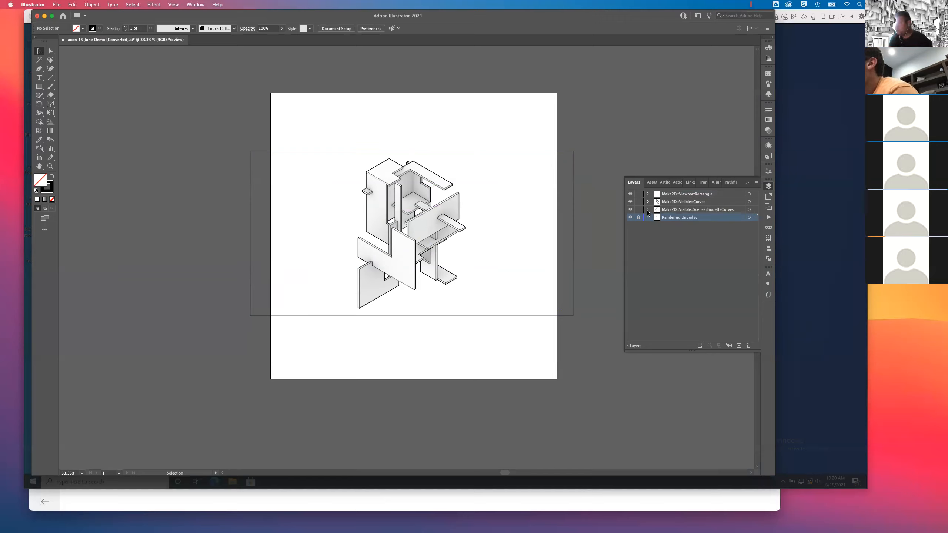
Hide the Make2D ViewportRectangle layer and the Make2D Visible Curves layer.
left_click(631, 194)
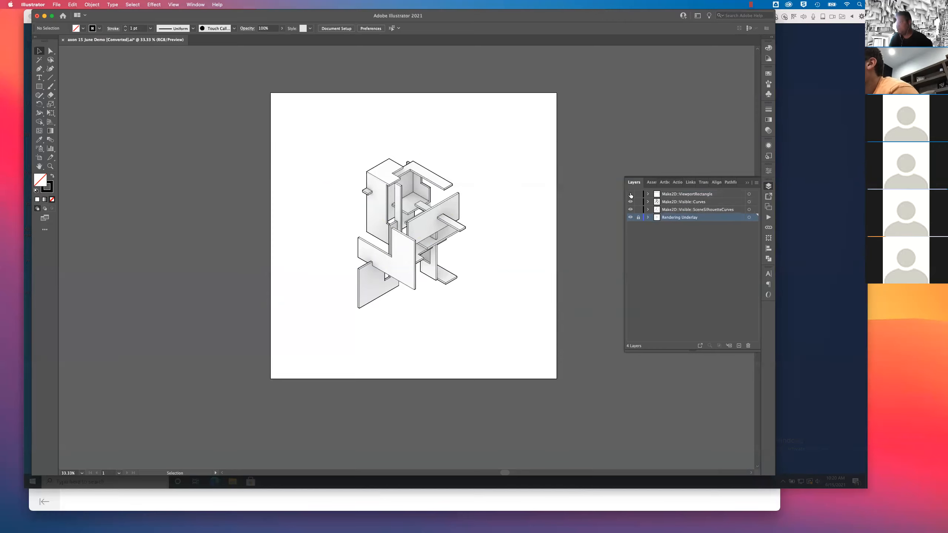
left_click(630, 195)
left_click(630, 194)
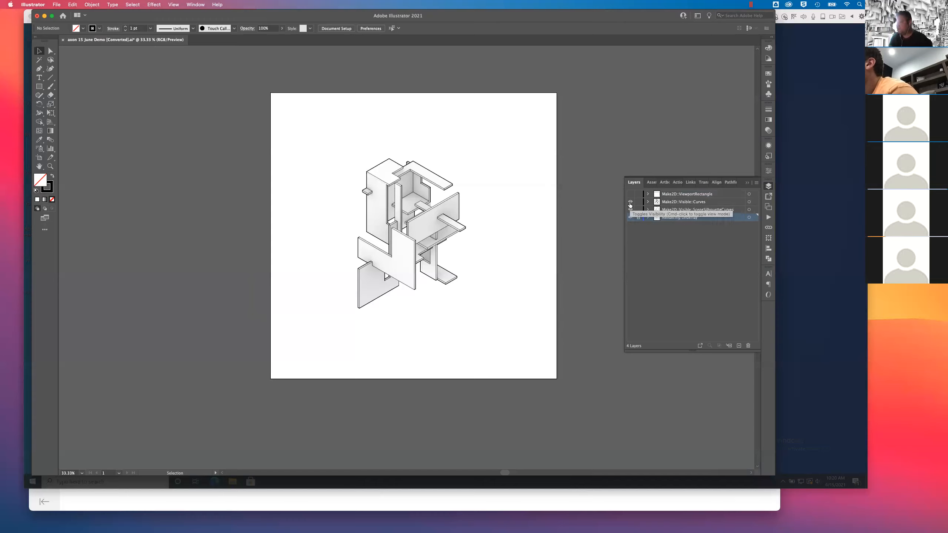
left_click(630, 202)
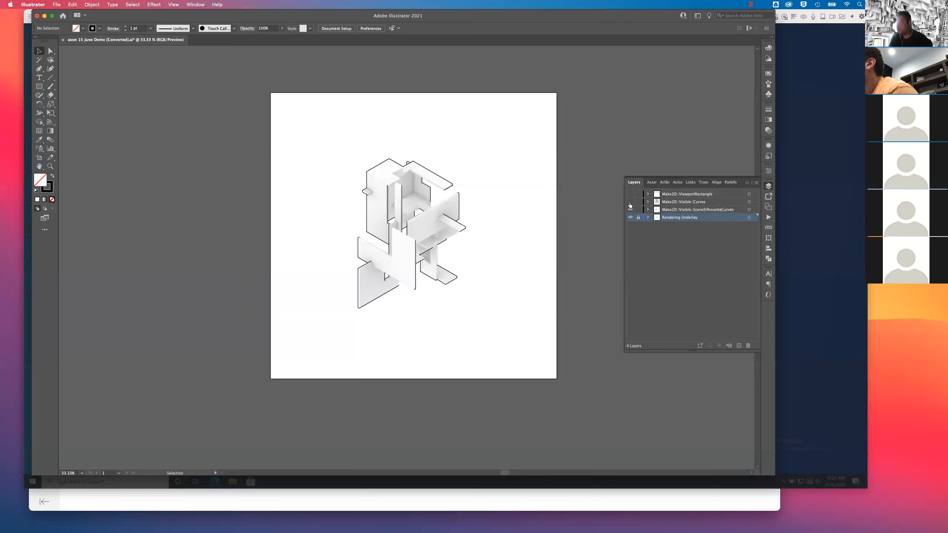
Toggle the Make2D Visible Curves layer to compare the drawing with the silhouette curves alone, and leave it visible.
left_click(630, 203)
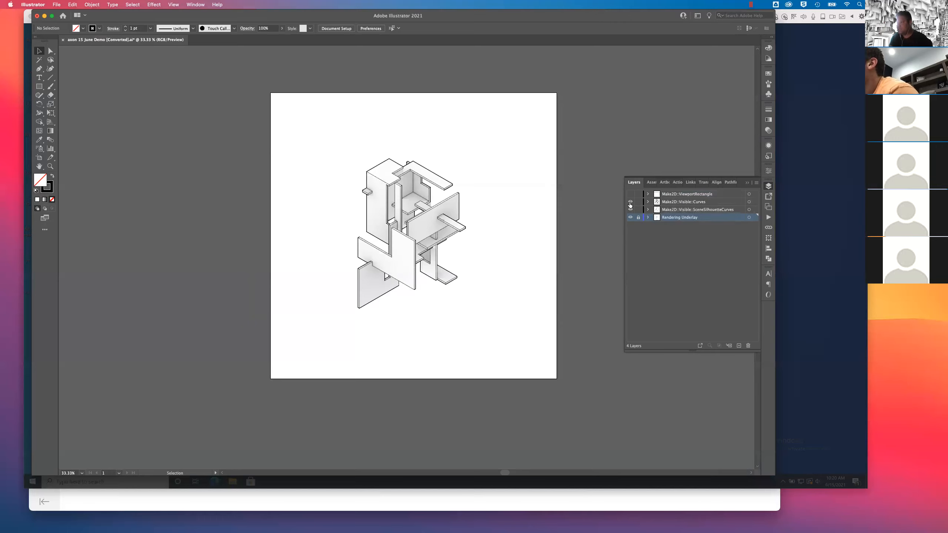
left_click(630, 203)
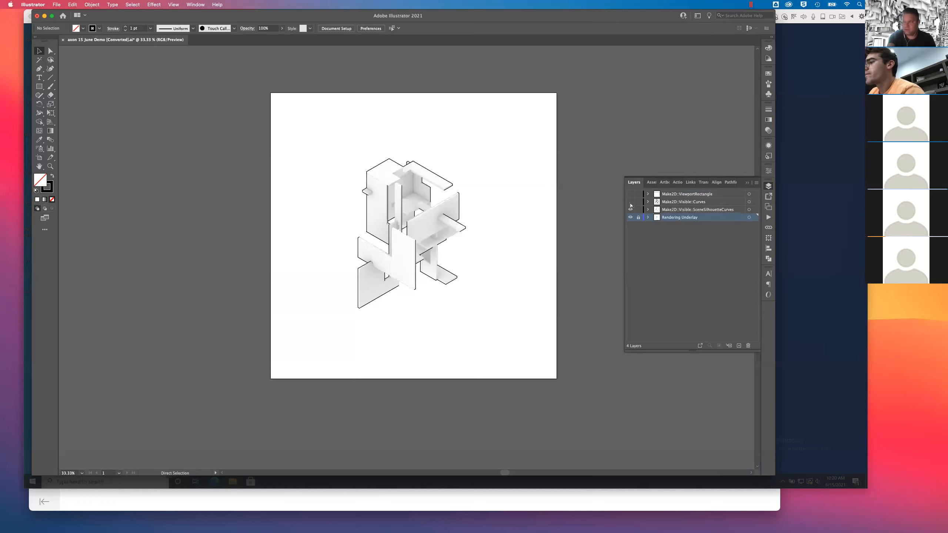
key("super+1")
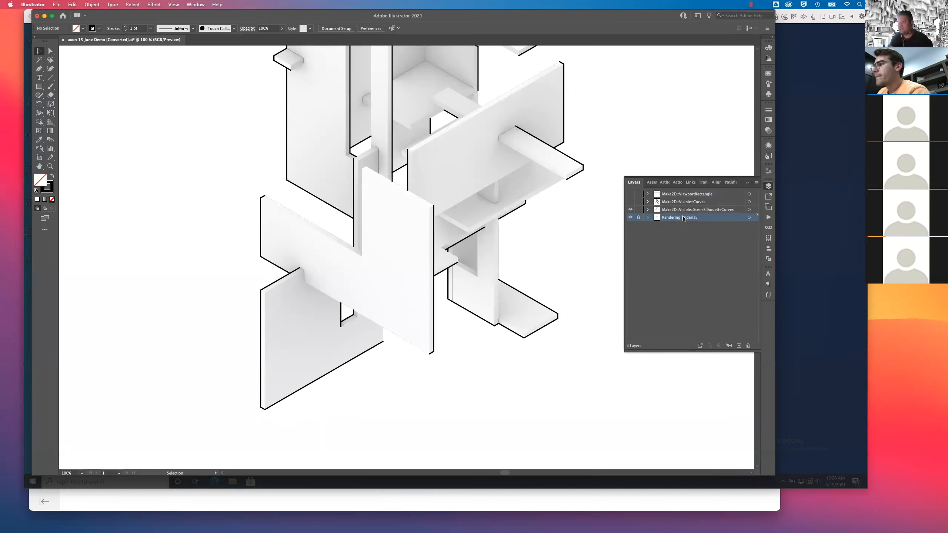
left_click(631, 202)
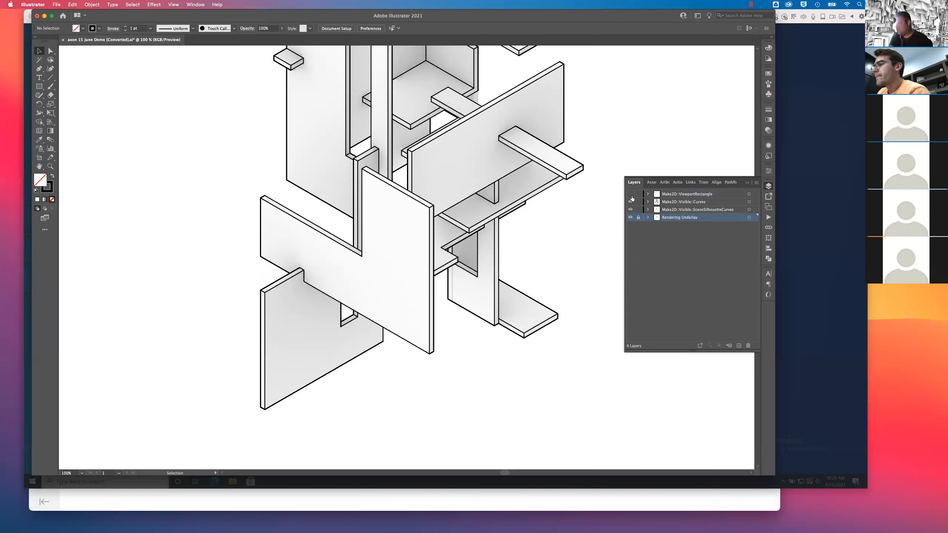
Select all the visible axonometric linework and set its stroke weight to 0.75 pt.
key("super+minus")
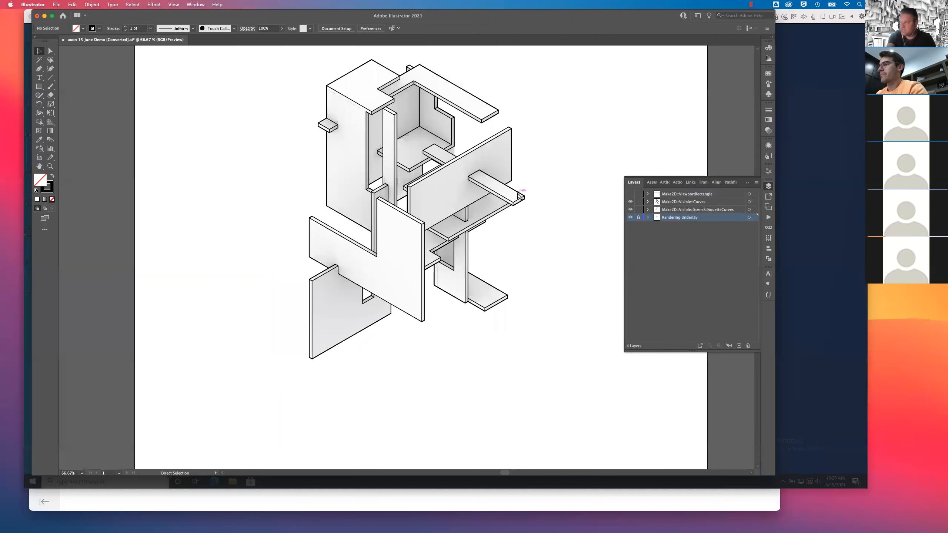
key("super+minus")
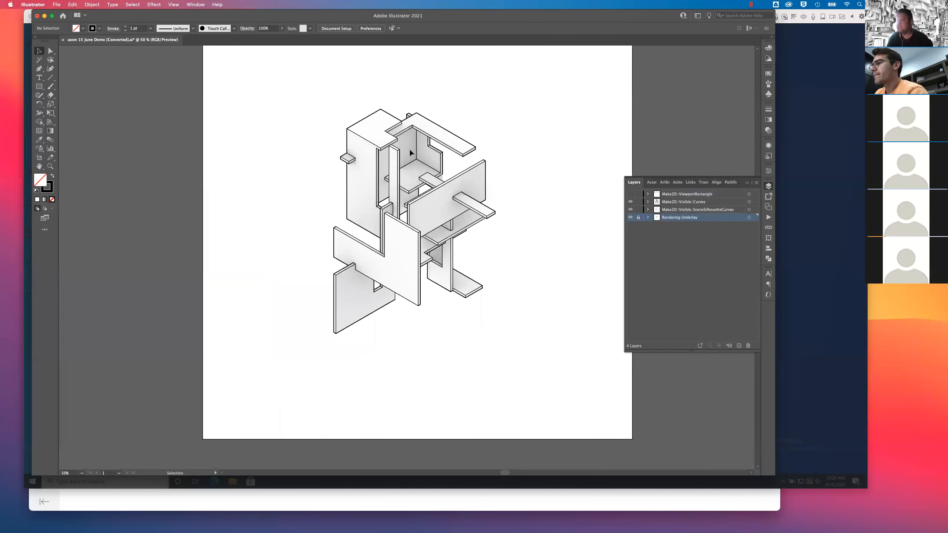
mouse_move(160, 83)
left_mouse_down()
mouse_move(343, 141)
mouse_move(533, 353)
left_mouse_up()
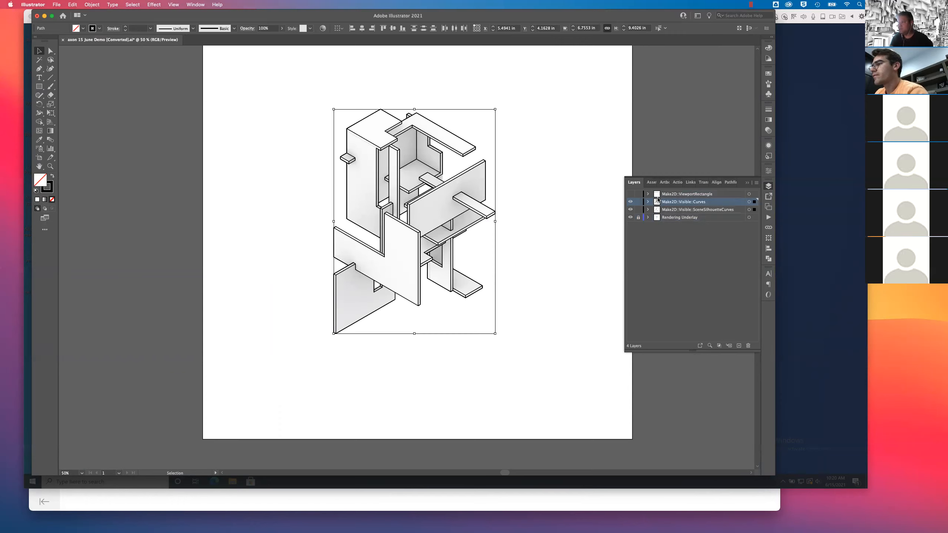
left_click(767, 110)
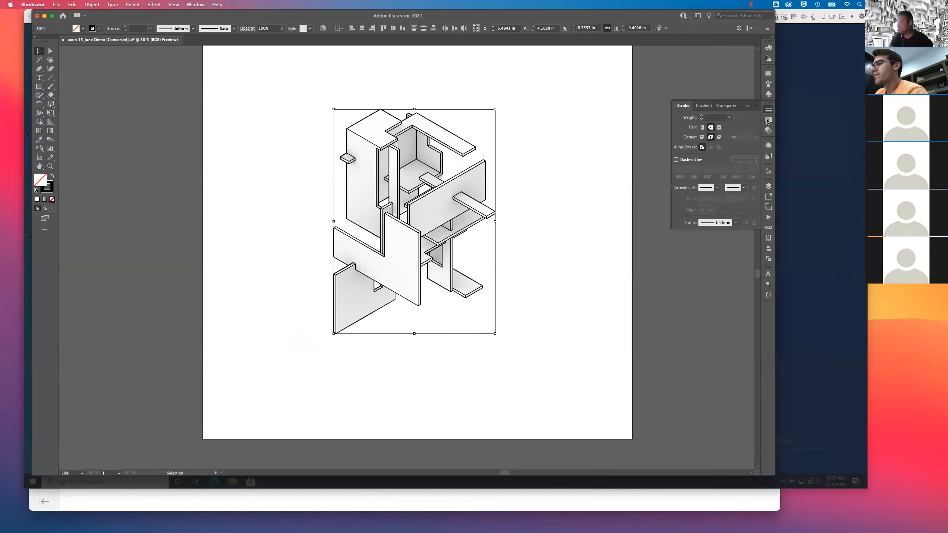
left_click(730, 118)
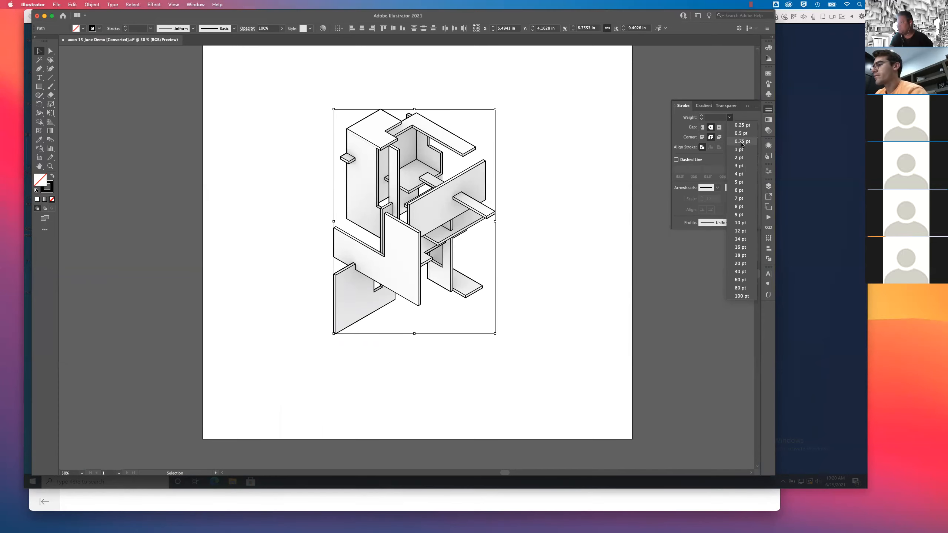
left_click(742, 142)
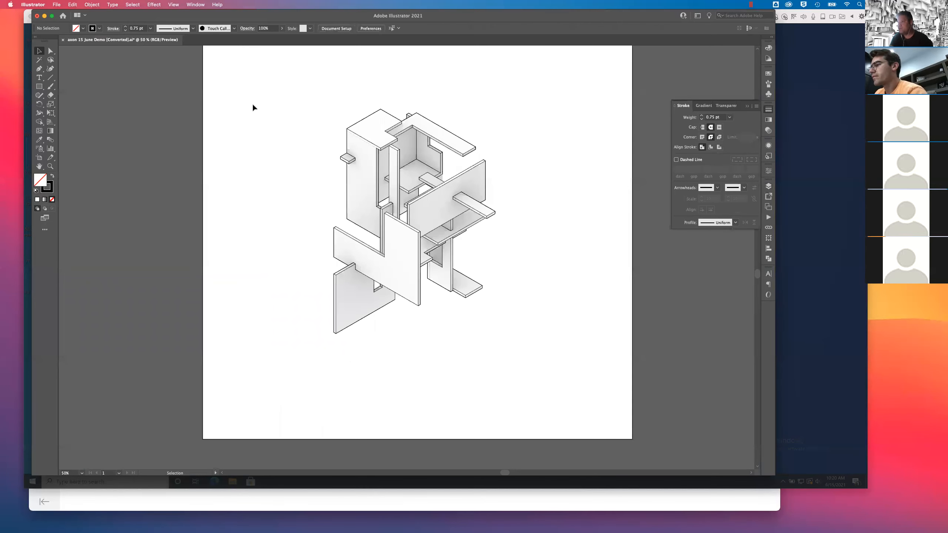
Reselect all the visible axonometric linework and open its color settings.
left_click_drag(160, 97, 559, 346)
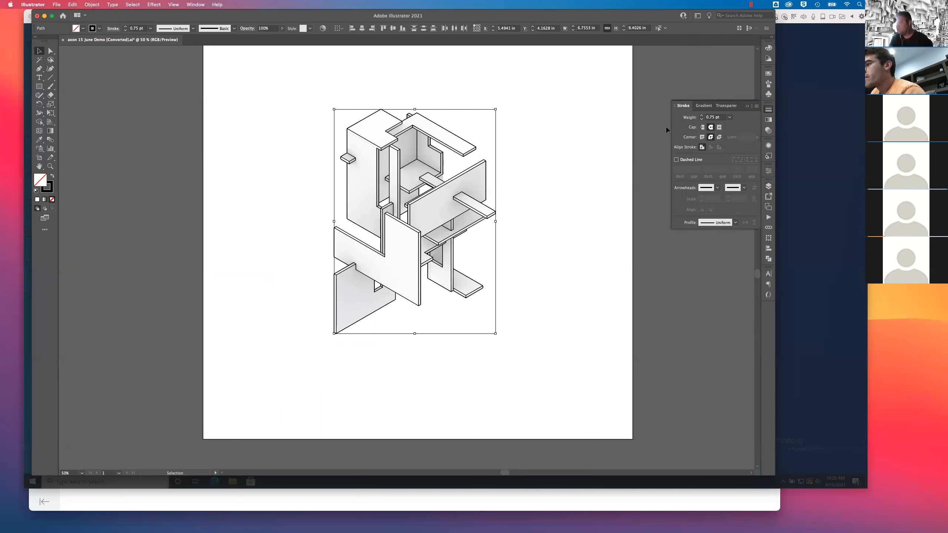
left_click(730, 118)
left_click(756, 126)
left_click(768, 46)
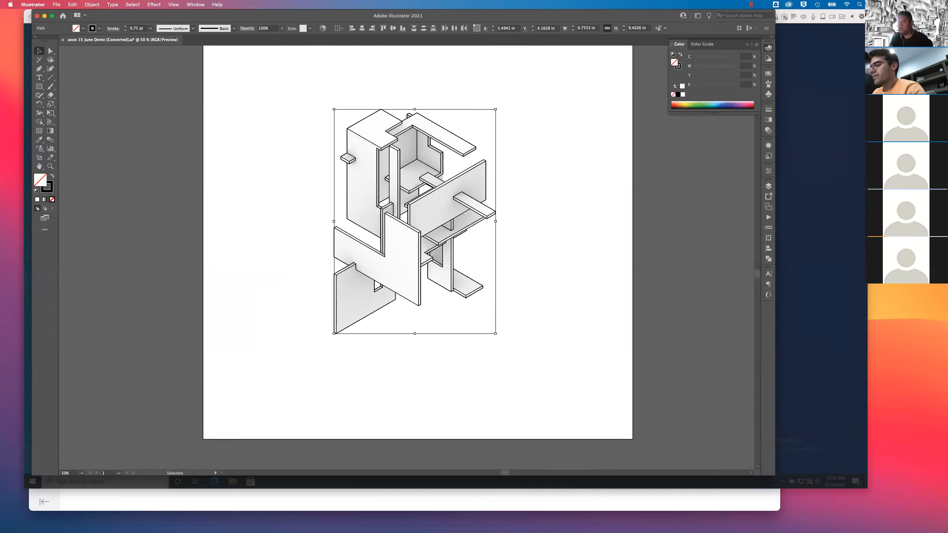
scroll(460, 119, "left", 1)
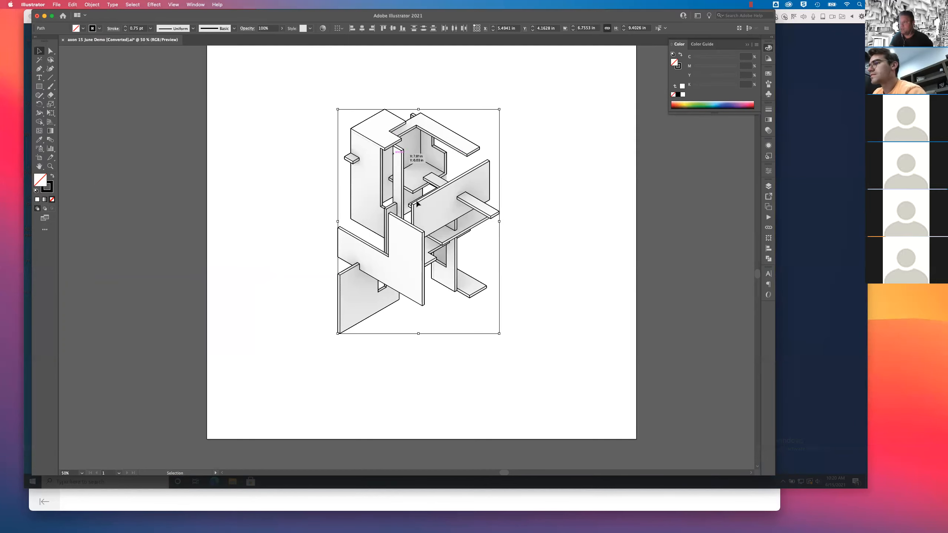
Switch between fill and stroke as the active color, finish on stroke, and set the linework's stroke to black with K at 100%.
left_click(52, 191)
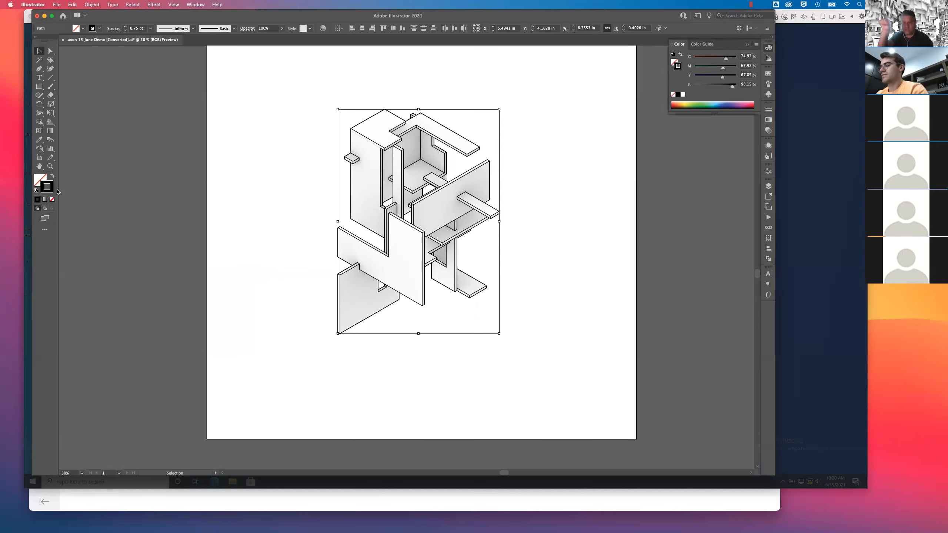
left_click(37, 181)
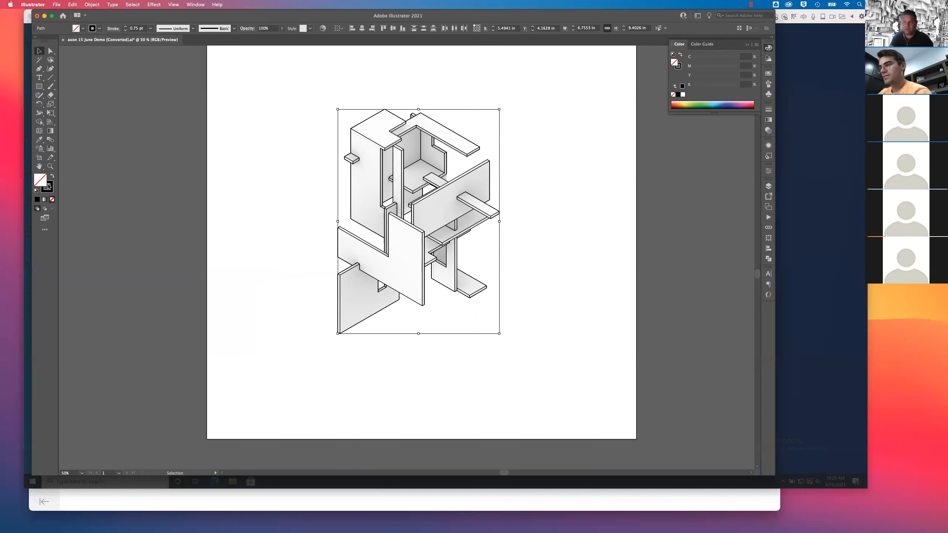
left_click(49, 187)
left_click(39, 182)
left_click(51, 187)
left_click(38, 181)
left_click(52, 185)
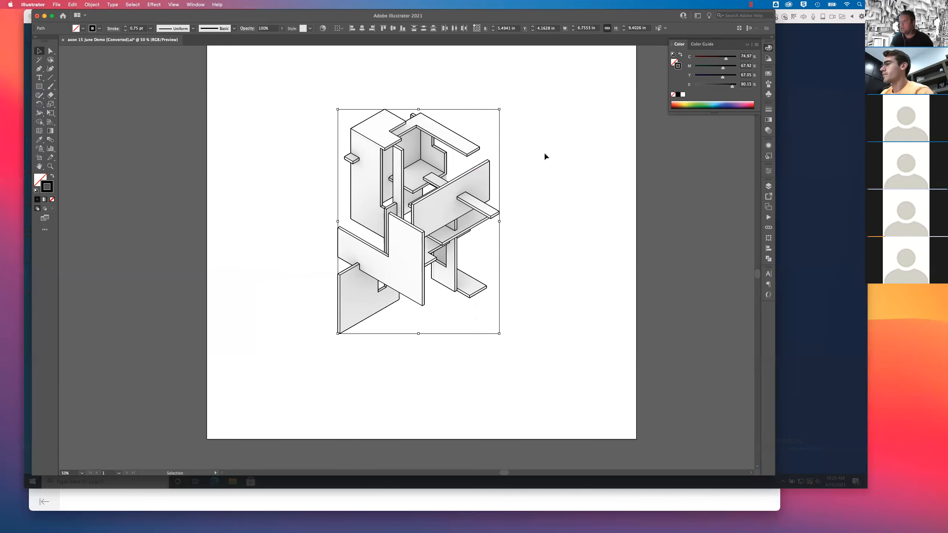
left_click(770, 48)
left_click(769, 48)
left_click(679, 95)
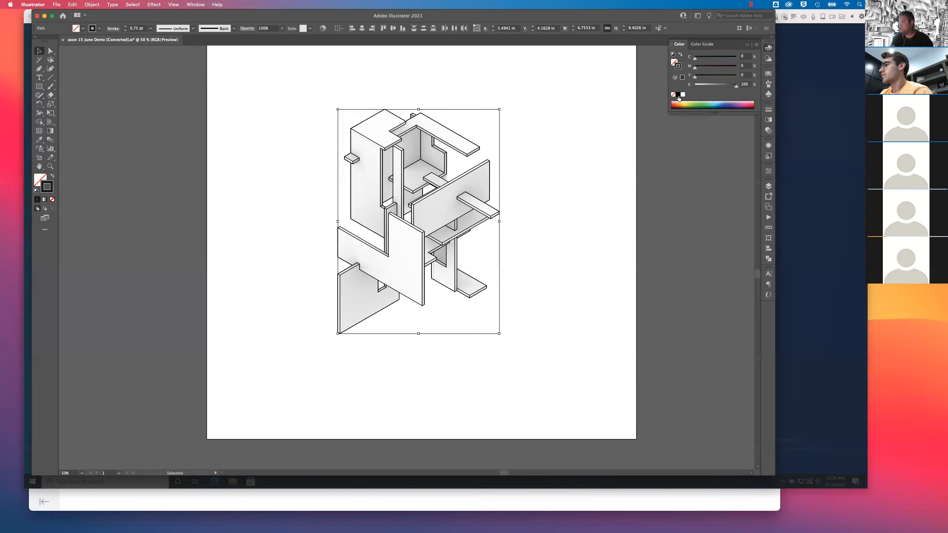
Target the Make2D Visible Curves and SceneSilhouetteCurves layers together, set their stroke weight to 0.5 pt, and deselect to inspect the lines.
left_click(769, 186)
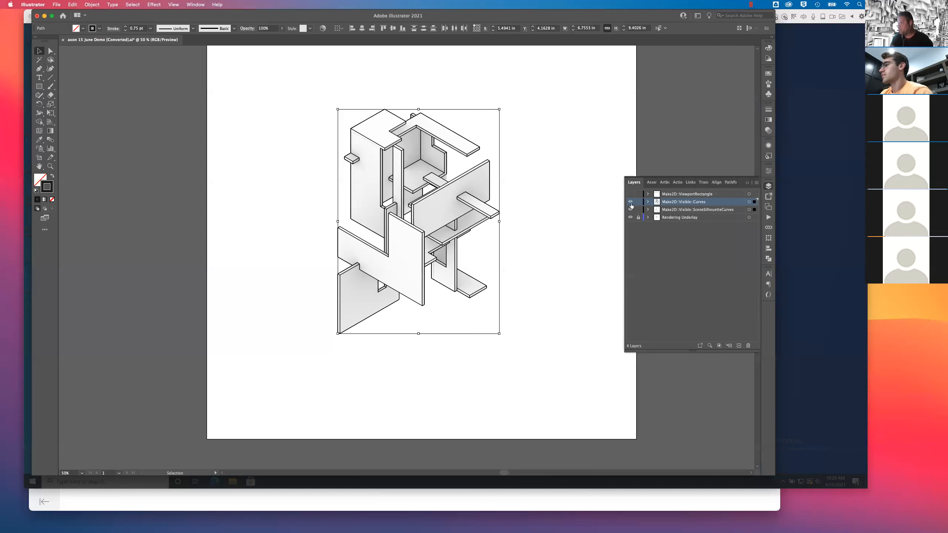
left_click(750, 202)
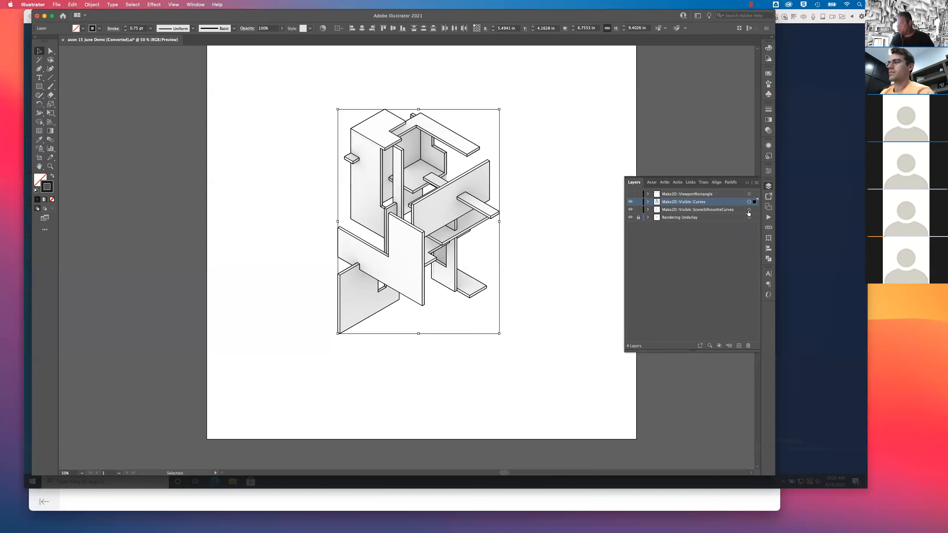
left_click(749, 210, "shift")
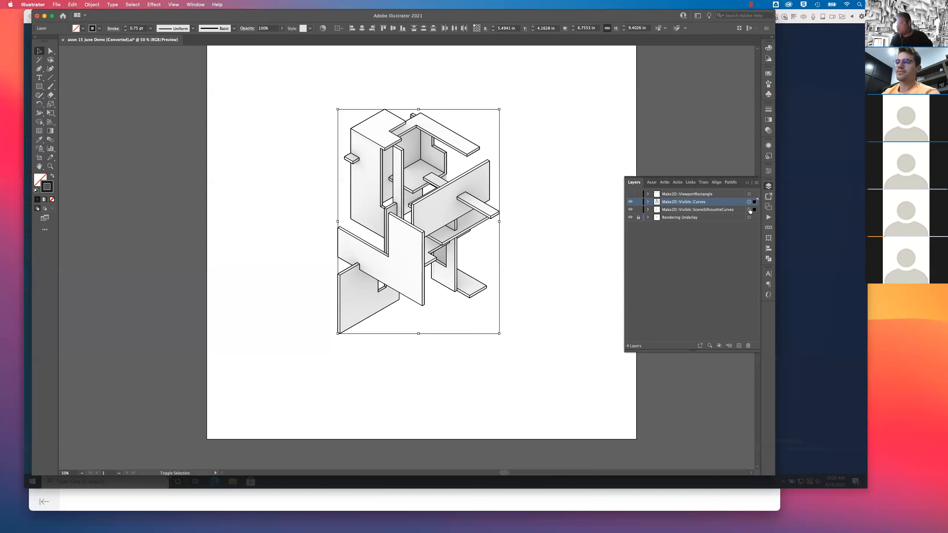
left_click(769, 111)
left_click(730, 118)
left_click(729, 134)
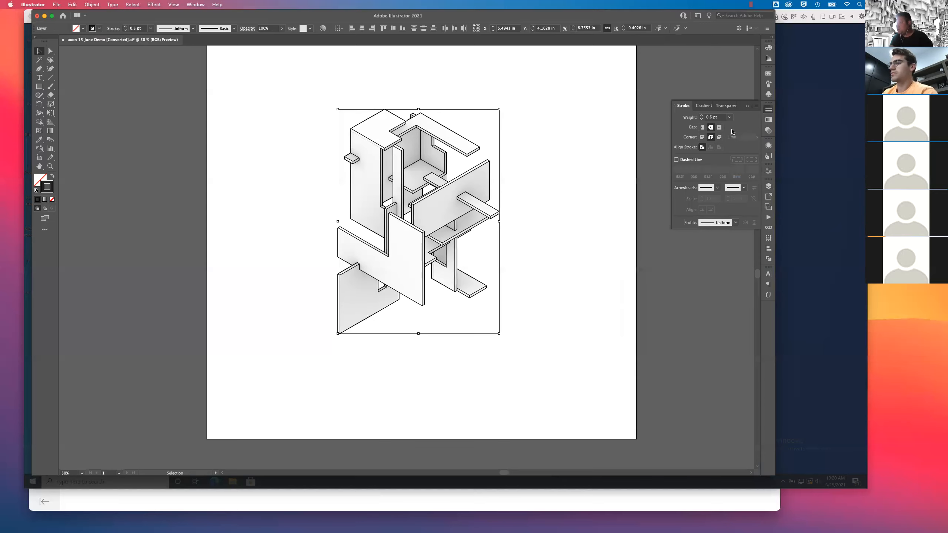
left_click(629, 148)
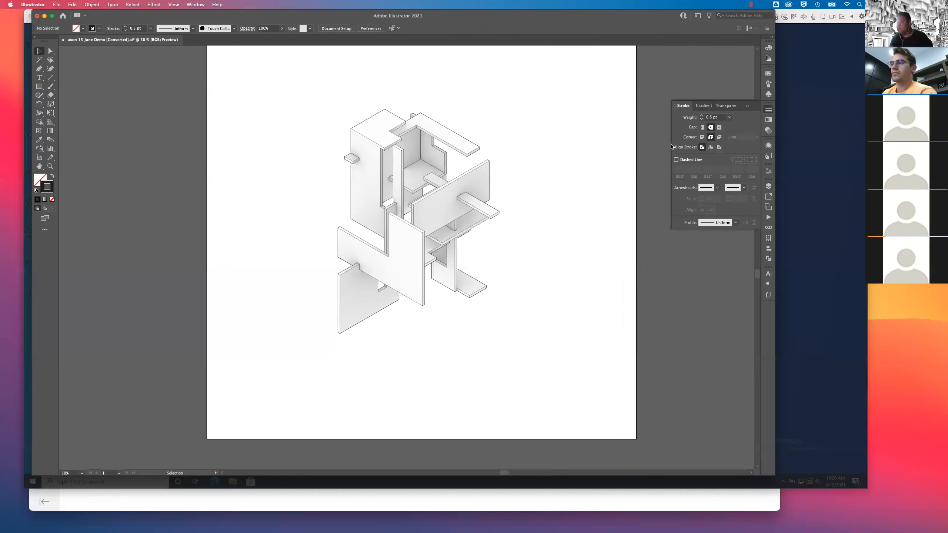
key("super+1")
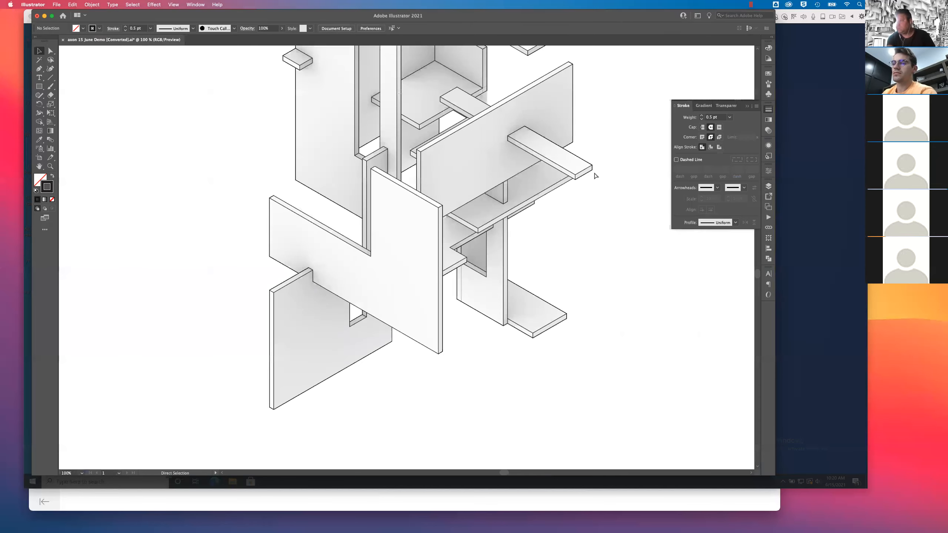
key("super+minus")
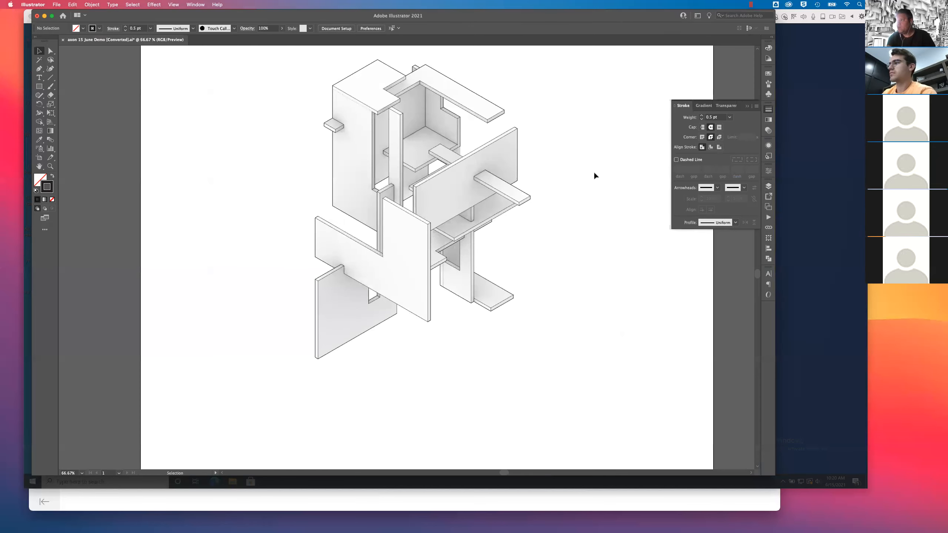
Lock the Make2D Visible Curves and SceneSilhouetteCurves layers, and add a new layer directly above them.
left_click(769, 187)
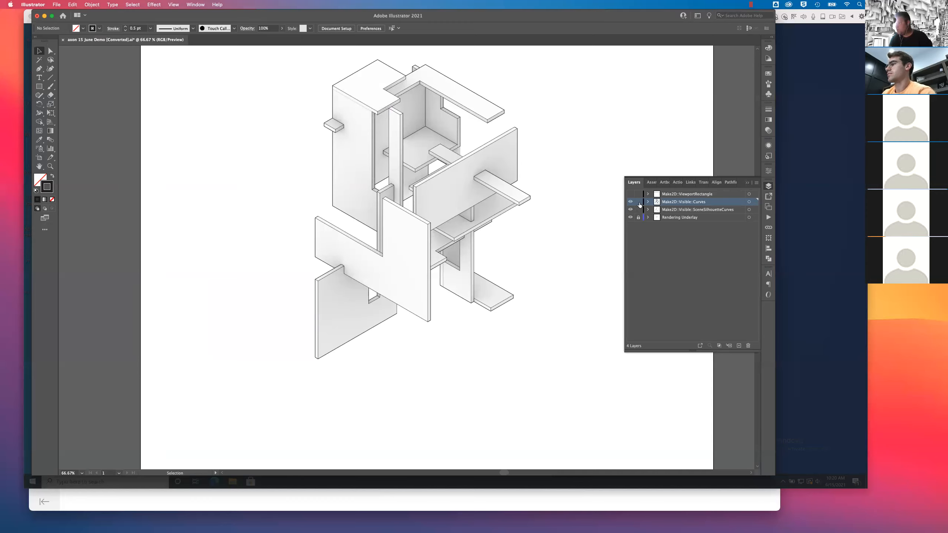
left_click(739, 346)
double_click(672, 204)
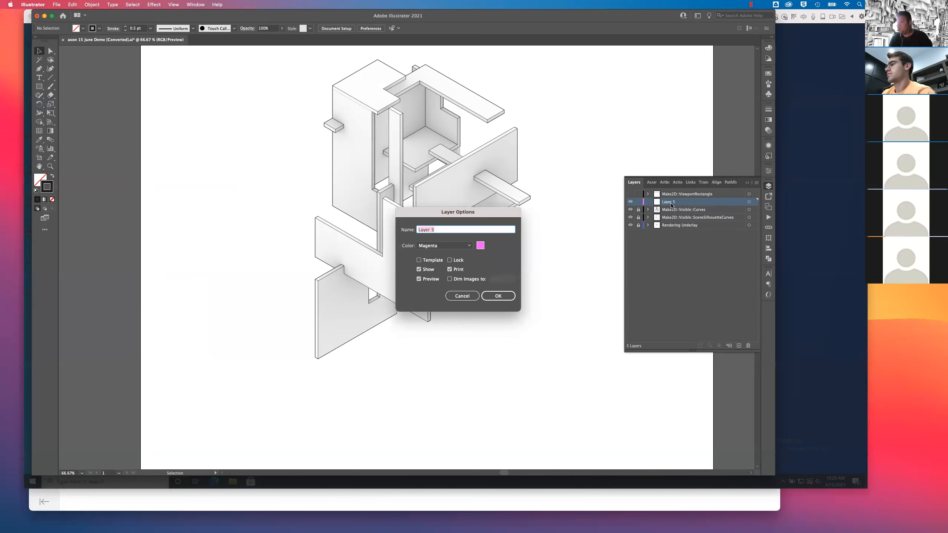
left_click(469, 297)
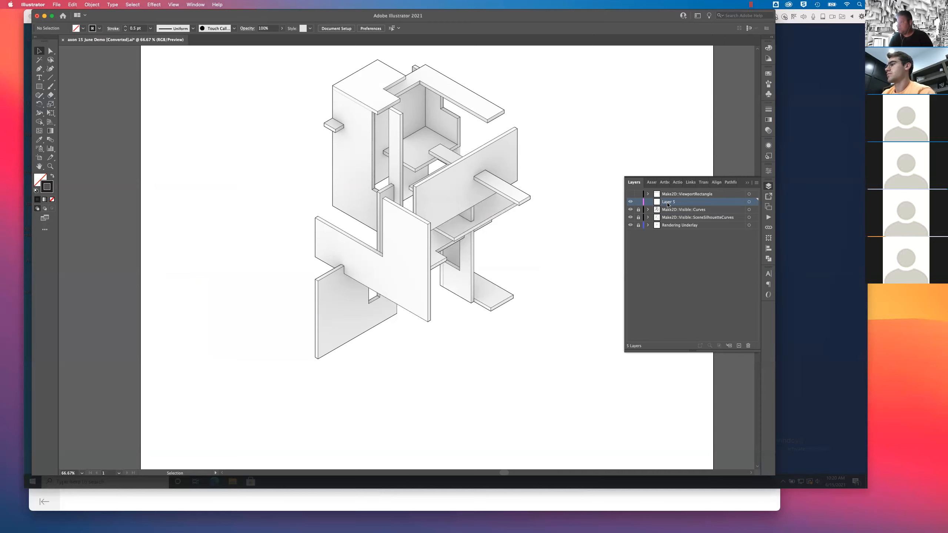
Rename the new layer to "scene silhouette".
double_click(668, 203)
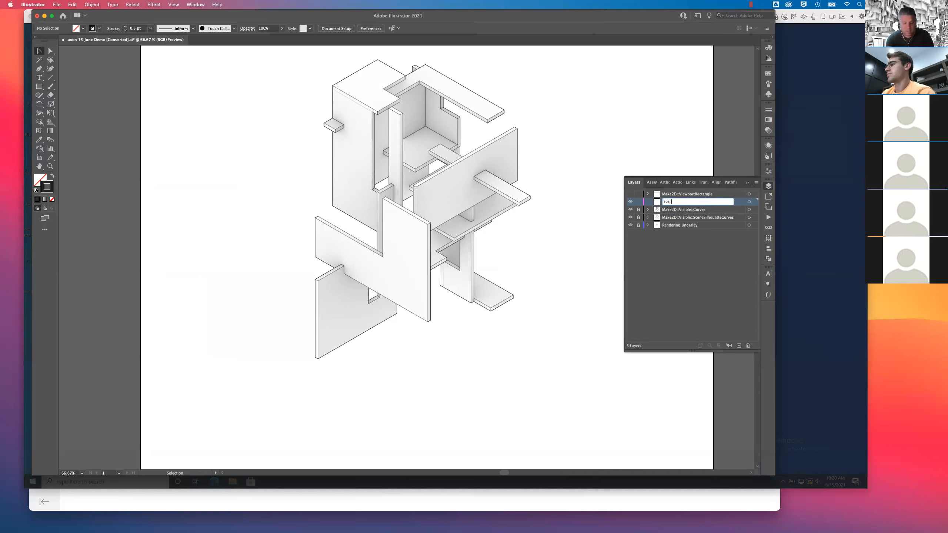
type("scene si")
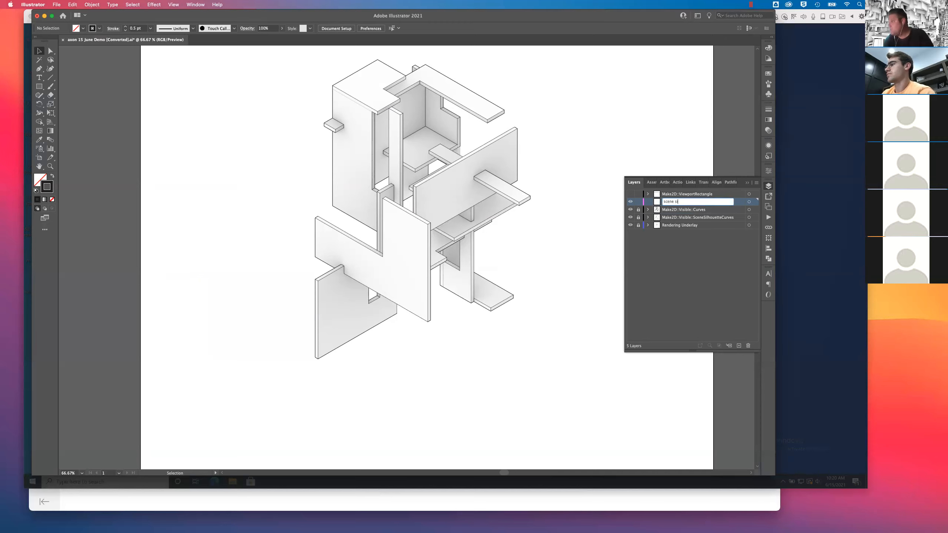
type("lhouette")
key("Return")
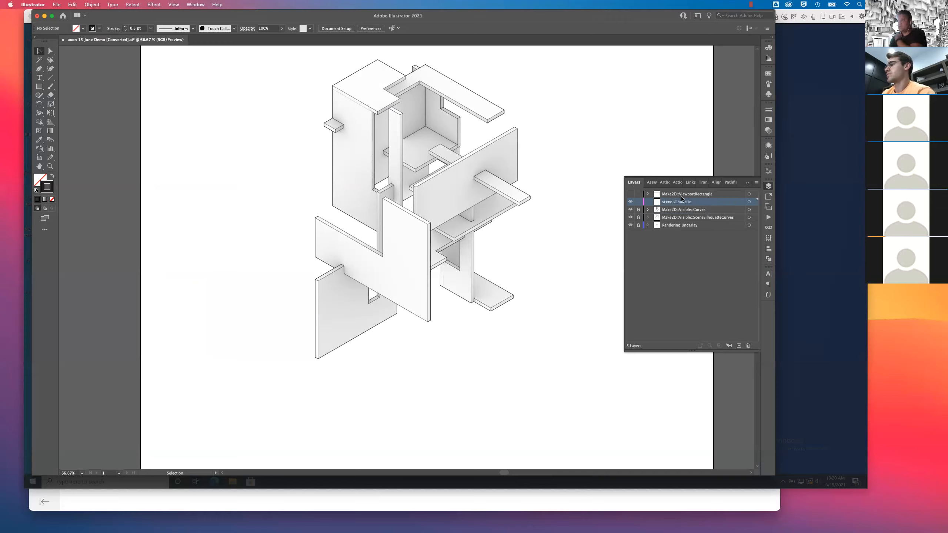
On the scene silhouette layer, draw a line segment along the tall box's upper-left roof edge, about 1.41 in wide and 0.82 in high.
left_click(750, 202)
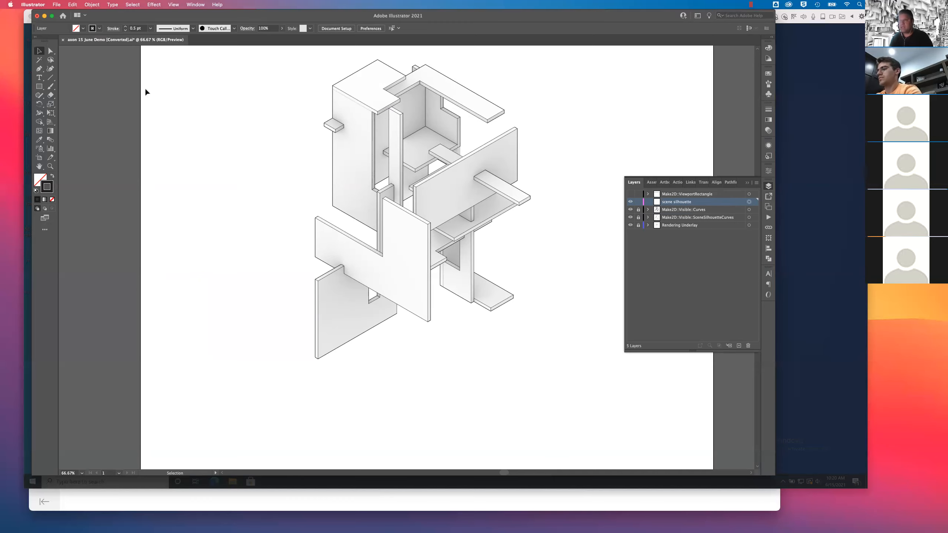
left_click(50, 77)
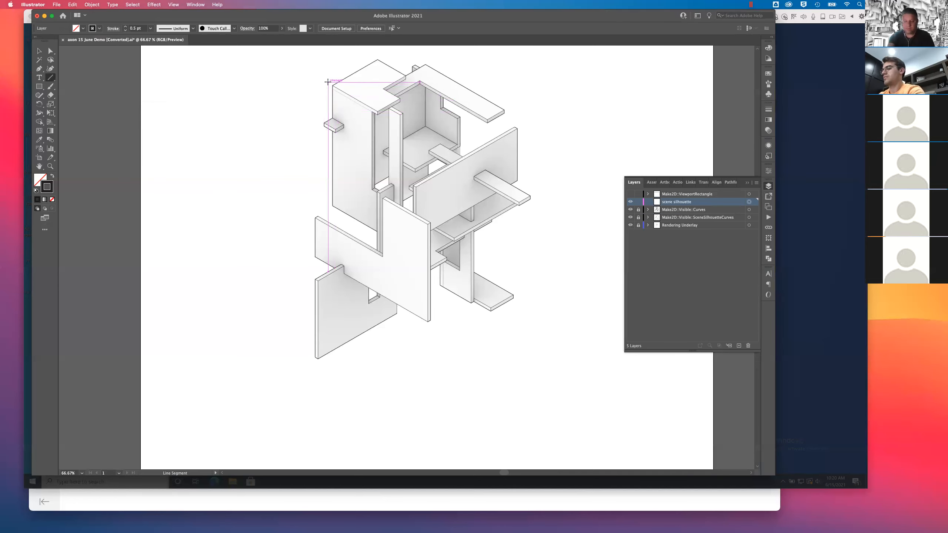
key("super+equal")
key("super+equal")
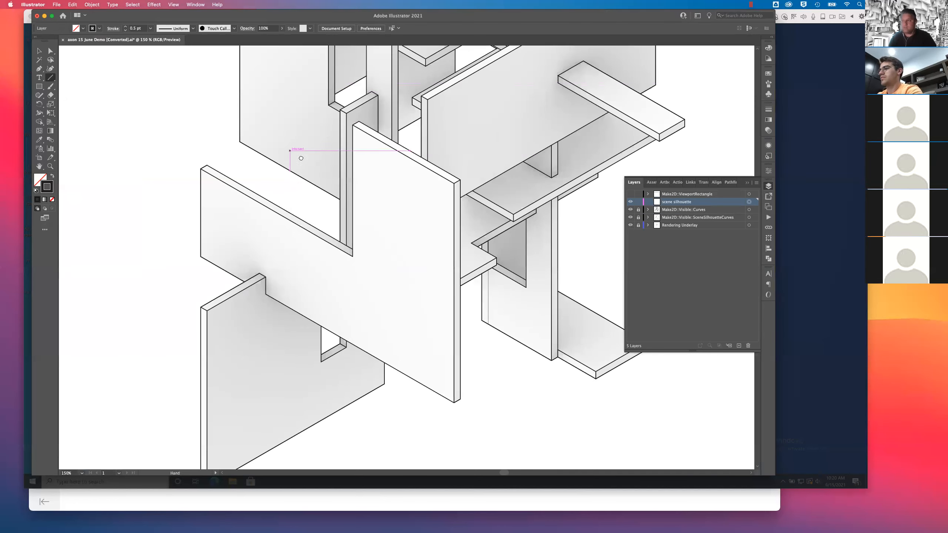
scroll(288, 154, "up", 10)
left_click_drag(237, 136, 338, 77)
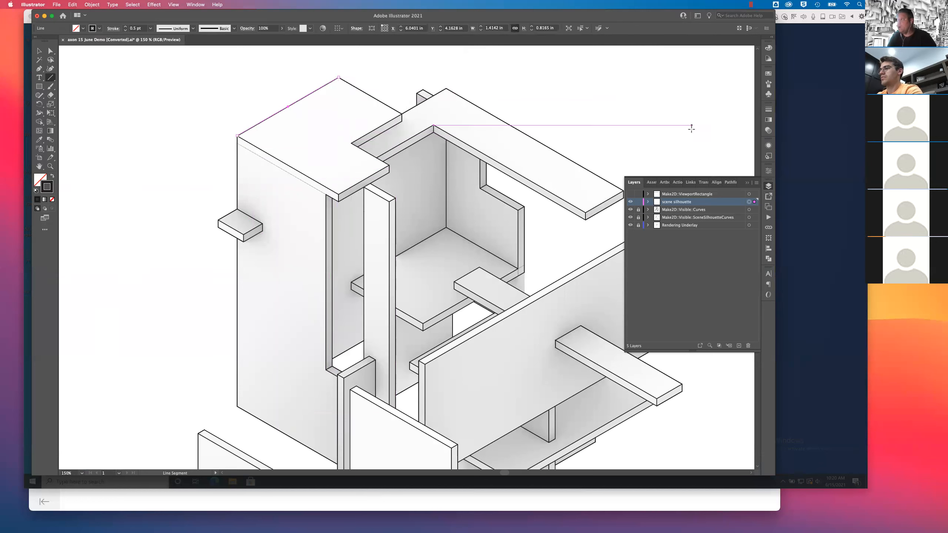
Set the stroke weight of the first silhouette line to 1 pt and deselect it.
left_click(769, 109)
left_click(729, 117)
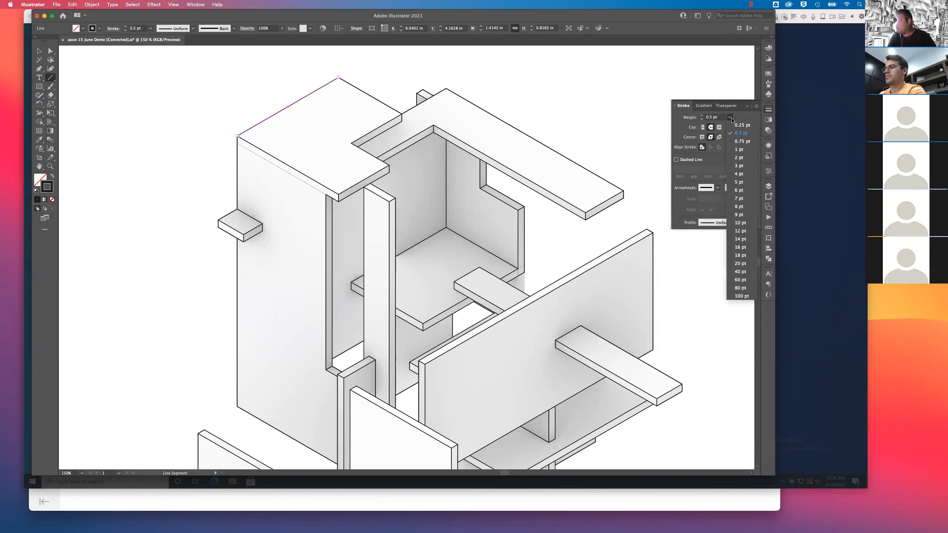
left_click(741, 151)
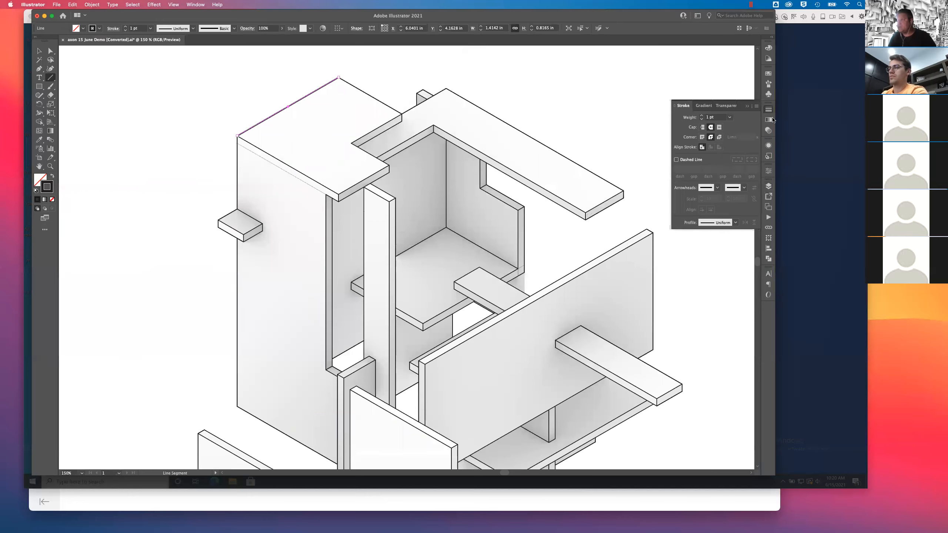
left_click(748, 106)
left_click(40, 51)
left_click(178, 115)
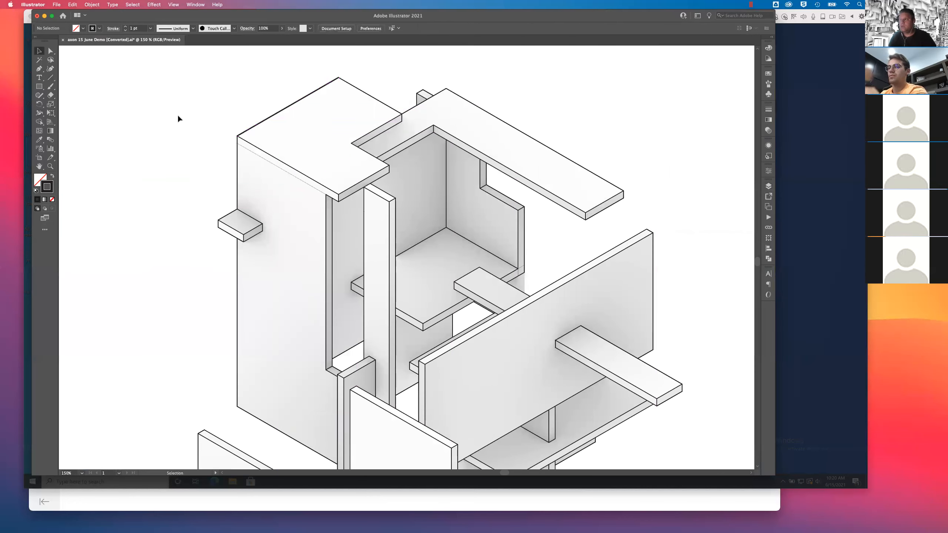
Trace the tall box's upper-right roof edge, about 0.88 in wide and 0.51 in high, and the short slab edge continuing from its corner.
left_click(50, 77)
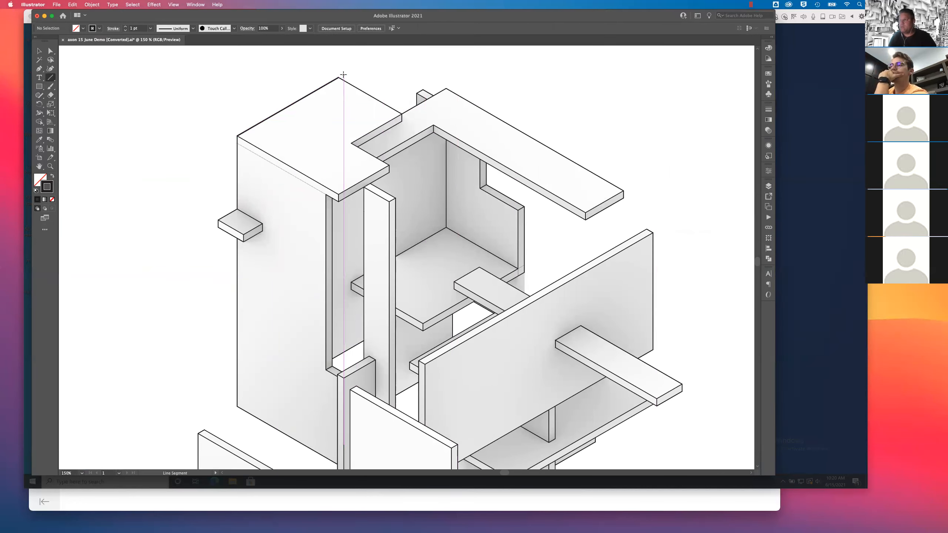
left_click_drag(338, 77, 402, 113)
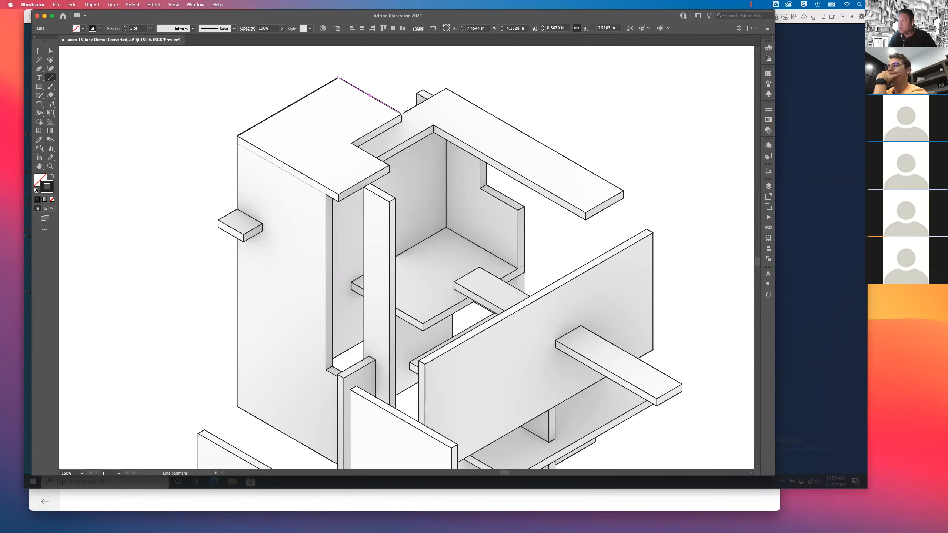
left_click(408, 108, "super")
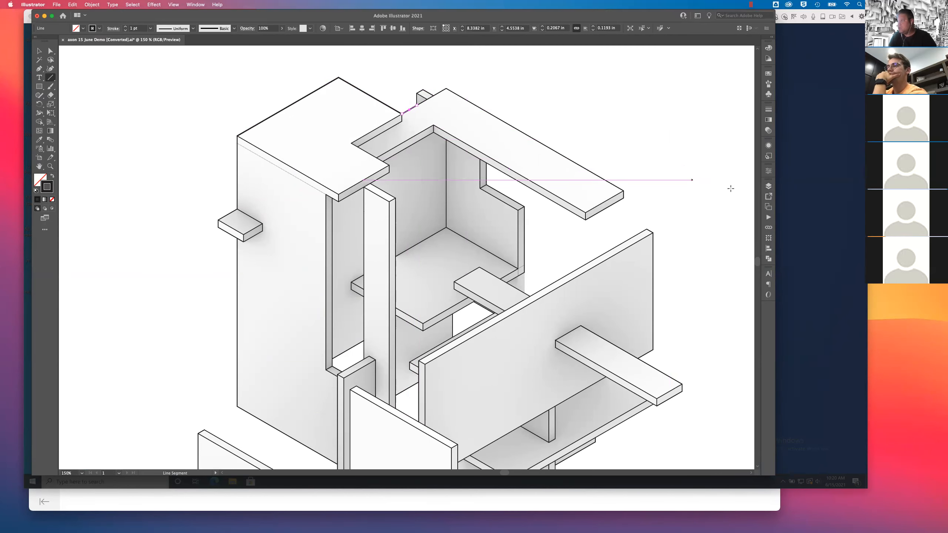
left_click(769, 187)
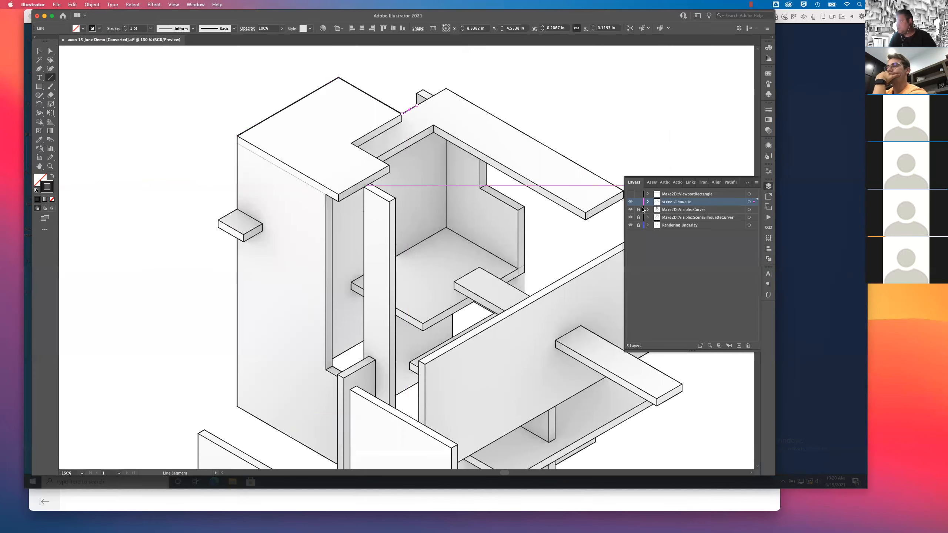
left_click(747, 183)
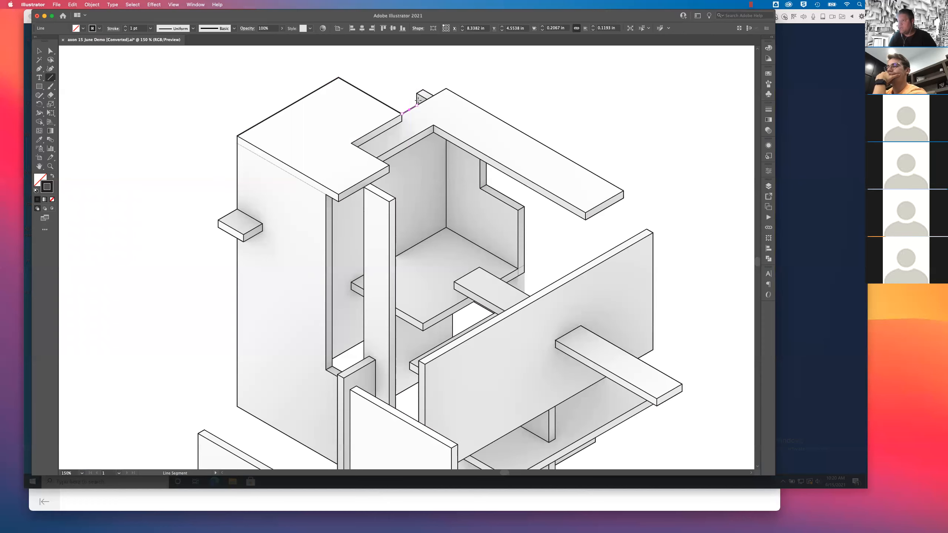
Trace the small post behind the roof slab: its short vertical edge and its upper-left top edge, about 0.09 in wide and 0.05 in high.
left_click(39, 50)
left_click(83, 81)
left_click(51, 78)
left_click_drag(416, 93, 417, 106)
left_click(39, 51)
left_click(208, 177)
left_click(51, 78)
left_click_drag(417, 93, 423, 89)
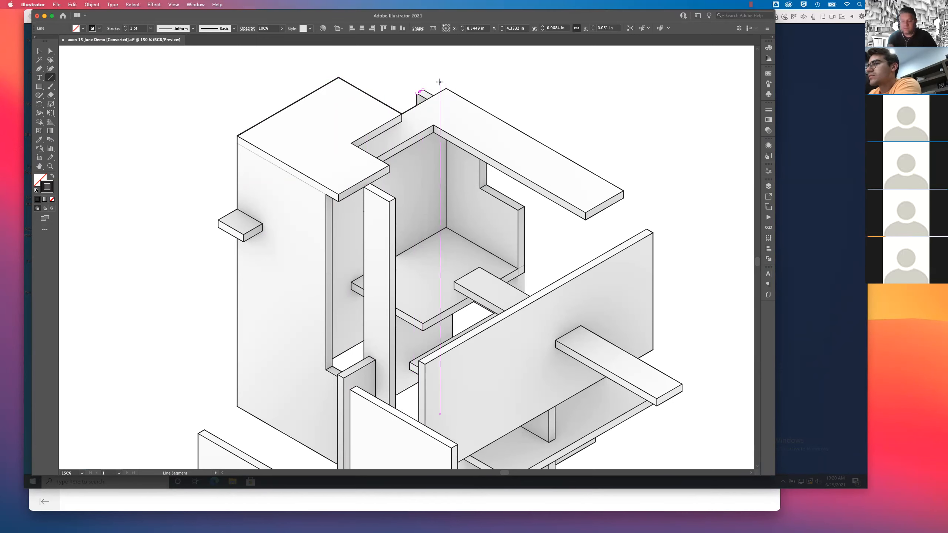
Trace the small post's upper-right edge and the short roof slab edge up to the slab's peak, about 0.18 in wide and 0.10 in high.
key("super+equal")
key("super+equal")
left_click(39, 51)
left_click(112, 86)
left_click(50, 78)
mouse_move(412, 254)
left_mouse_down()
mouse_move(454, 268)
mouse_move(435, 266)
left_mouse_up()
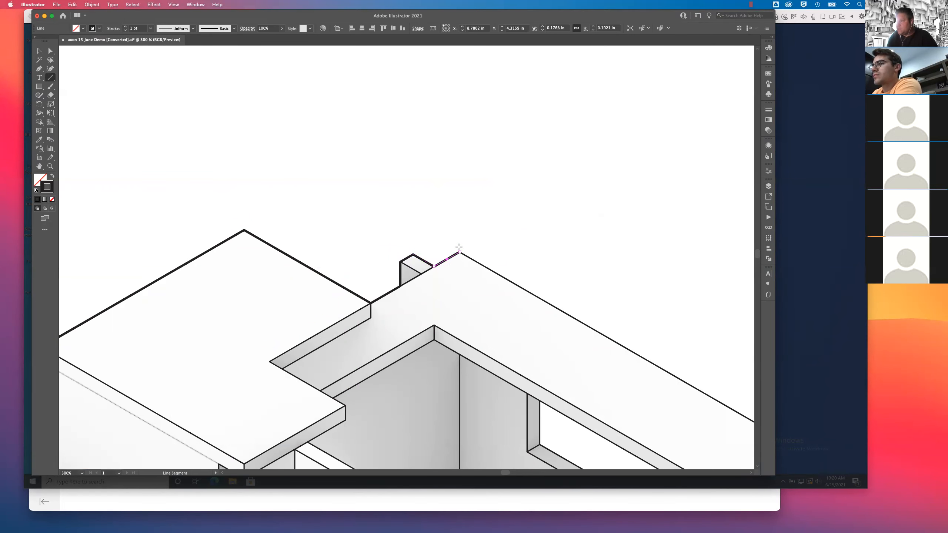
Trace the long roof slab's outline from its peak along the upper edge, around the far end, and back along its lower edge.
left_click(39, 51)
left_click(326, 183)
left_click_drag(516, 268, 307, 124)
left_click(50, 79)
mouse_move(262, 120)
left_mouse_down()
mouse_move(621, 333)
mouse_move(615, 329)
mouse_move(634, 326)
mouse_move(616, 325)
left_mouse_up()
mouse_move(539, 383)
left_mouse_down()
mouse_move(631, 344)
mouse_move(617, 340)
left_mouse_up()
left_click_drag(341, 269, 540, 384)
Trace the notched wall's short vertical edge, its sloping top edge about 0.53 in wide, and its tall outer edge about 1.21 in long.
left_click_drag(342, 313, 342, 269)
left_click_drag(419, 356, 343, 313)
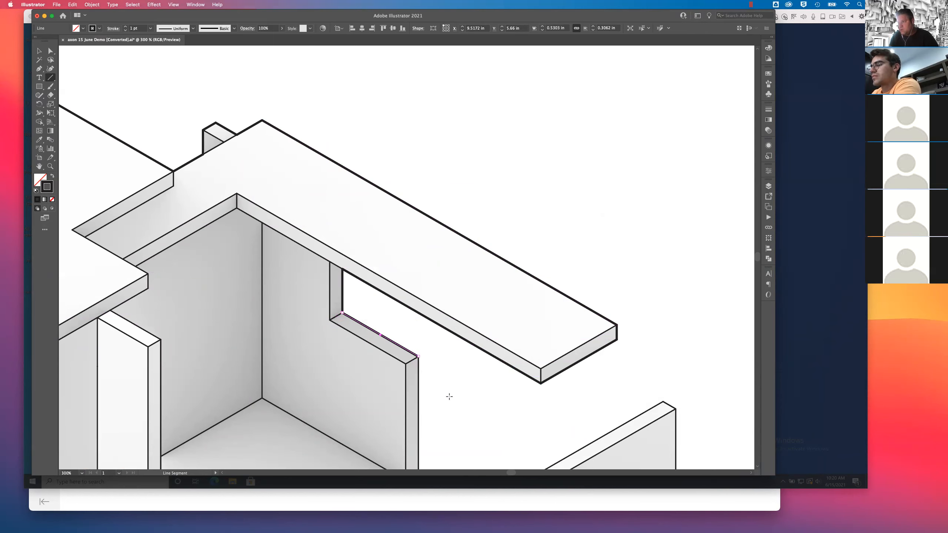
scroll(449, 396, "down", 5)
scroll(449, 397, "right", 2)
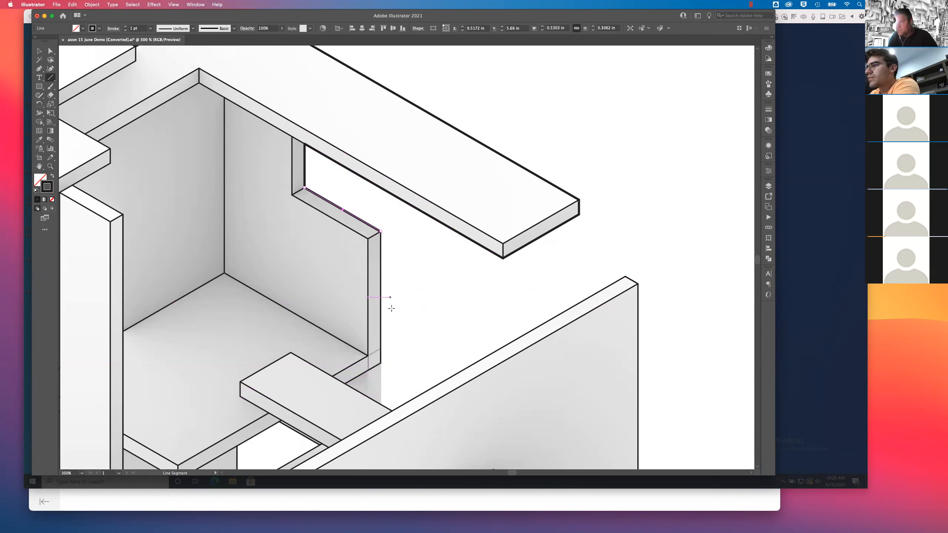
left_click_drag(381, 404, 381, 231)
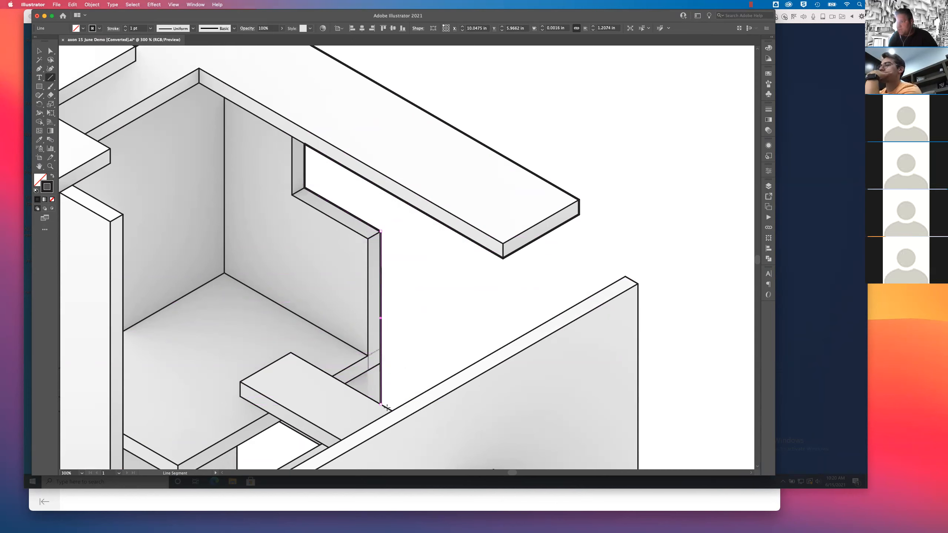
Trace the long top edge of the large front wall, about 1.63 in wide and 0.94 in high.
left_click(623, 276)
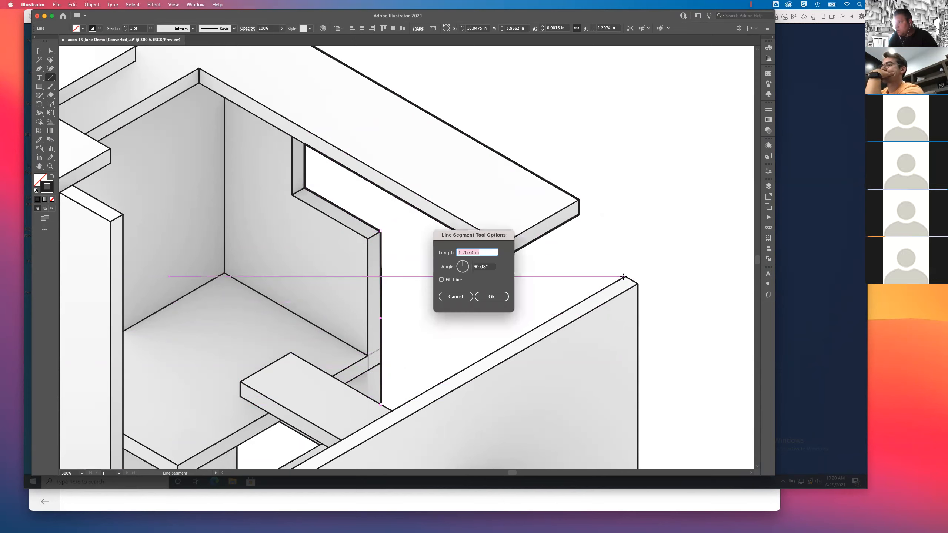
key("Escape")
left_click_drag(625, 276, 392, 410)
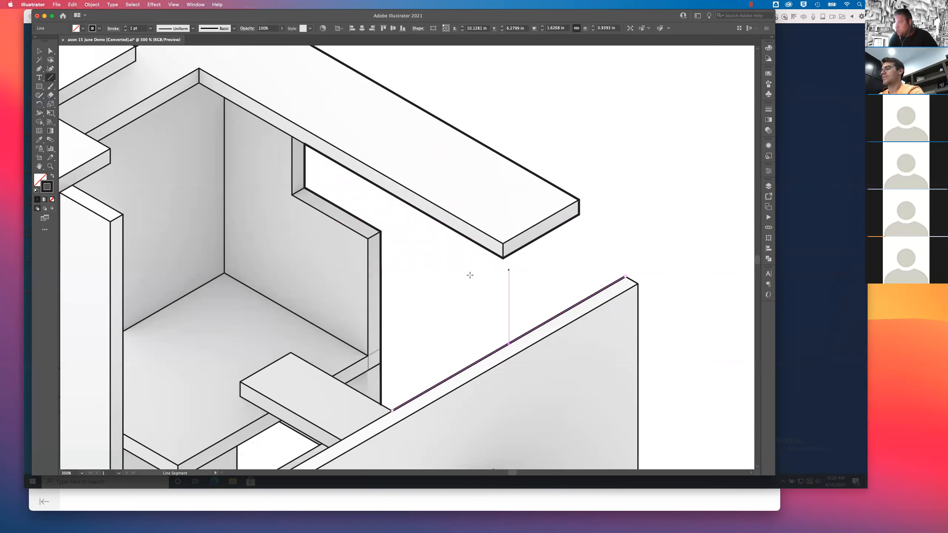
Trace the short beam edge linking the notched wall to the front wall, and the front wall's short top end edge, about 0.09 in wide.
key("v")
left_click(428, 293)
left_click(50, 77)
left_click_drag(391, 410, 381, 404)
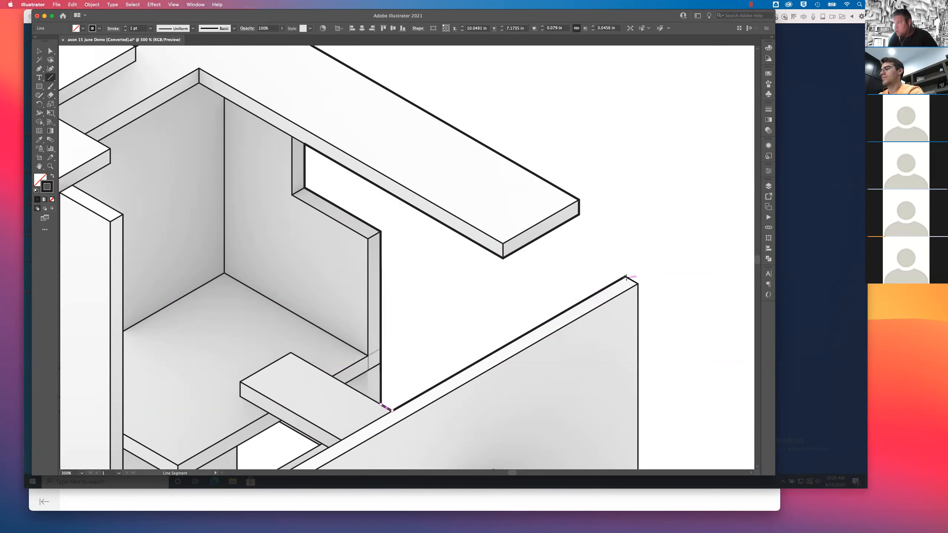
left_click_drag(626, 276, 639, 283)
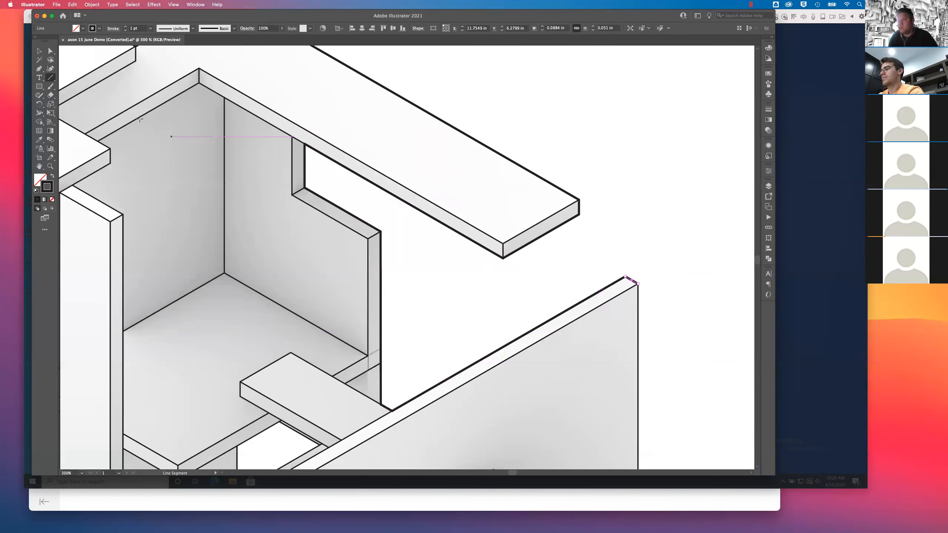
left_click(38, 52)
left_click(392, 346)
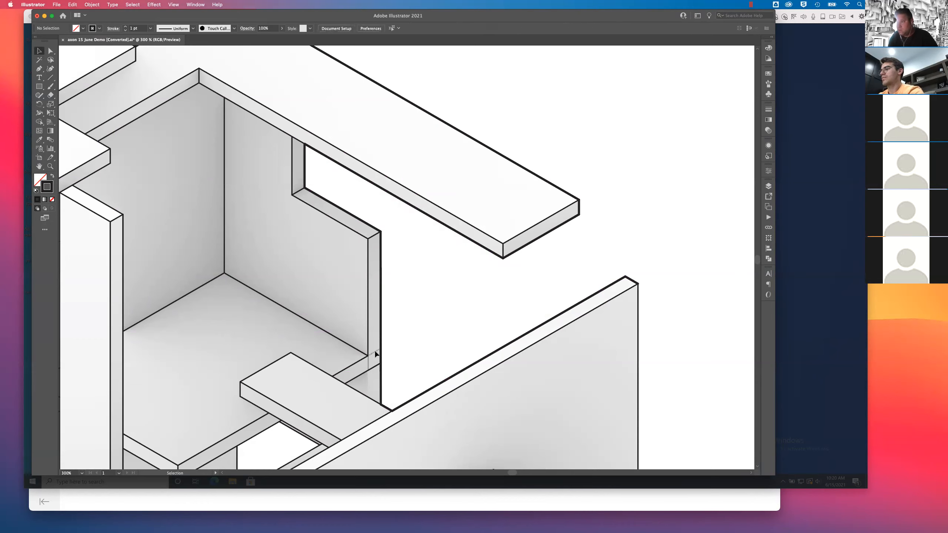
Touch up the short 0.5 pt edge lines at the notched wall's lower corner and deselect.
left_click(378, 367)
left_click_drag(380, 365, 369, 370)
left_click(415, 336)
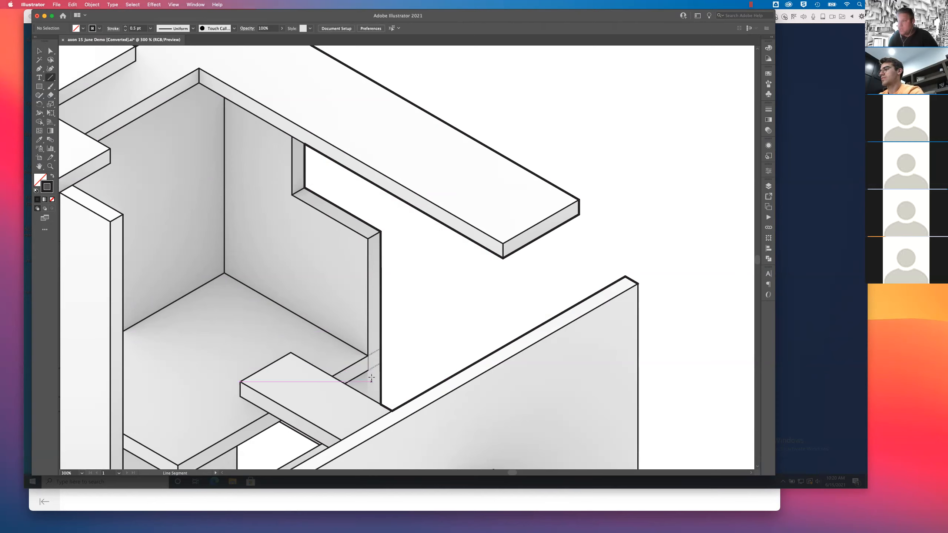
left_click_drag(371, 387, 368, 396)
key("v")
left_click(415, 357)
Trace the front wall's outer vertical edge, about 1.63 in long, and its short bottom edge down to the projecting beam, about 0.21 in wide.
left_click_drag(417, 358, 301, 221)
left_click(50, 77)
left_click_drag(463, 366, 464, 133)
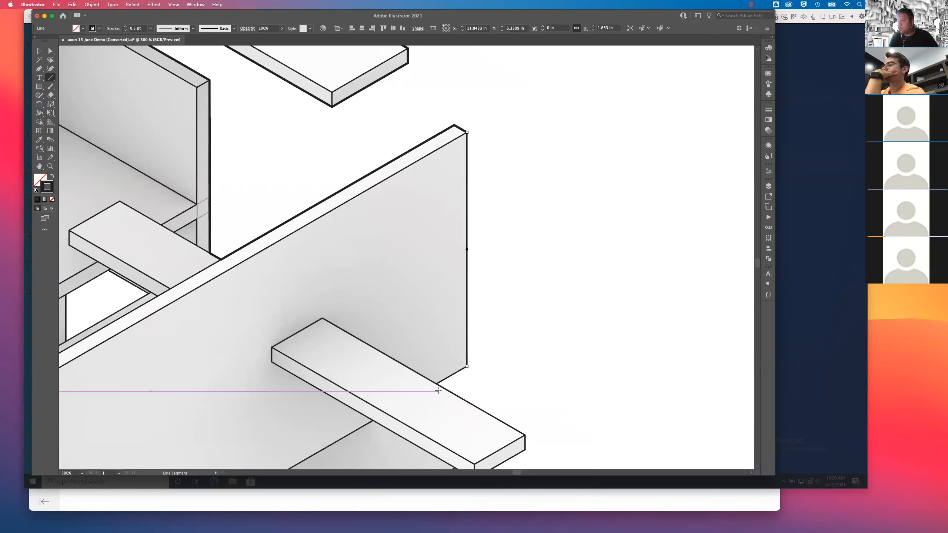
left_click_drag(437, 384, 468, 366)
Select the front wall's new vertical and bottom edge lines, set their stroke weight to 1 pt, and deselect them.
left_click(39, 51)
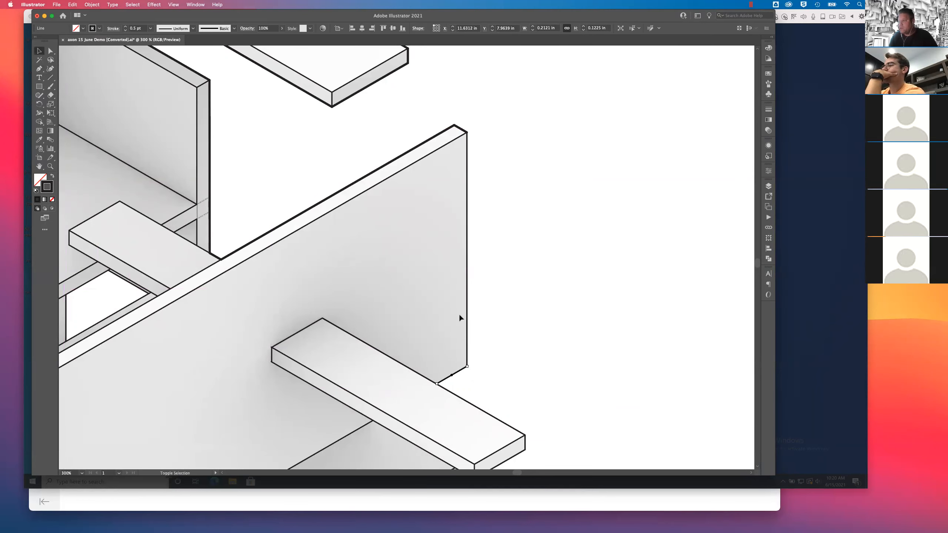
left_click(468, 307, "shift")
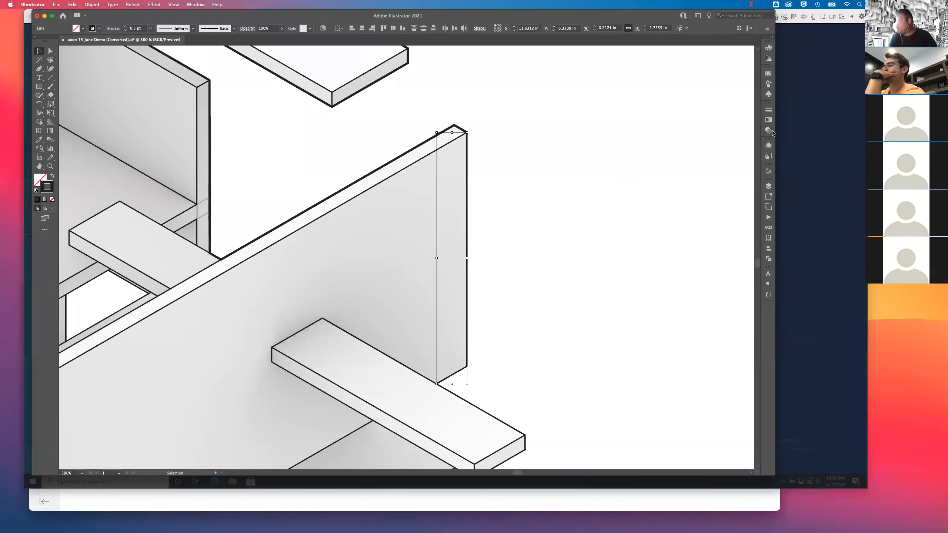
left_click(768, 112)
left_click(729, 117)
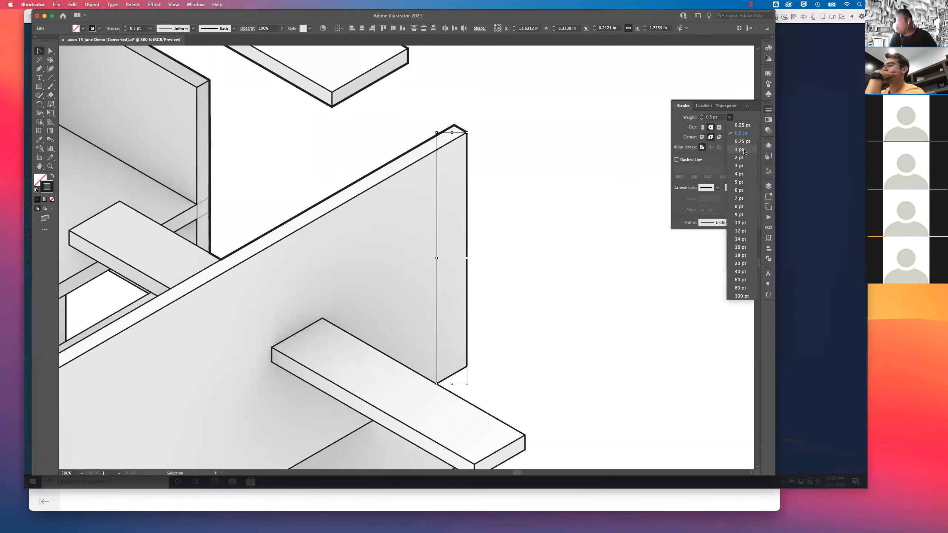
left_click(739, 149)
left_click(603, 286)
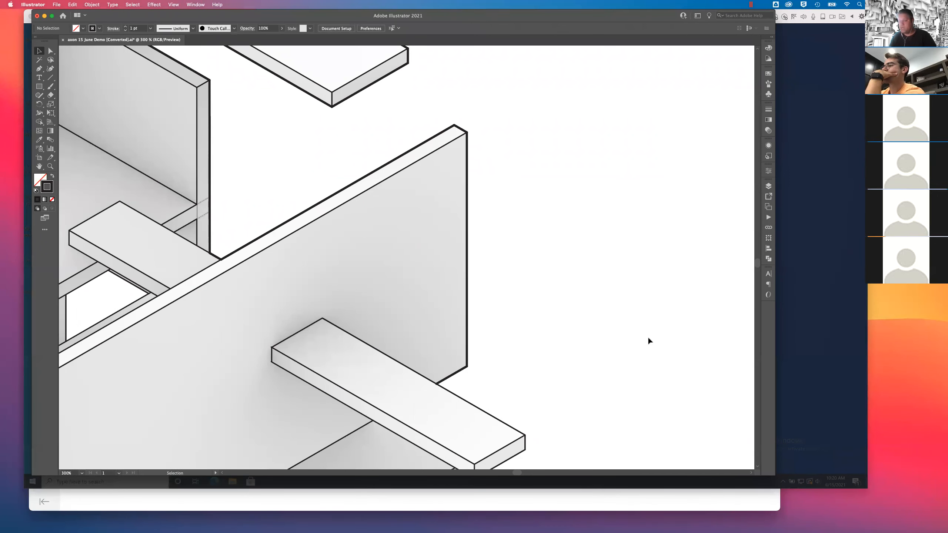
Trace the projecting beam's upper edge, its end face's lower and vertical edges, and the short edge beneath its front corner.
scroll(649, 341, "down", 5)
scroll(649, 340, "right", 4)
left_click(49, 78)
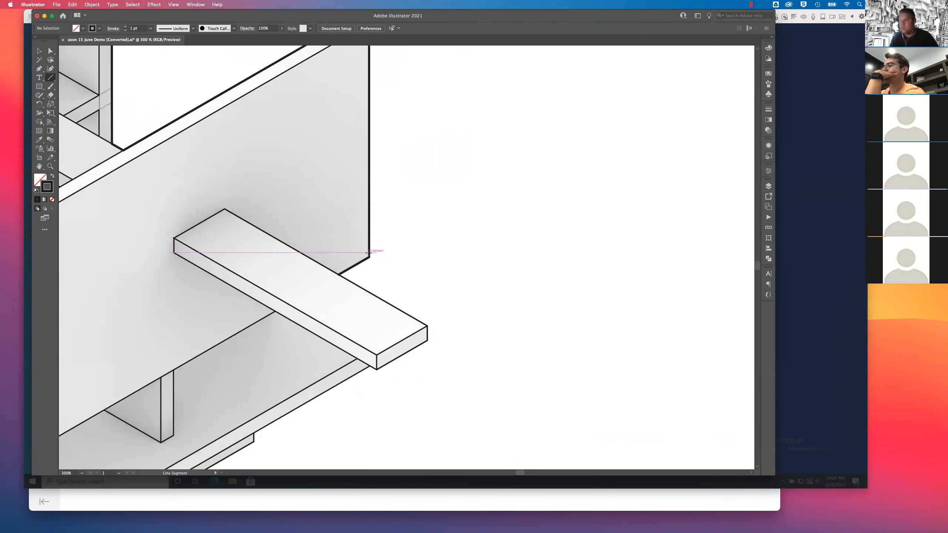
mouse_move(339, 275)
left_mouse_down()
mouse_move(384, 285)
mouse_move(444, 328)
mouse_move(428, 326)
left_mouse_up()
left_click_drag(376, 369, 427, 341)
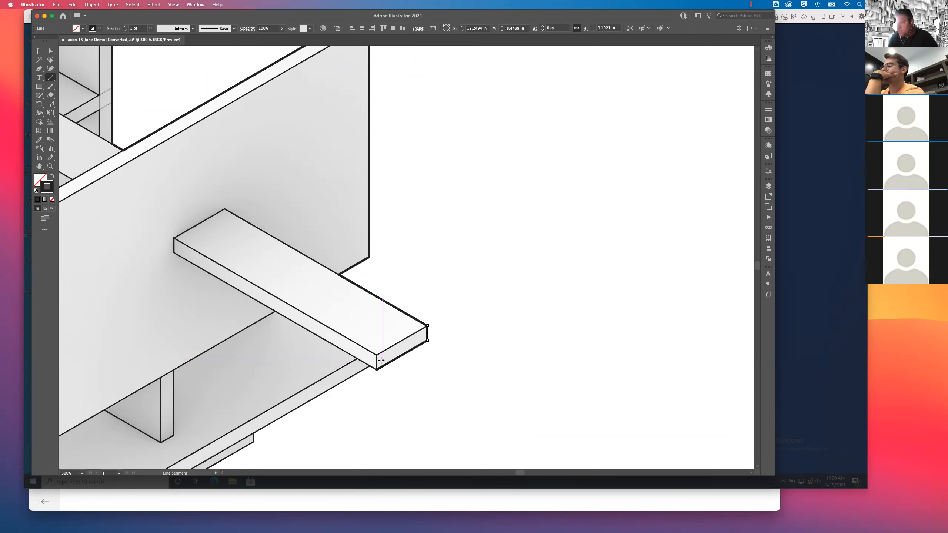
left_click_drag(370, 366, 375, 370)
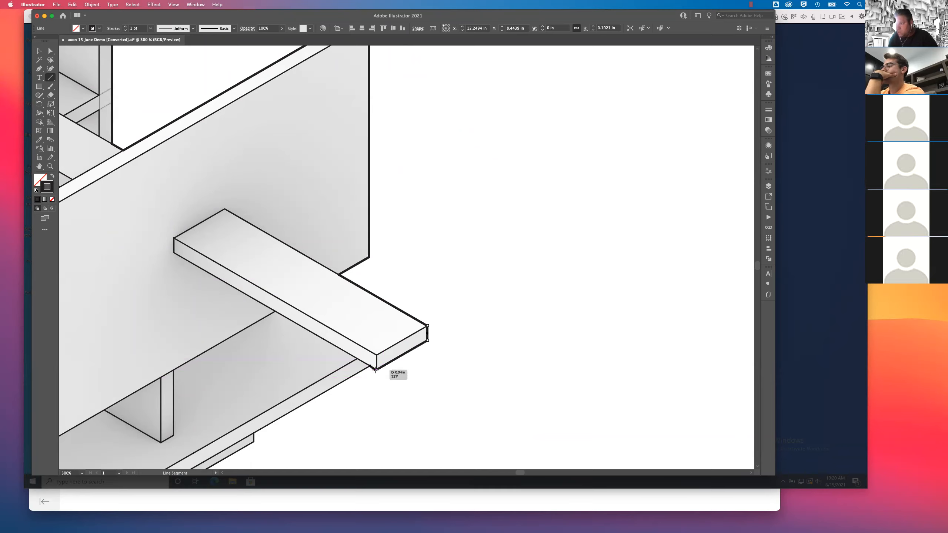
Trace the lower slab's underside edge about 0.81 in wide, the ledge beneath it with its short end, and the supporting wall's vertical edge about 1.27 in long.
left_click_drag(254, 432, 370, 365)
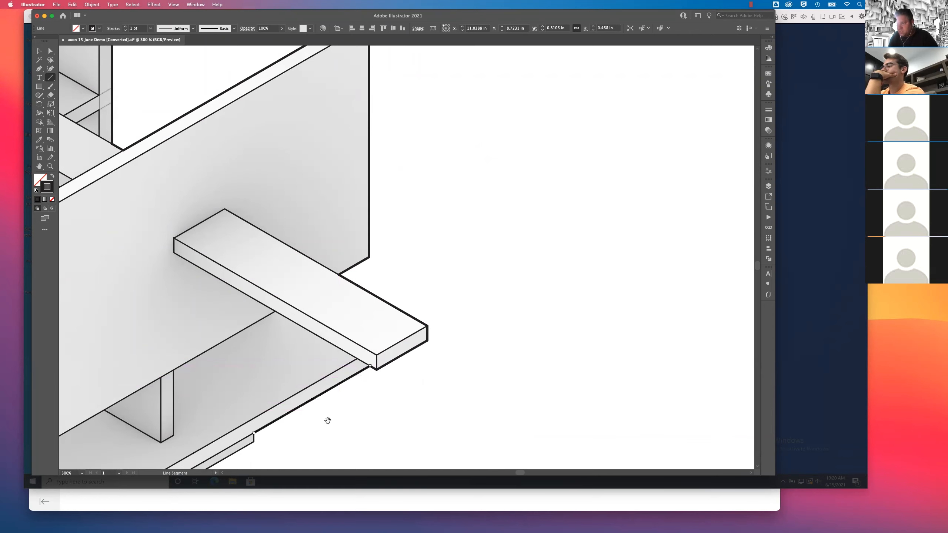
left_click_drag(327, 419, 396, 286)
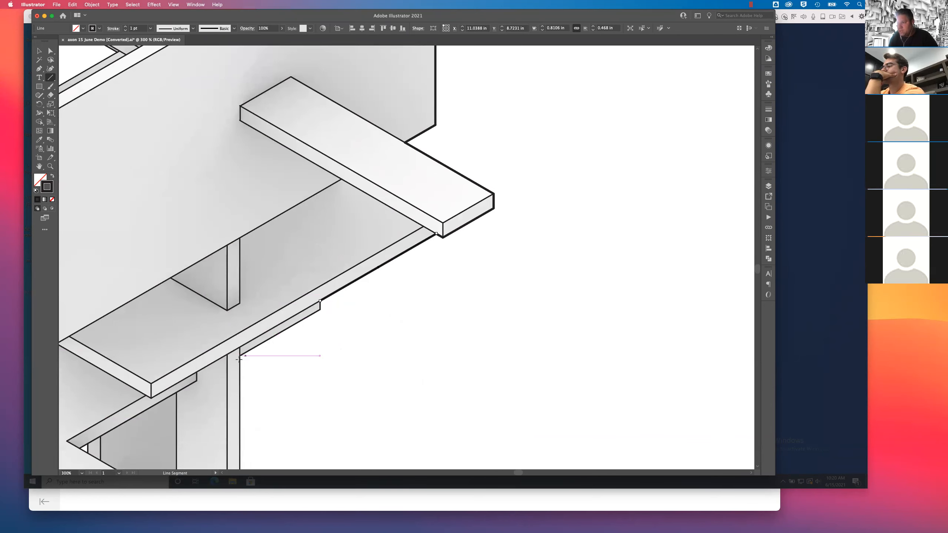
left_click_drag(240, 356, 319, 310)
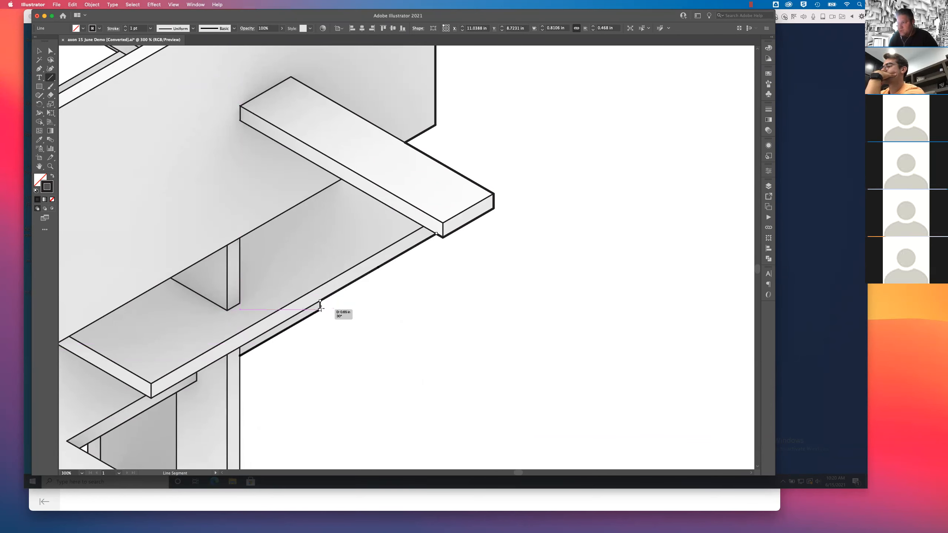
left_click_drag(302, 403, 304, 292)
left_click_drag(241, 425, 242, 243)
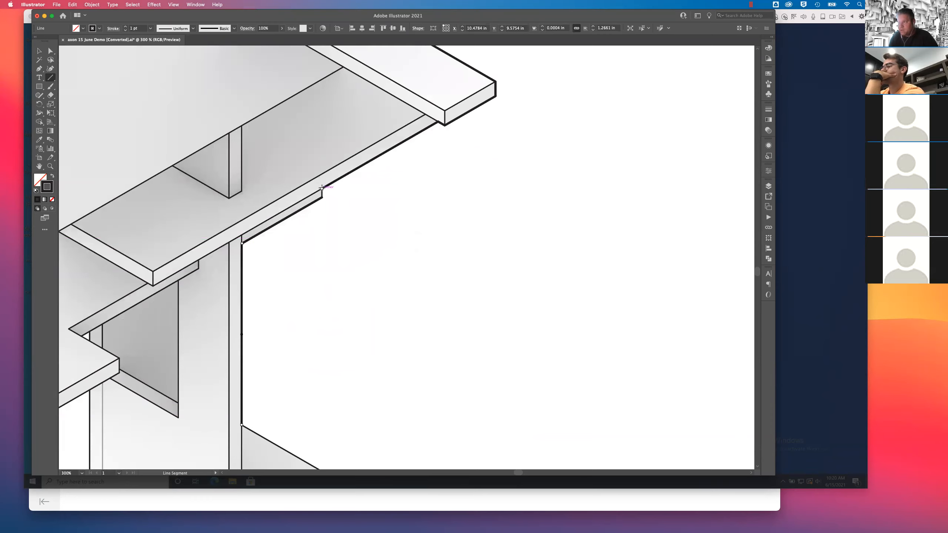
left_click_drag(322, 197, 322, 197)
Trace the base slab's upper outer edge and its two lower edges running to the front corner.
left_click_drag(383, 318, 265, 143)
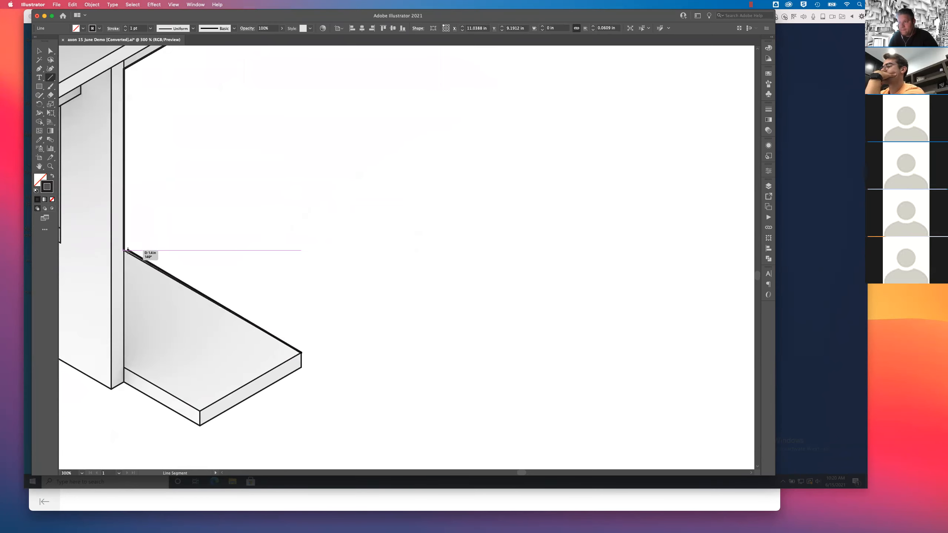
left_click_drag(200, 426, 302, 368)
left_click_drag(124, 382, 201, 426)
left_click_drag(303, 368, 315, 352)
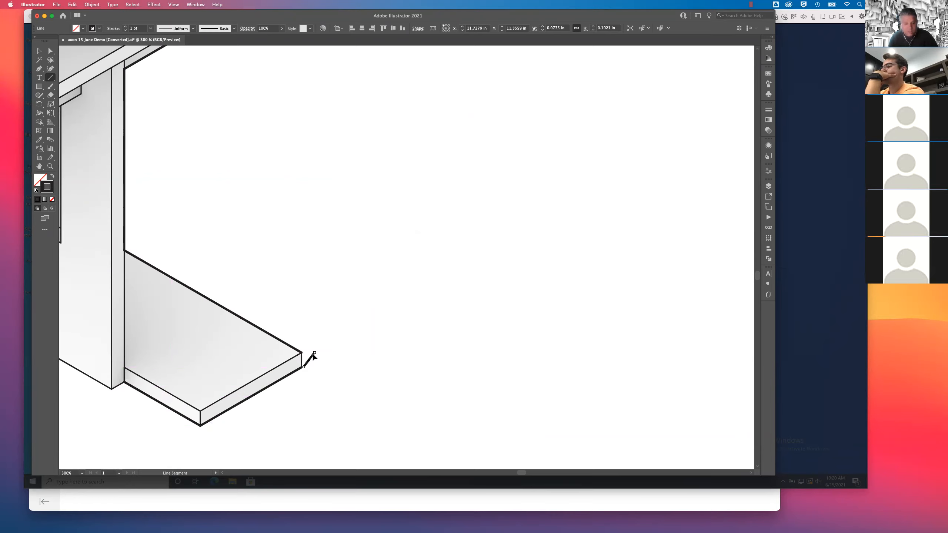
key("super+shift+a")
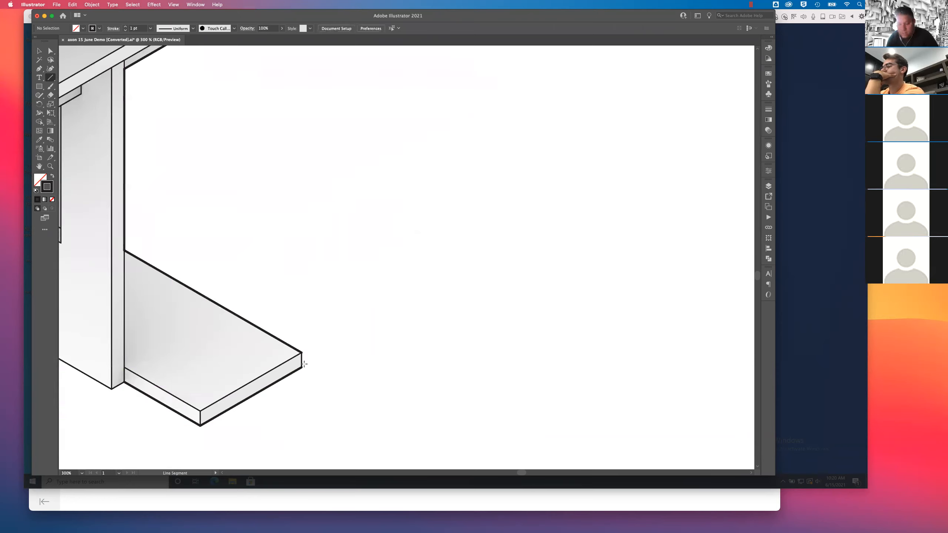
Trace the base slab's short vertical end edge and the supporting wall's bottom thickness edge, about 0.09 in wide and 0.05 in high.
key("super+equal")
key("super+equal")
key("super+equal")
left_click_drag(267, 395, 364, 202)
left_click_drag(227, 357, 226, 317)
left_click_drag(252, 375, 564, 219)
left_click_drag(449, 371, 675, 375)
left_click_drag(287, 244, 487, 366)
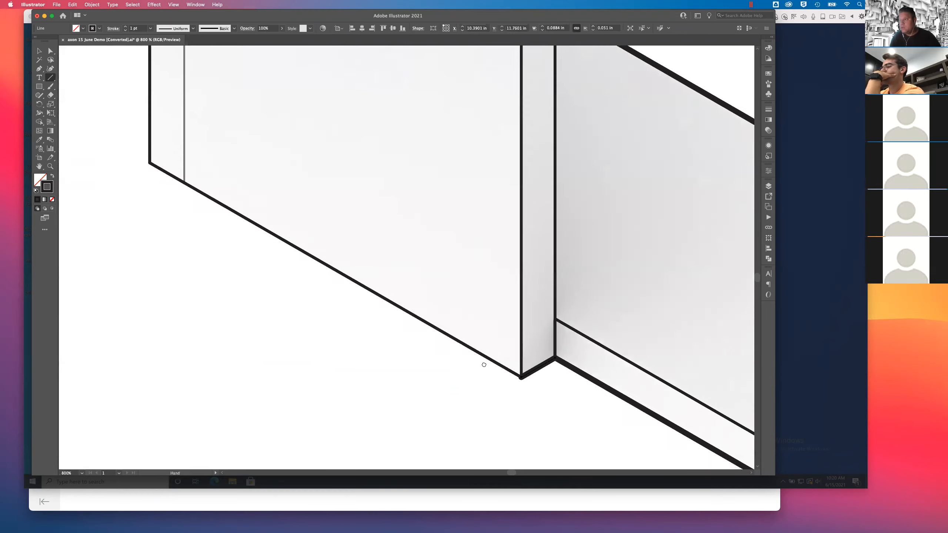
Trace the supporting wall's bottom edge about 0.97 in wide, its far vertical edge about 0.65 in high, and the small slab's underside edge.
left_click_drag(149, 164, 522, 378)
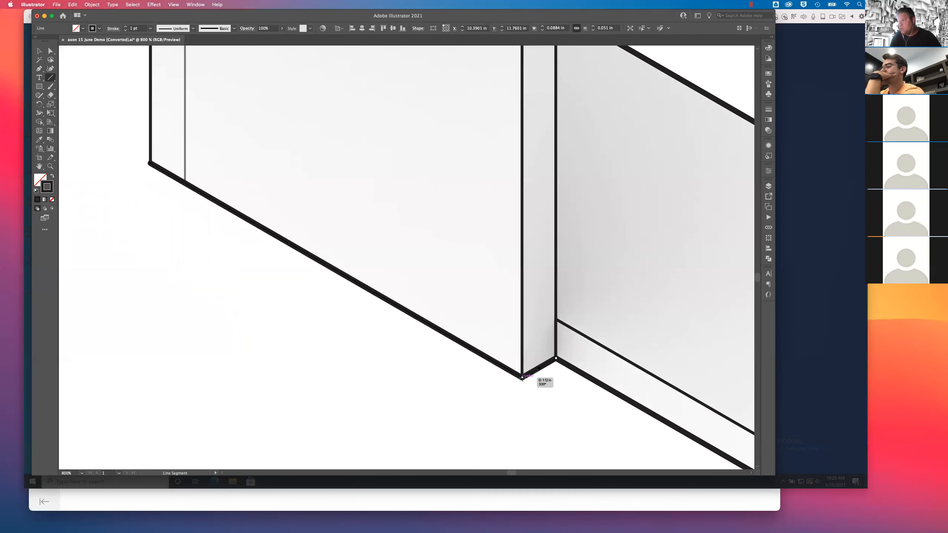
key("super+minus")
key("super+minus")
key("super+minus")
key("super+minus")
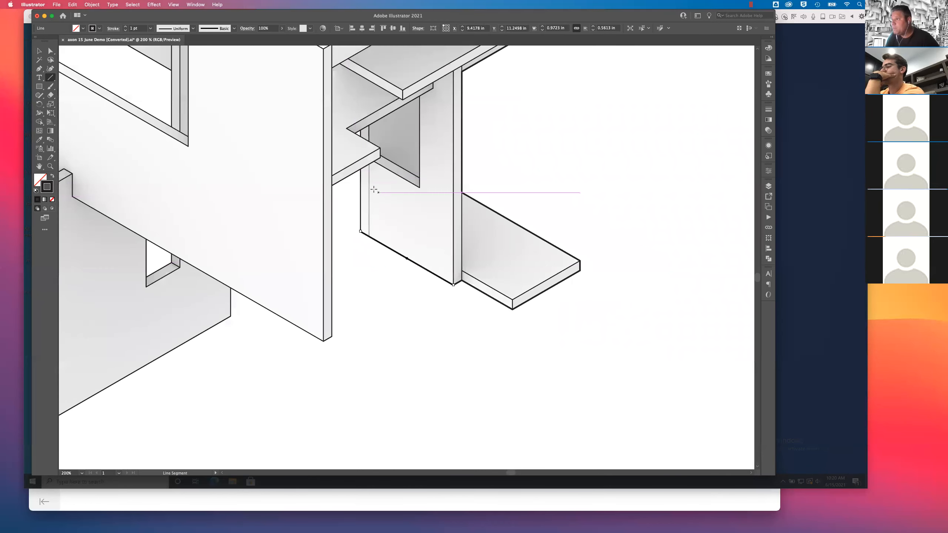
left_click_drag(360, 169, 360, 231)
left_click_drag(332, 185, 361, 169)
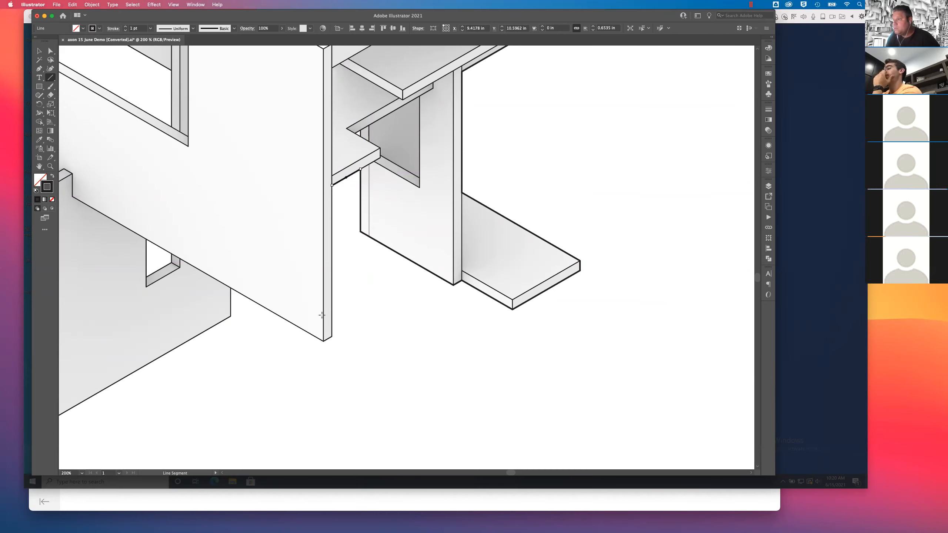
Trace the tall front wall's vertical edge about 1.58 in high, its two bottom edges, and the short vertical edge of the wall behind it.
left_click_drag(332, 337, 331, 184)
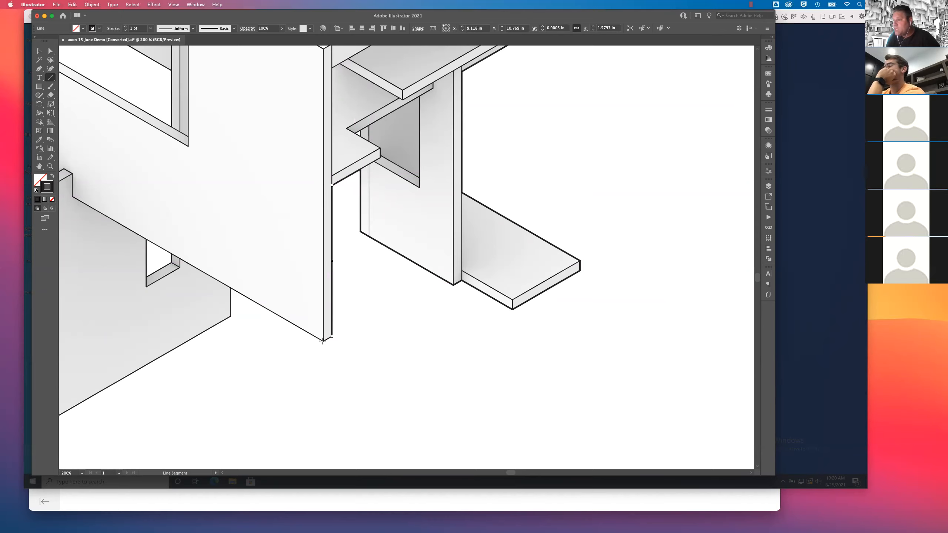
left_click_drag(230, 288, 323, 341)
left_click_drag(231, 316, 230, 287)
left_click_drag(332, 337, 323, 341)
Trace the lowest wall's bottom edge about 2.47 in wide, its upper outer edge about 0.61 in wide, its bottom thickness edge, and its vertical edge about 2.45 in high.
key("space")
left_click_drag(227, 370, 446, 284)
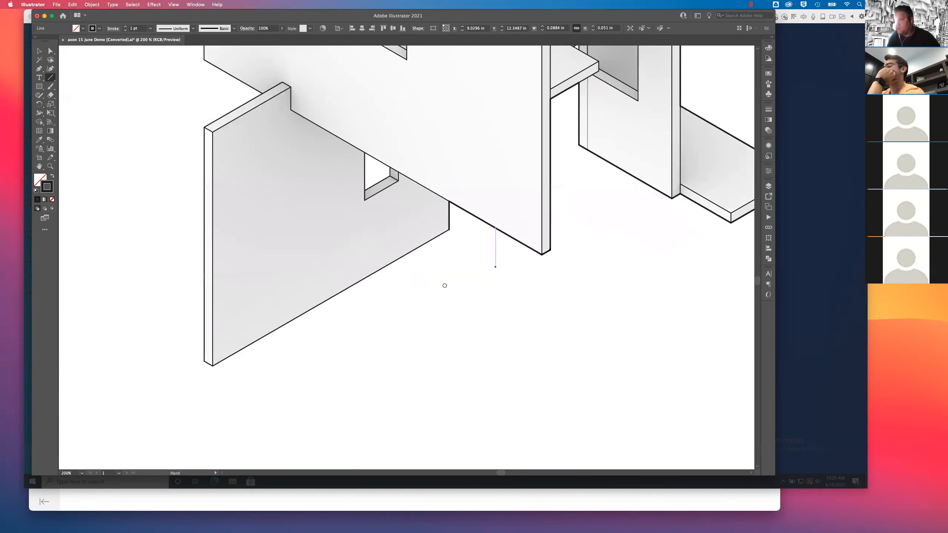
left_click_drag(213, 366, 451, 229)
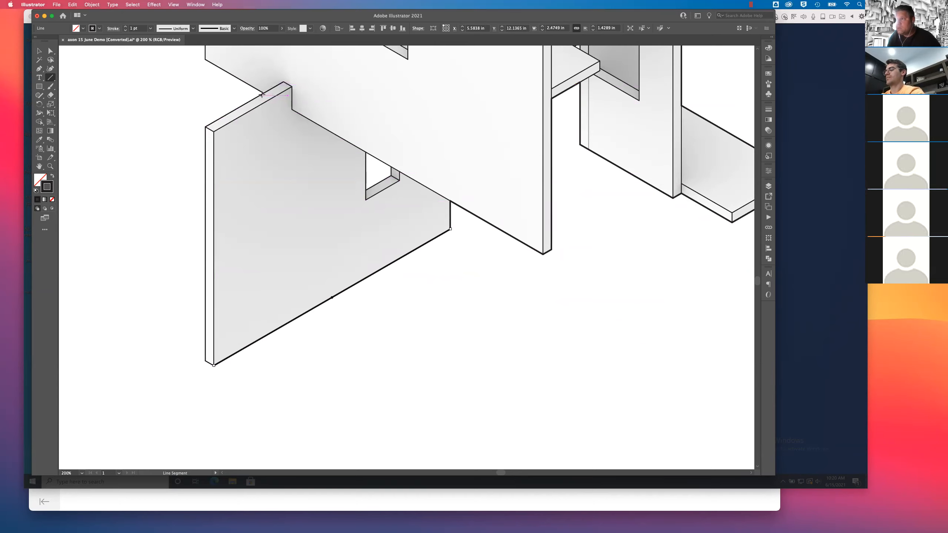
left_click_drag(254, 99, 206, 127)
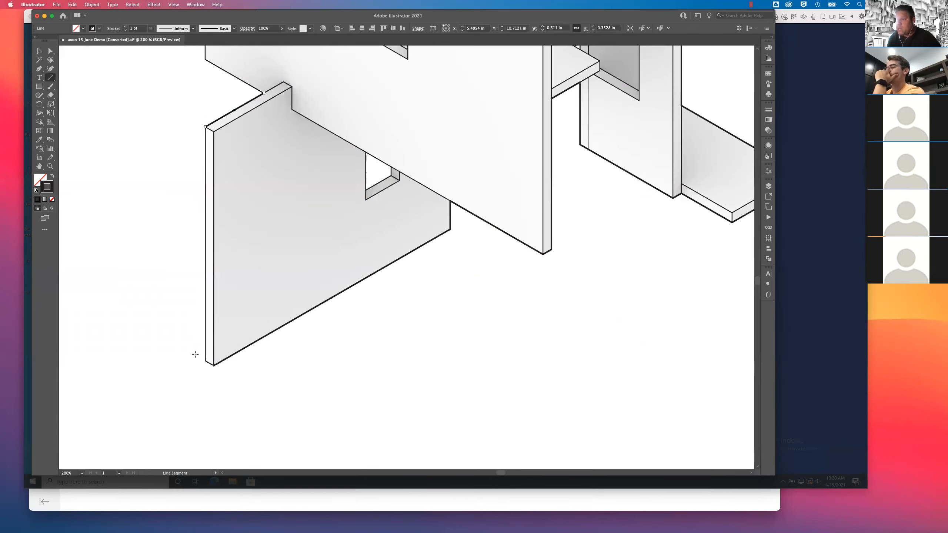
left_click_drag(205, 361, 205, 361)
mouse_move(205, 127)
left_mouse_down()
mouse_move(232, 313)
mouse_move(205, 360)
left_mouse_up()
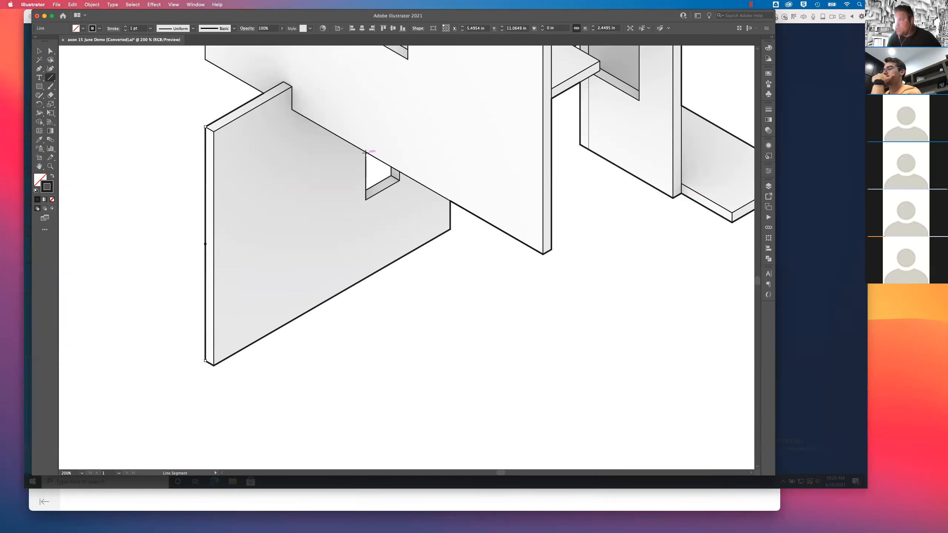
Trace the four edges of the lowest wall's window opening, with vertical edges about 0.40 in and 0.09 in high, and deselect.
left_click_drag(365, 153, 371, 188)
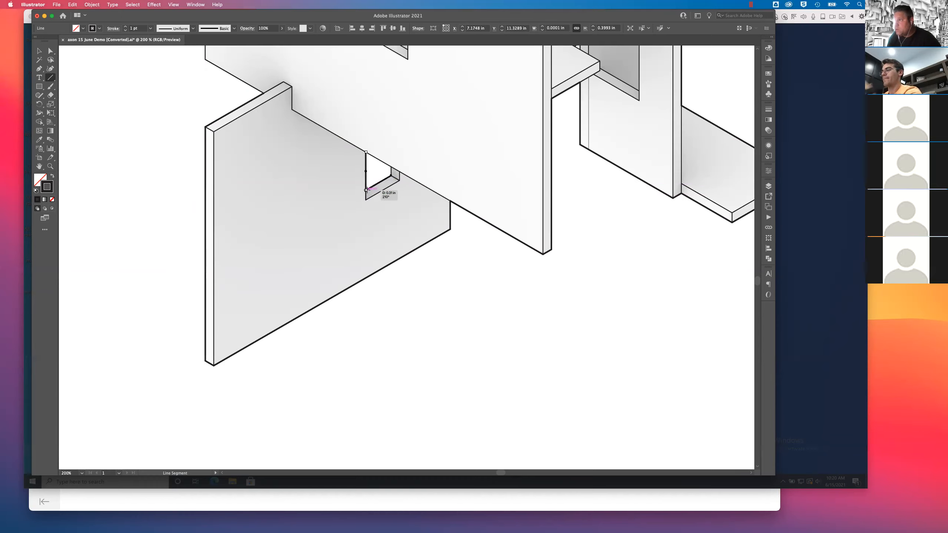
left_click_drag(366, 152, 389, 165)
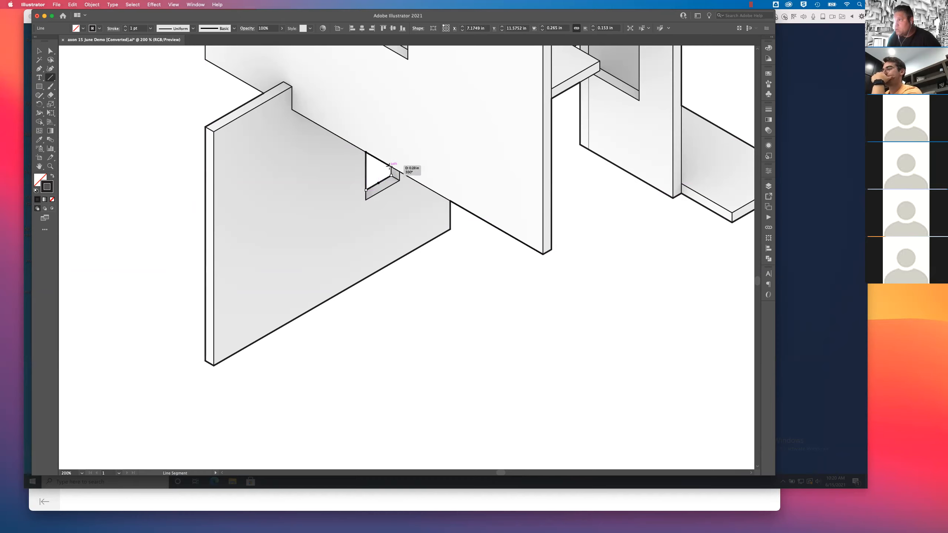
left_click(41, 52)
left_click(84, 82)
left_click(51, 77)
left_click_drag(390, 167, 391, 175)
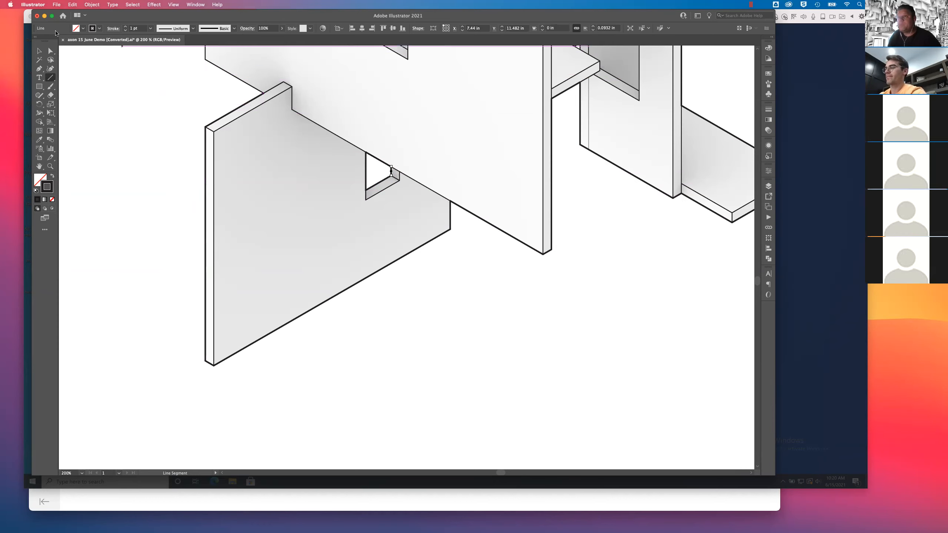
left_click(40, 51)
left_click(129, 104)
Trace the L-shaped front wall's exposed lower edge about 0.61 in wide, its vertical end about 1.22 in high, and its long upper edge.
left_click_drag(172, 136, 282, 298)
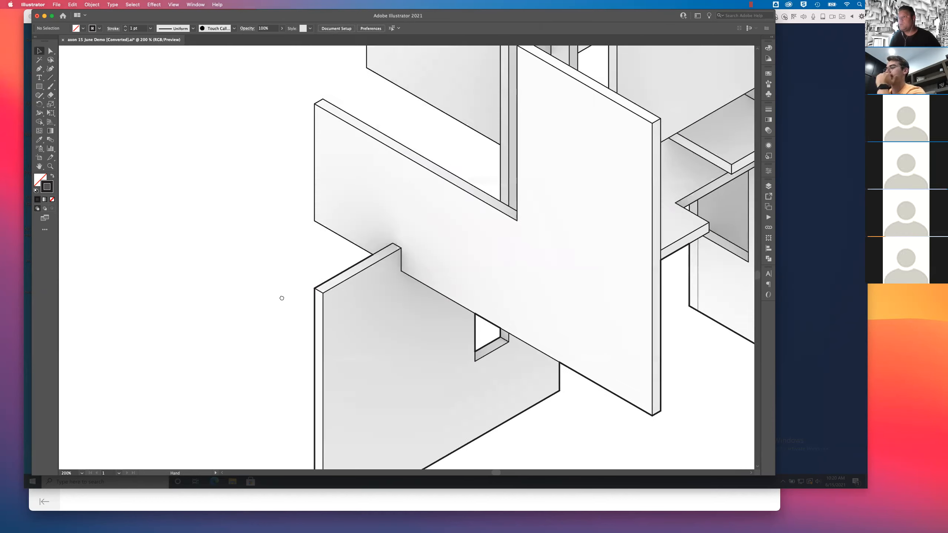
left_click(50, 78)
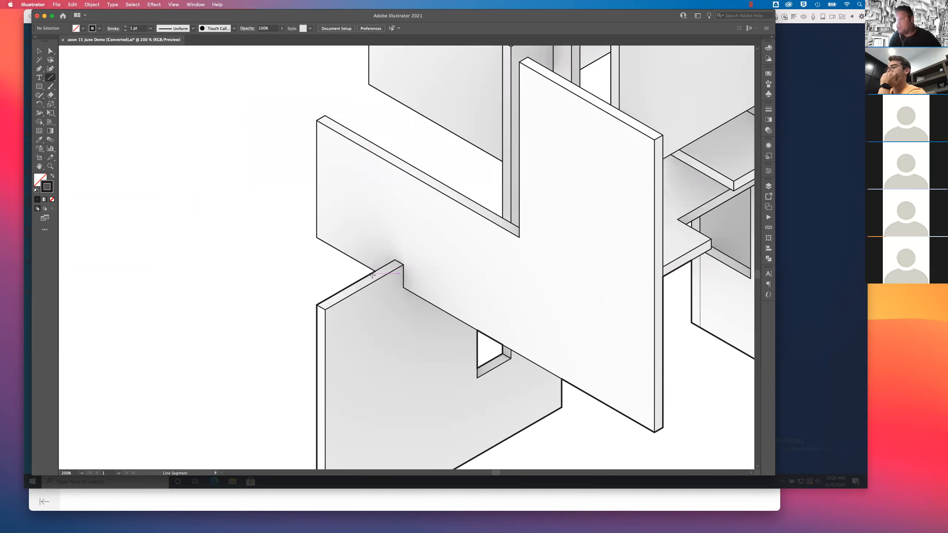
left_click_drag(375, 271, 317, 238)
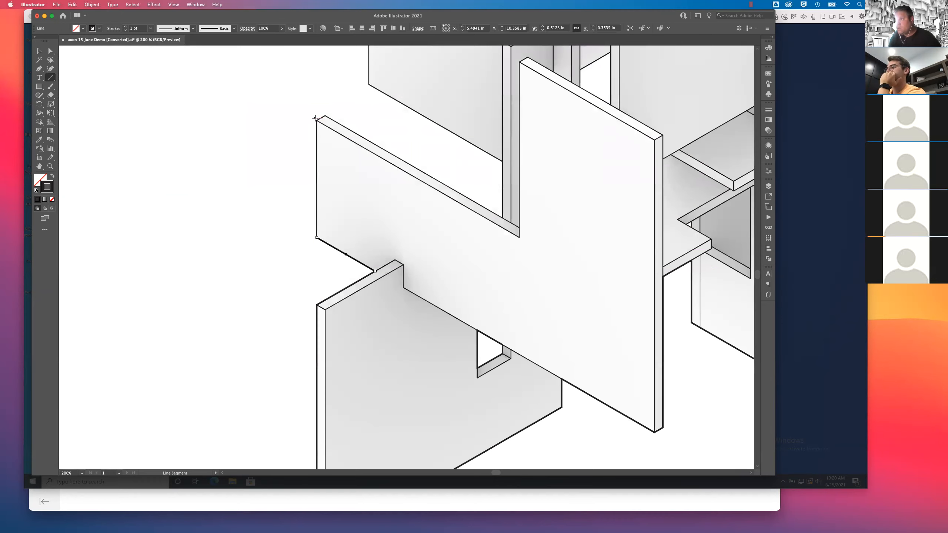
left_click_drag(317, 121, 317, 238)
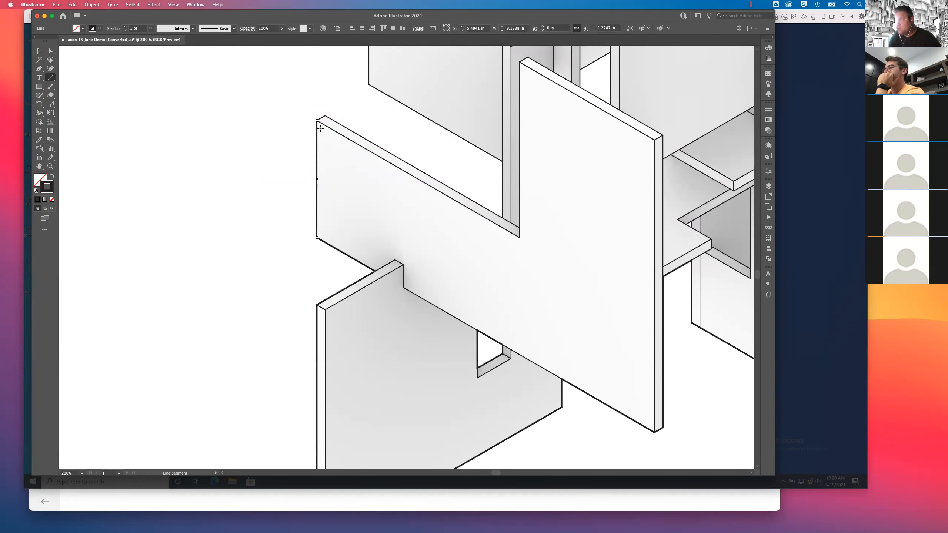
left_click_drag(504, 218, 327, 116)
Trace the vertical edge about 0.59 in high beneath the tower, the tower's bottom edge about 1.4 in wide, and its outer vertical edge up to the small ledge.
left_click_drag(502, 161, 503, 217)
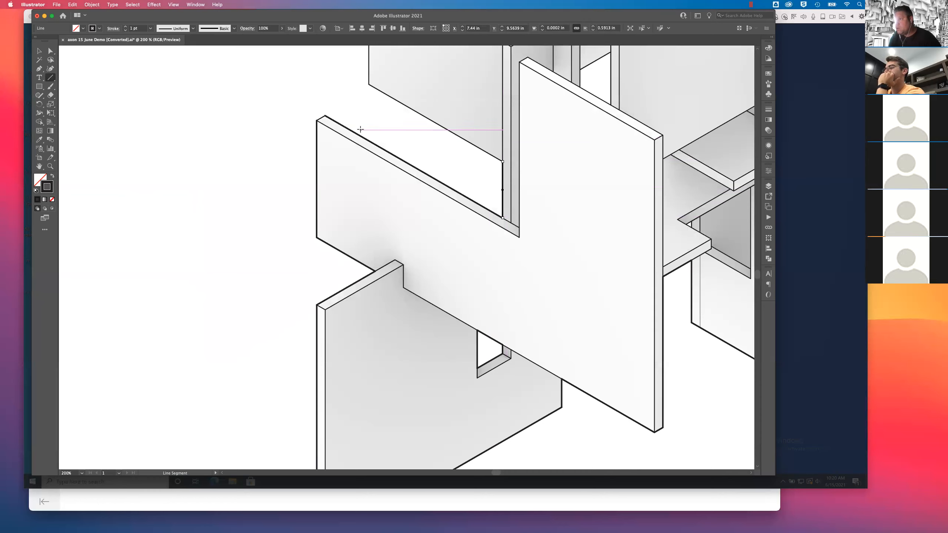
left_click_drag(368, 85, 503, 161)
scroll(411, 186, "up", 10)
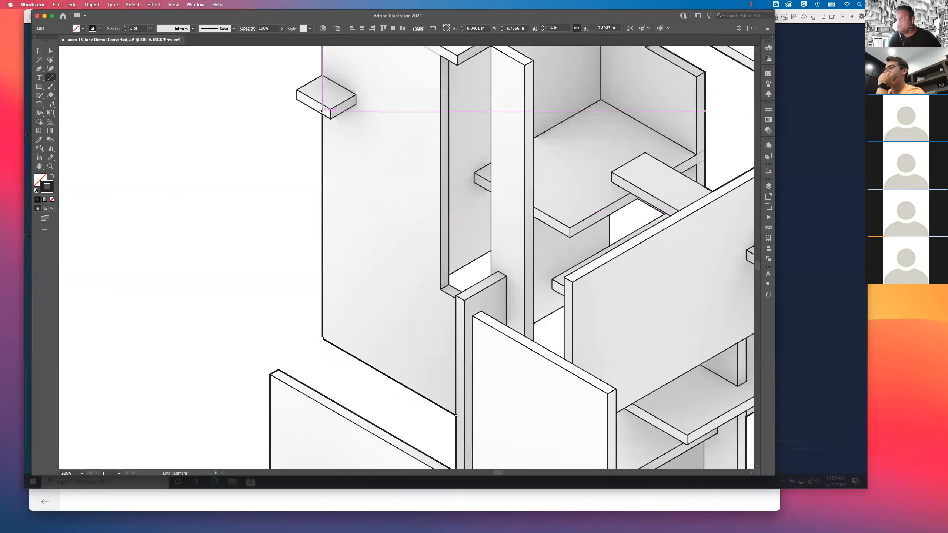
left_click_drag(323, 112, 323, 338)
Trace the small ledge's outer edges and the tower's vertical edge about 1.02 in high above it, and deselect.
left_click_drag(297, 99, 320, 112)
left_click_drag(323, 76, 280, 240)
scroll(297, 90, "up", 5)
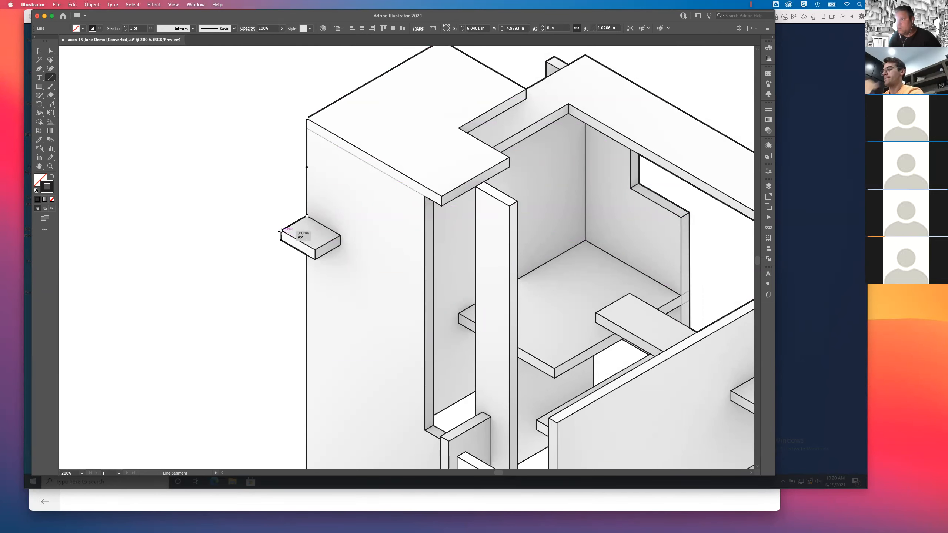
left_click_drag(310, 163, 289, 187)
left_click(40, 52)
left_click(273, 131)
left_click_drag(275, 131, 245, 162)
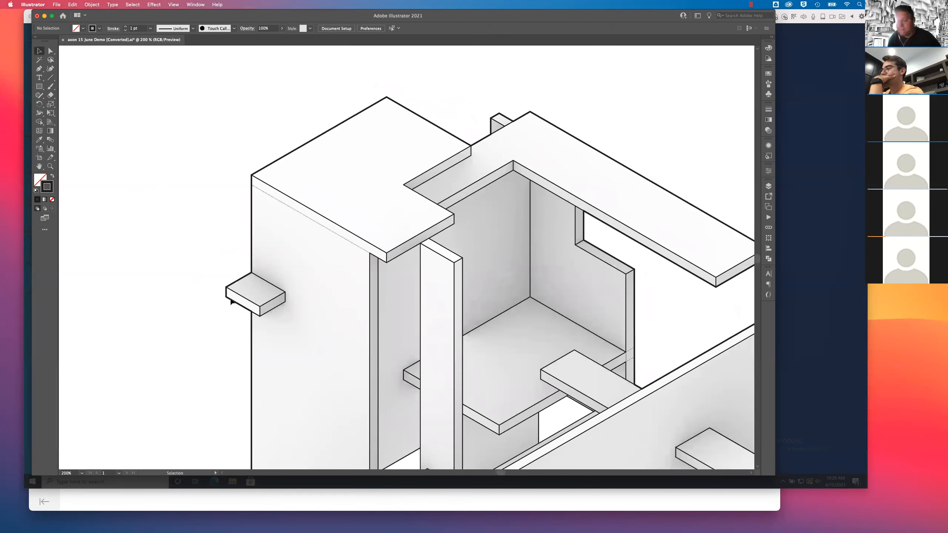
Examine the traced outline around the ledge and roof slabs, and check the whole model for untraced edges.
key("super+equal")
left_click_drag(230, 299, 380, 248)
scroll(383, 199, "up", 10)
scroll(383, 200, "right", 10)
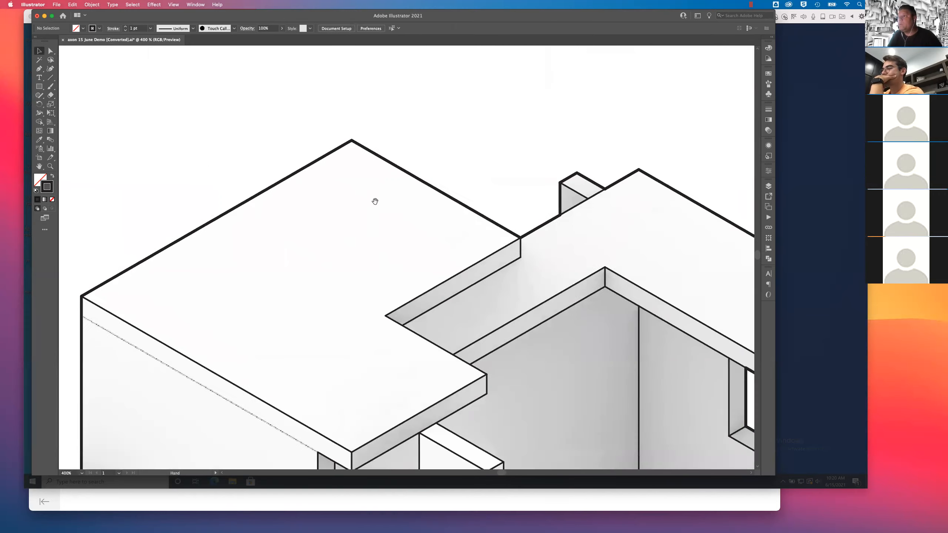
key("super+minus")
key("super+minus")
key("super+minus")
key("super+minus")
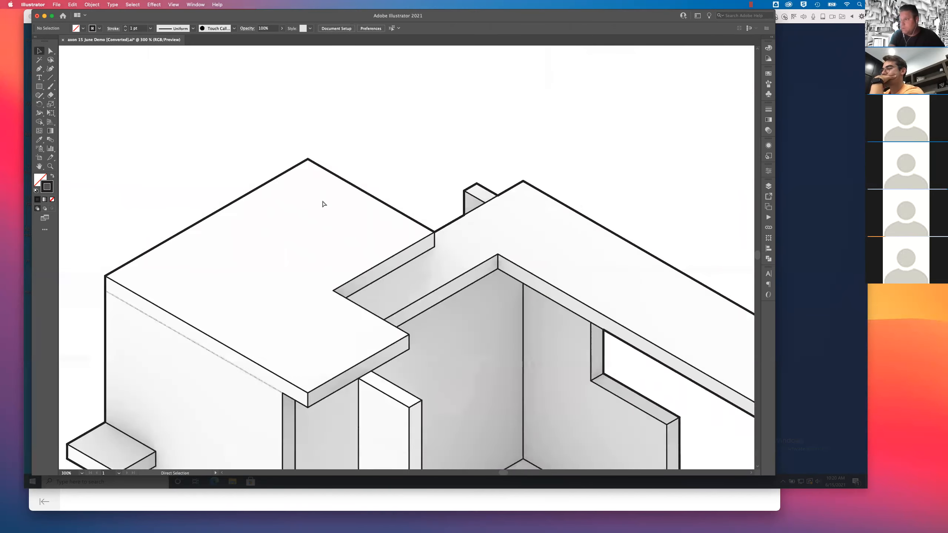
scroll(323, 201, "down", 10)
scroll(322, 200, "right", 4)
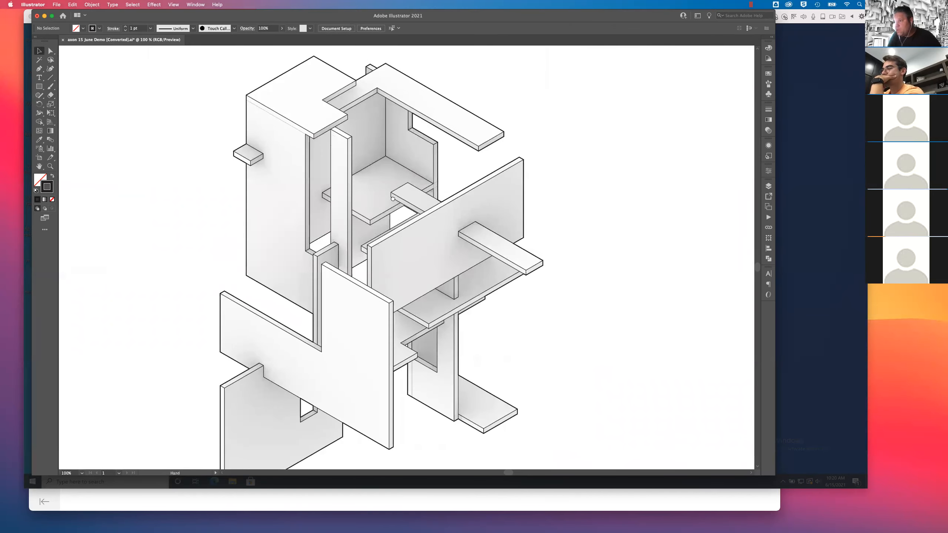
Trace the tiny triangular opening between the small slab and the beam behind it, about 0.06 in wide and 0.07 in high.
key("super+equal")
key("super+equal")
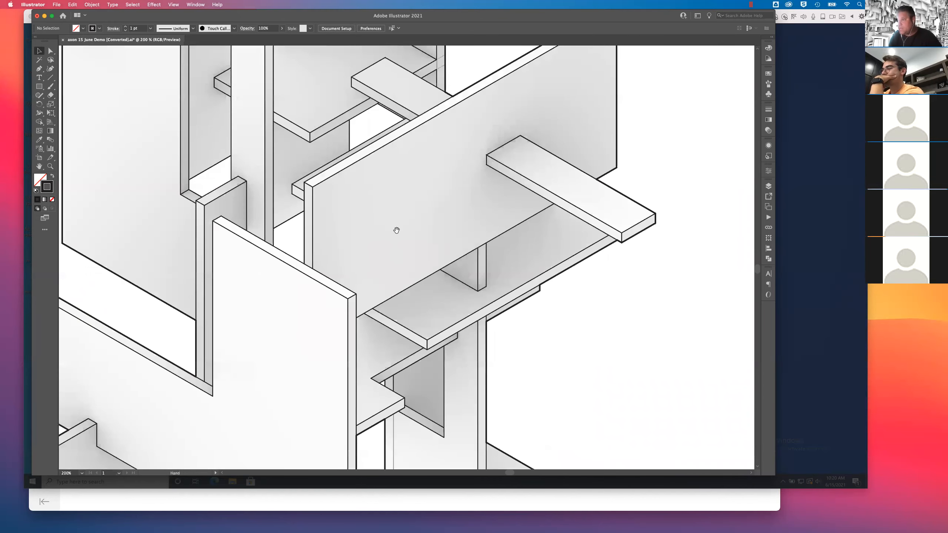
scroll(396, 226, "down", 3)
scroll(396, 227, "left", 1)
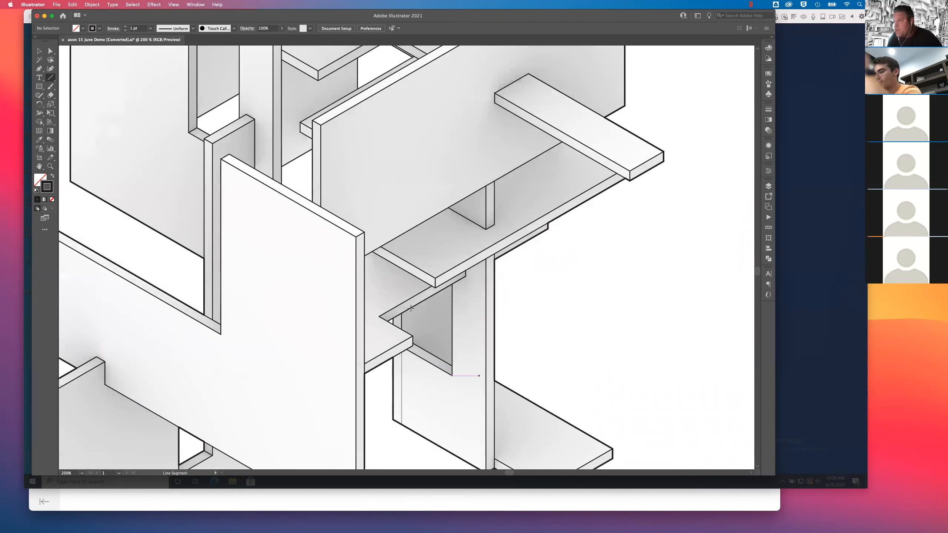
left_click_drag(393, 318, 393, 319)
key("super+equal")
key("super+equal")
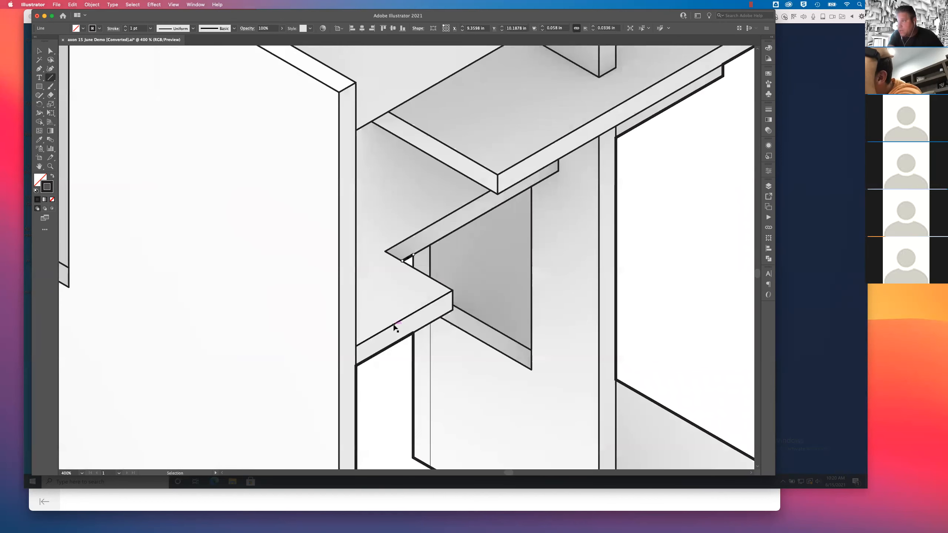
left_click_drag(421, 277, 398, 263)
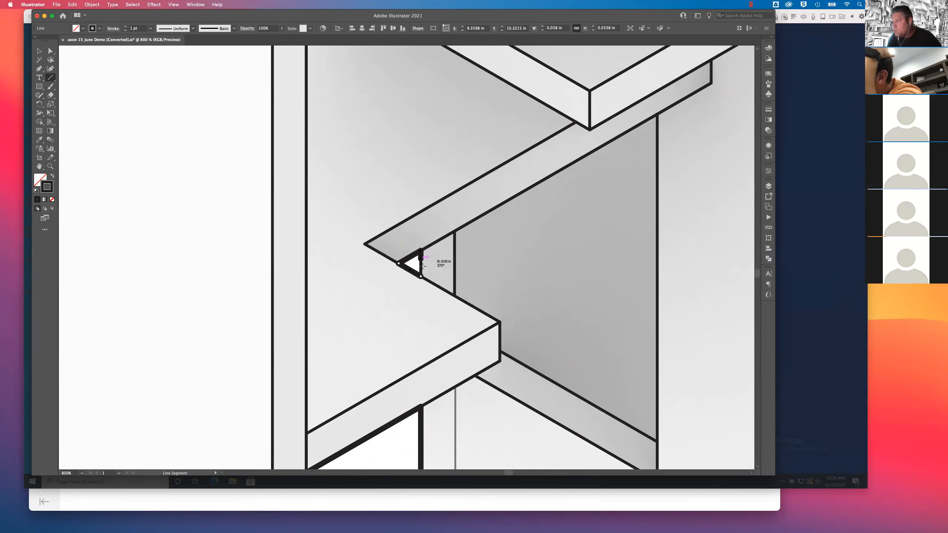
key("super+minus")
key("super+minus")
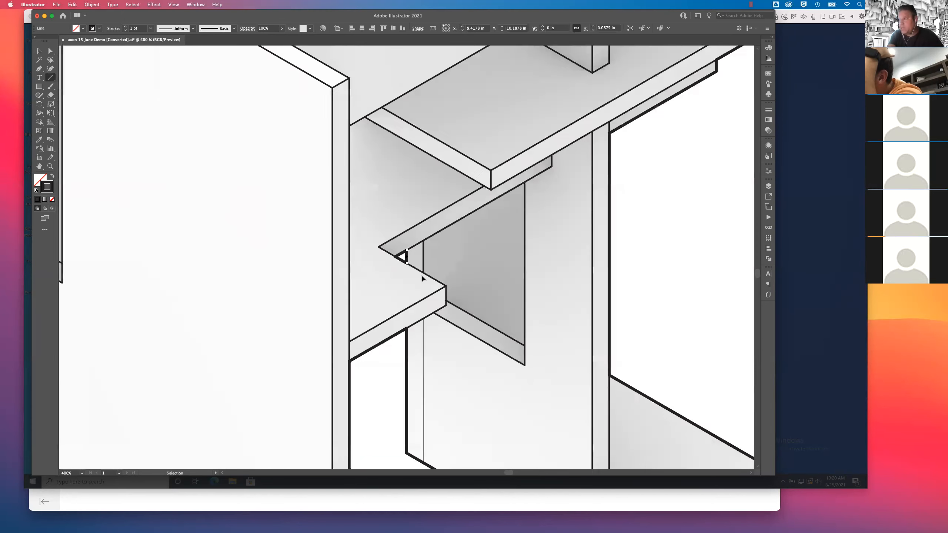
Trace the edges of the opening between the slender column and the large upper wall, including its vertical edge about 0.56 in high.
left_click_drag(418, 270, 429, 394)
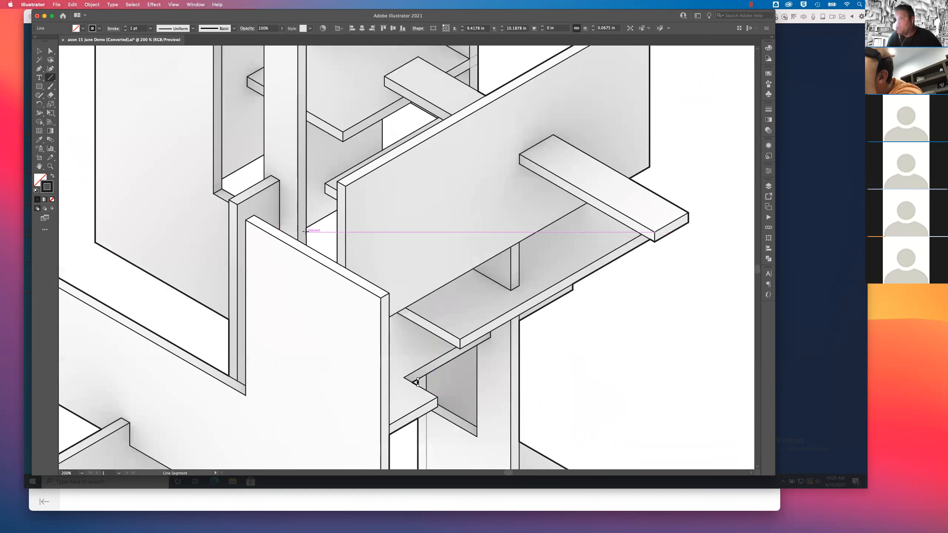
left_click_drag(306, 227, 337, 210)
left_click_drag(304, 227, 337, 263)
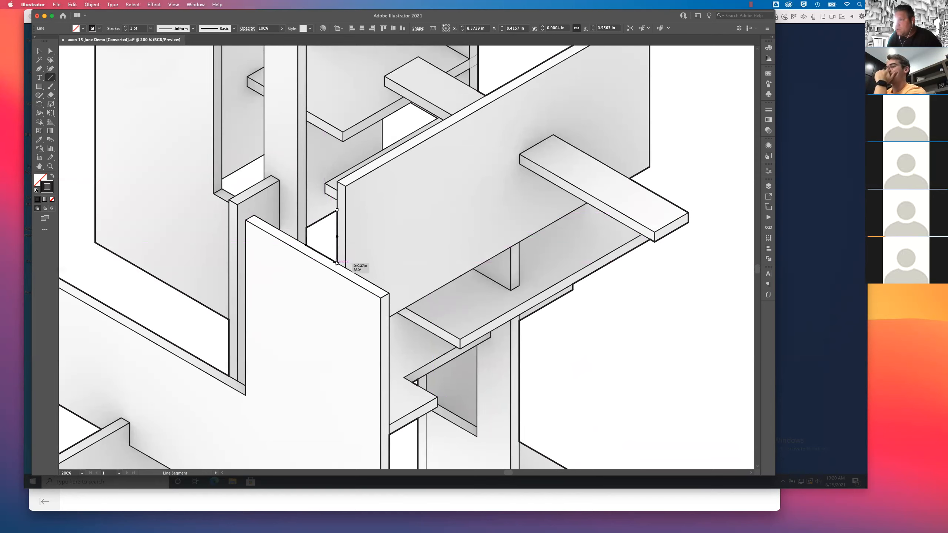
Trace the opening at the base of the tower's tall window, including its lower edges about 0.31 in and 0.14 in wide.
left_click_drag(222, 179, 223, 189)
mouse_move(264, 154)
left_mouse_down()
mouse_move(223, 179)
mouse_move(264, 155)
left_mouse_up()
left_click_drag(237, 194, 264, 179)
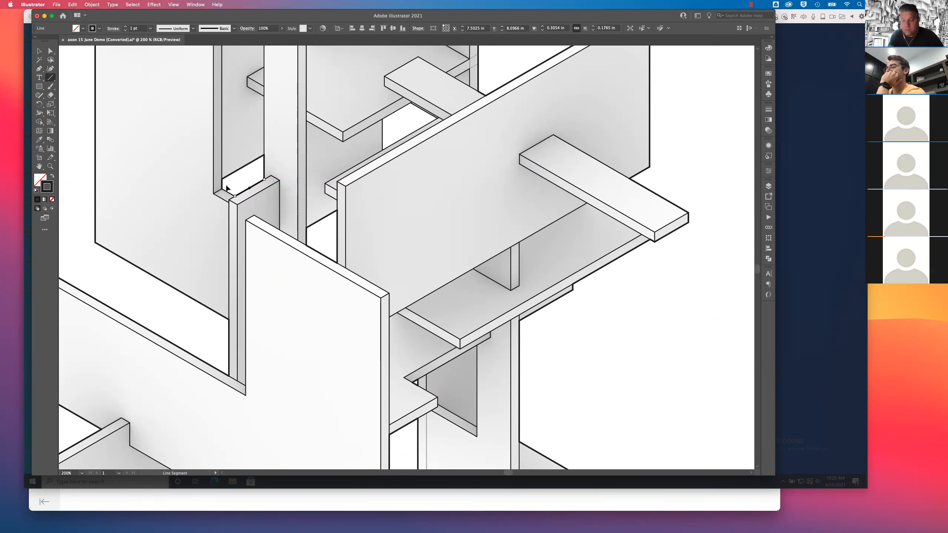
key("super+equal")
key("super+equal")
key("super+equal")
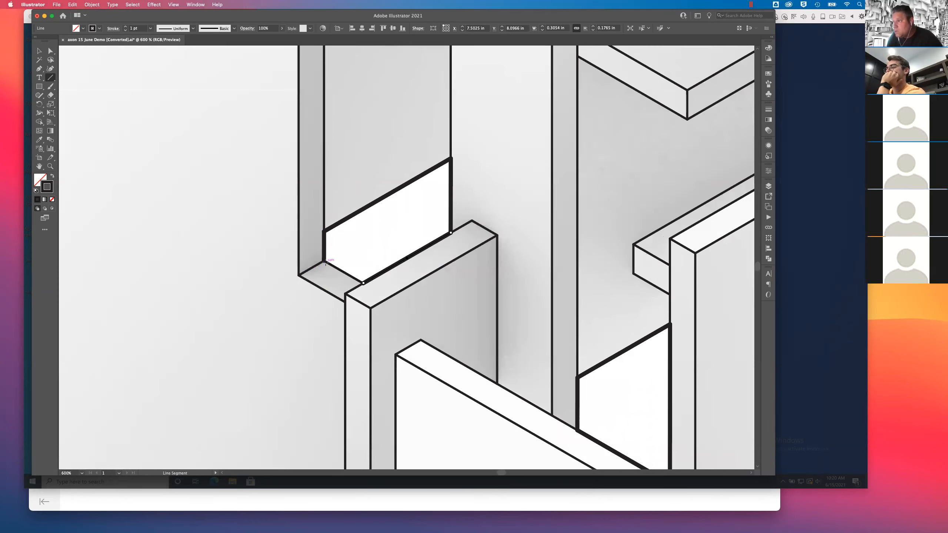
left_click_drag(324, 260, 363, 282)
Trace the four-sided opening beneath the upper beam, with a vertical edge about 0.33 in high and a lower edge about 0.58 in wide.
left_click_drag(612, 289, 168, 453)
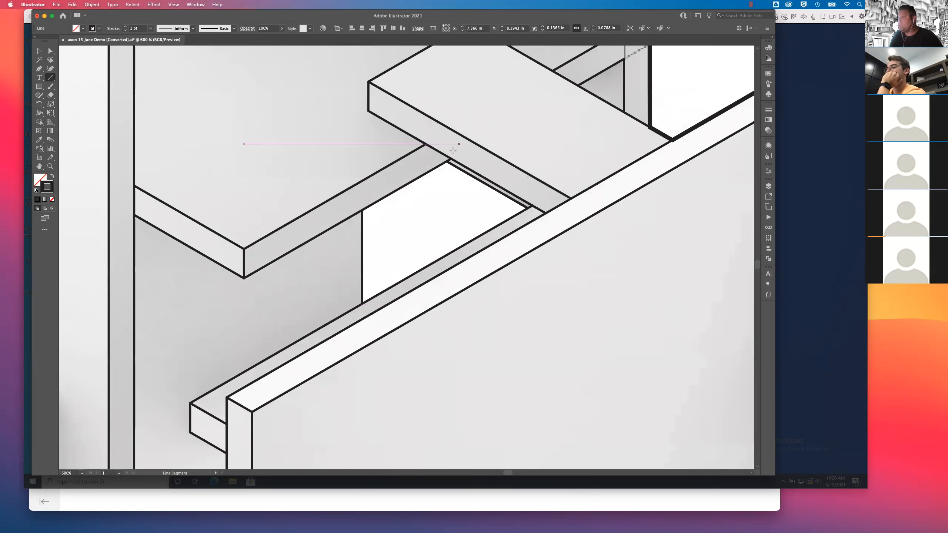
left_click_drag(447, 162, 528, 208)
left_click_drag(363, 211, 447, 162)
left_click_drag(362, 305, 362, 210)
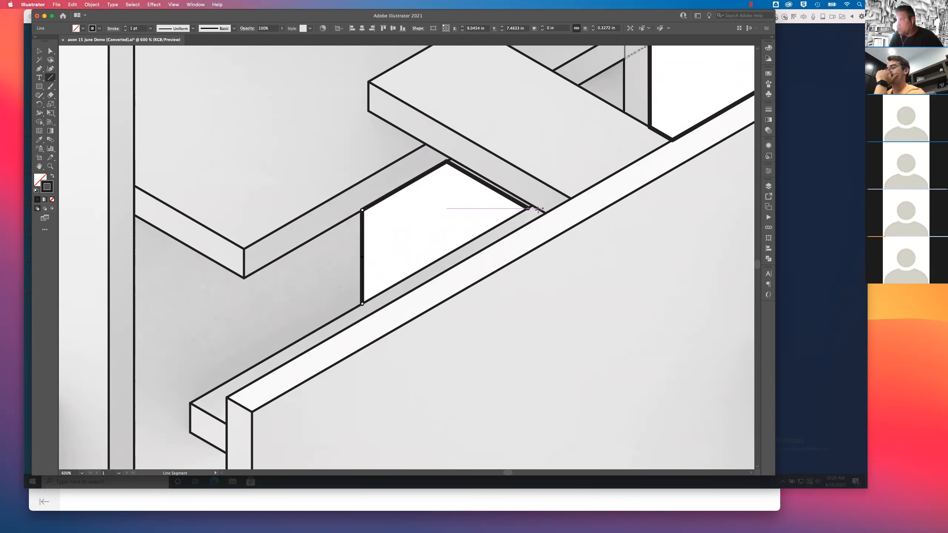
left_click_drag(528, 208, 362, 303)
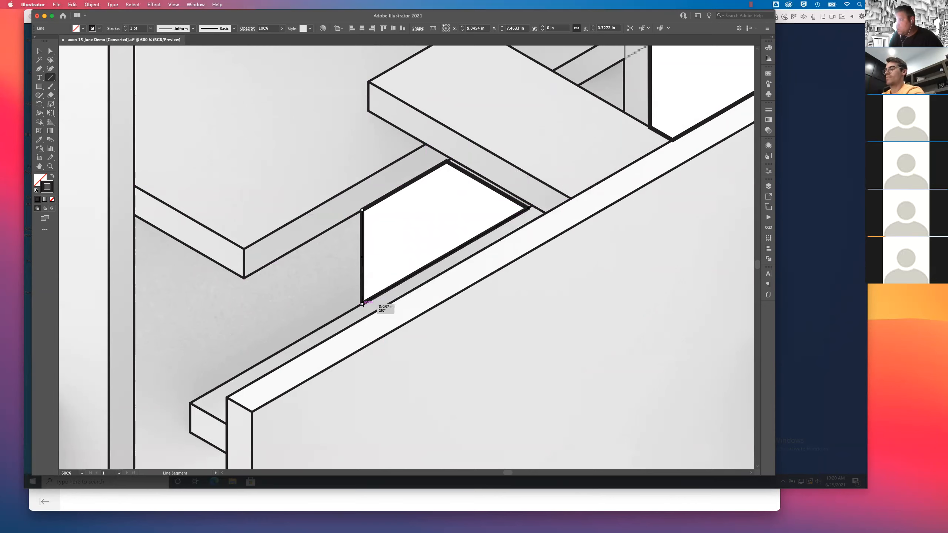
key("super+minus")
key("super+minus")
key("super+minus")
key("super+minus")
key("super+minus")
key("super+minus")
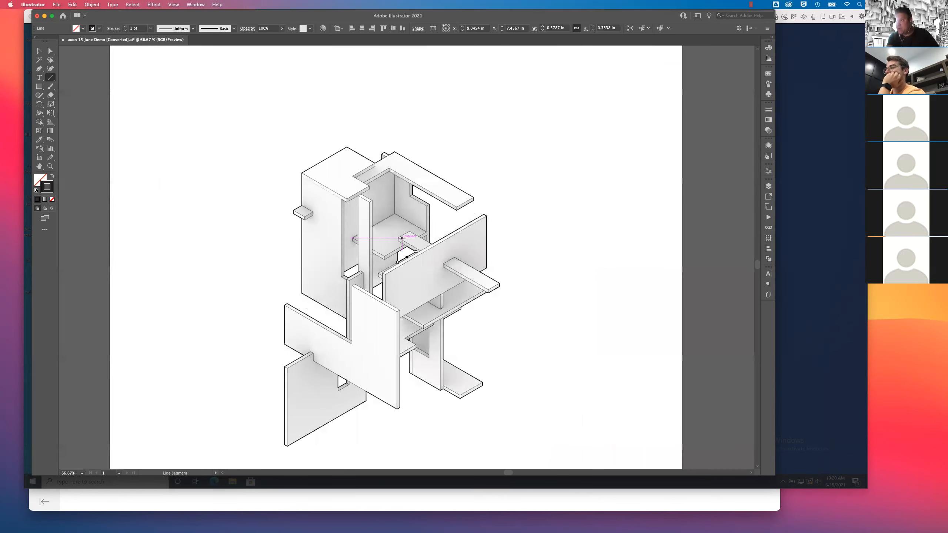
Save the drawing to the Desktop as "axon 15 June Demo.ai" in Adobe Illustrator (ai) format, replacing the existing file.
left_click_drag(421, 271, 453, 212)
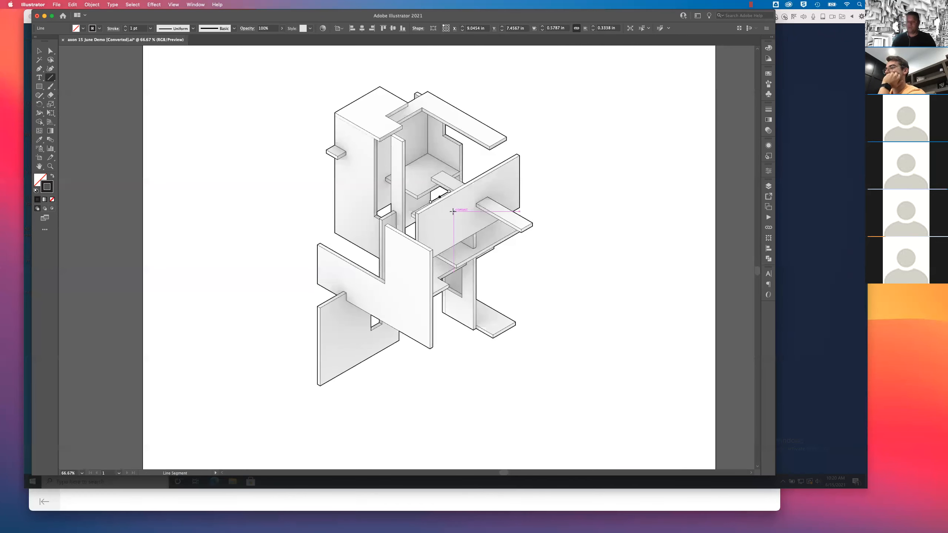
key("super+minus")
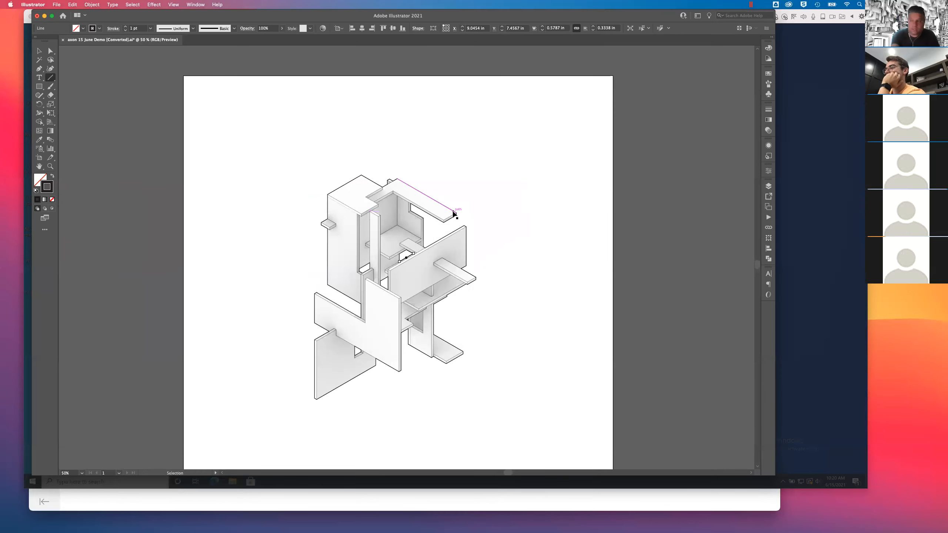
key("super+s")
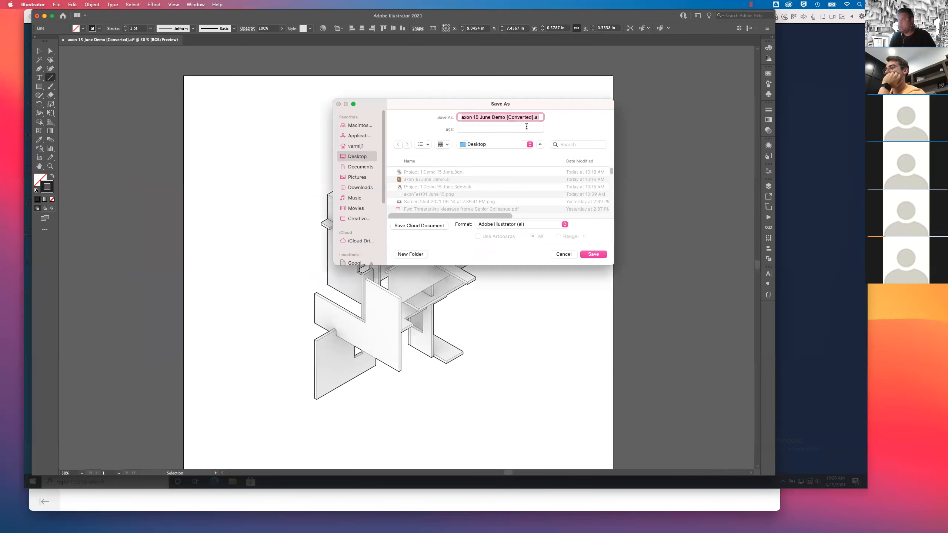
key("Right")
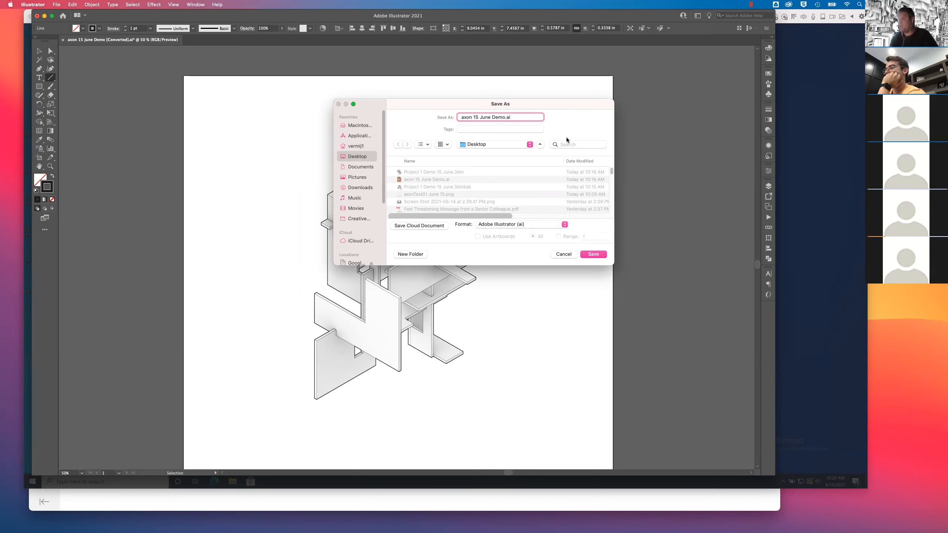
left_click(593, 255)
left_click(496, 215)
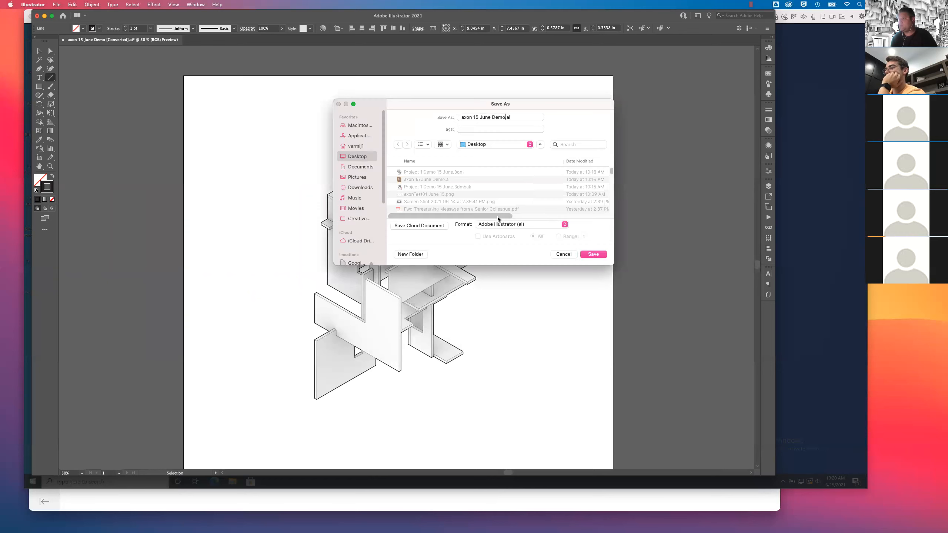
left_click(556, 378)
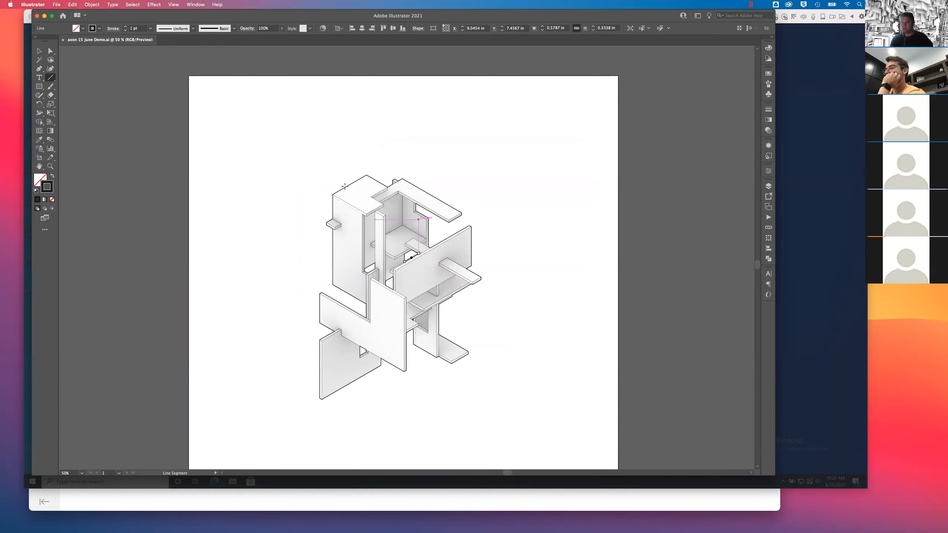
Clear the selection and review the whole traced axonometric on its artboard.
key("v")
left_click(174, 225)
mouse_move(263, 282)
left_mouse_down()
mouse_move(281, 221)
mouse_move(250, 275)
mouse_move(256, 264)
left_mouse_up()
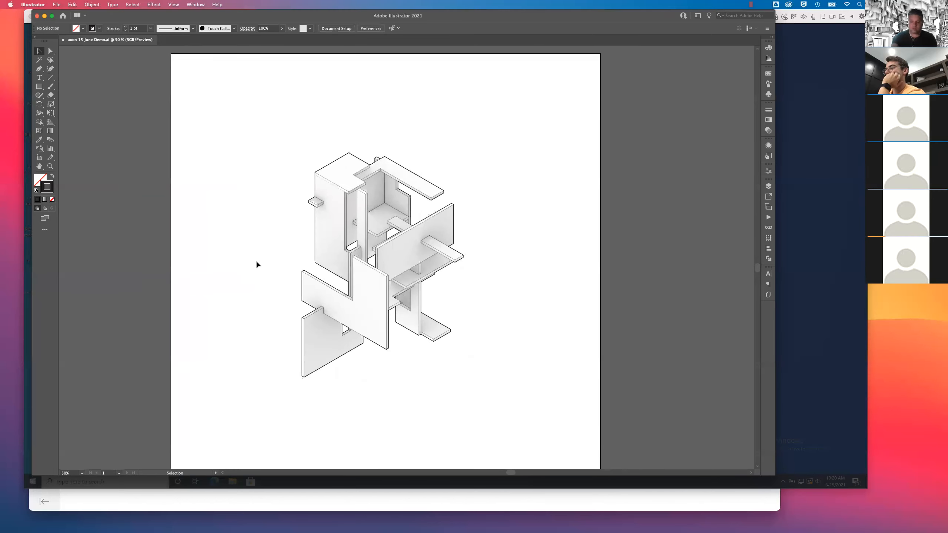
key("super+minus")
key("super+minus")
key("super+plus")
key("super+plus")
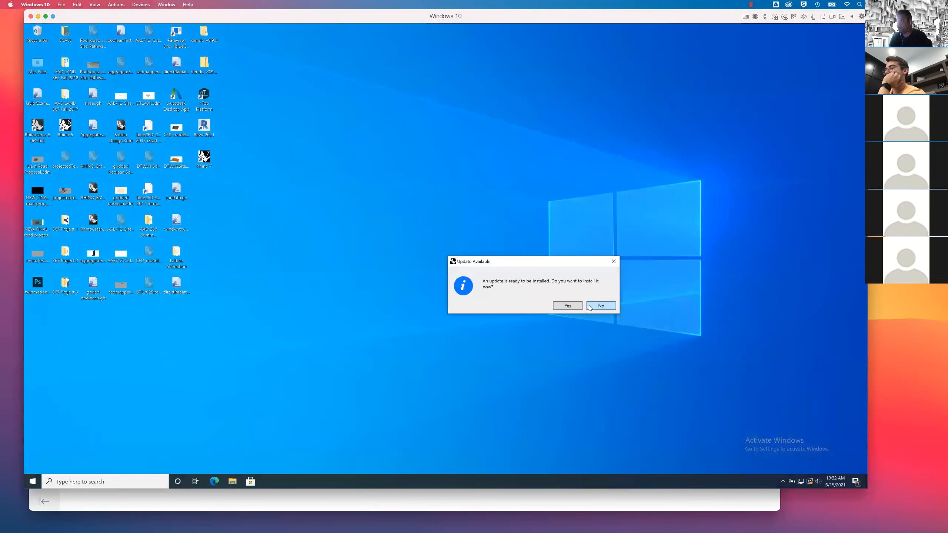
Decline the pending update in Windows 10, switch to Chrome and open the "Silhouettes - Scaled Figures" page from the course modules.
left_click(589, 307)
left_click(383, 508)
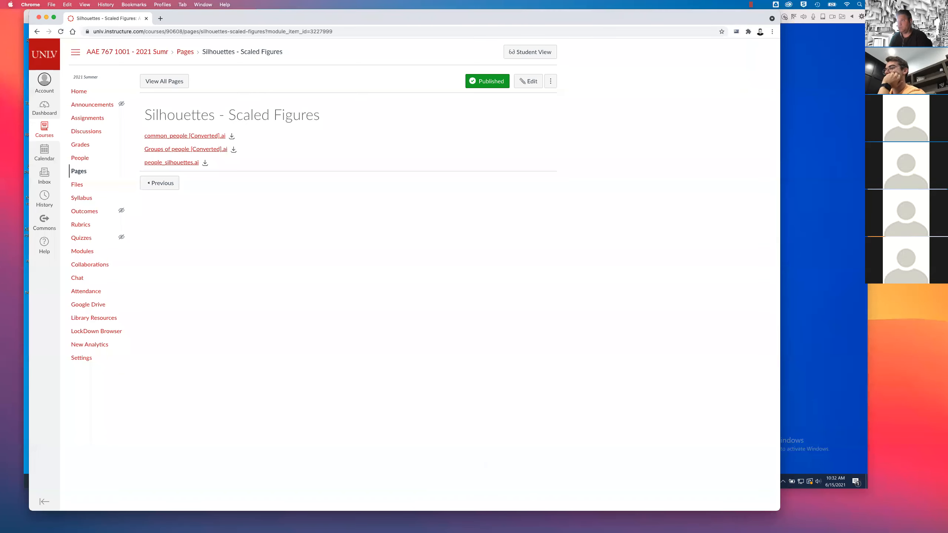
key("ctrl+Up")
left_click(650, 66)
left_click(83, 252)
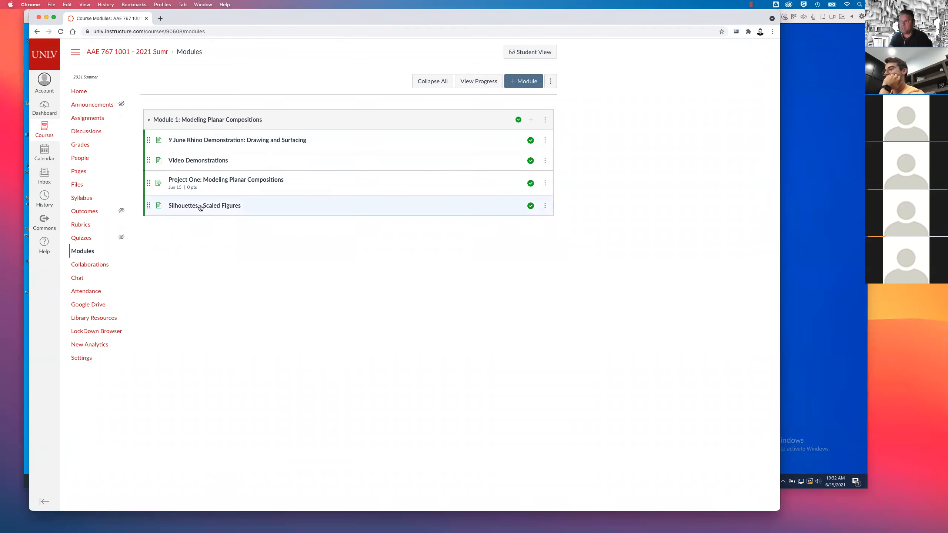
left_click(224, 207)
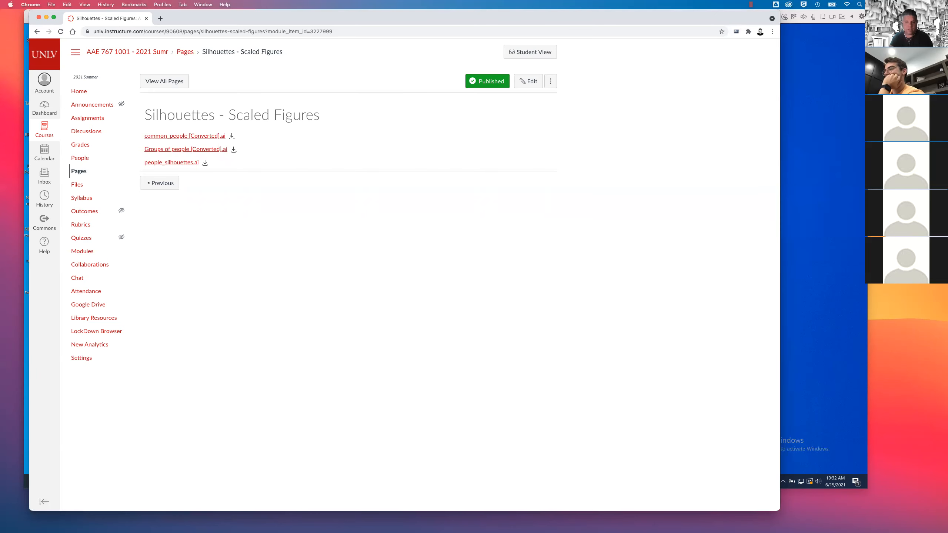
Switch to Illustrator and open people_silhouettes.ai, Groups of people [Converted].ai and common_people [Converted].ai together from the Downloads folder.
left_click(817, 219)
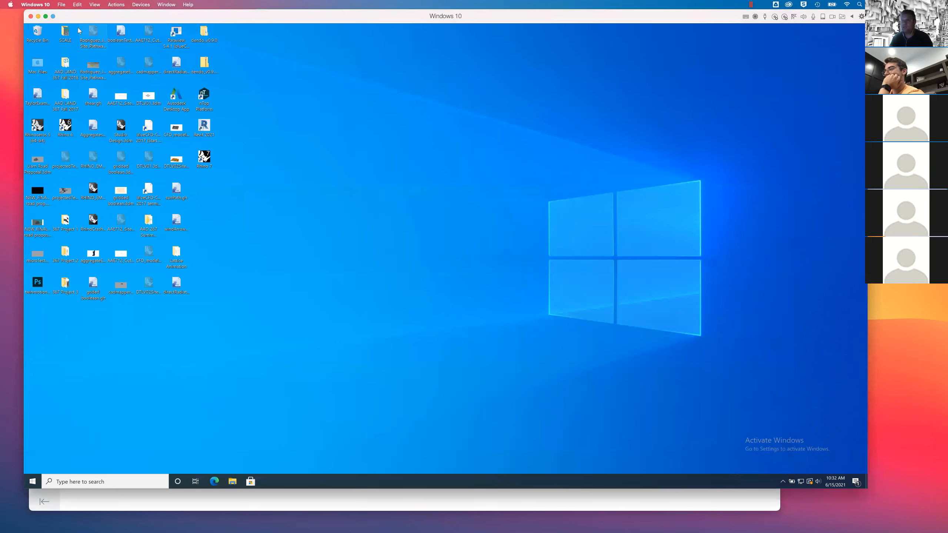
key("ctrl+Up")
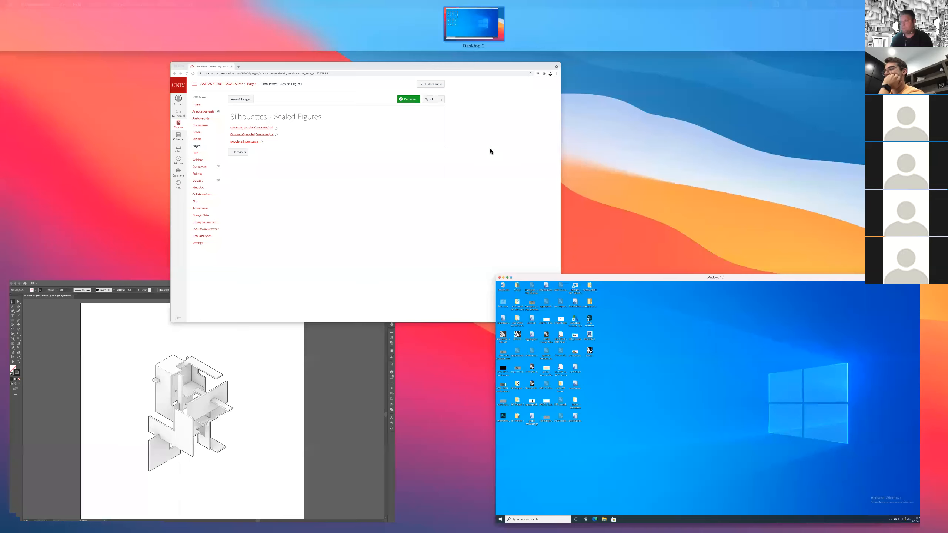
left_click(144, 393)
left_click(54, 4)
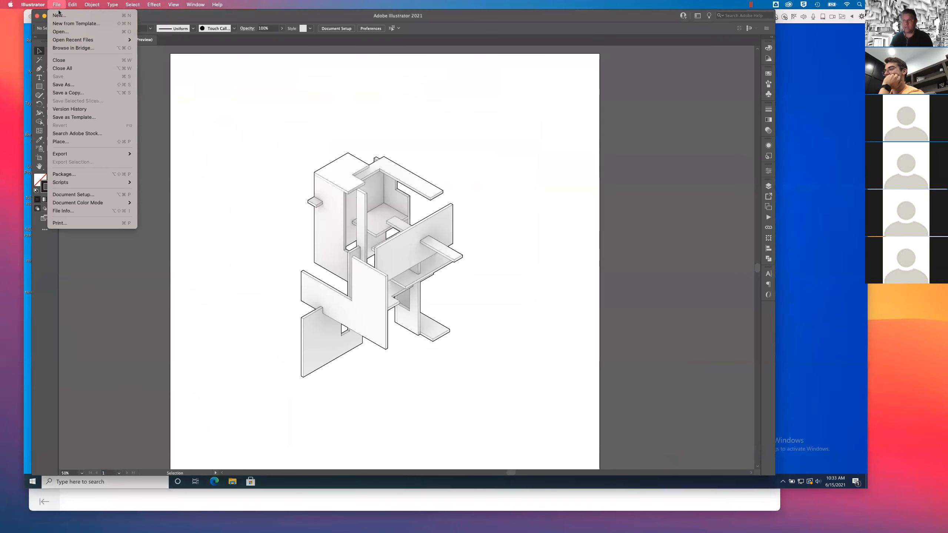
left_click(66, 33)
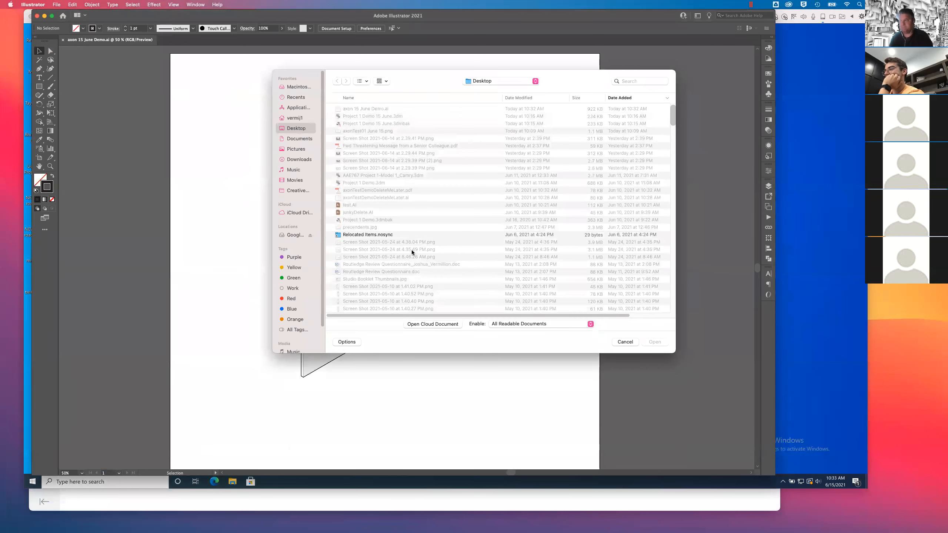
left_click(297, 161)
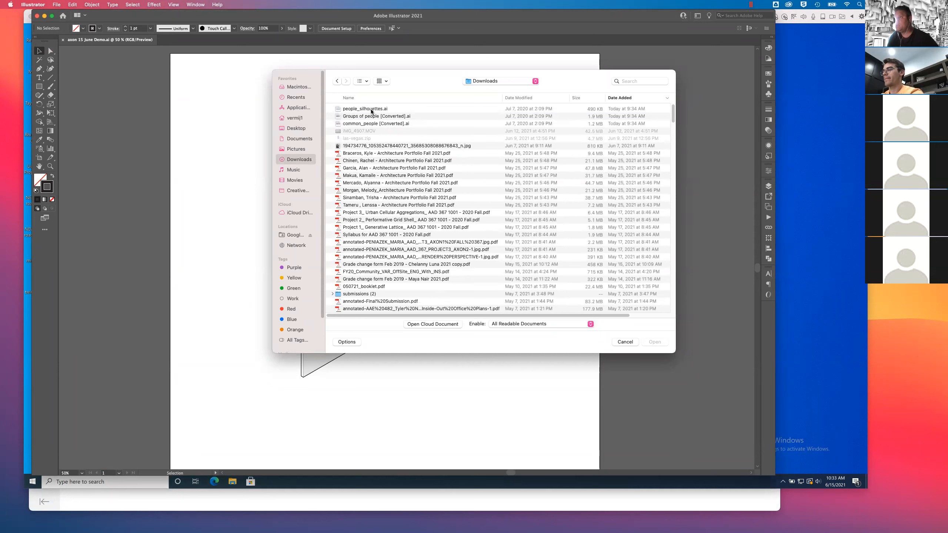
left_click(369, 109)
left_click(369, 124, "shift")
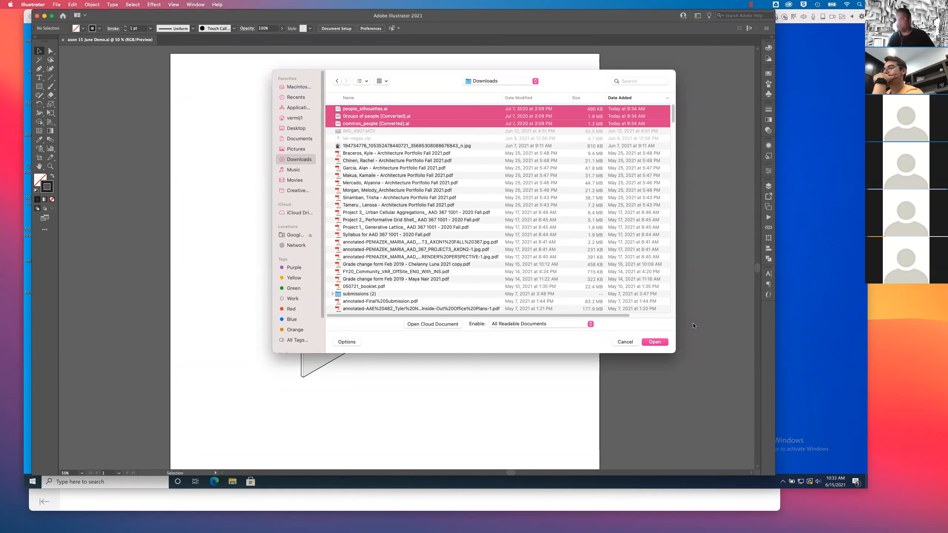
left_click(651, 343)
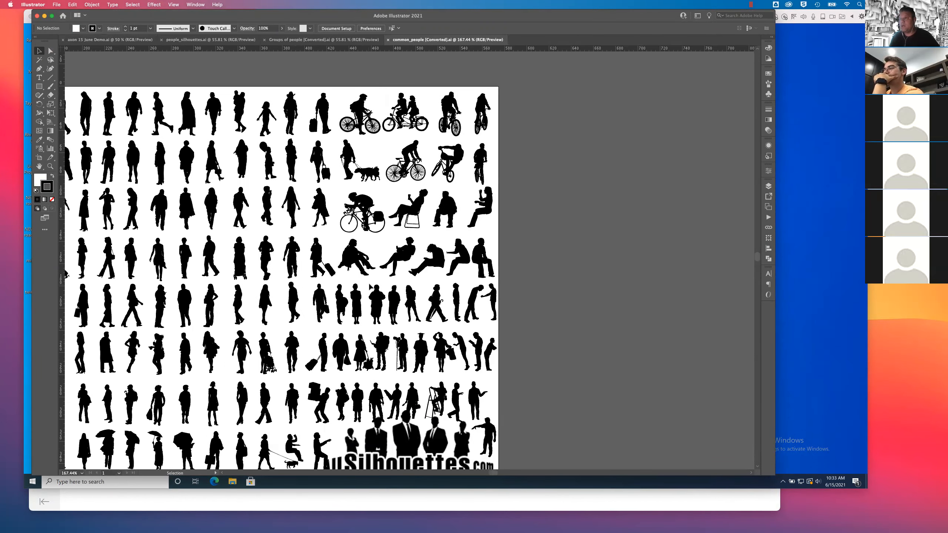
Look through the three opened silhouette files, sampling individual figures and viewing the full common_people sheet.
scroll(370, 284, "left", 6)
left_click(329, 153)
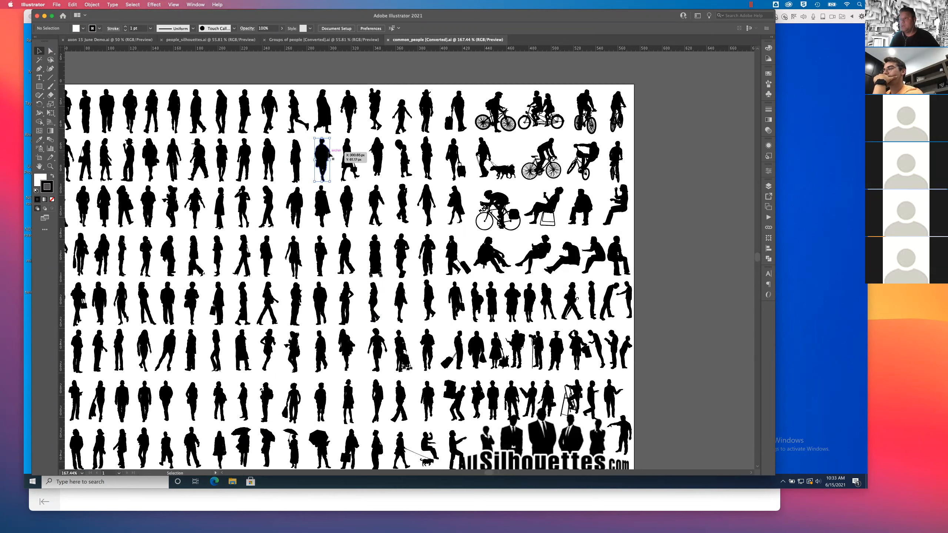
left_click(269, 163)
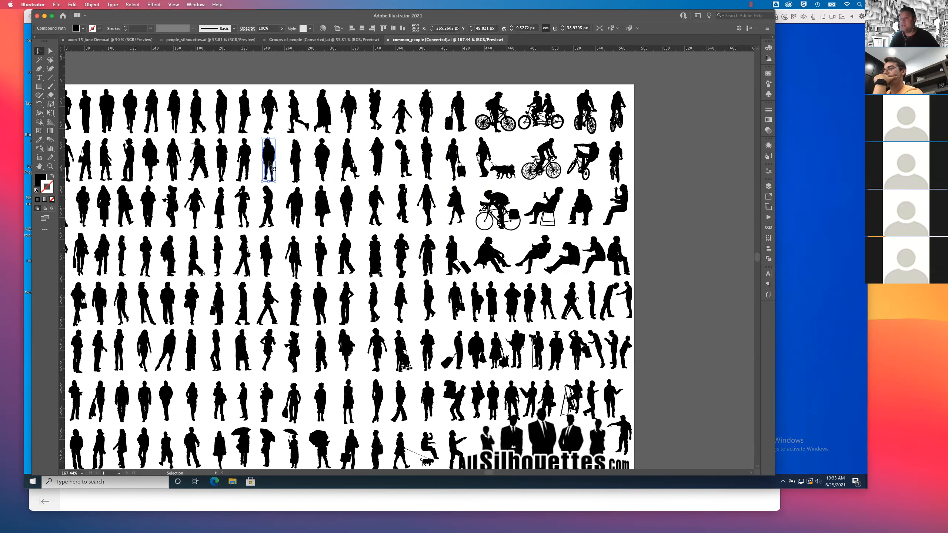
left_click(210, 40)
left_click(268, 139)
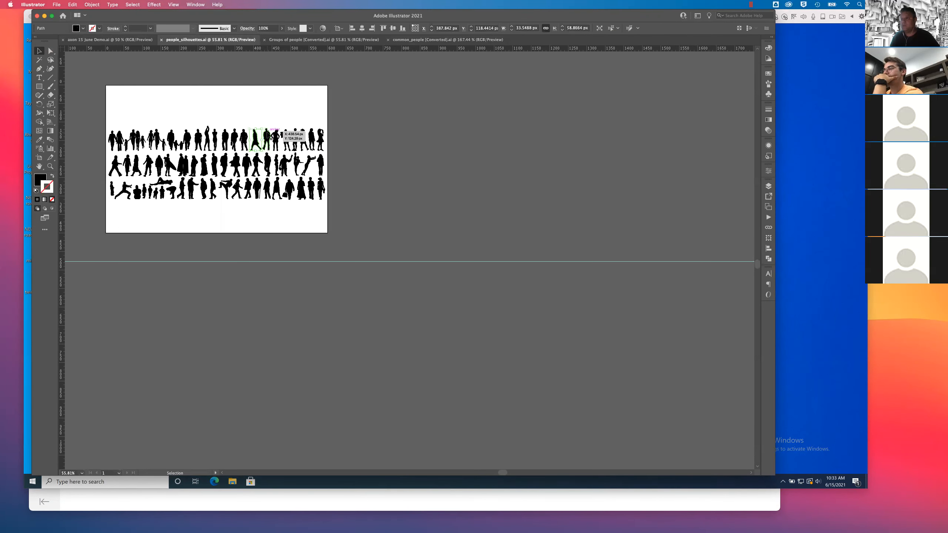
left_click(324, 39)
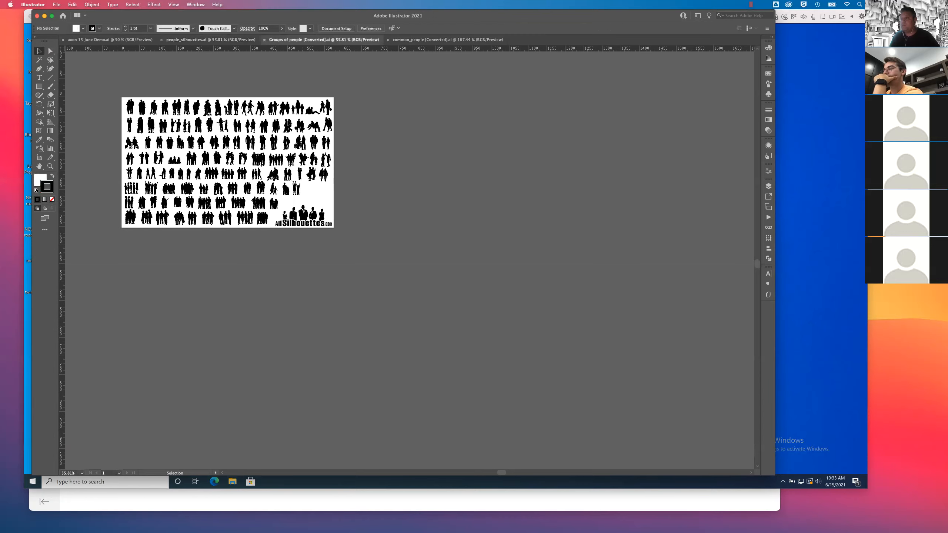
left_click(407, 40)
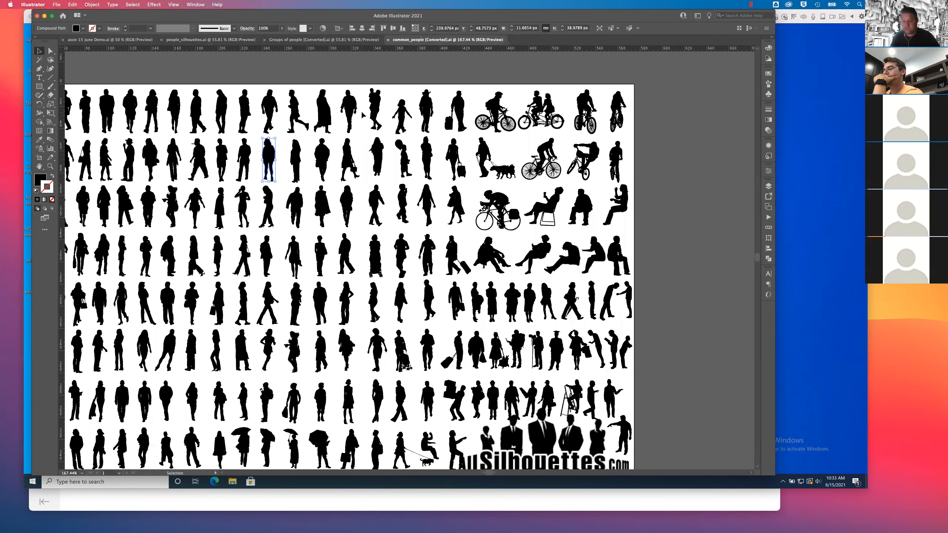
key("super+minus")
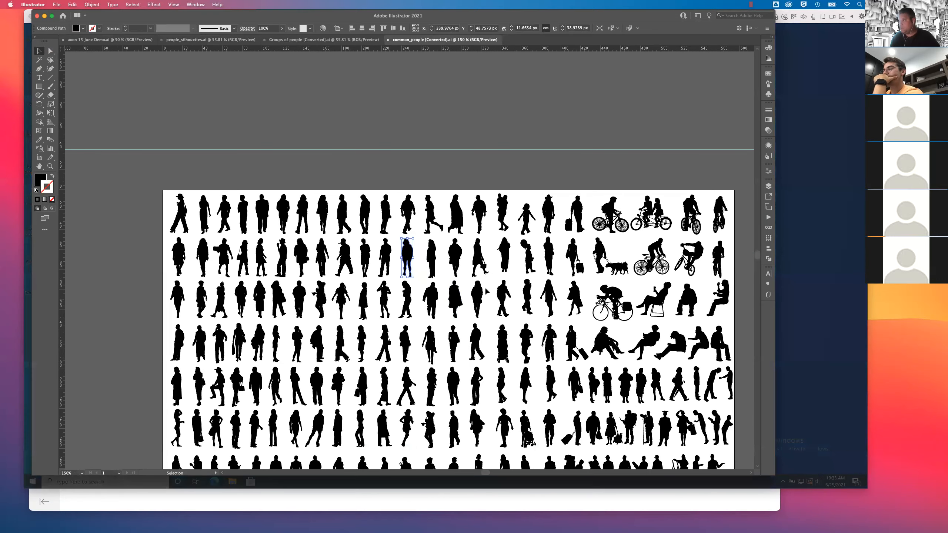
scroll(486, 292, "down", 5)
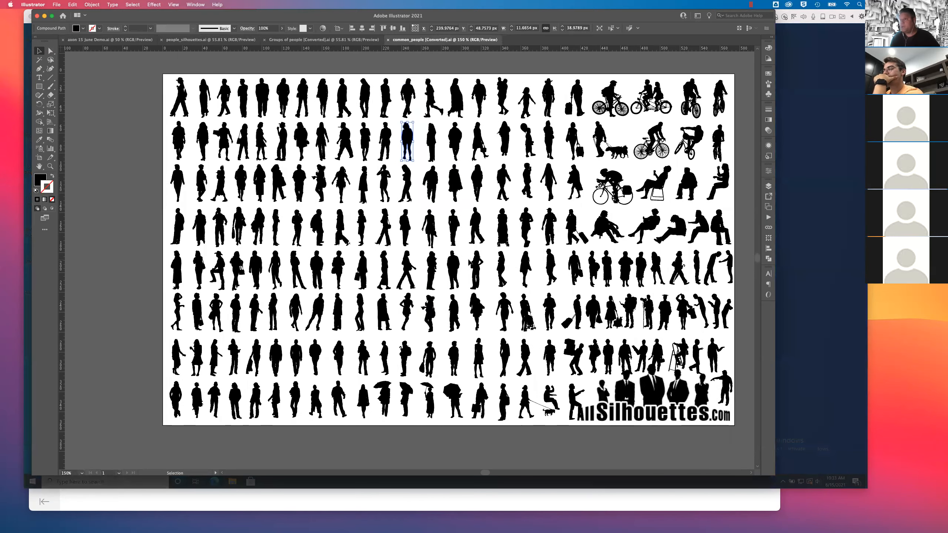
Examine the rows of group silhouettes in Groups of people [Converted].ai at 200% zoom.
left_click(305, 39)
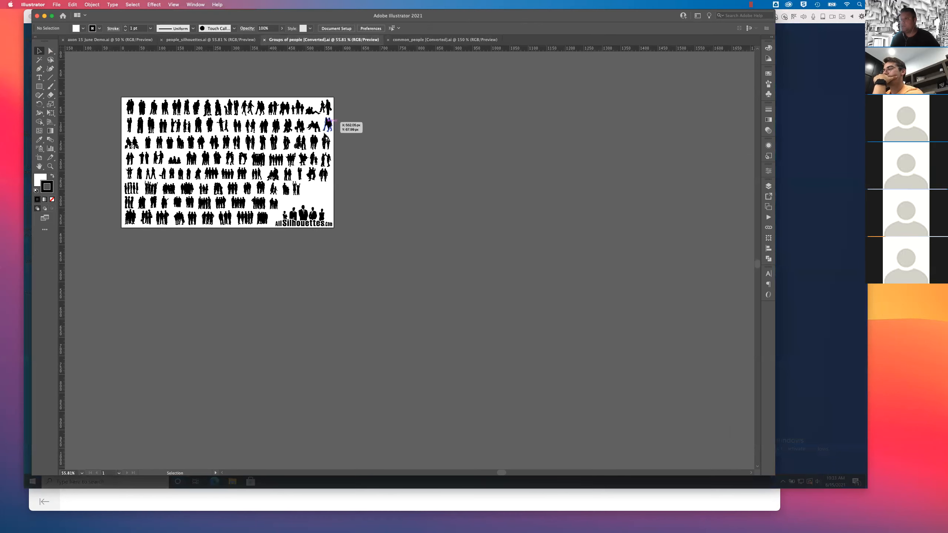
key("super+1")
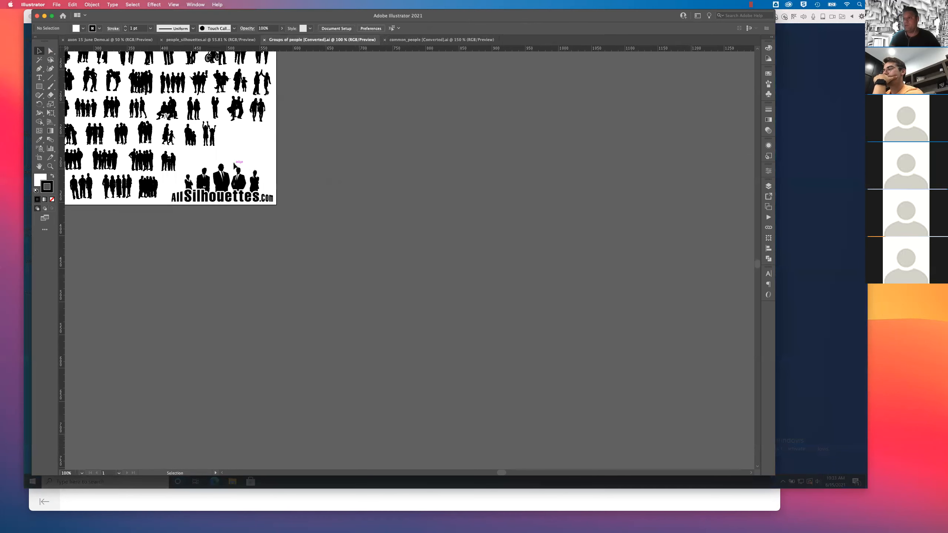
left_click_drag(189, 176, 415, 268)
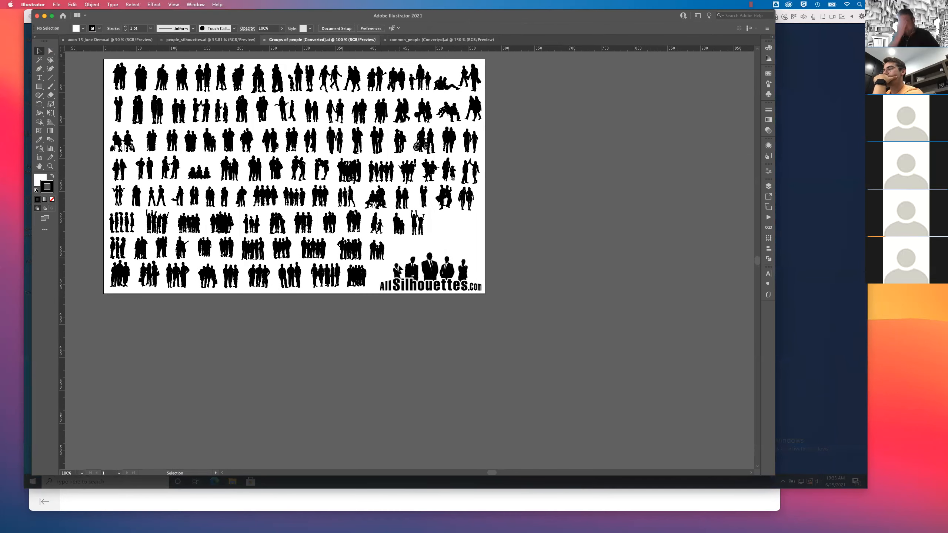
key("super+plus")
key("super+plus")
left_click_drag(407, 280, 628, 324)
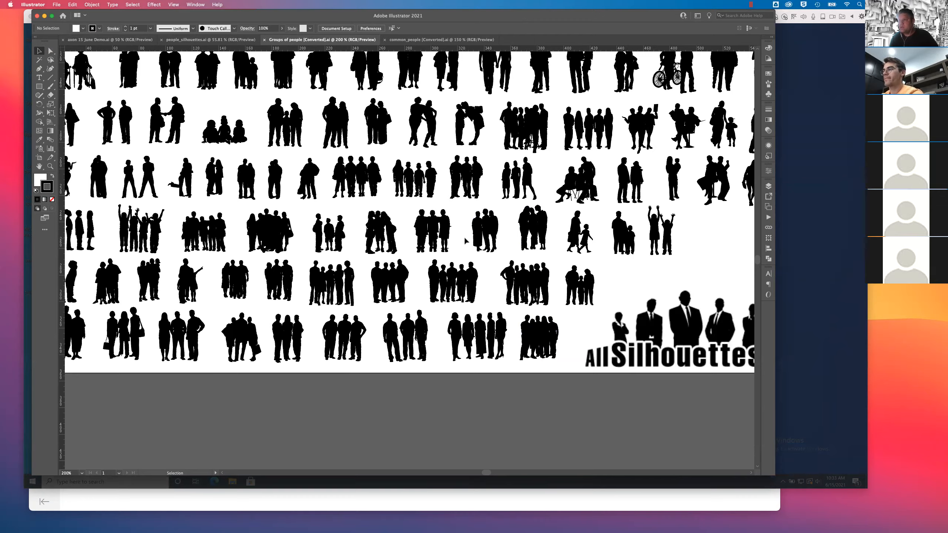
scroll(264, 246, "up", 4)
scroll(264, 245, "right", 1)
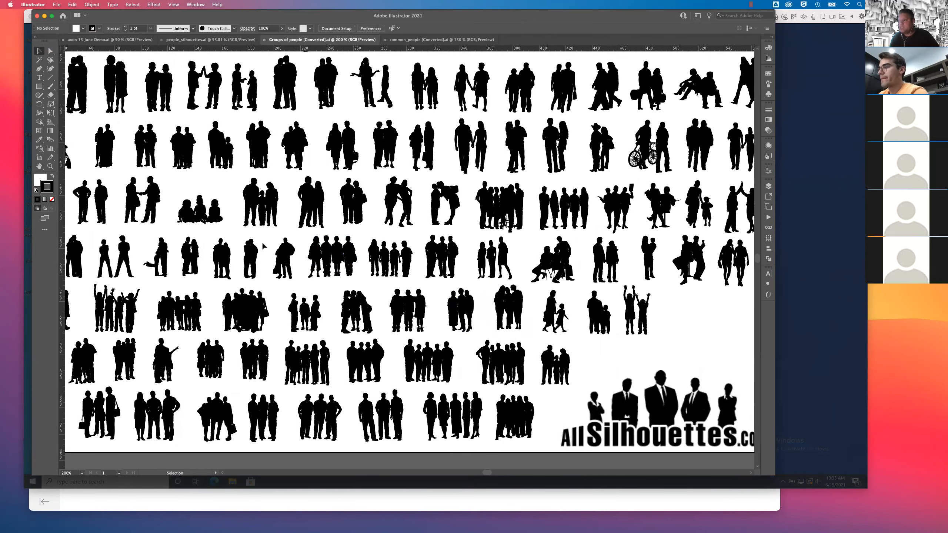
scroll(534, 248, "up", 6)
scroll(534, 249, "left", 7)
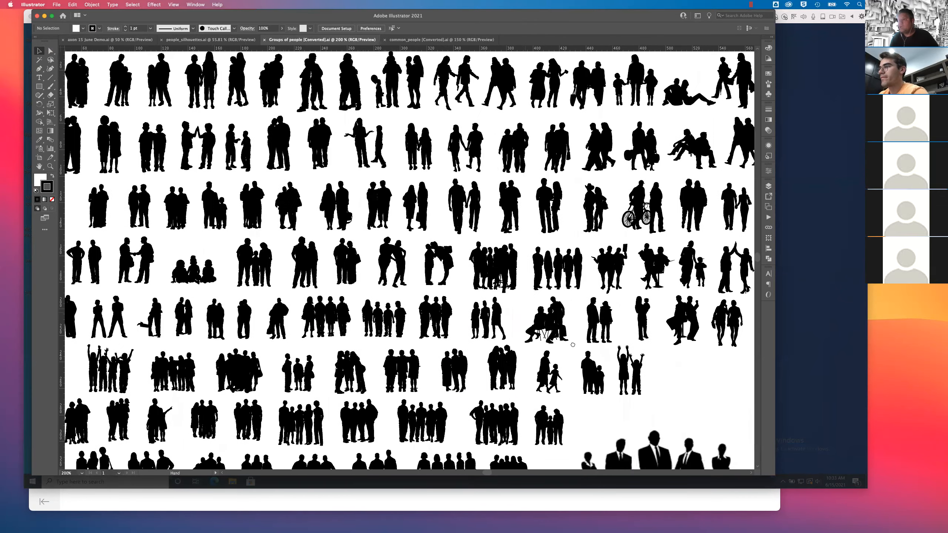
scroll(459, 279, "left", 3)
scroll(446, 219, "down", 3)
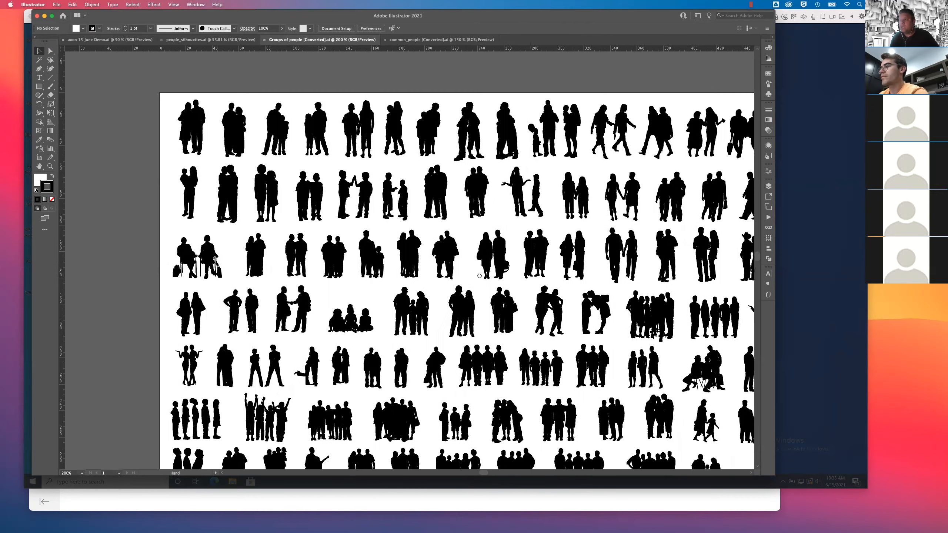
scroll(446, 219, "down", 2)
scroll(446, 219, "right", 3)
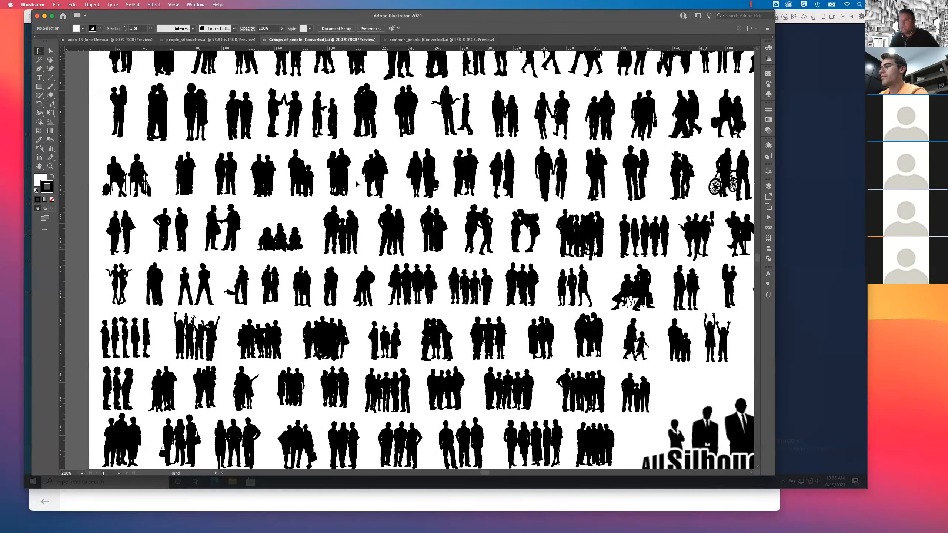
In people_silhouettes.ai, select and copy the first family groups of the upper row and the first five women of the middle row.
left_click(200, 40)
left_click(145, 109)
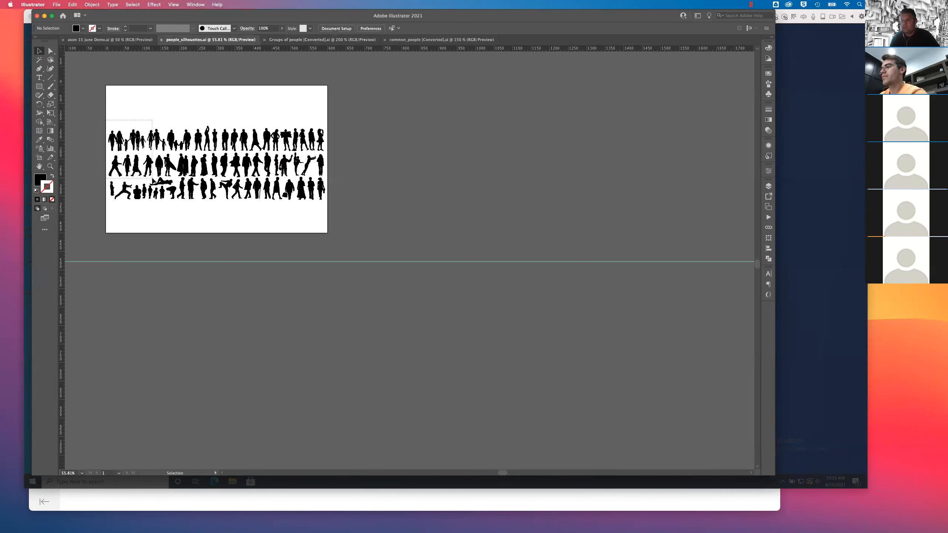
left_click_drag(163, 178, 176, 183)
left_click(168, 183, "shift")
left_click(172, 167, "shift")
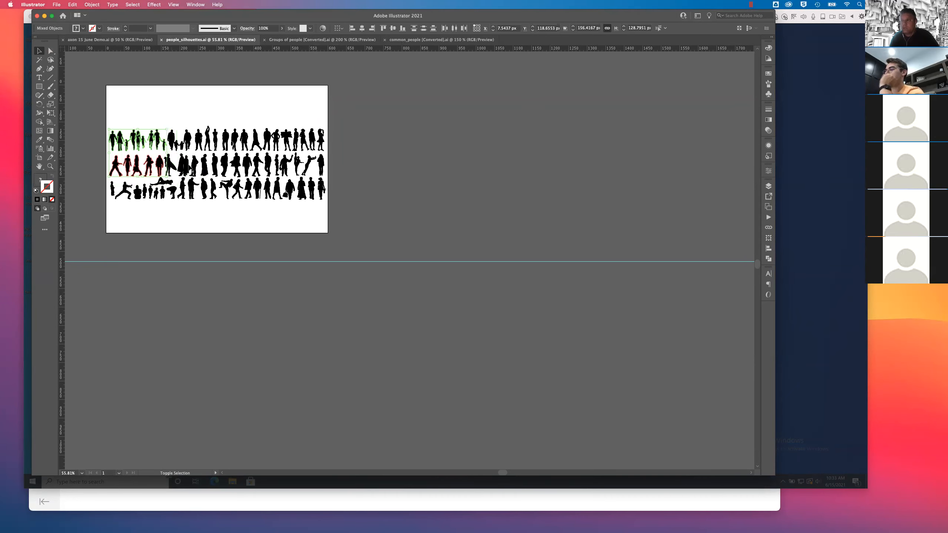
key("super+1")
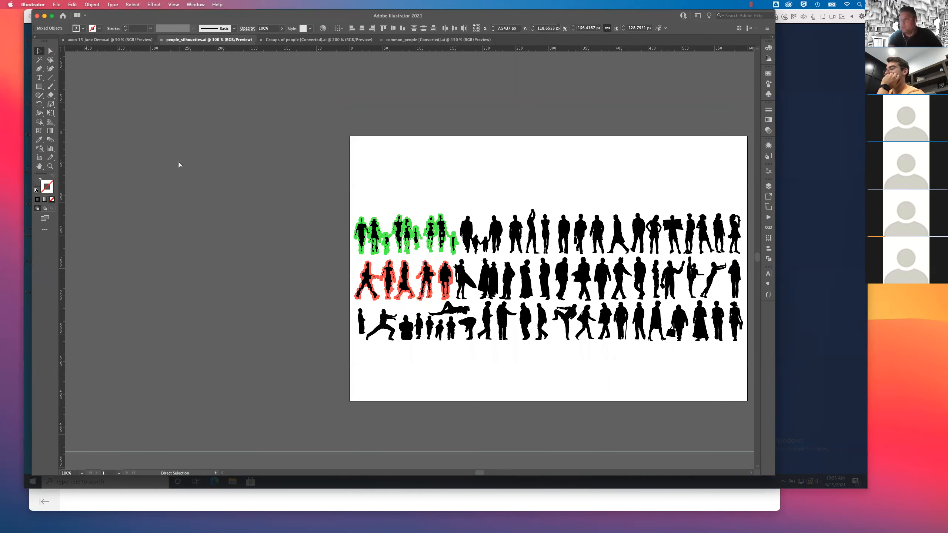
key("super+equal")
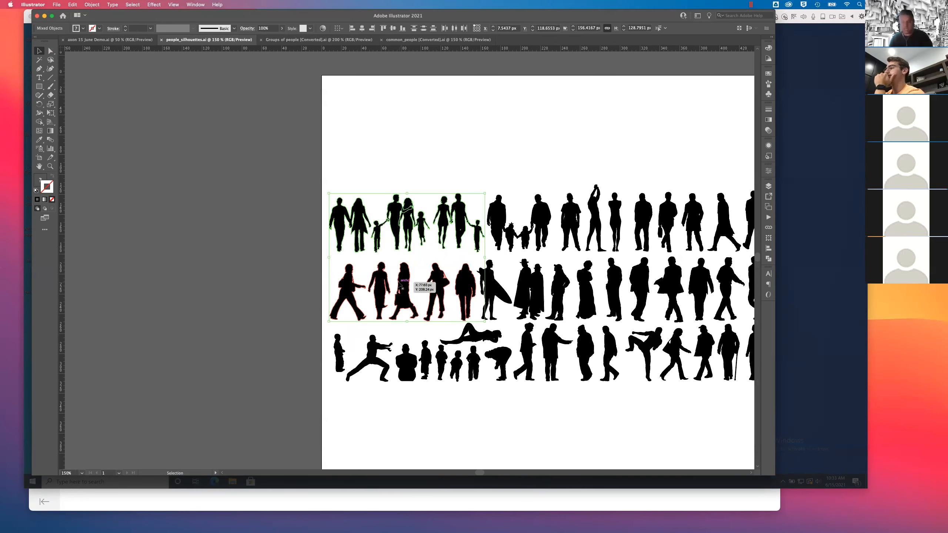
key("a")
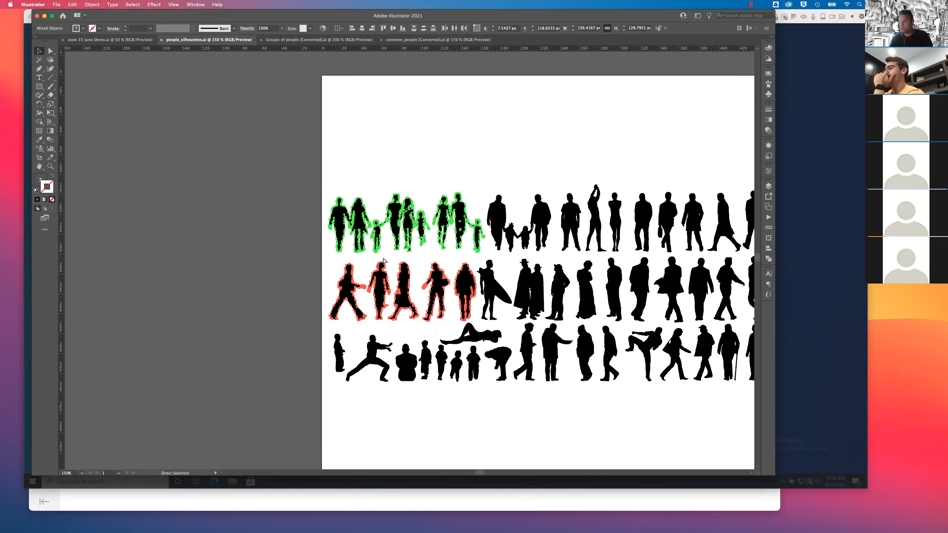
key("v")
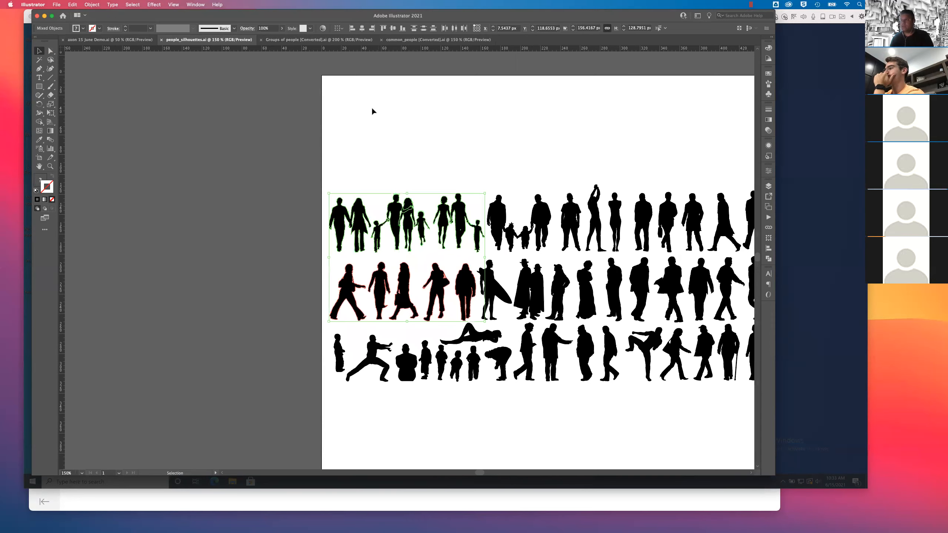
Switch to axon 15 Juno Demo.ai and add a layer named "scaled figures" directly above the scene silhouette layer.
left_click(326, 41)
left_click(109, 41)
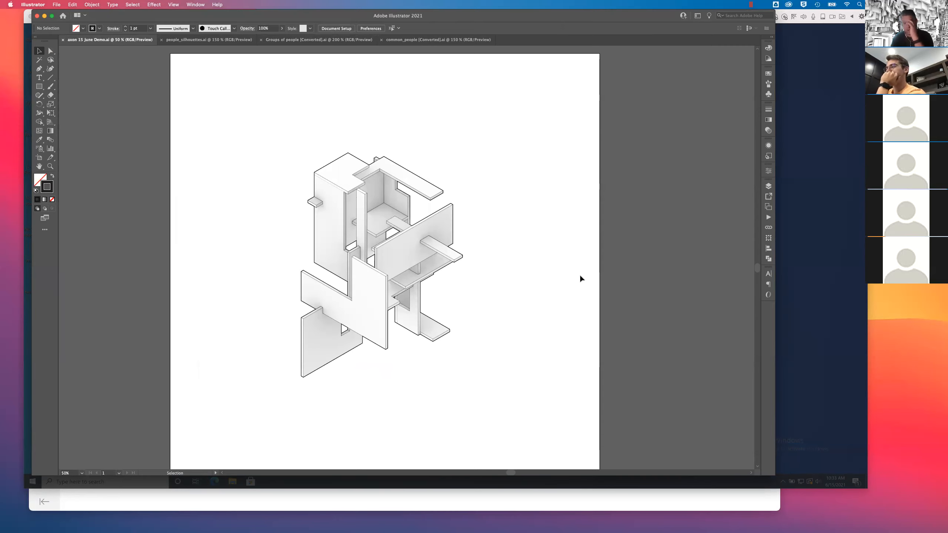
left_click(768, 186)
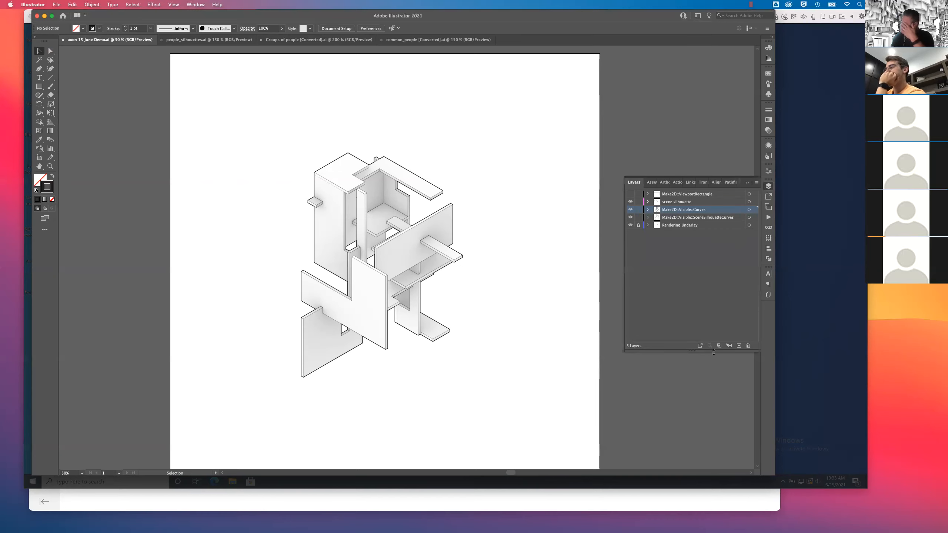
left_click(689, 202)
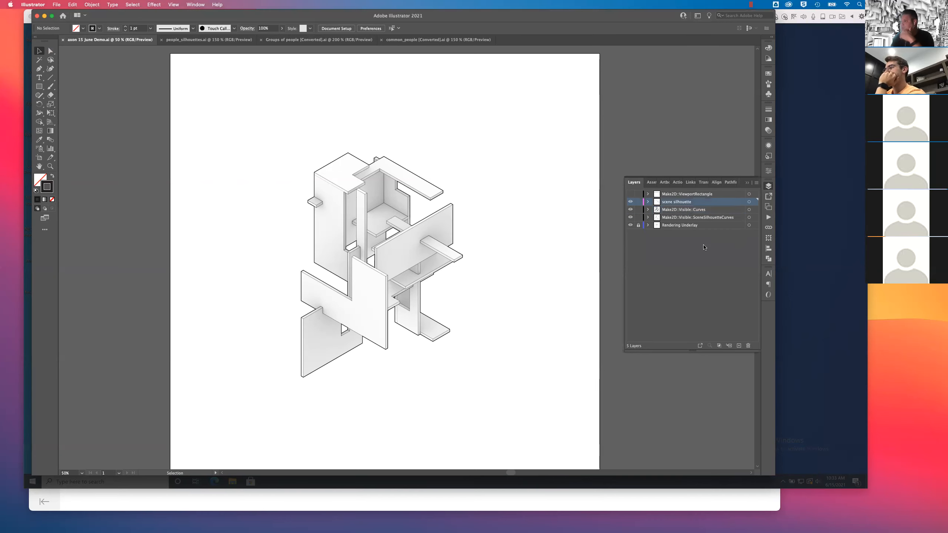
left_click(739, 346)
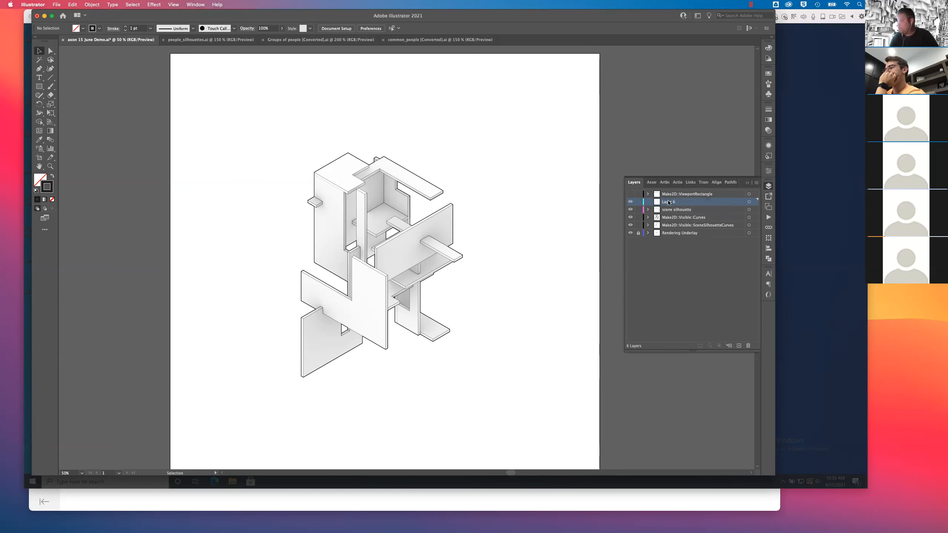
double_click(668, 202)
type("scal")
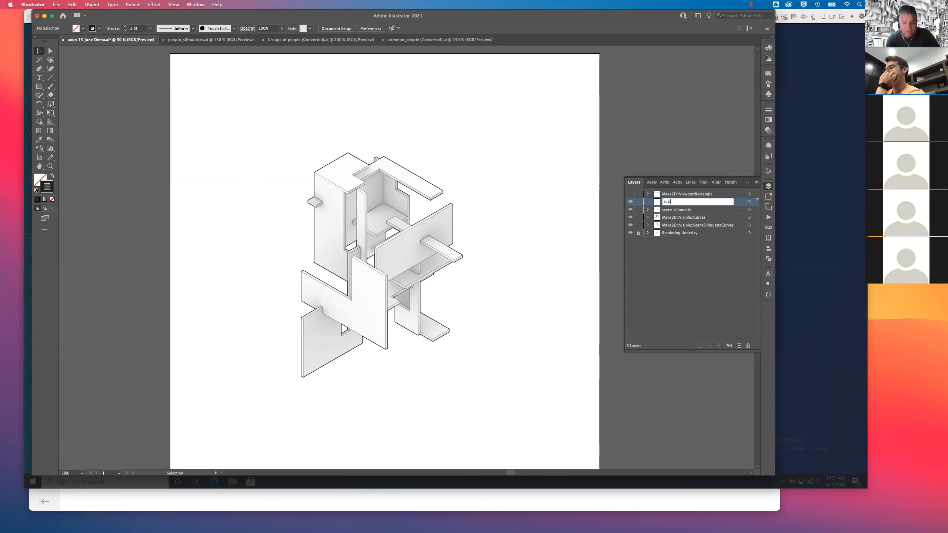
type("ed figures")
key("Return")
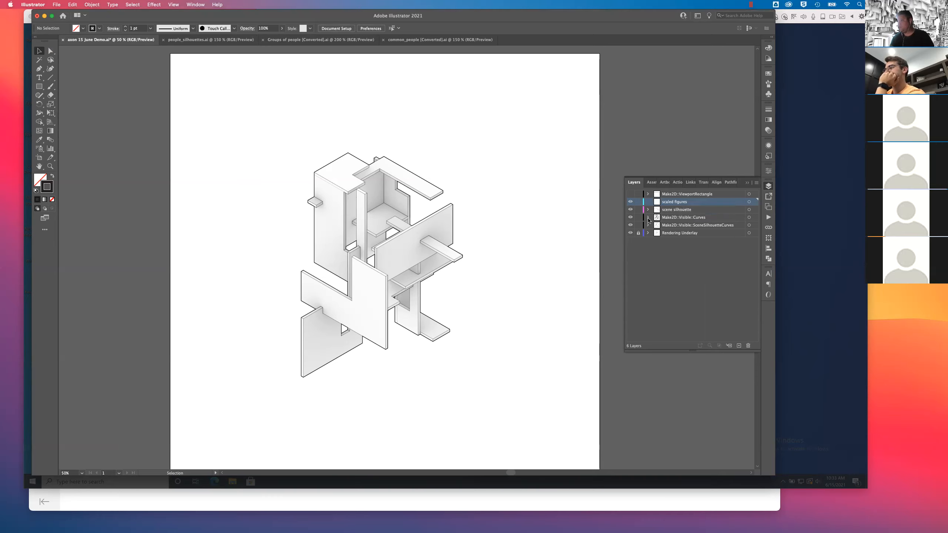
Lock the scene silhouette and visible curve layers, then paste the copied figures and move them to the artboard's blank upper-right area.
left_click(638, 211)
key("super+v")
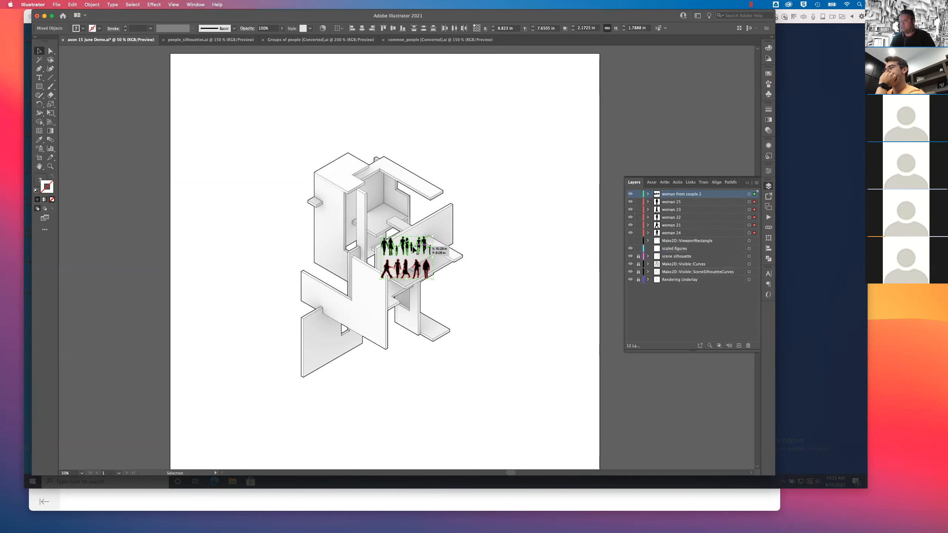
left_click_drag(422, 247, 515, 97)
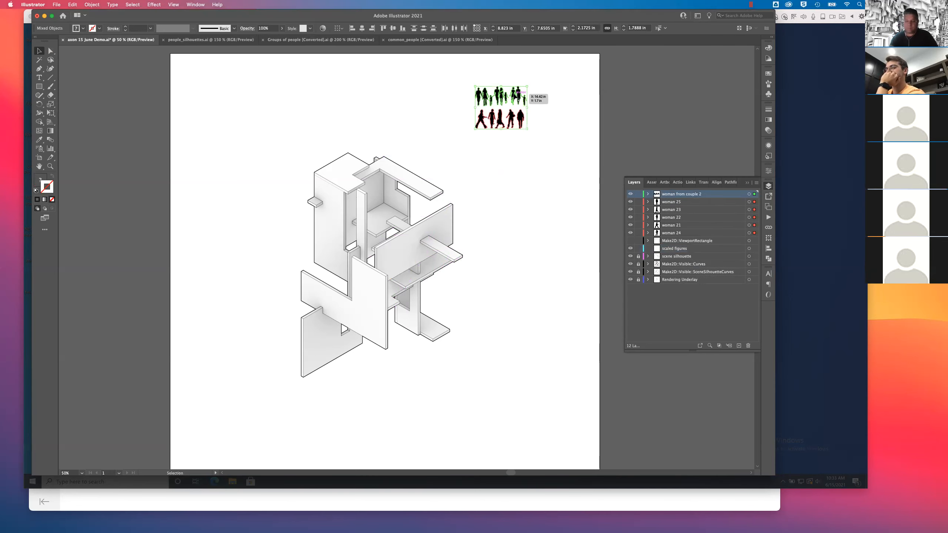
left_click(409, 104)
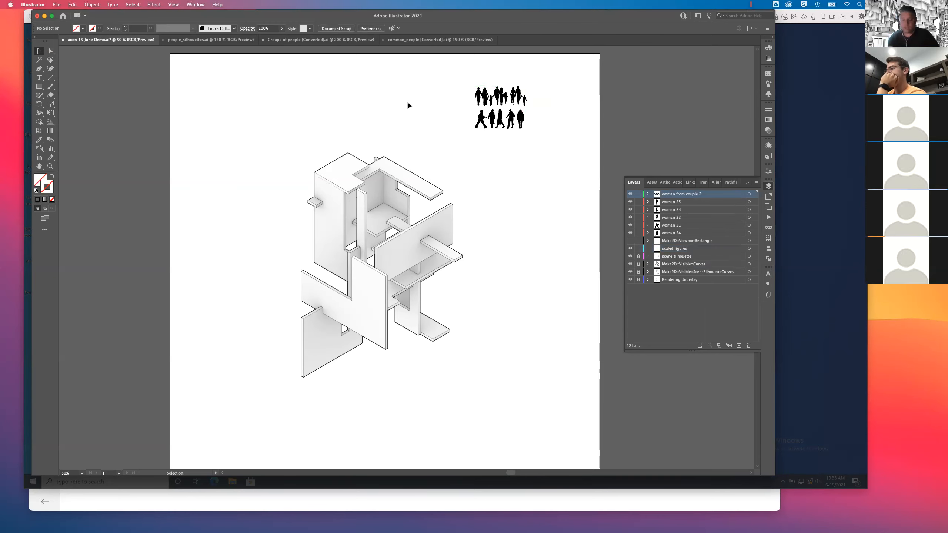
Scale all pasted figures down proportionally until the first walking woman is about 0.66 in high.
key("super+equal")
key("super+equal")
left_click_drag(480, 175, 288, 449)
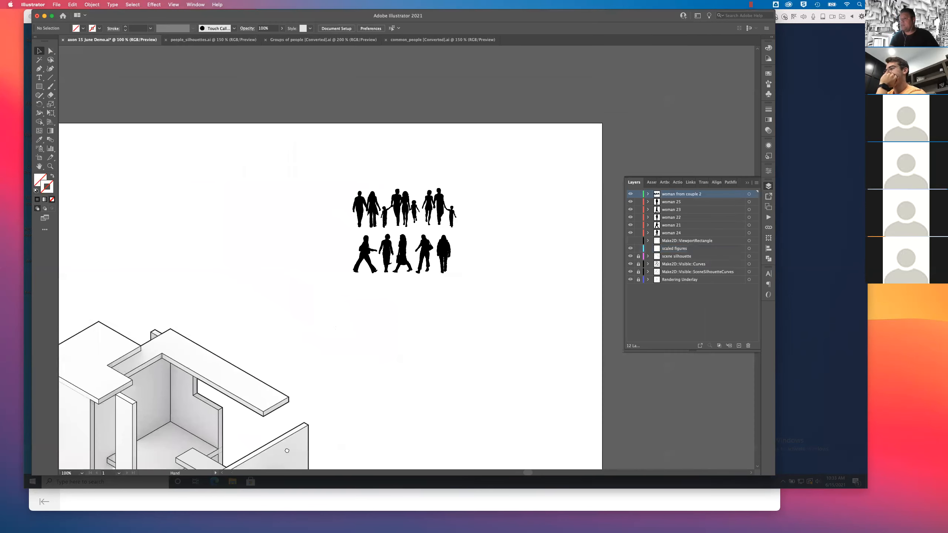
left_click_drag(390, 342, 369, 378)
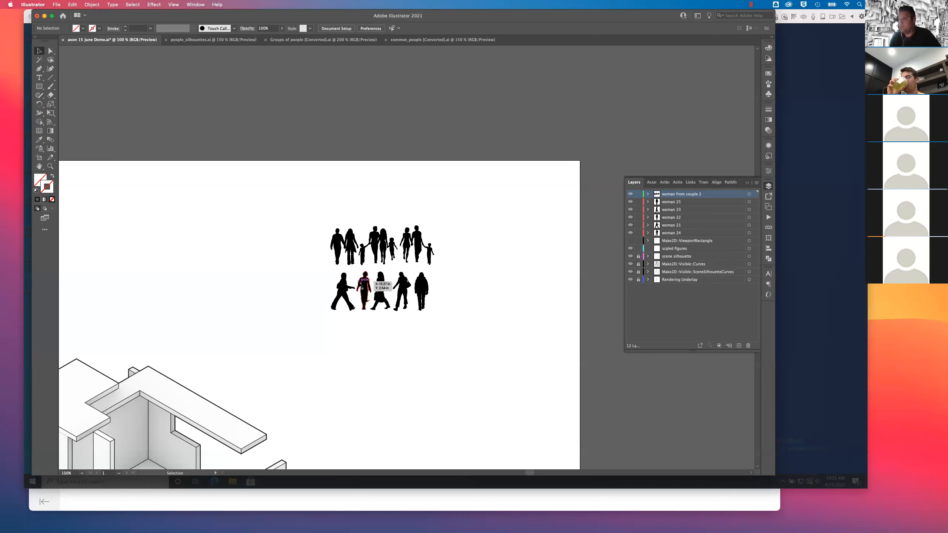
left_click(342, 287)
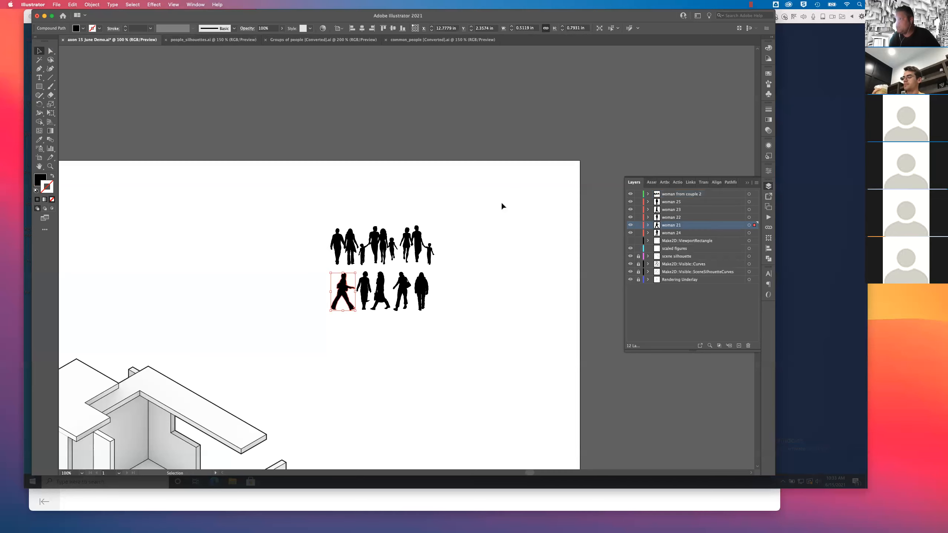
left_click_drag(316, 216, 474, 314)
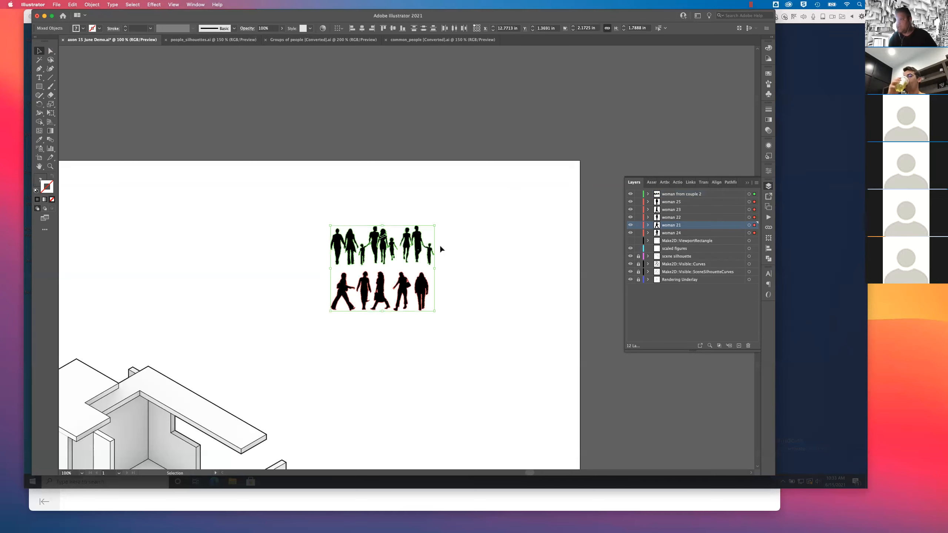
mouse_move(435, 225)
left_mouse_down()
mouse_move(464, 224)
mouse_move(423, 229)
mouse_move(442, 229)
mouse_move(455, 250)
mouse_move(377, 223)
mouse_move(392, 250)
mouse_move(424, 224)
mouse_move(391, 249)
mouse_move(430, 231)
mouse_move(418, 246)
mouse_move(436, 239)
mouse_move(417, 254)
mouse_move(434, 241)
left_mouse_up()
left_click(310, 290)
left_click(340, 295)
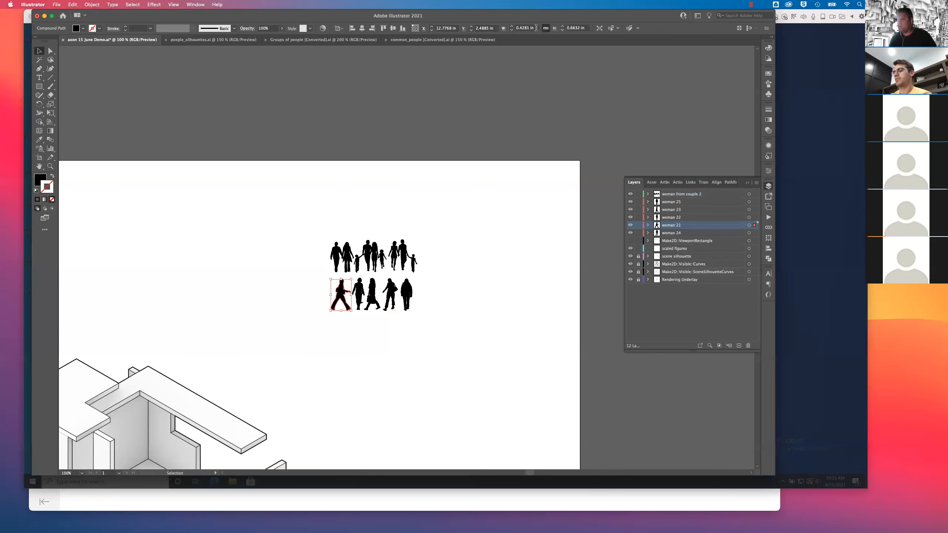
Enlarge the whole set of figures slightly and proportionally to about 1.85 in wide by 1.52 in high.
left_click(377, 255)
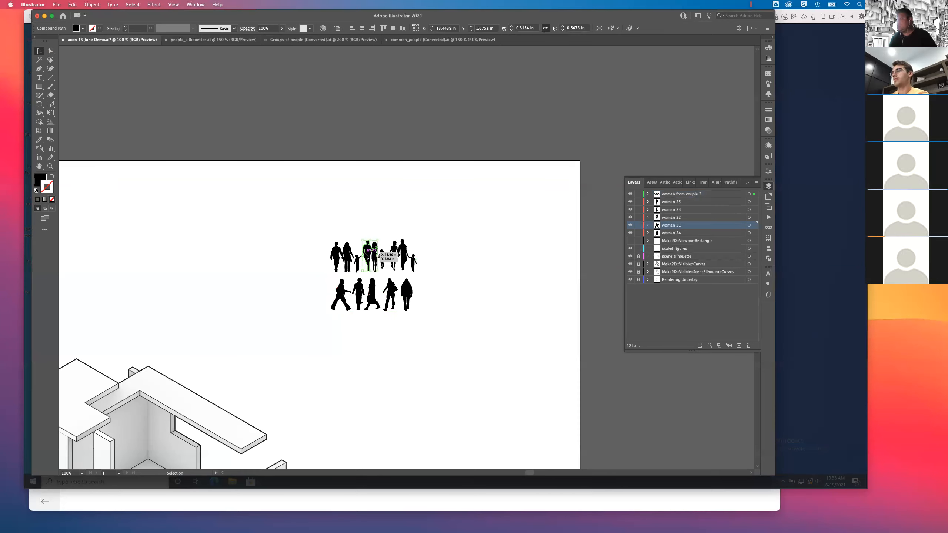
left_click(360, 226)
left_click_drag(330, 243, 437, 322)
left_click_drag(418, 238, 420, 238, "shift")
left_click(430, 249)
left_click(376, 253)
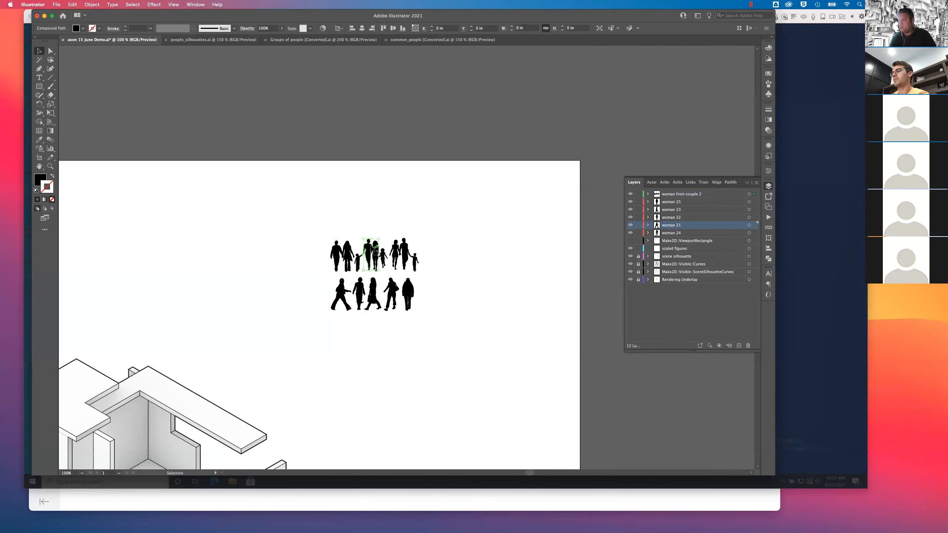
left_click(438, 213)
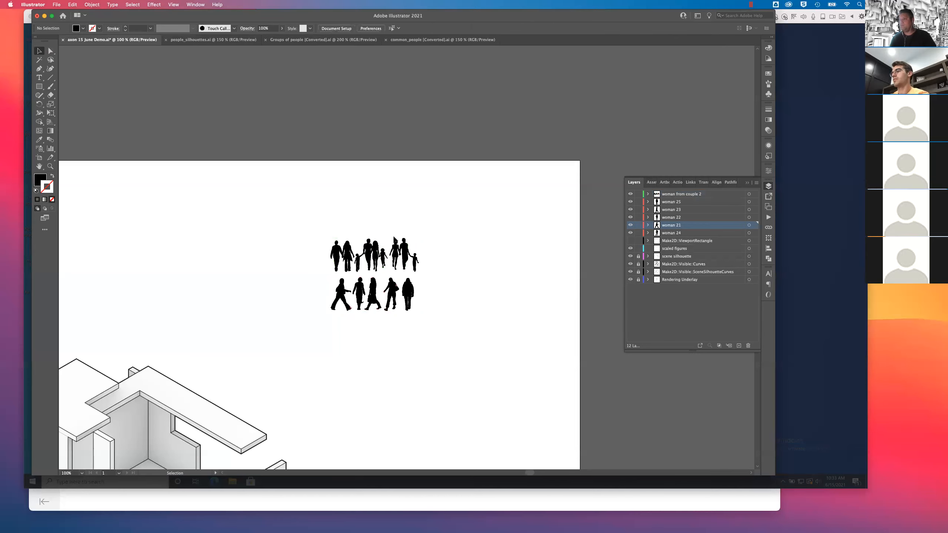
Move the artwork of all pasted figures from their separate woman layers onto the scaled figures layer.
left_click_drag(286, 220, 524, 192)
key("super+minus")
key("super+minus")
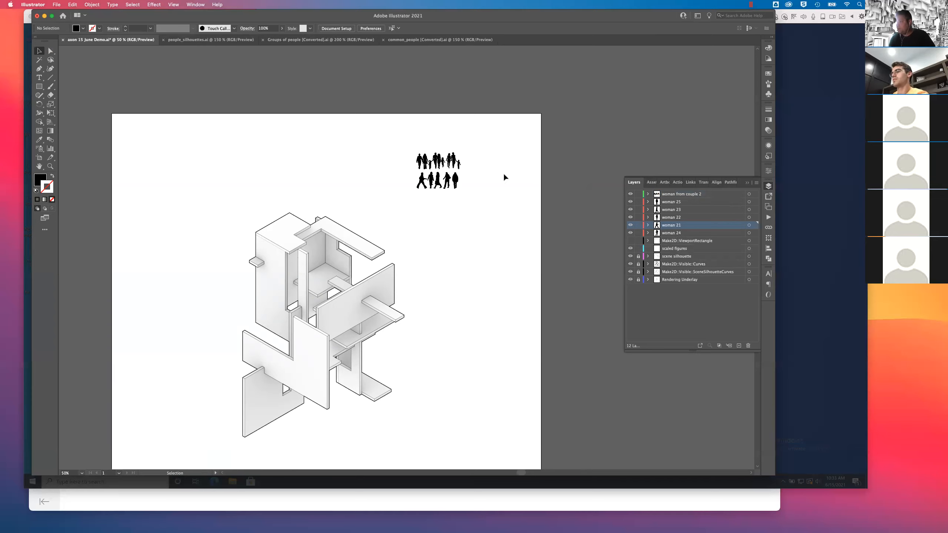
left_click_drag(402, 142, 468, 186)
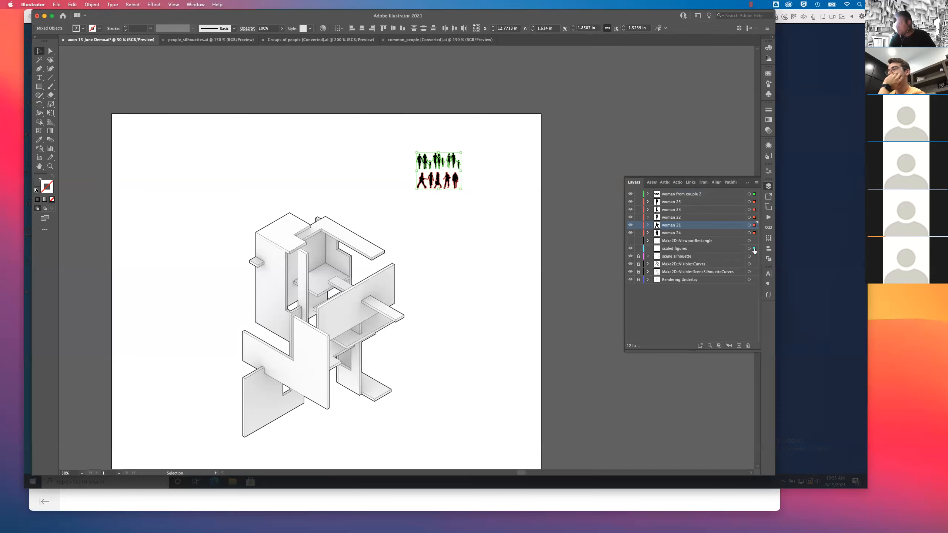
left_click_drag(755, 233, 756, 250)
left_click_drag(754, 202, 755, 251)
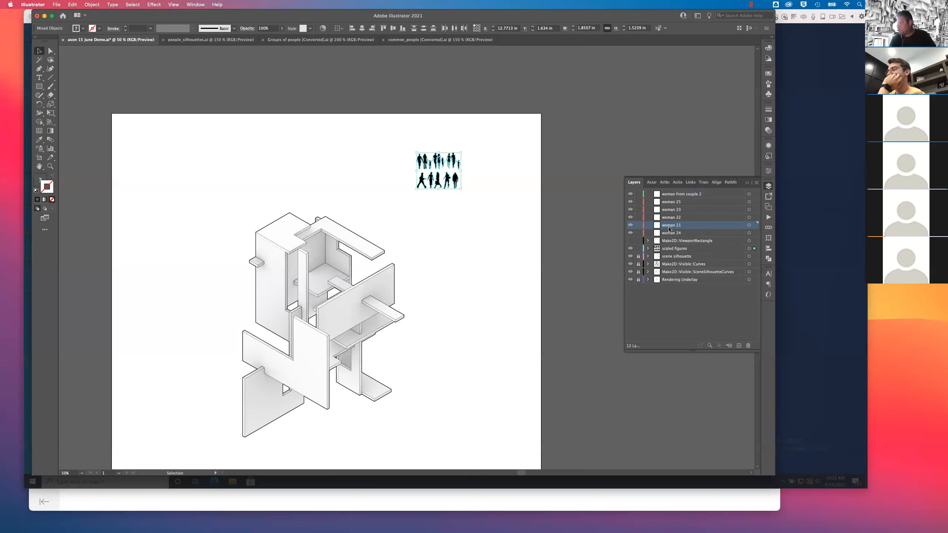
Delete the emptied layers "woman from couple 2" and woman 21 through woman 25.
left_click(677, 194)
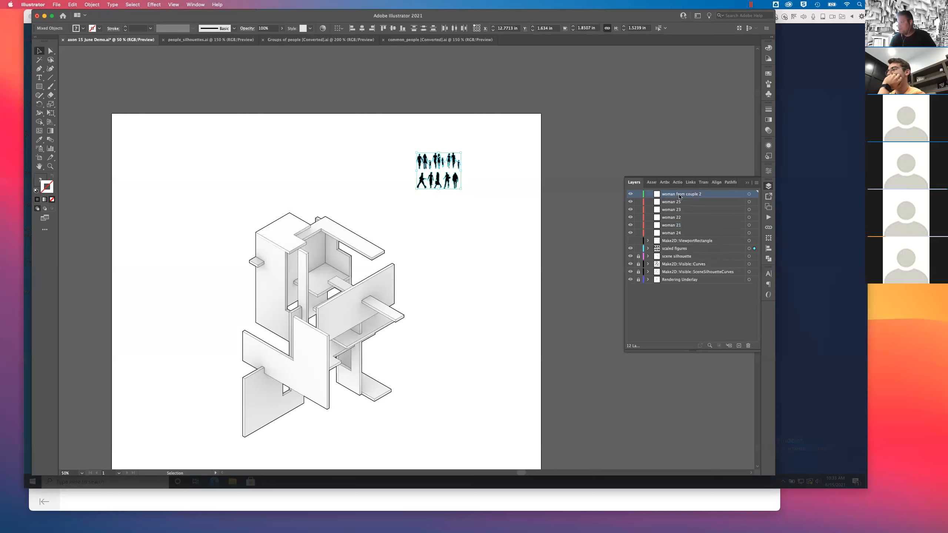
left_click(678, 234, "shift")
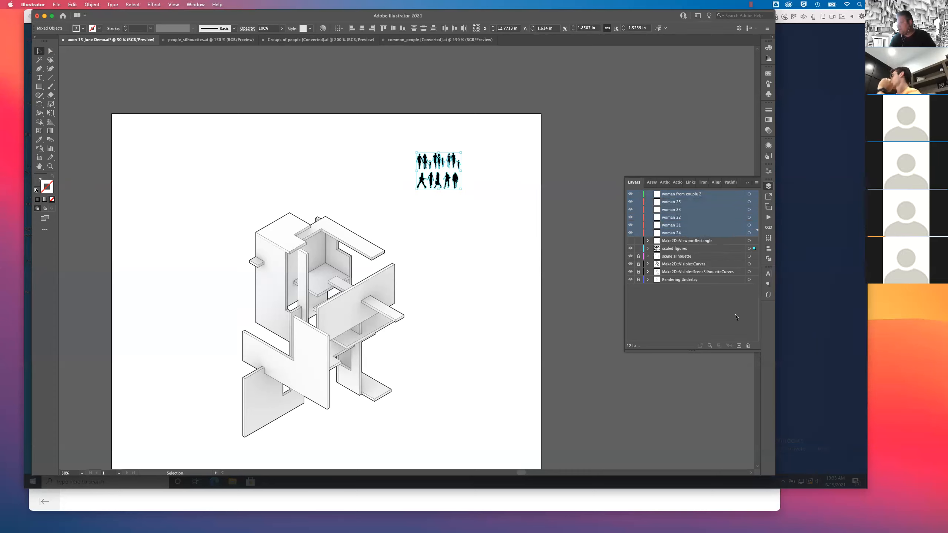
left_click(749, 346)
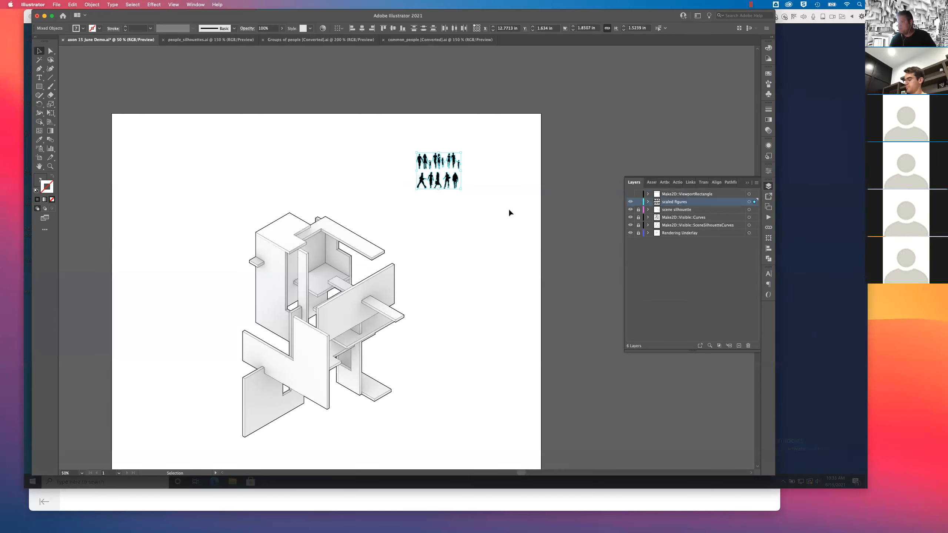
left_click(492, 208)
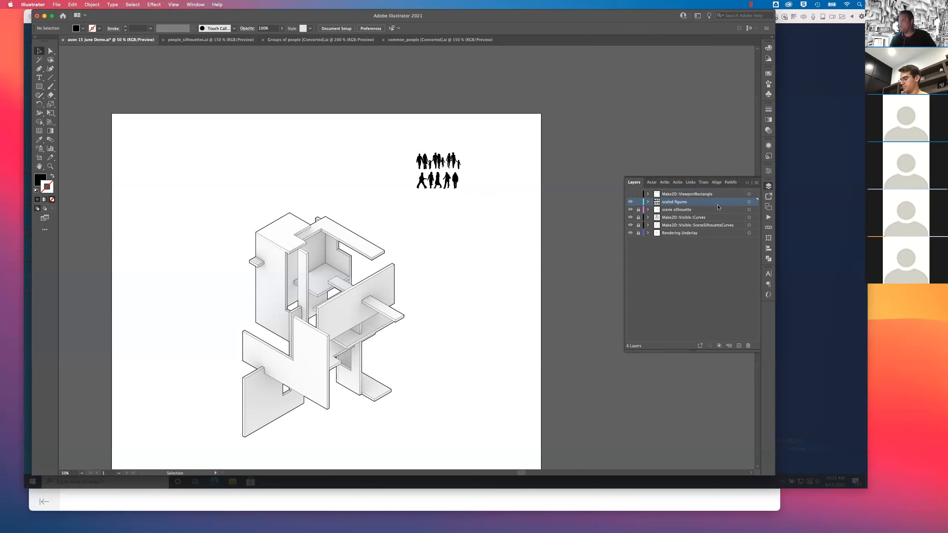
Place two single figures by the axonometric's lowest wall panel and a family of three on the upper interior floor.
left_click_drag(461, 181, 288, 411)
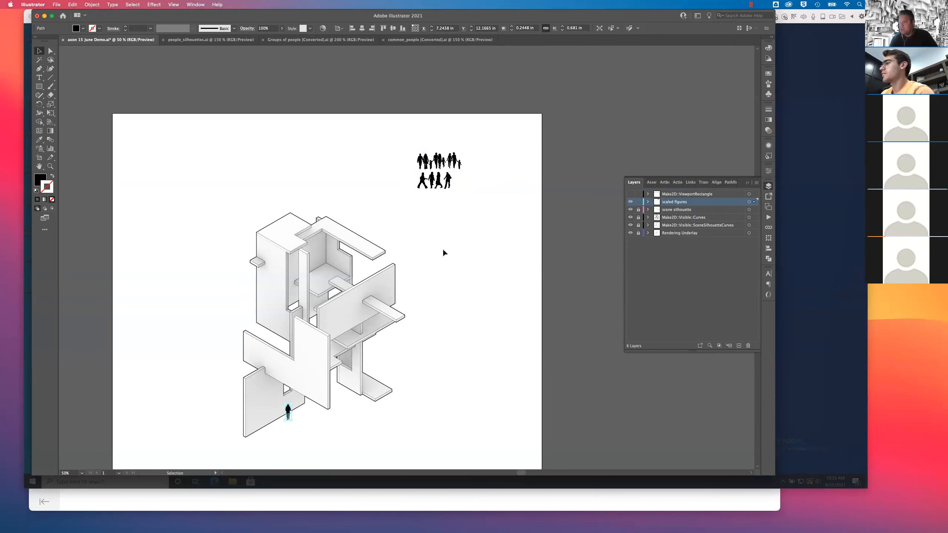
left_click_drag(429, 341, 440, 288)
left_click_drag(450, 129, 315, 373)
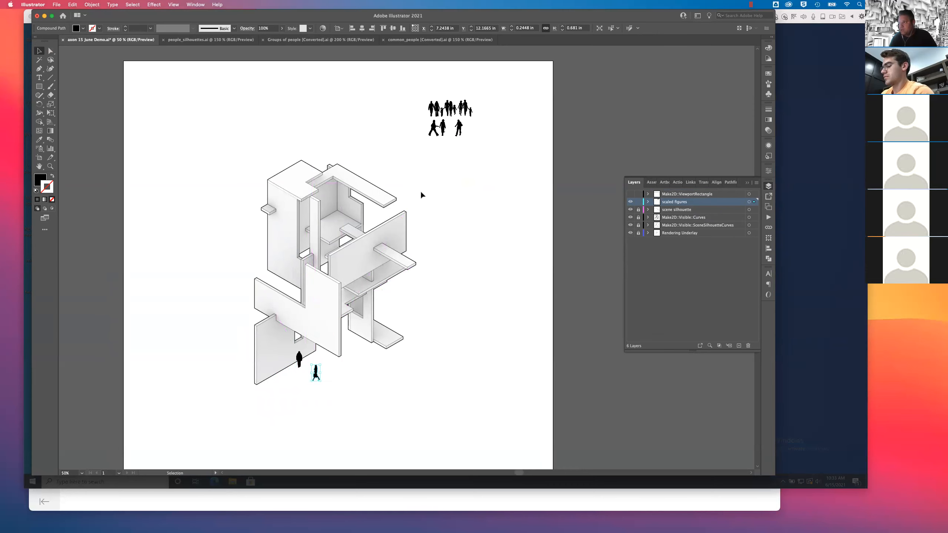
left_click_drag(463, 113, 310, 234)
left_click(469, 189)
left_click_drag(464, 91, 449, 114)
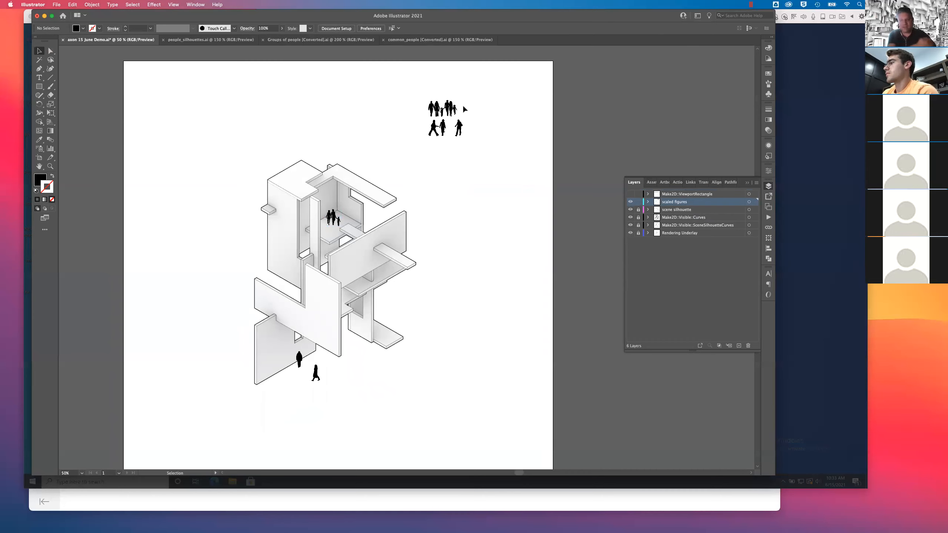
Place one figure on the lowest projecting slab and two more just in front of the base of the central wall.
left_click_drag(463, 130, 392, 331)
left_click(426, 302)
left_click_drag(442, 129, 354, 342)
left_click(468, 261)
left_click_drag(457, 239, 348, 350)
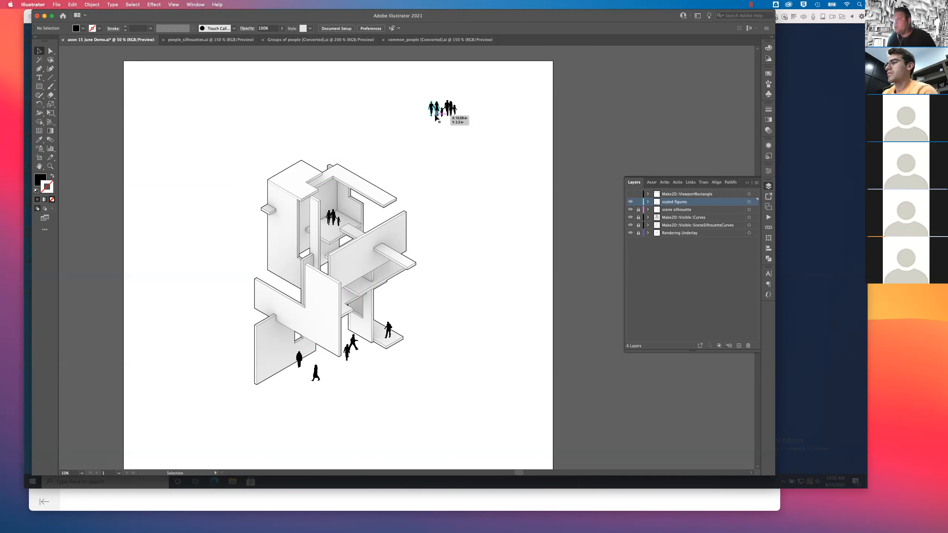
key("super+equal")
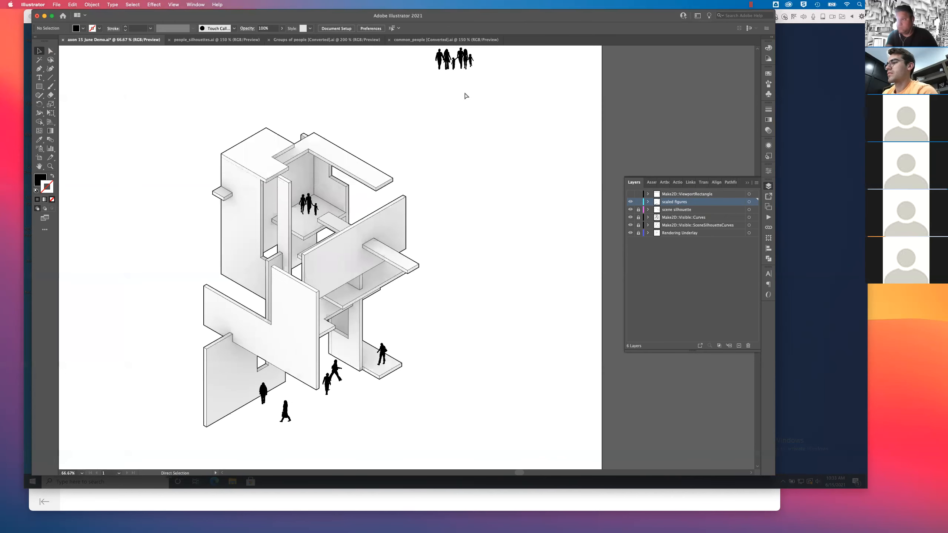
Bring the family of four down beside the axonometric and place one of its children on the upper interior floor.
key("super+equal")
left_click_drag(477, 157, 462, 249)
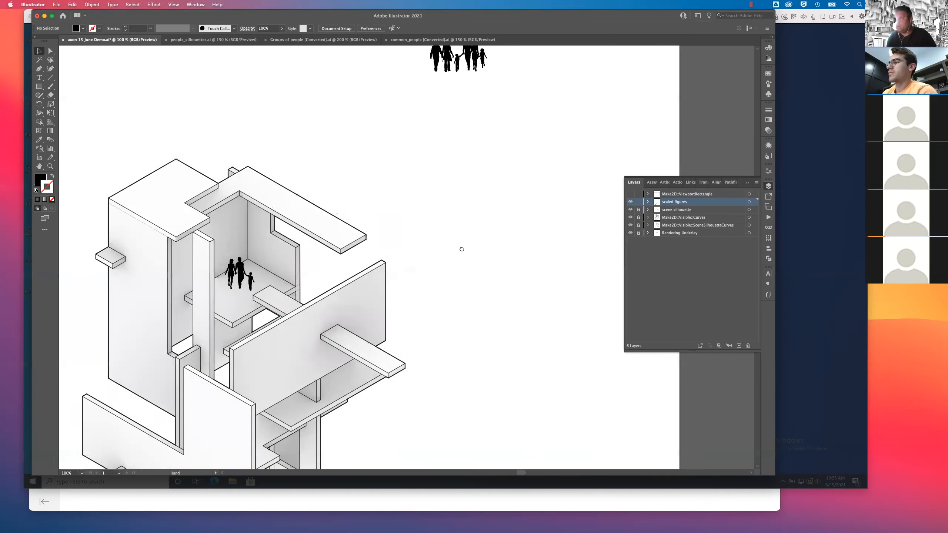
left_click_drag(438, 156, 435, 158)
left_click_drag(453, 136, 412, 278)
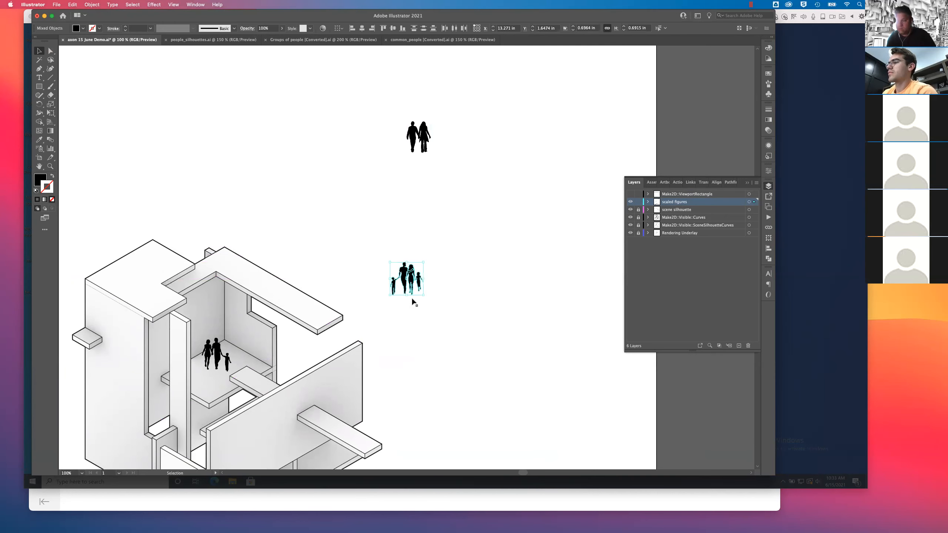
scroll(412, 296, "down", 10)
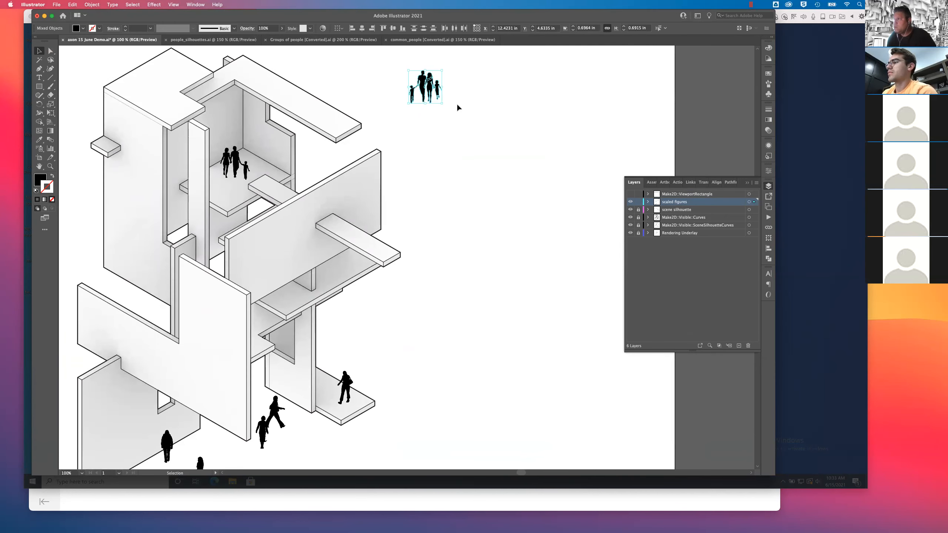
left_click(461, 95)
left_click_drag(435, 97, 241, 187)
Place the three remaining family figures in front of the lower walls, between the single figures already standing there.
left_click_drag(430, 85, 310, 436)
left_click_drag(380, 417, 500, 281)
left_click_drag(429, 296, 331, 306)
left_click(434, 364)
mouse_move(319, 340)
left_mouse_down()
mouse_move(326, 346)
mouse_move(308, 350)
left_mouse_up()
key("ctrl+minus")
key("ctrl+minus")
key("ctrl+minus")
left_click(307, 345)
Place the remaining couple beside the central wall, above the figure on the lowest projecting slab.
left_click_drag(471, 282, 433, 322)
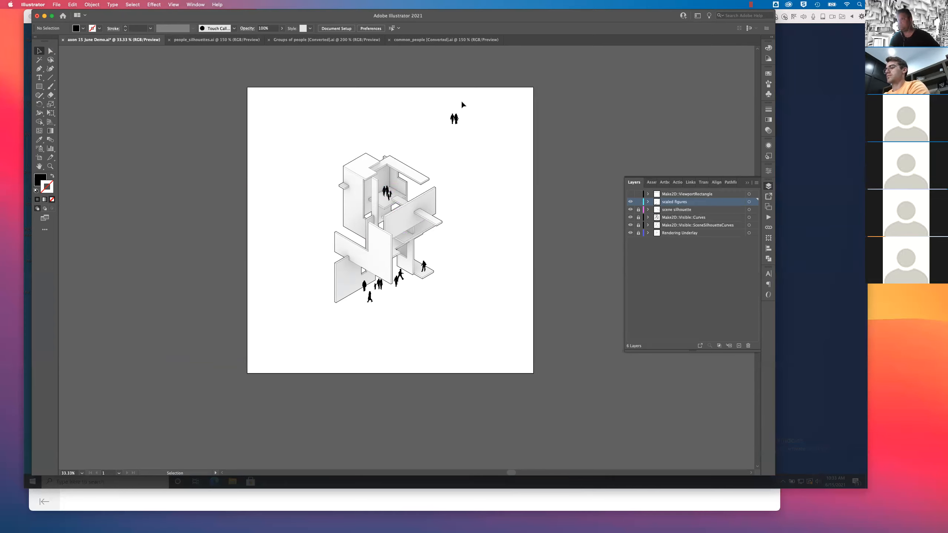
left_click(457, 122)
left_click_drag(457, 121, 419, 251)
left_click(451, 252)
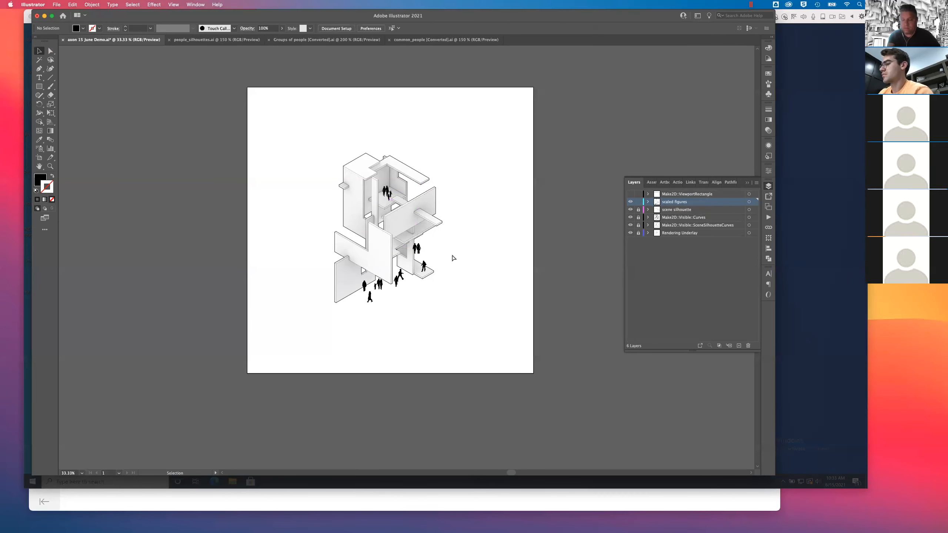
Select the couple and add a new layer named "background" below the Rendering Underlay layer.
scroll(452, 254, "up", 5, "alt")
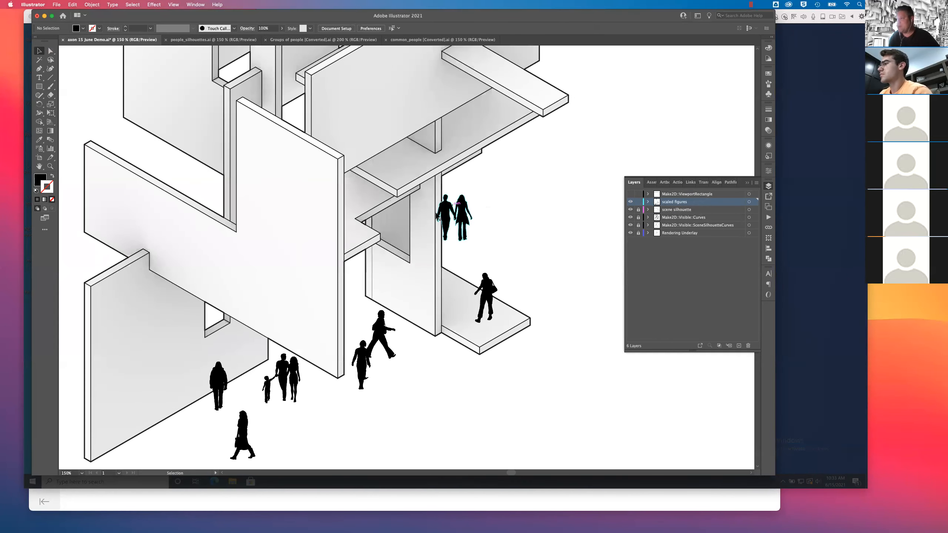
left_click(467, 210)
left_click(685, 234)
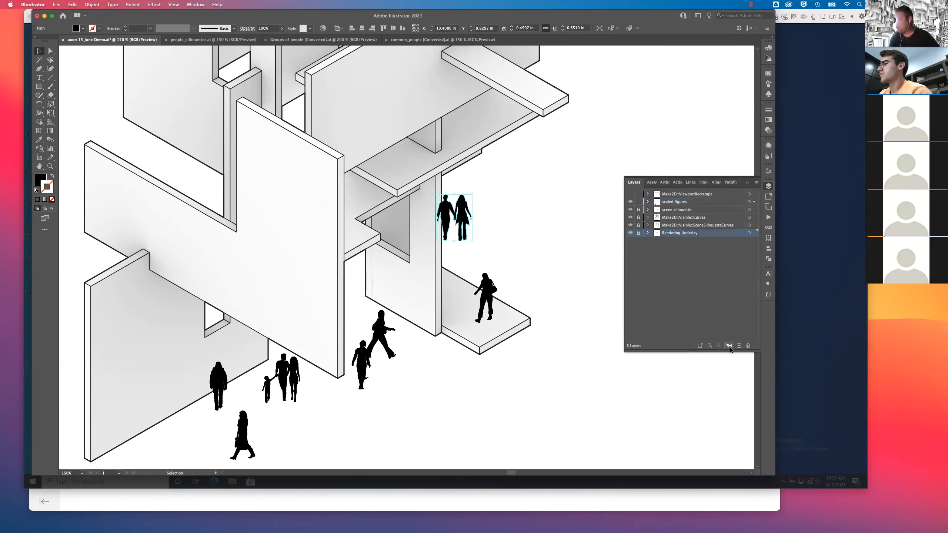
left_click(739, 346)
left_click_drag(681, 234, 680, 257)
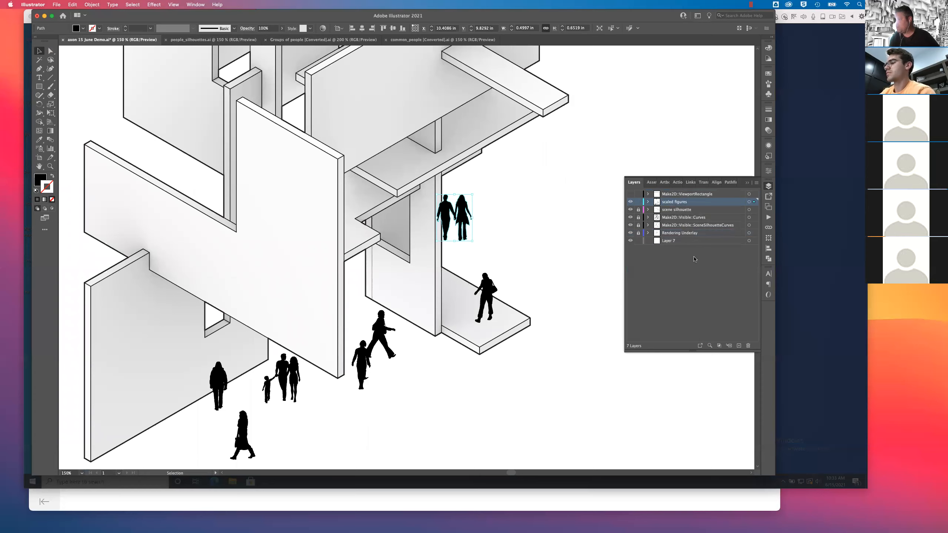
double_click(673, 242)
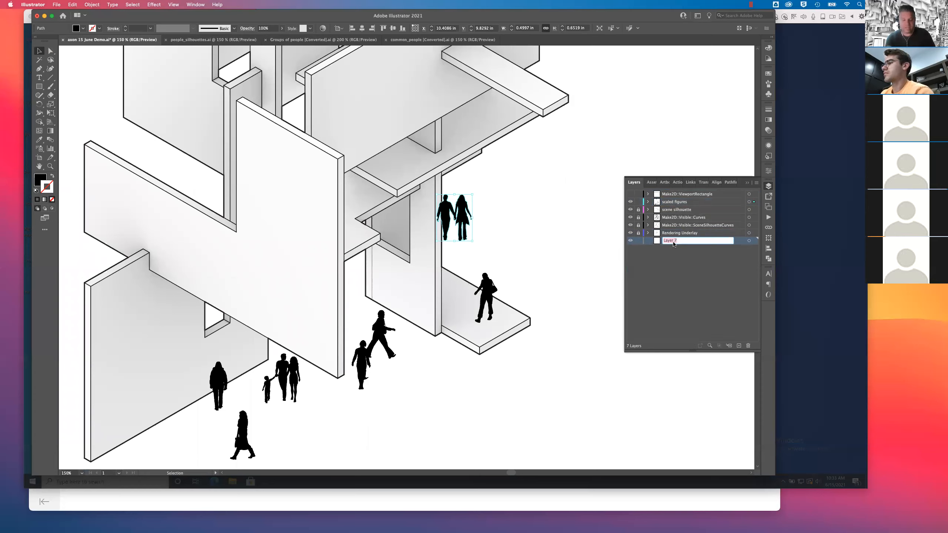
type("background")
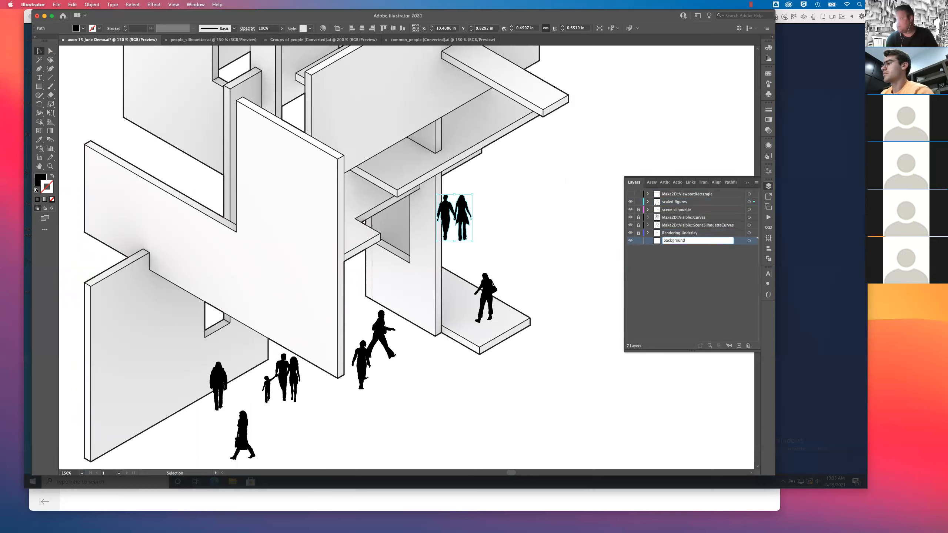
key("Return")
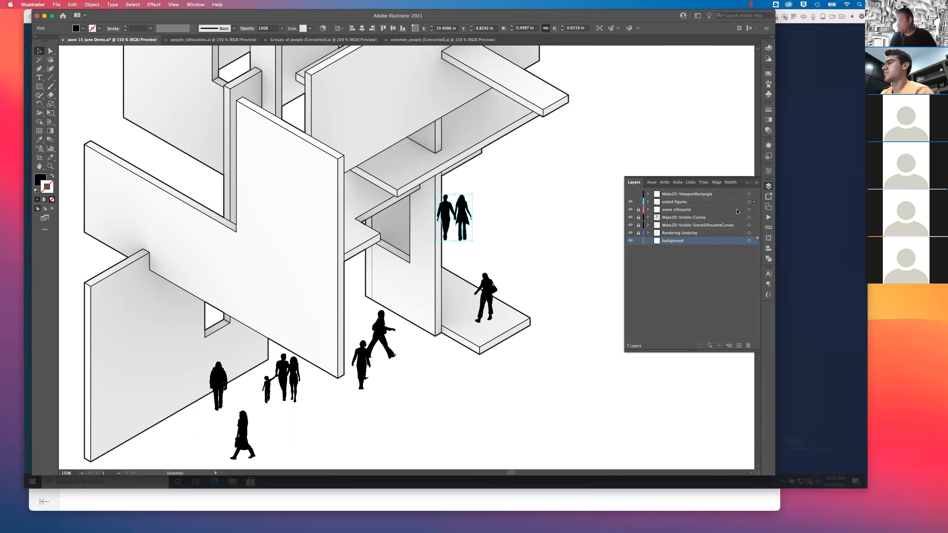
Move the couple onto the background layer and shift it slightly away from the central wall.
left_click_drag(756, 203, 755, 242)
left_click(559, 229)
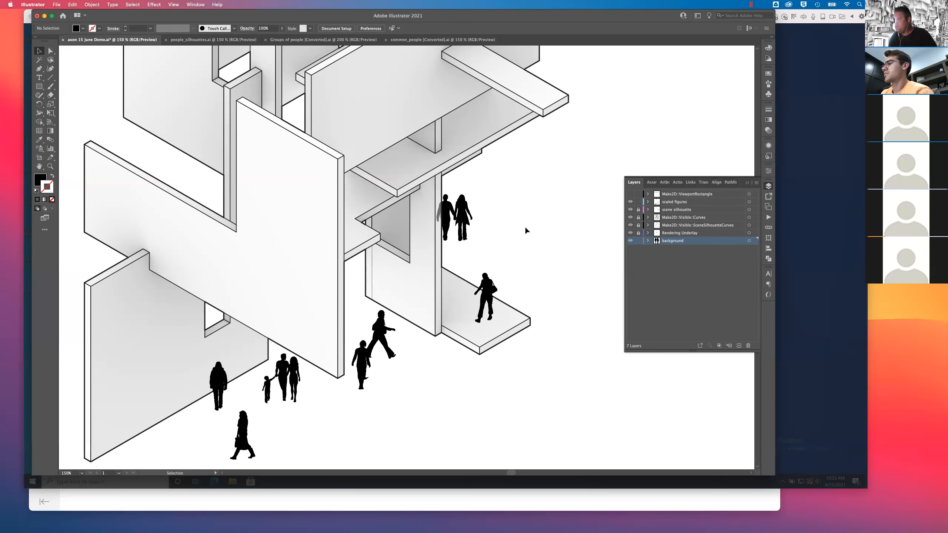
left_click_drag(469, 220, 475, 220)
left_click(599, 206)
key("super+minus")
key("super+minus")
key("super+minus")
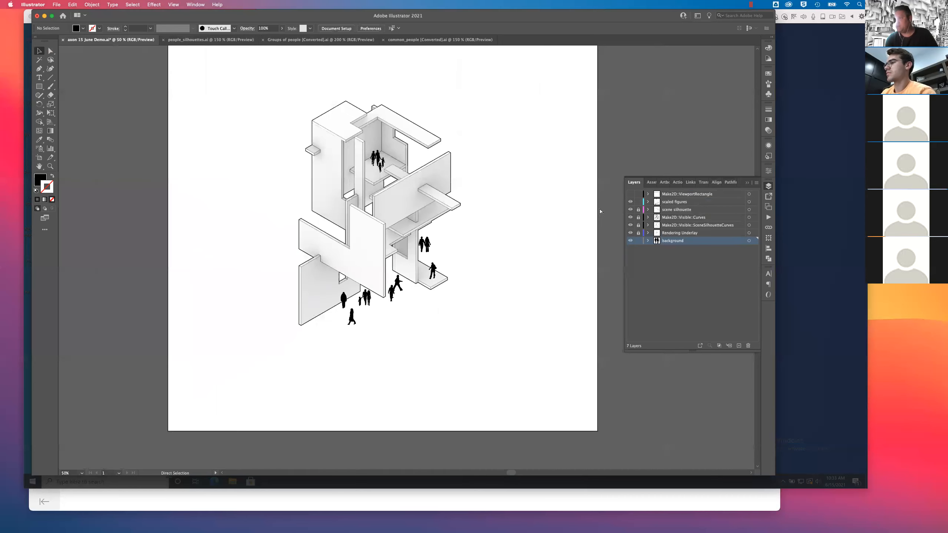
key("super+minus")
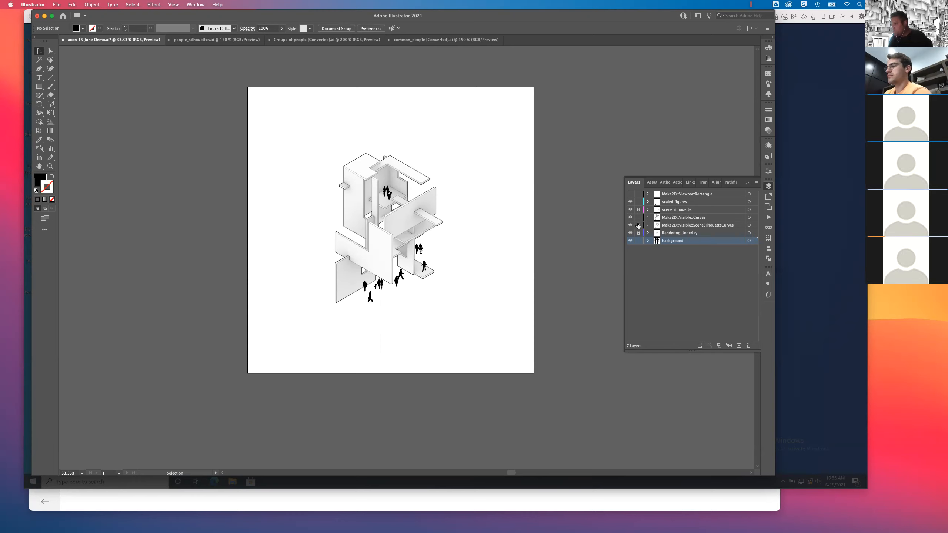
Try a 0.75 pt stroke weight on the Make2D visible curves and scene silhouette curves, and undo it.
left_click(750, 219)
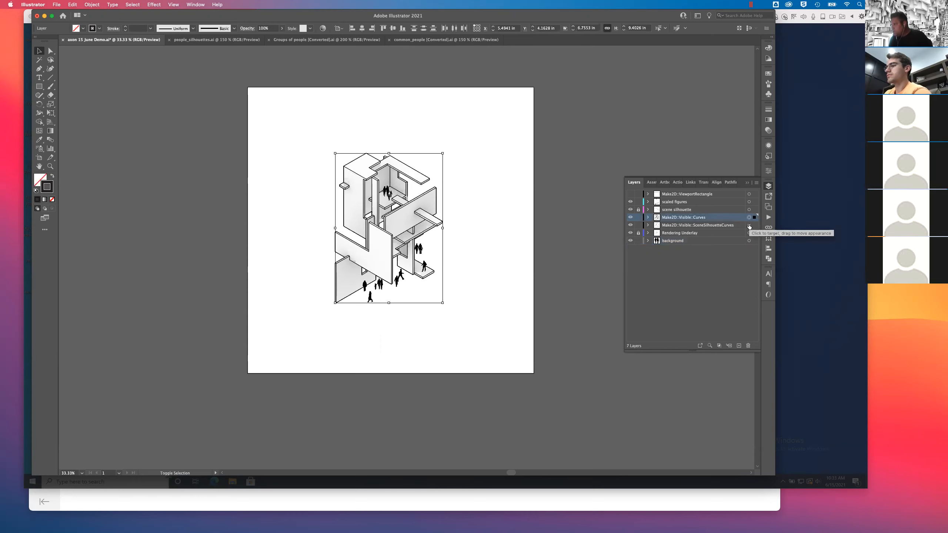
left_click(769, 112)
left_click(729, 118)
left_click(741, 145)
left_click(630, 158)
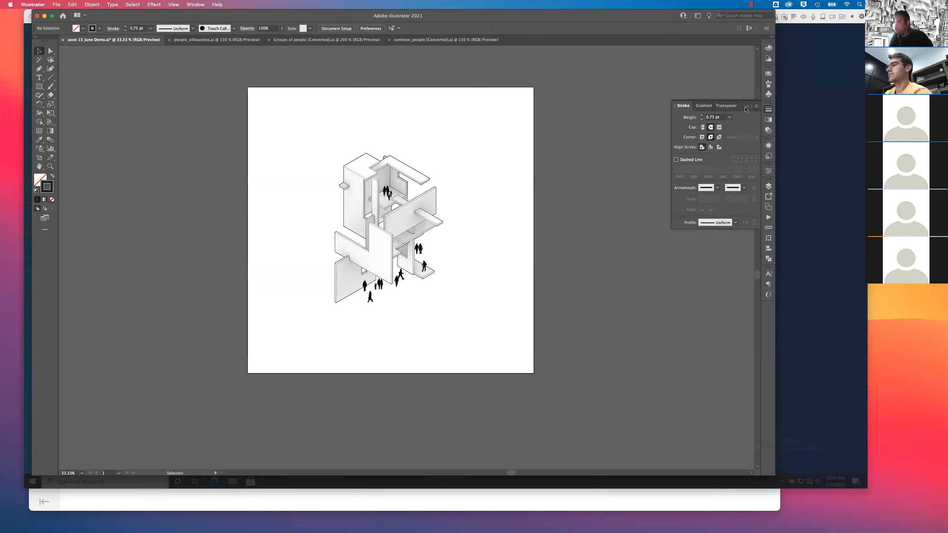
key("super+z")
left_click(647, 185)
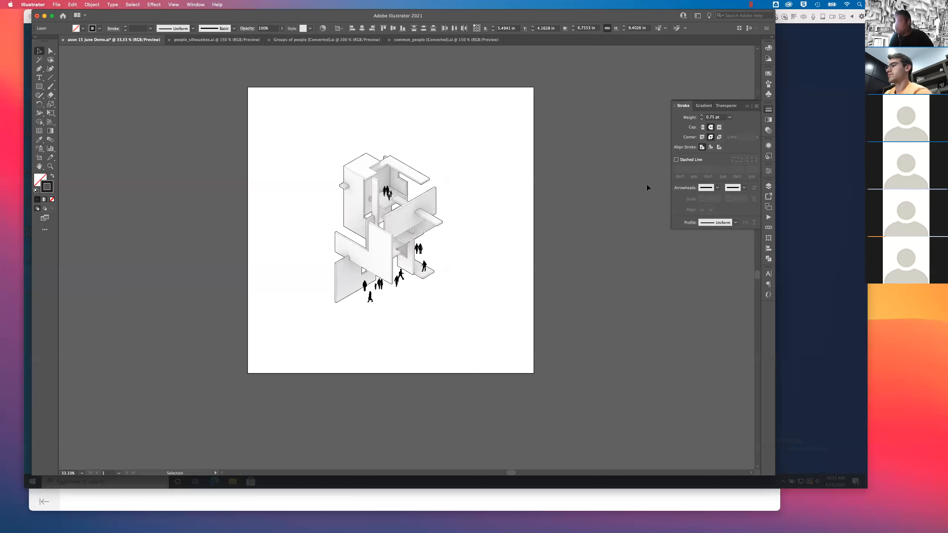
left_click(747, 106)
Select all lines with the same stroke weight as the wall's outer profile line and move them onto the scene silhouette layer.
key("super+1")
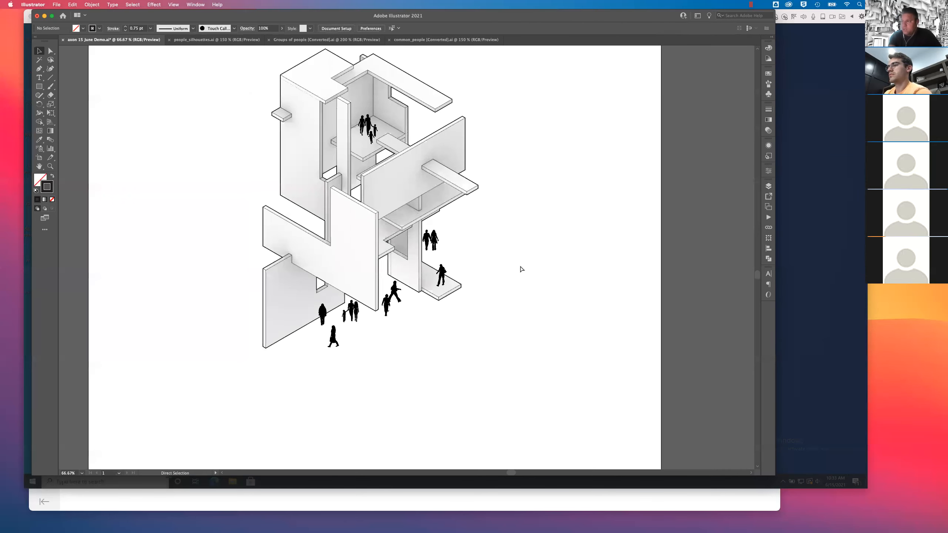
left_click(205, 250)
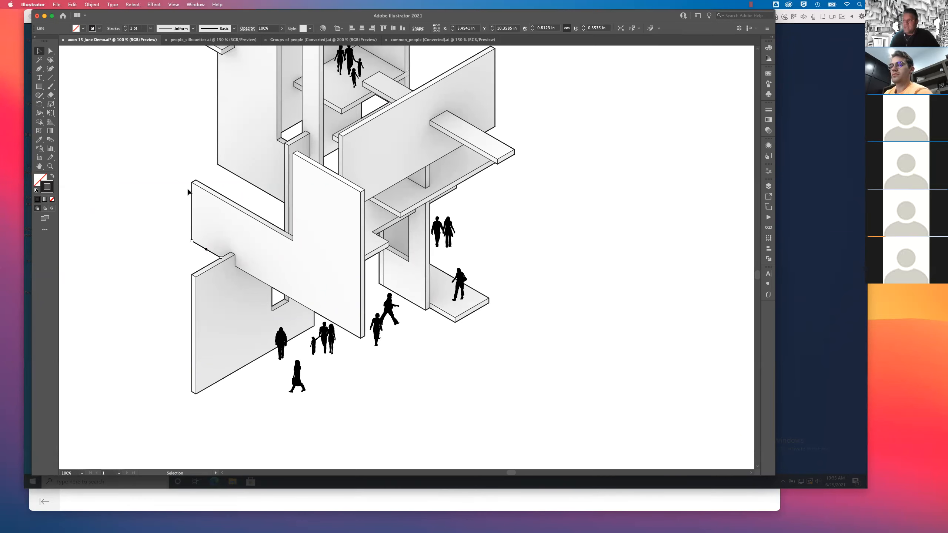
left_click(771, 187)
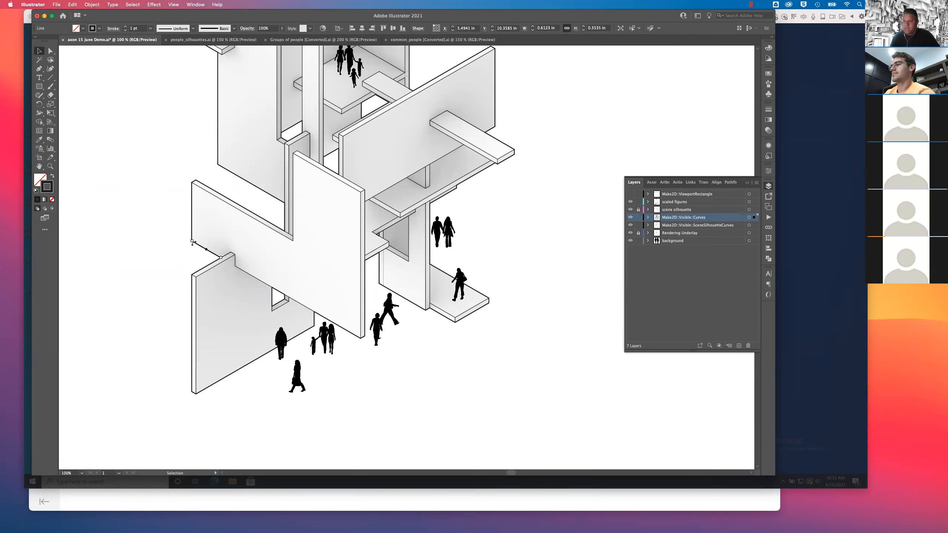
left_click(133, 4)
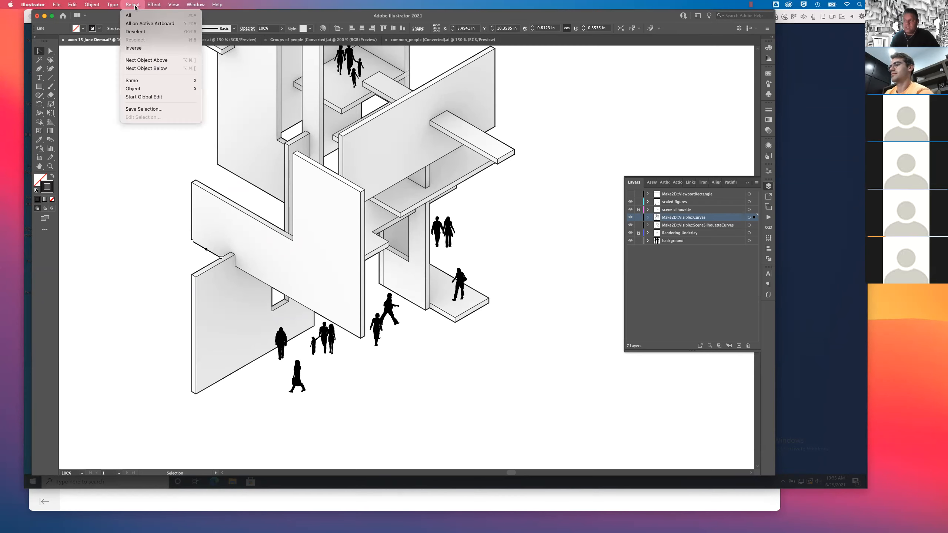
mouse_move(144, 82)
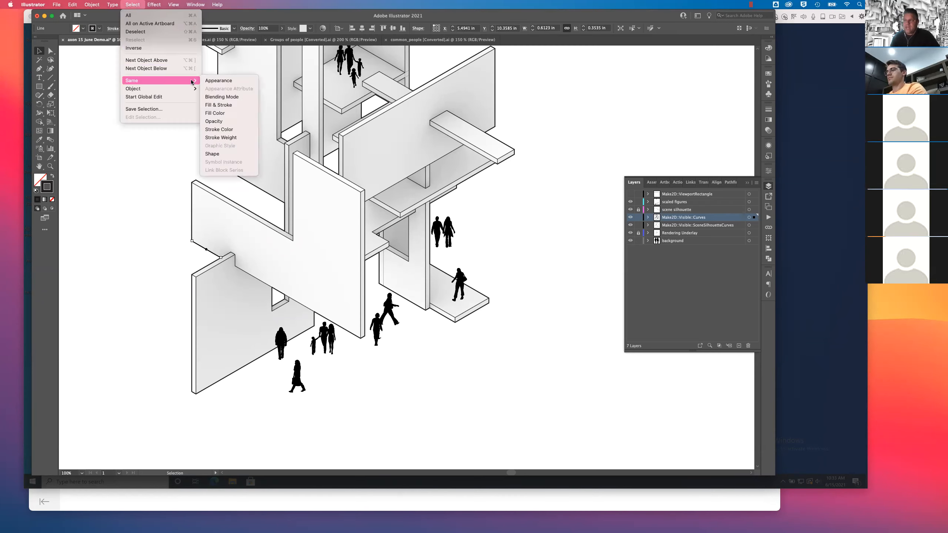
left_click(230, 138)
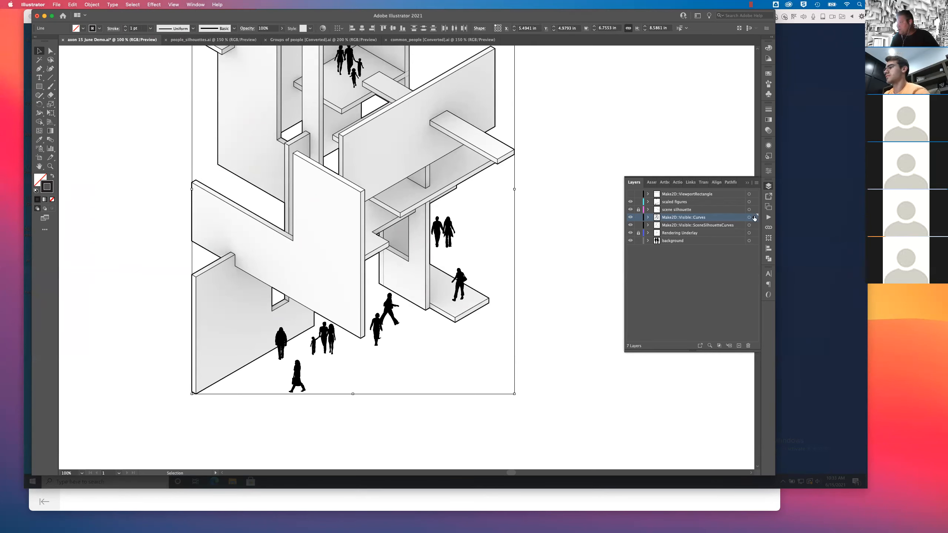
left_click_drag(755, 217, 754, 210)
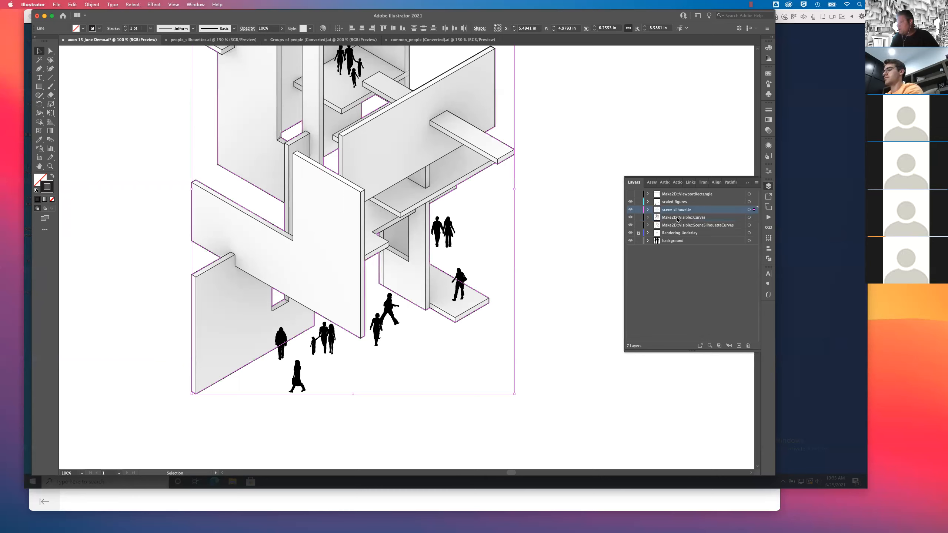
left_click(133, 187)
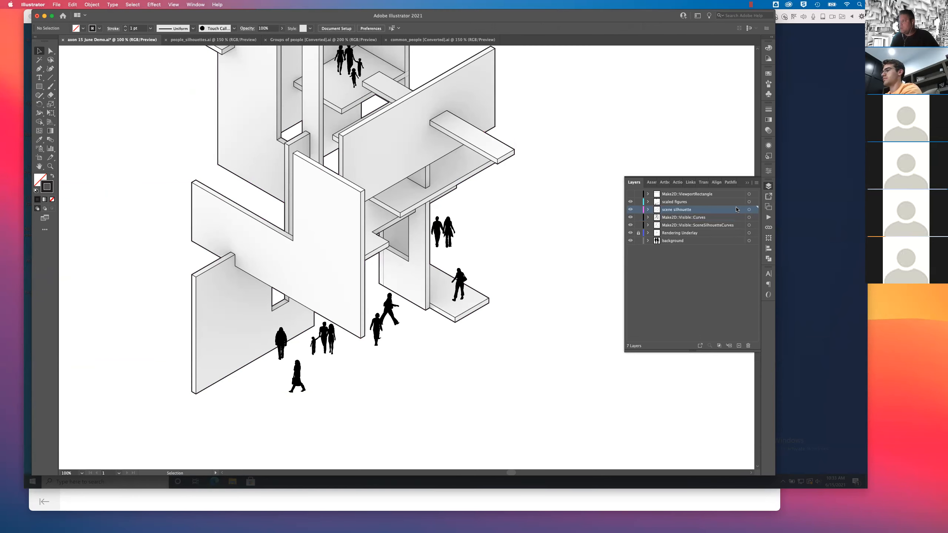
left_click(631, 211)
left_click(631, 211)
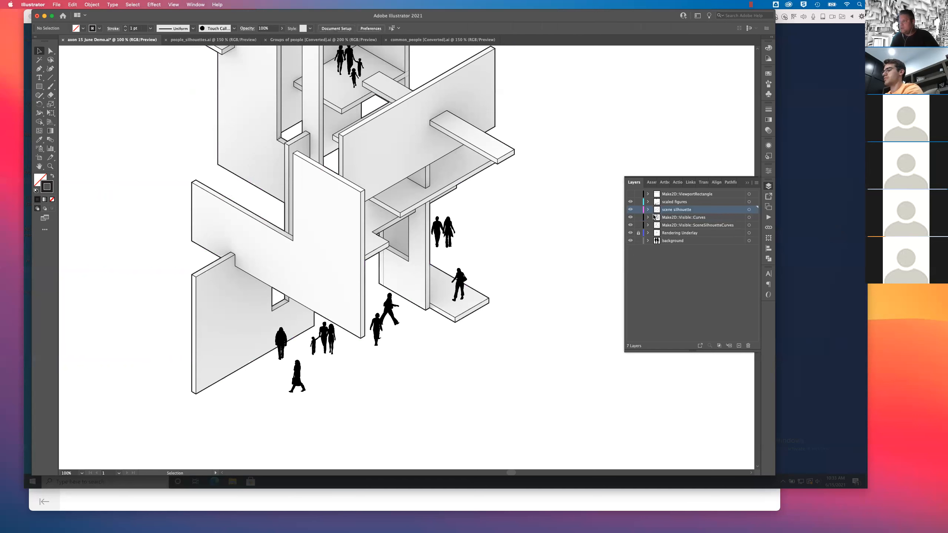
Set the stroke weight of all lines on the Make2D Visible Curves and SceneSilhouetteCurves layers to 0.75 pt.
left_click(749, 218)
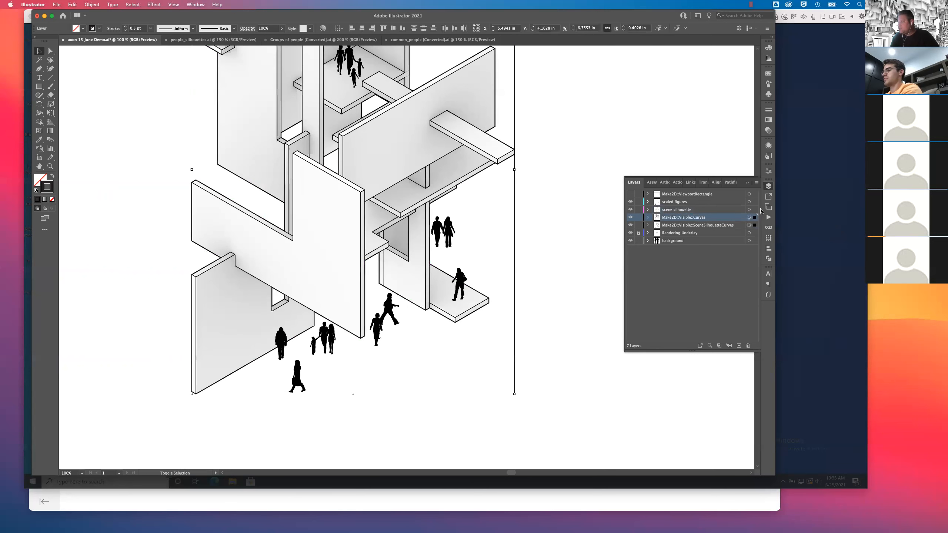
left_click(769, 108)
left_click(729, 117)
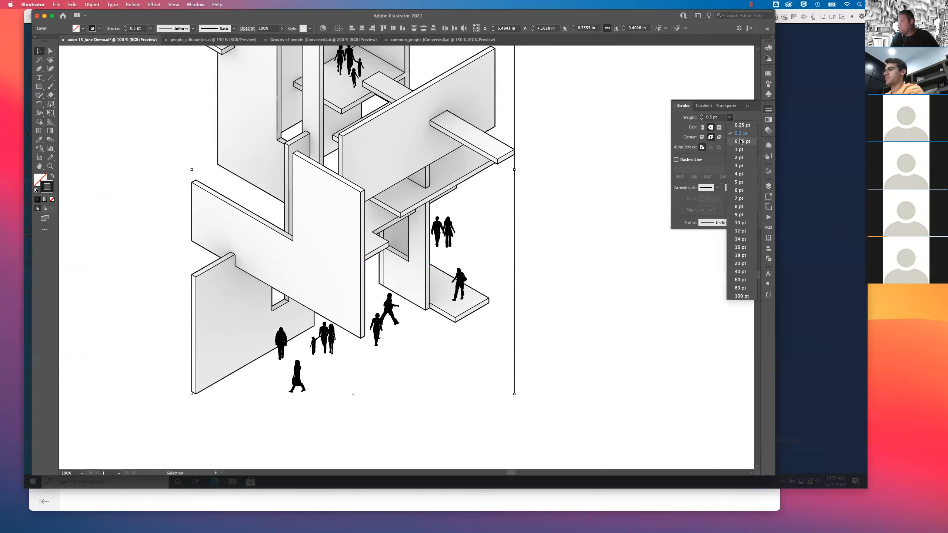
left_click(748, 148)
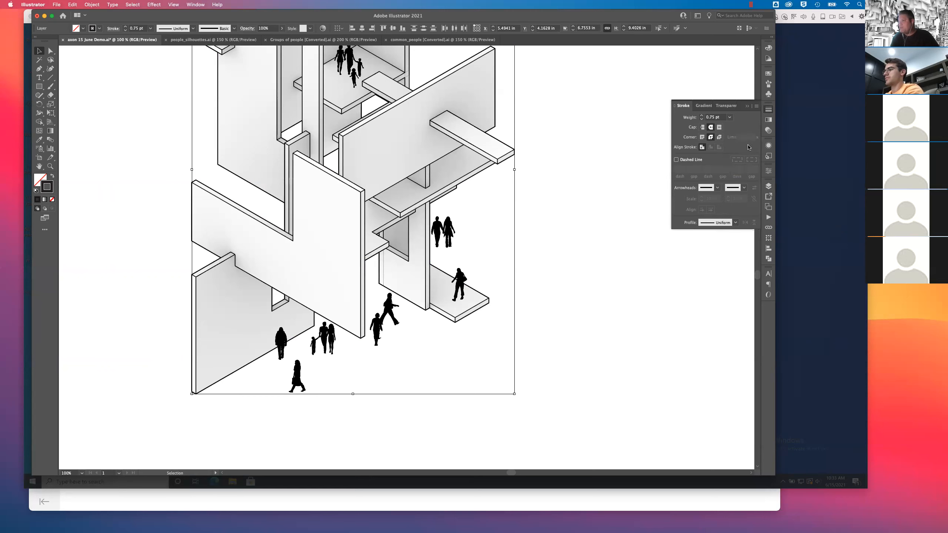
left_click(756, 108)
left_click(614, 190)
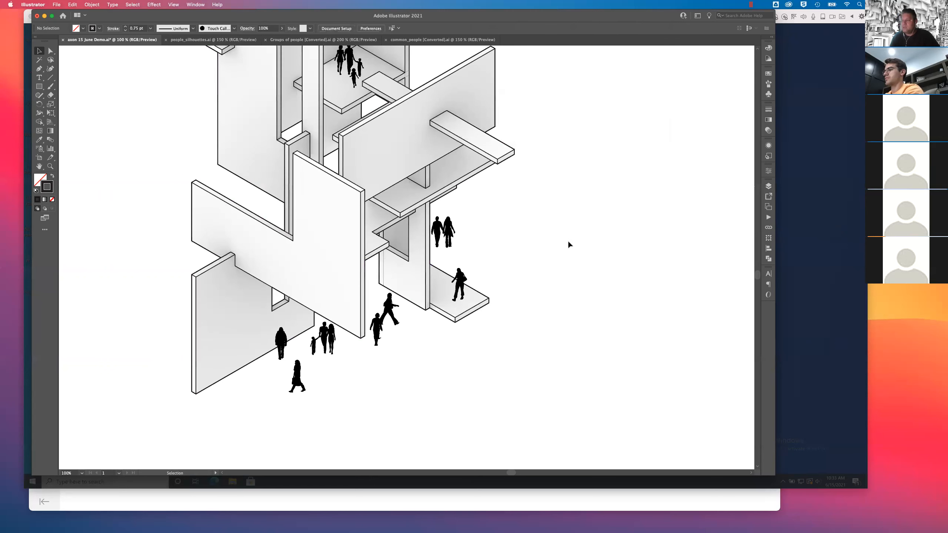
Set the stroke weight of all lines on the scene silhouette layer to 1.5 pt.
left_click(769, 186)
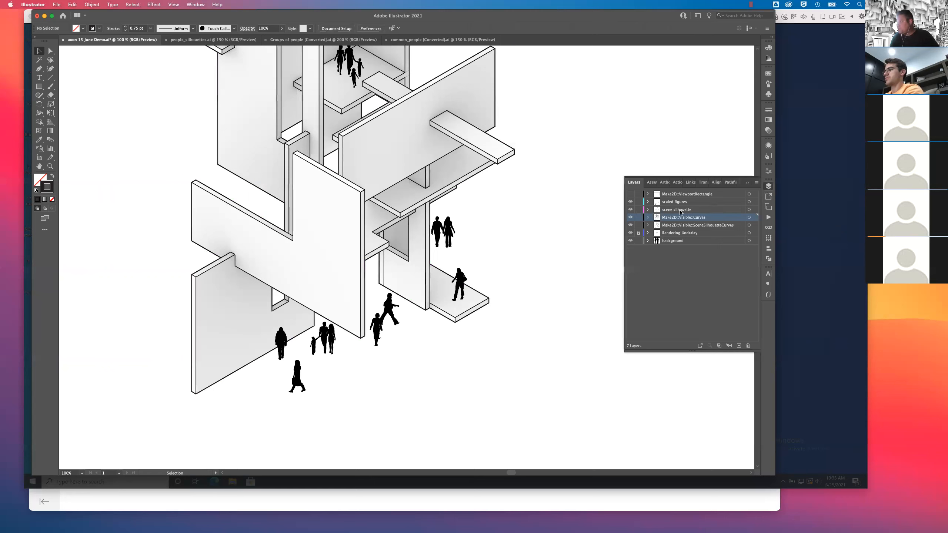
left_click(749, 209)
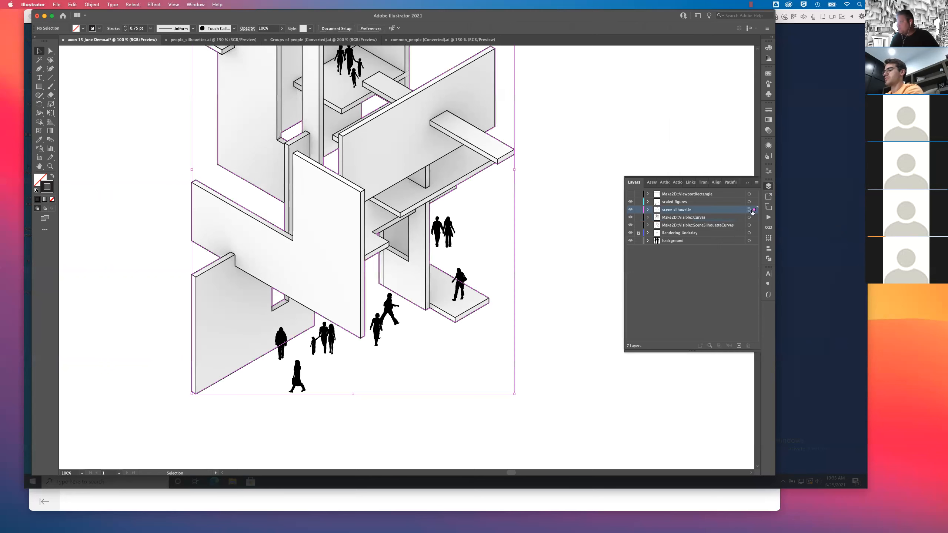
left_click(769, 109)
left_click(729, 117)
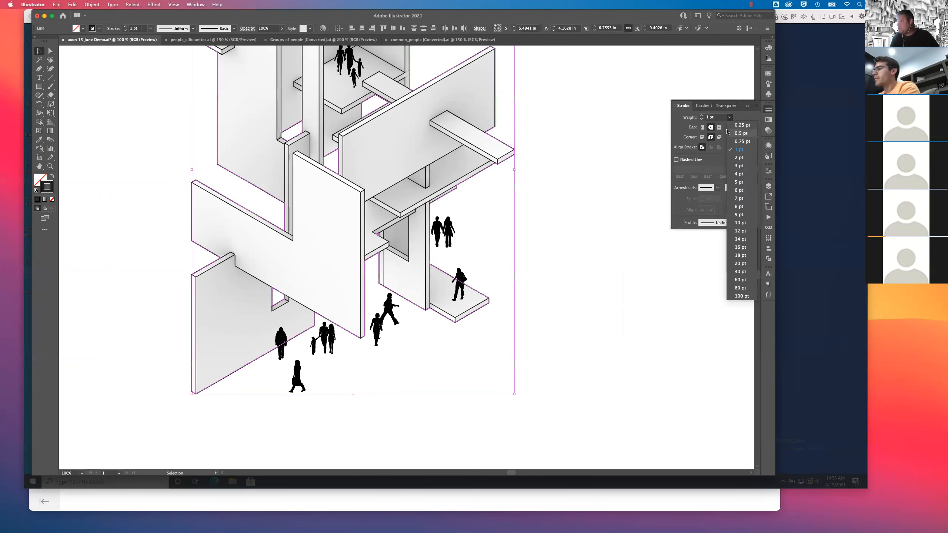
left_click(701, 119)
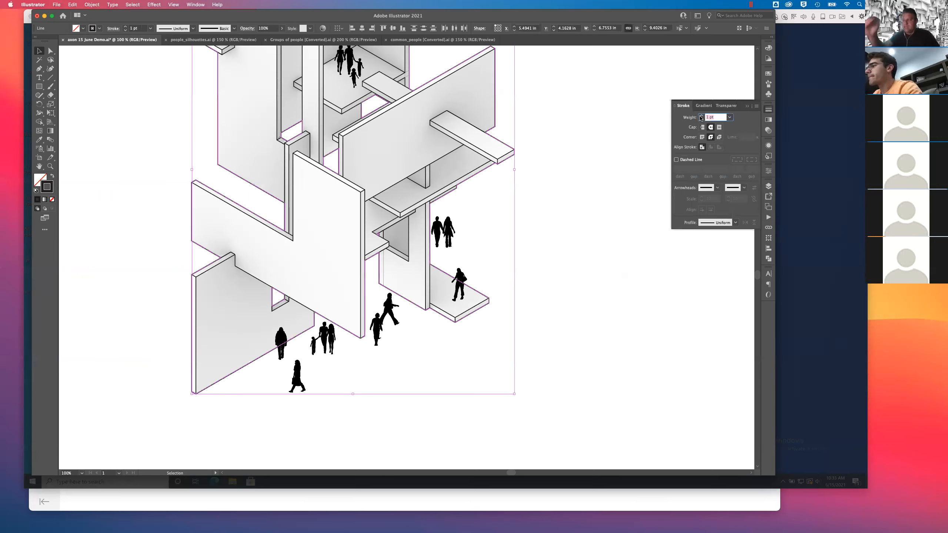
left_click(730, 117)
left_click(732, 117)
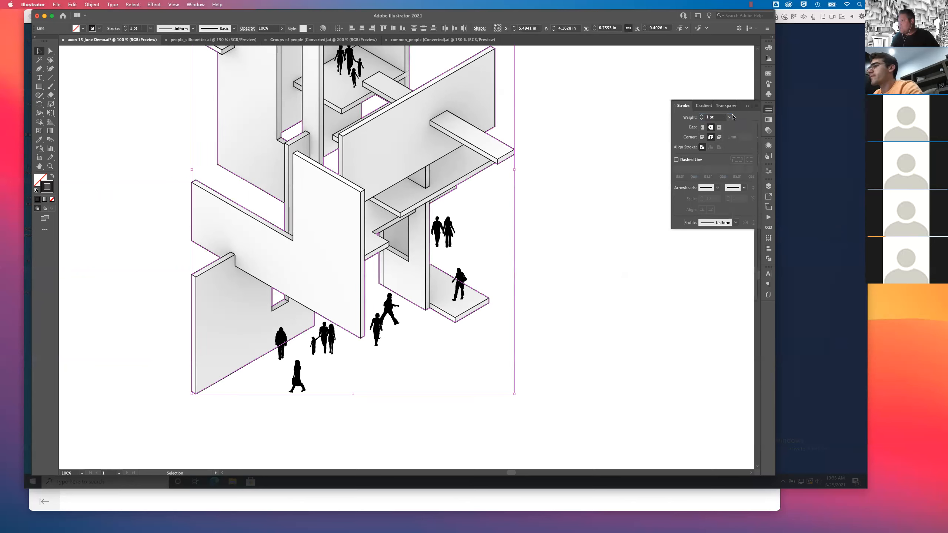
left_click(690, 118)
key("Return")
left_click(577, 215)
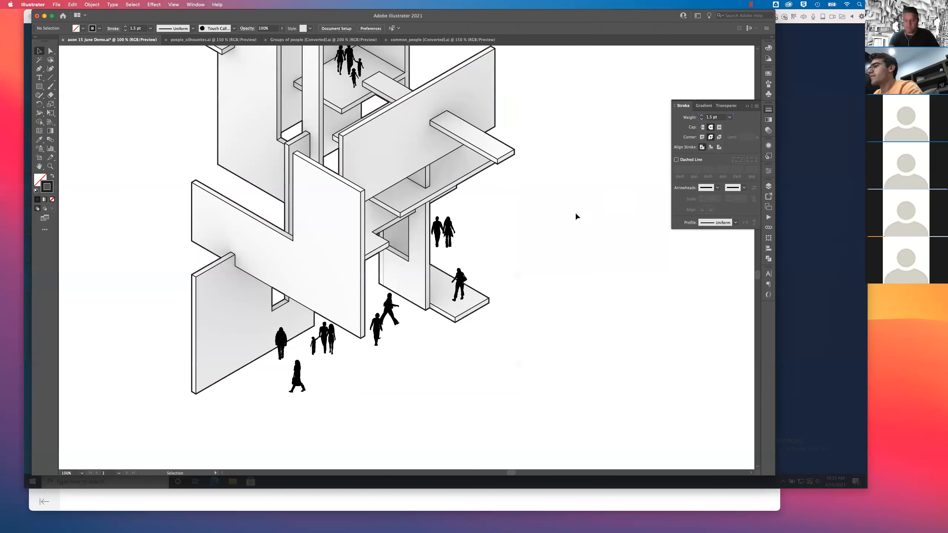
Examine the line weight of the scene silhouette across the whole artboard and in the close-up view.
key("super+minus")
key("super+minus")
key("super+minus")
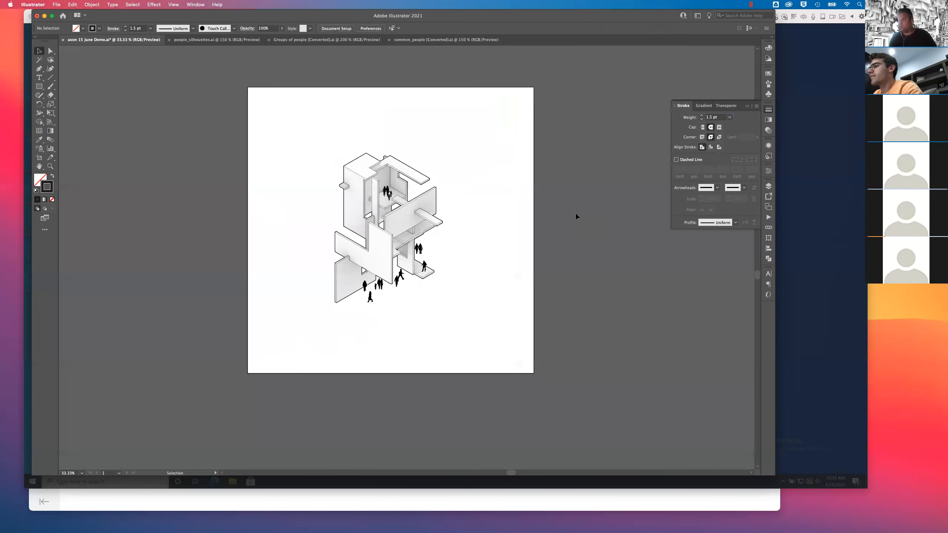
key("super+plus")
key("super+plus")
key("super+plus")
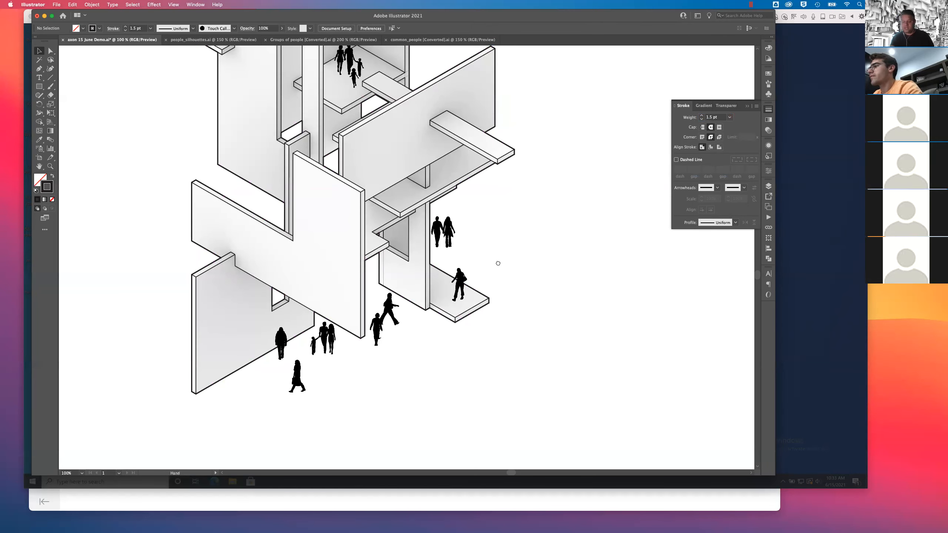
left_click_drag(498, 263, 521, 294)
Try a reduced opacity on everything in the scaled figures layer so the people turn semi-transparent grey.
left_click(484, 278)
left_click(494, 330, "shift")
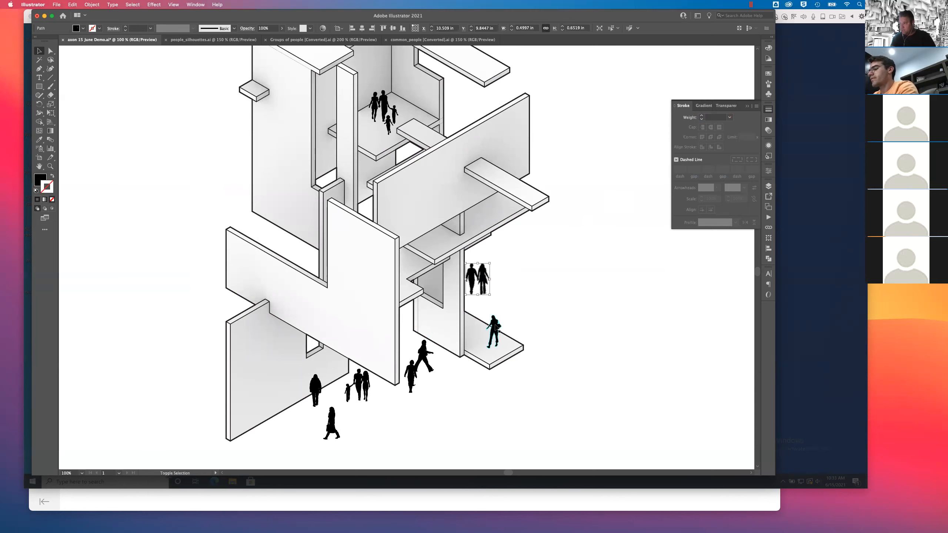
left_click(769, 186)
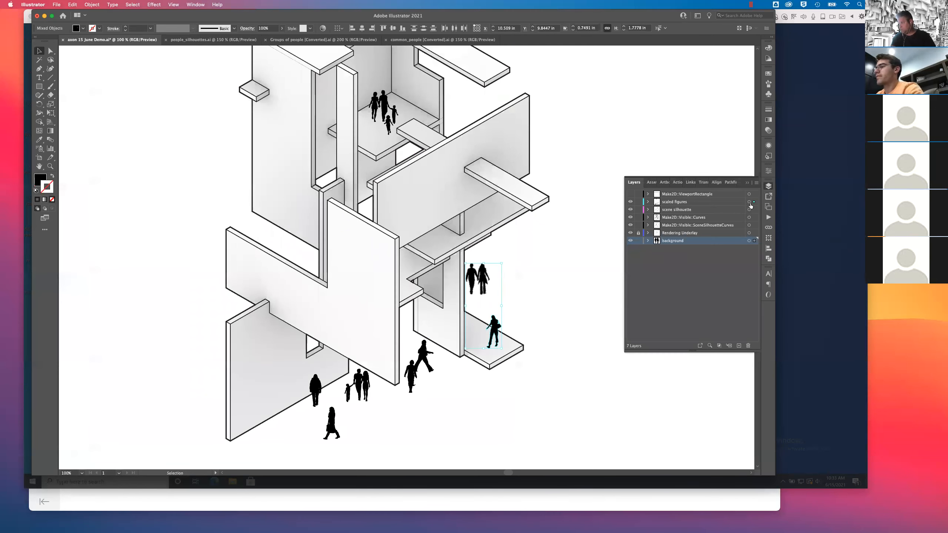
left_click(749, 202)
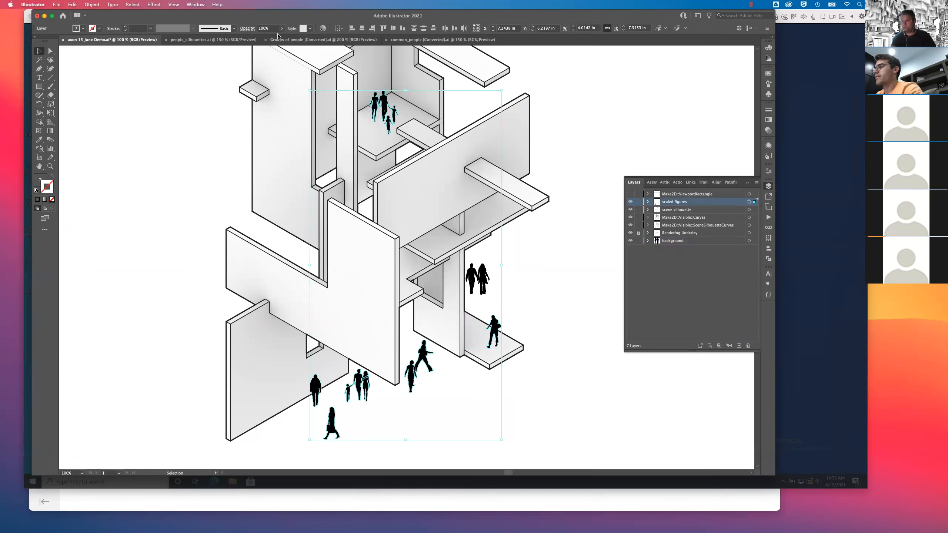
left_click(282, 28)
left_click_drag(282, 38, 270, 40)
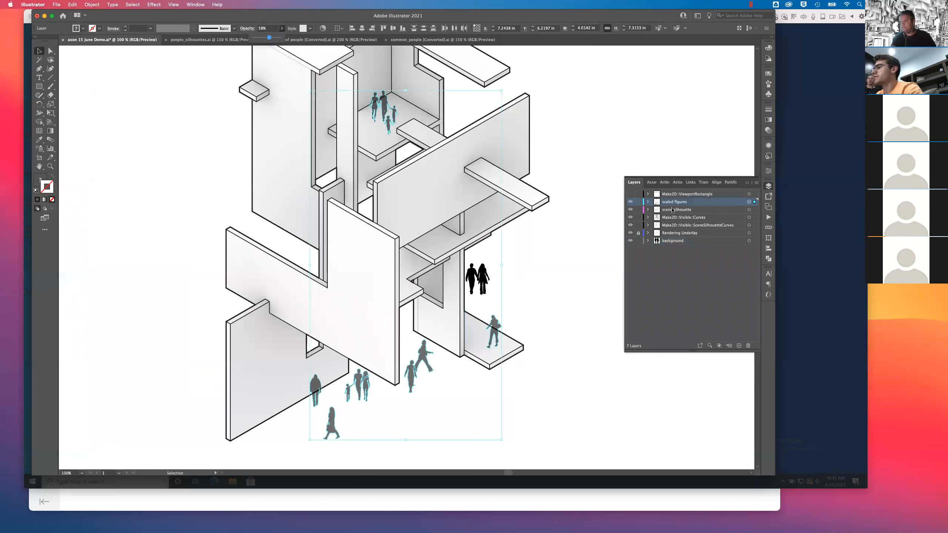
left_click(589, 258)
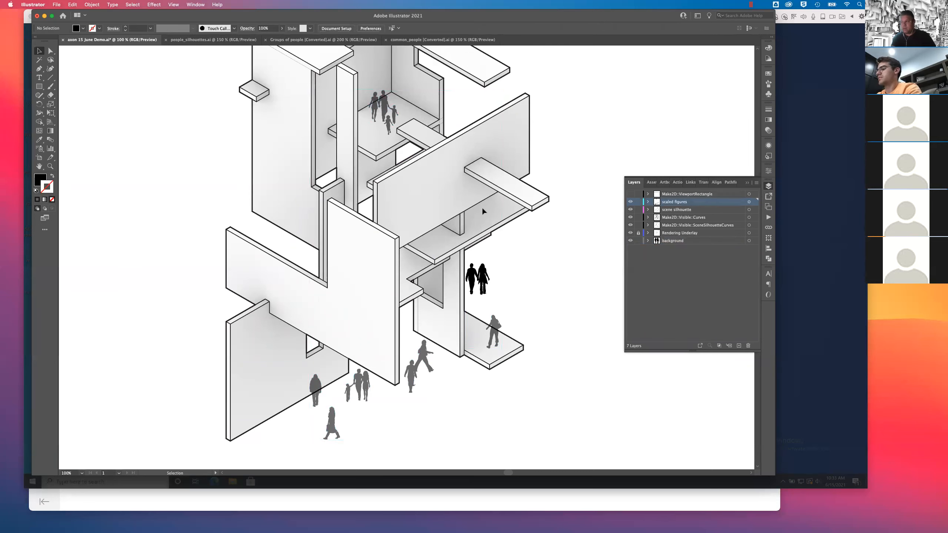
Undo the opacity reduction on the scaled figures layer.
left_click(486, 280)
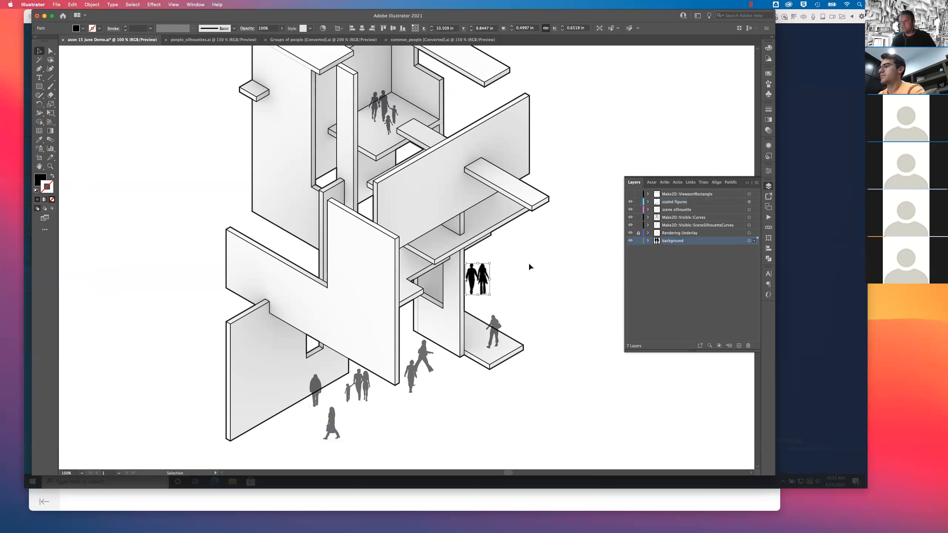
key("super+z")
key("super+z")
key("super+z")
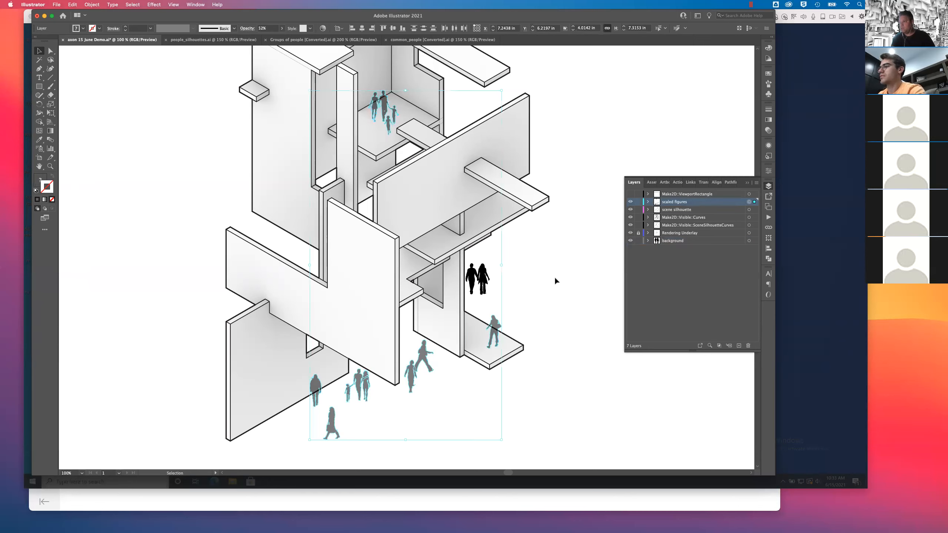
key("super+z")
key("super+z")
key("super+z")
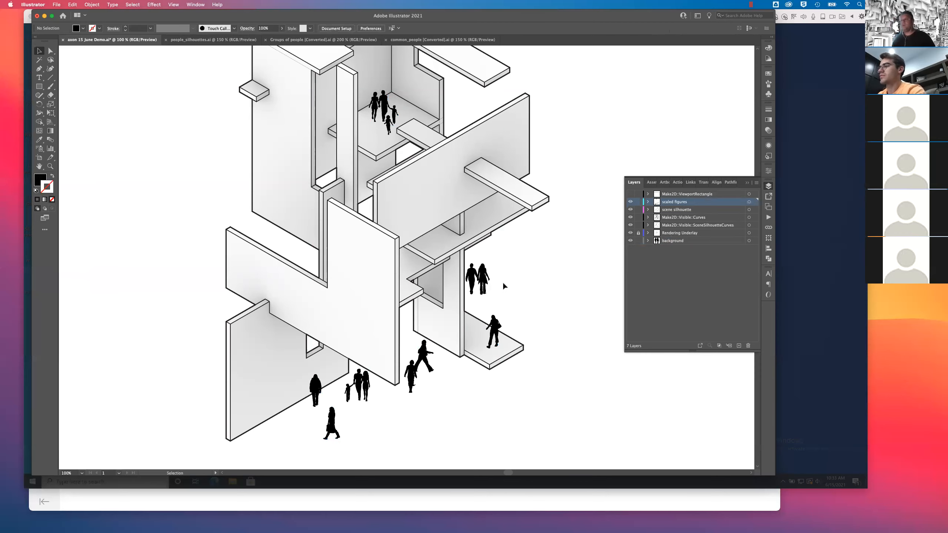
key("super+minus")
key("super+minus")
key("super+minus")
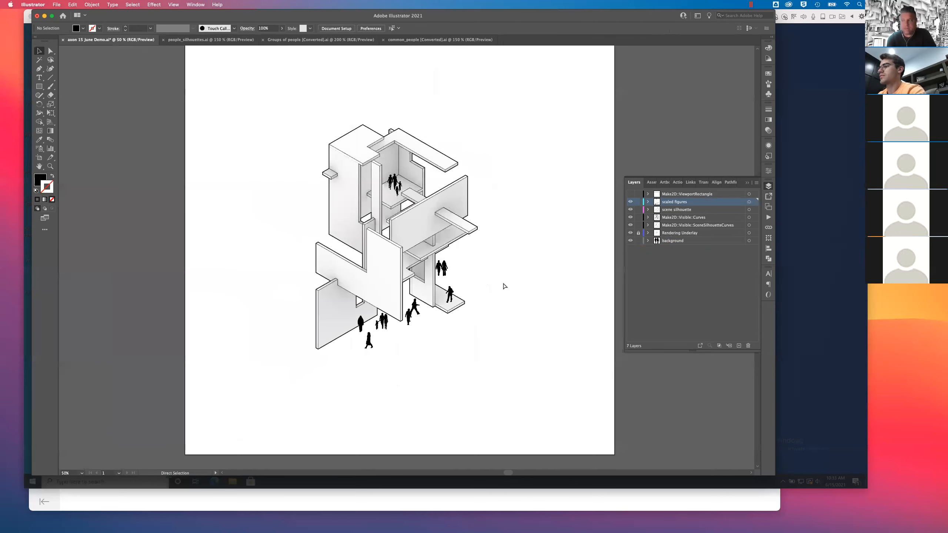